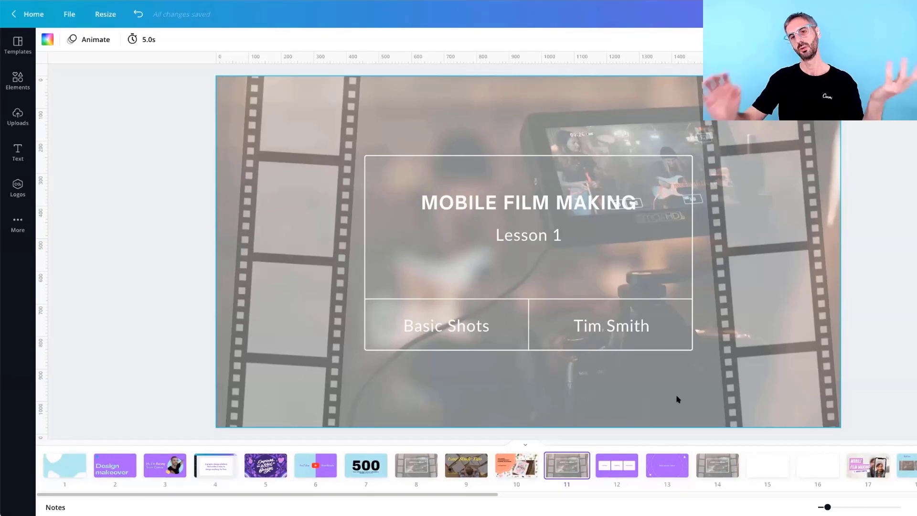
Review the Mobile Film Making title slide on page 11 against the Contrast, Legibility and Consistency principles on page 12, including its text fonts.
click(259, 218)
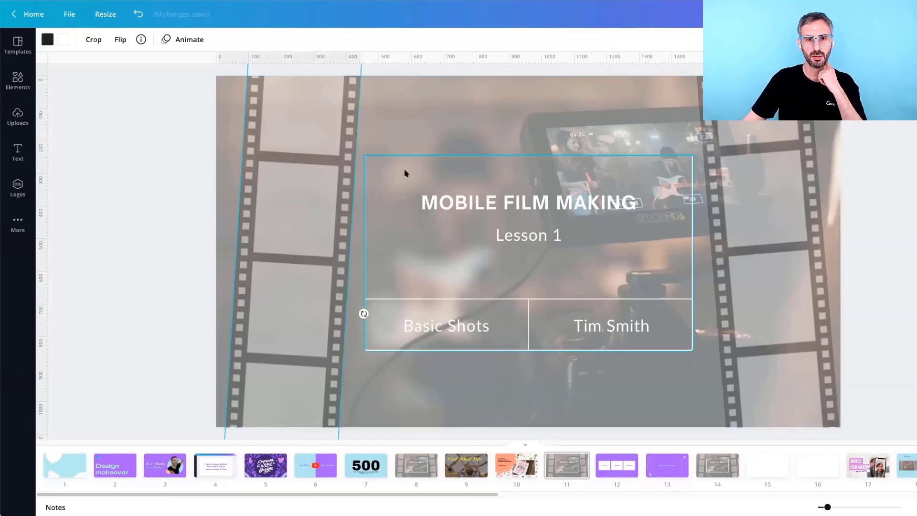
click(420, 139)
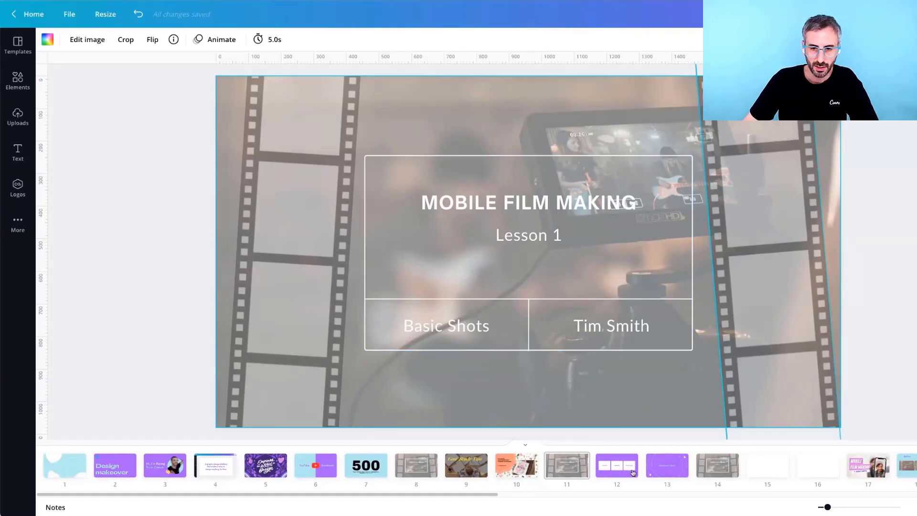
key(Tab)
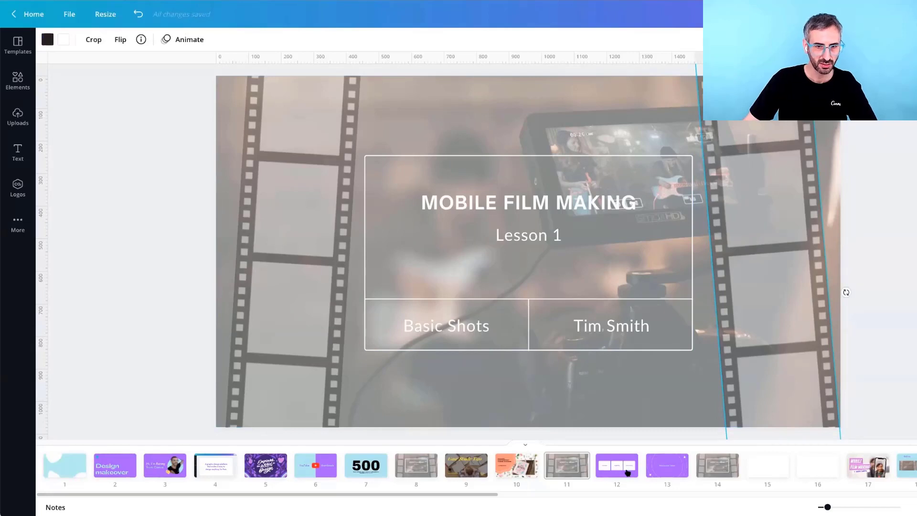
mouse_move(628, 472)
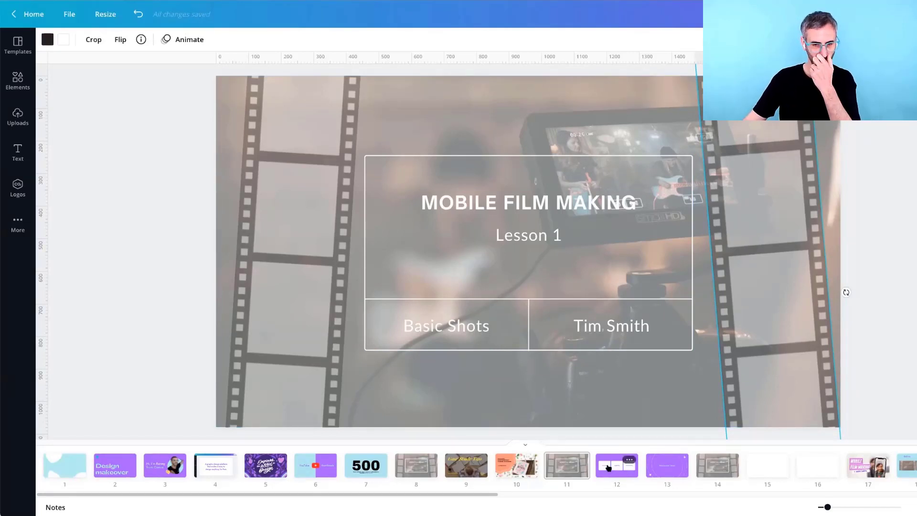
click(608, 467)
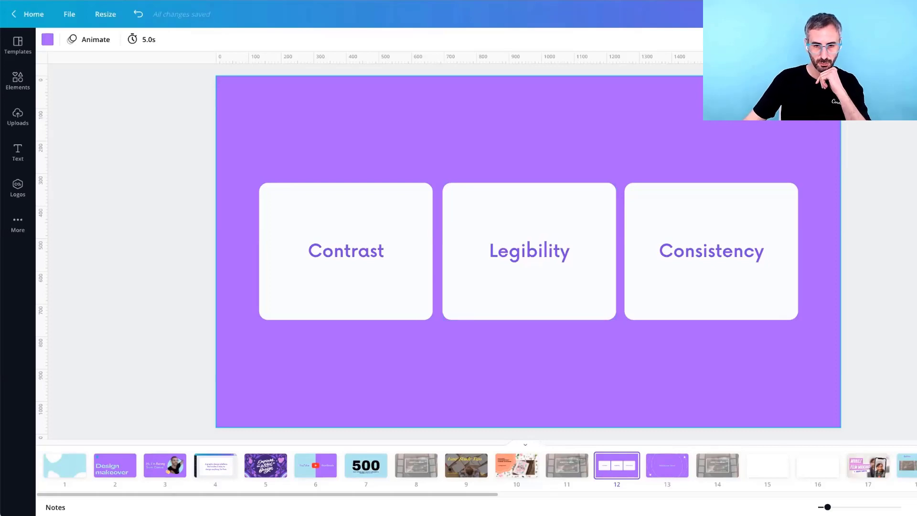
click(389, 309)
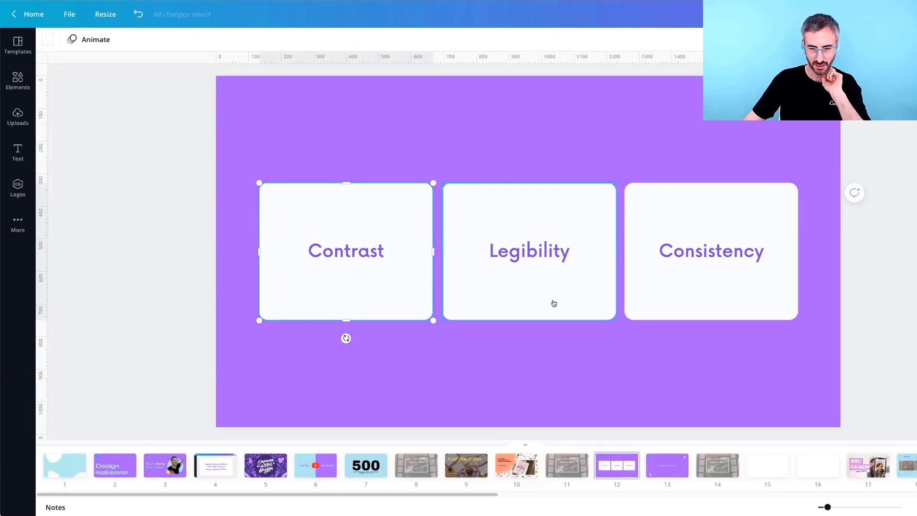
click(568, 474)
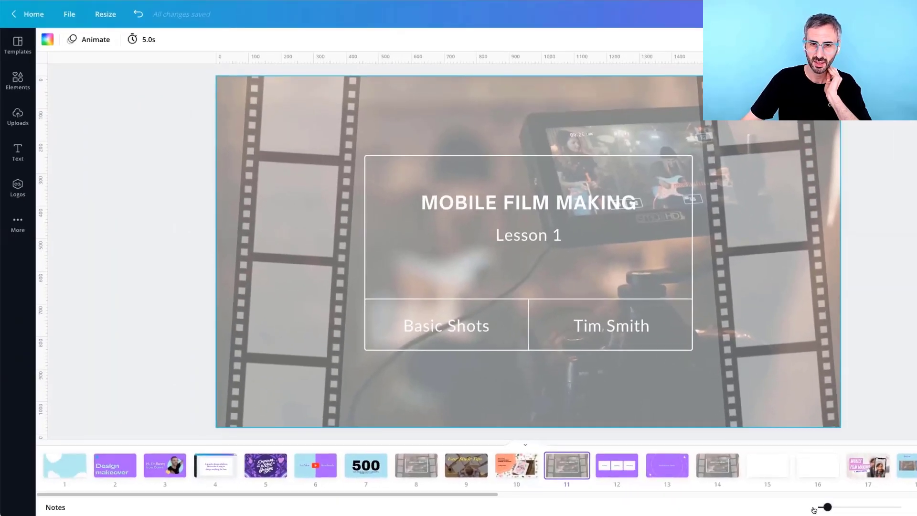
click(771, 508)
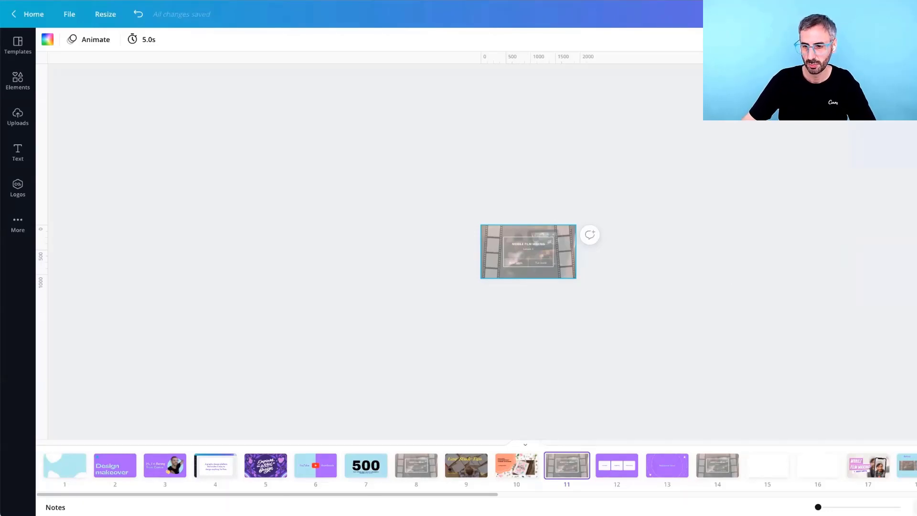
click(910, 507)
click(908, 414)
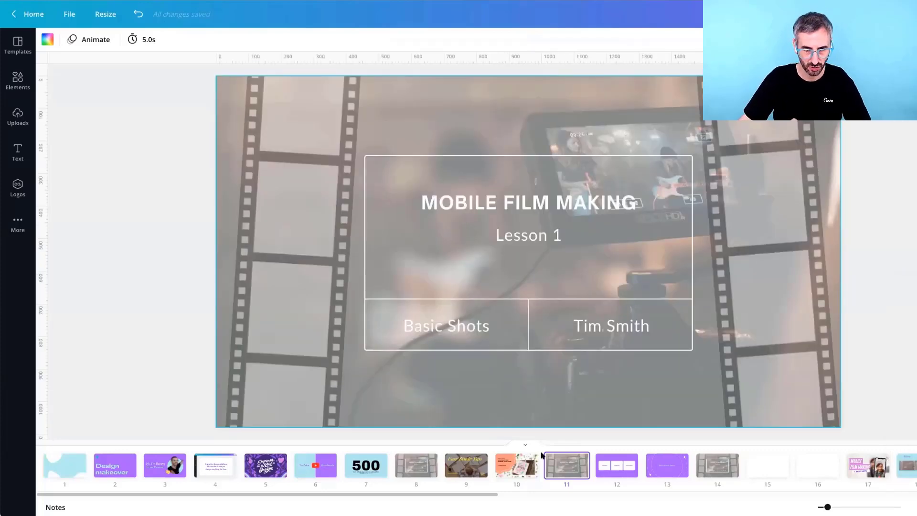
click(619, 474)
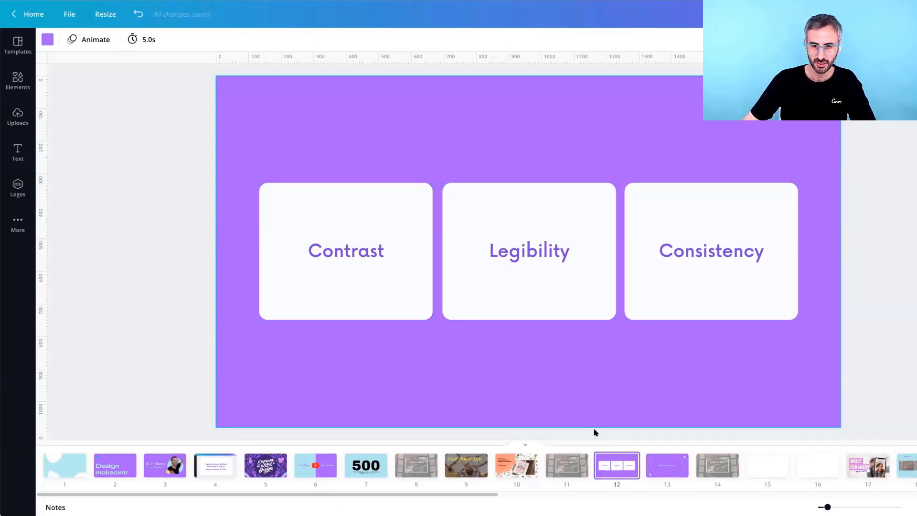
click(584, 476)
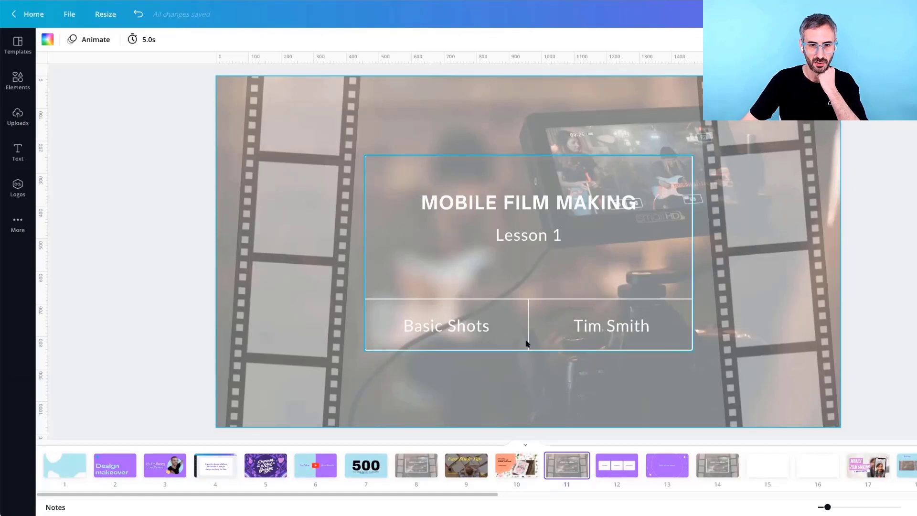
click(487, 199)
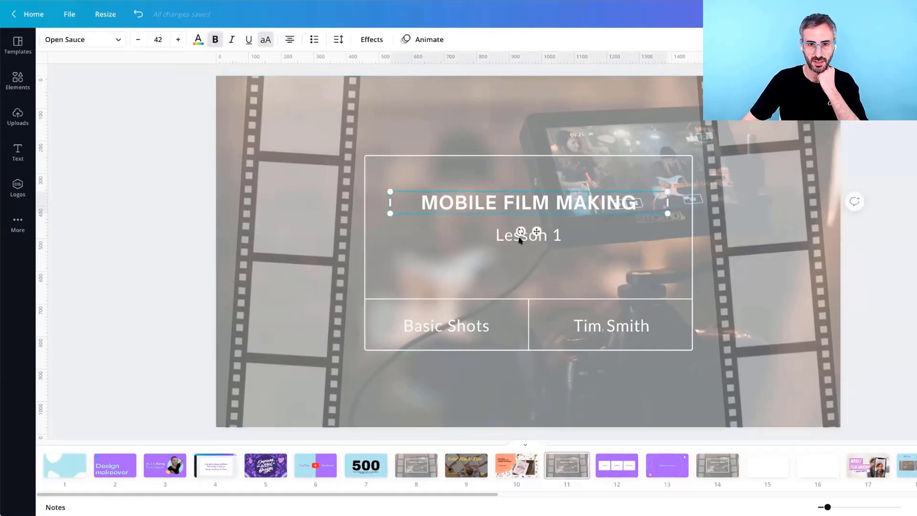
click(515, 237)
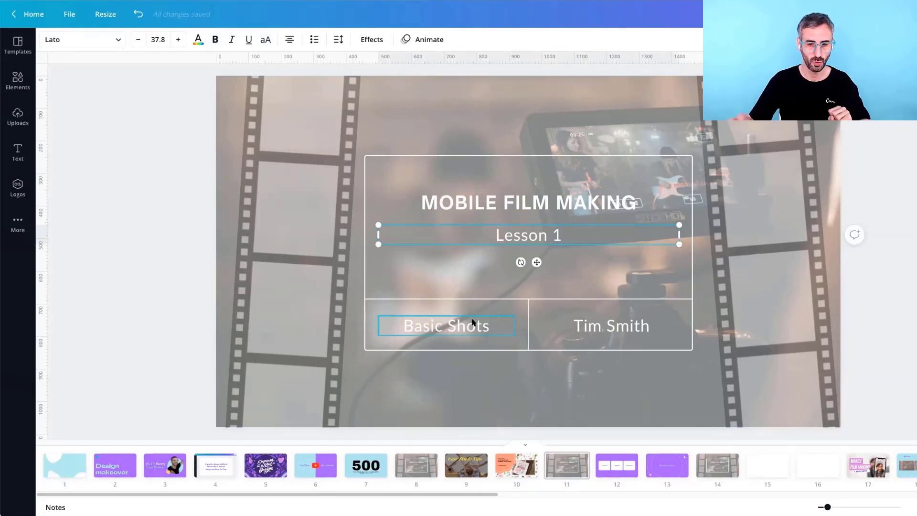
Set the background of the blank page 15 to light blue.
click(766, 471)
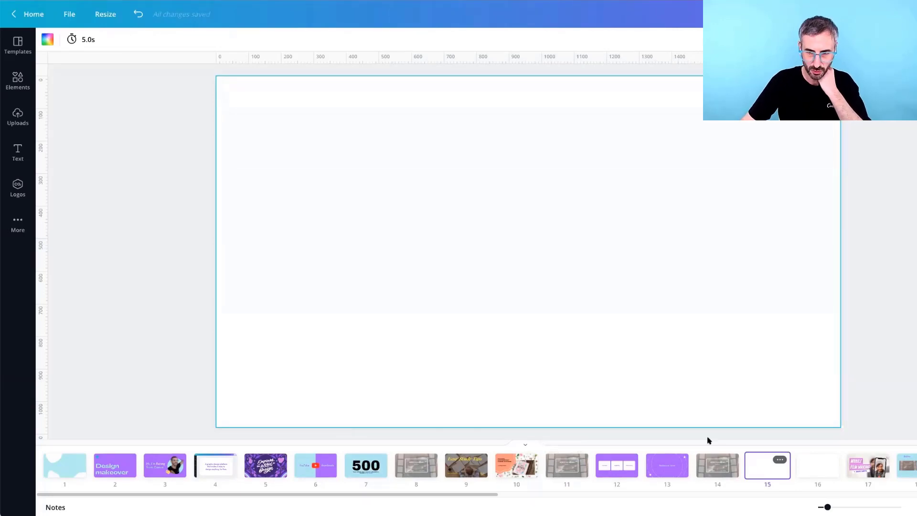
click(715, 471)
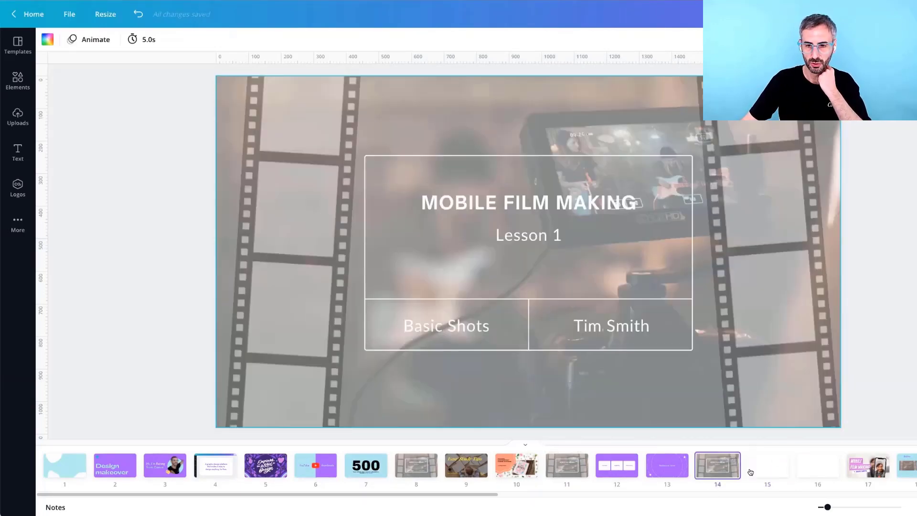
mouse_move(750, 472)
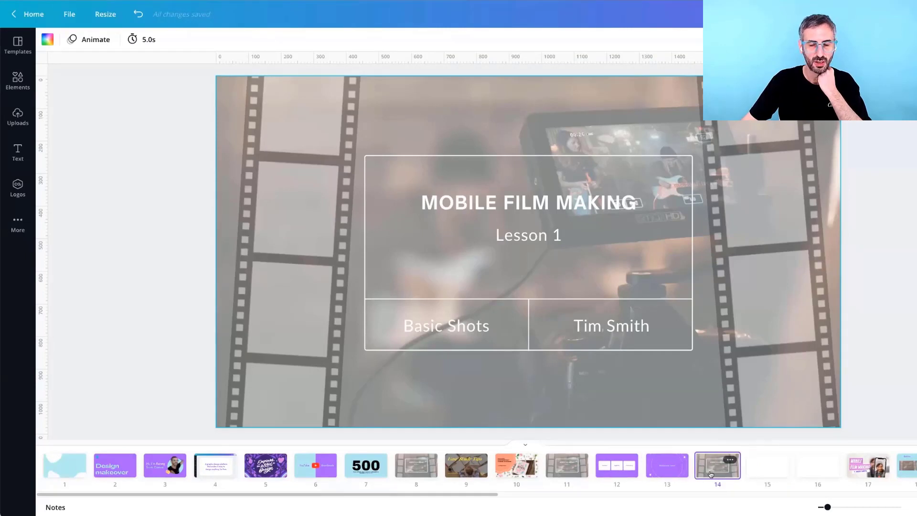
click(753, 464)
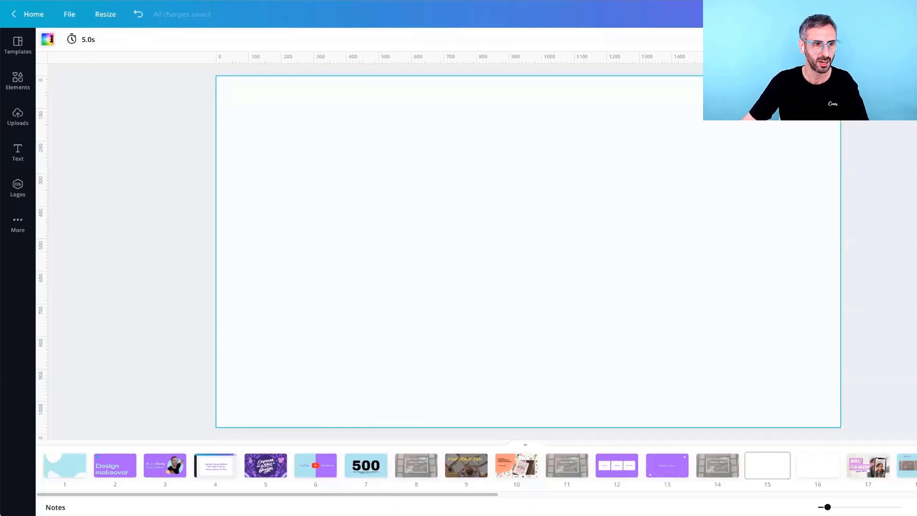
click(48, 39)
click(58, 144)
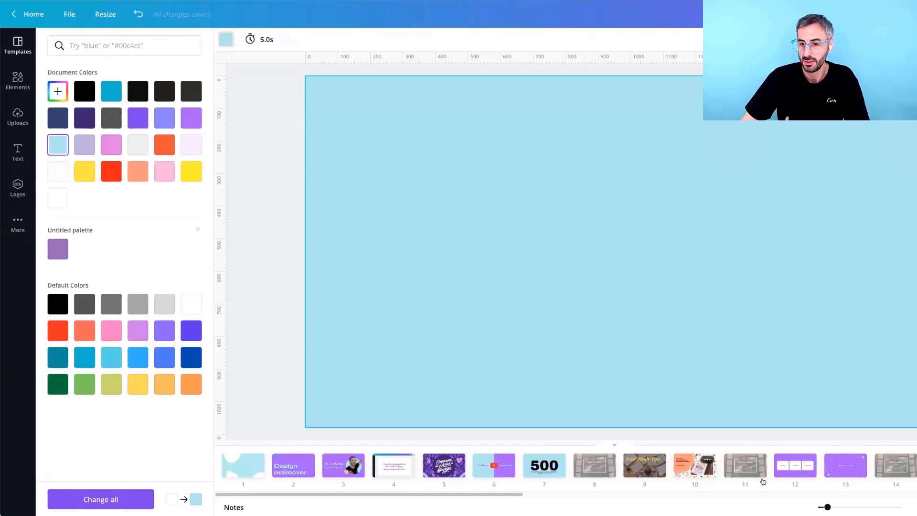
Copy the "MOBILE FILM MAKING" title from page 14 onto page 15 and move it toward the slide's upper left.
click(897, 467)
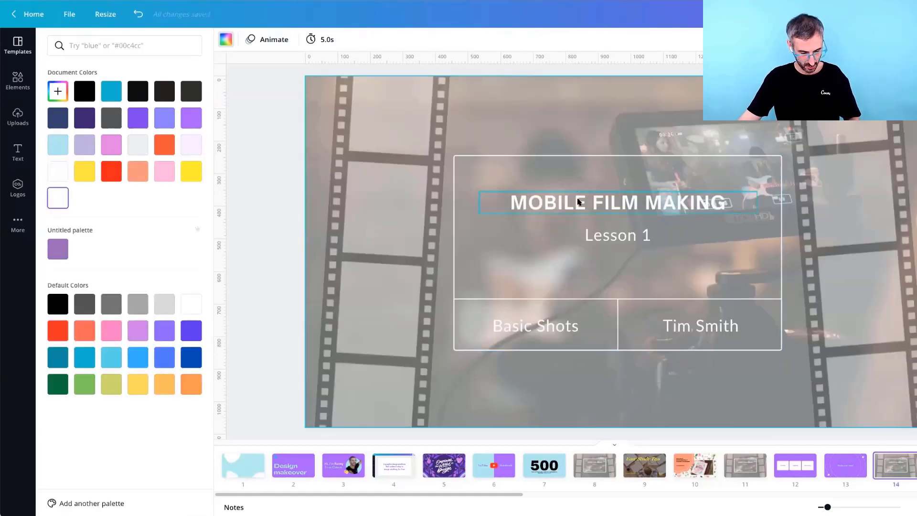
click(578, 201)
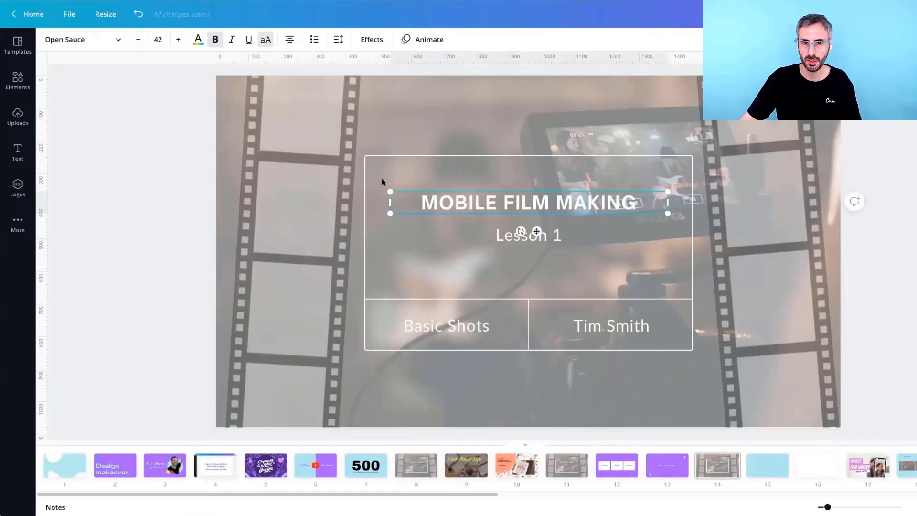
click(767, 465)
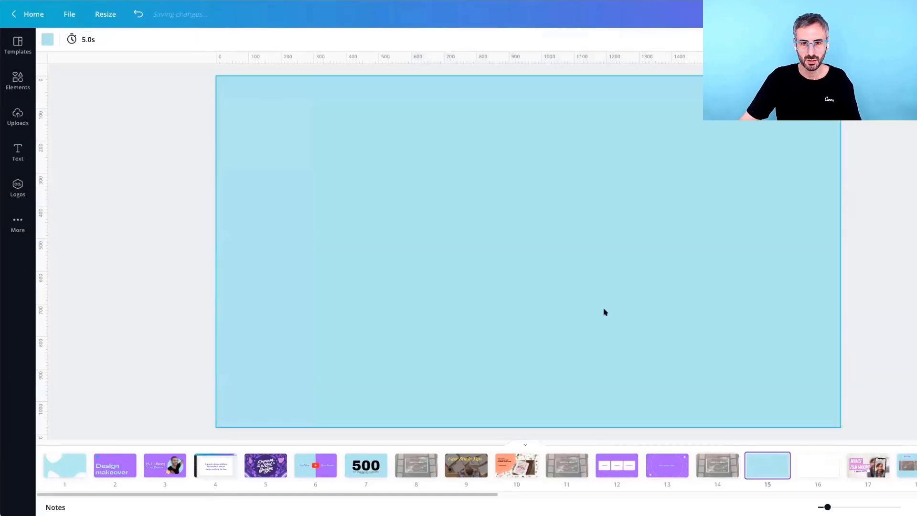
text(MOBILE FILM MAKING)
drag(545, 199, 409, 174)
click(470, 311)
scroll(466, 443, up, 2)
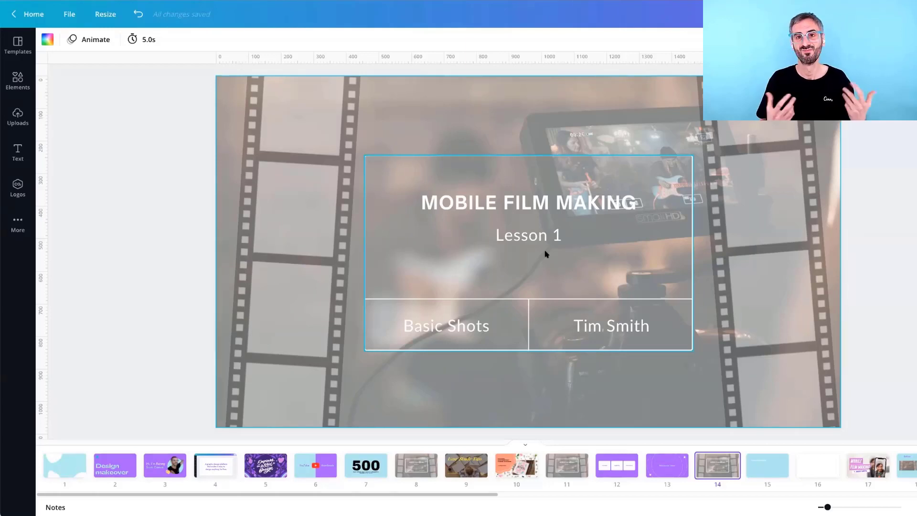
Copy the "Basic Shots" text from page 14 onto the light blue page 15.
click(521, 210)
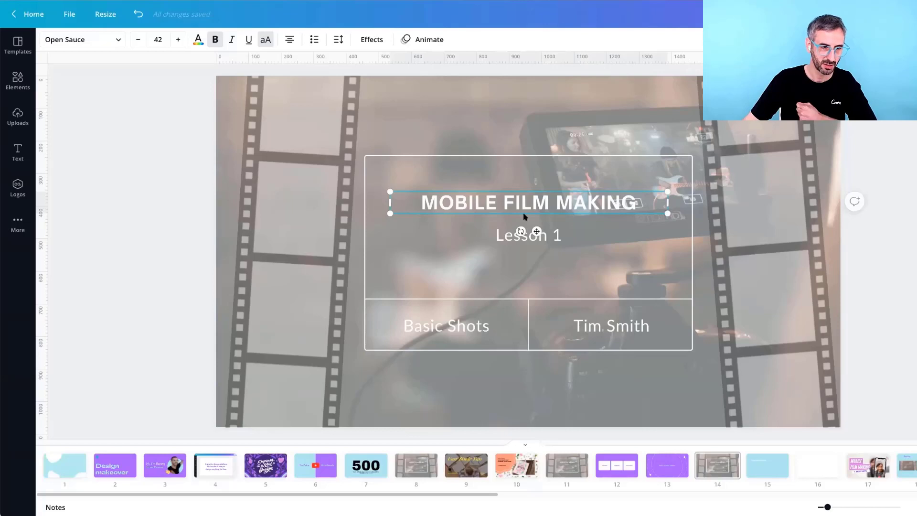
click(450, 329)
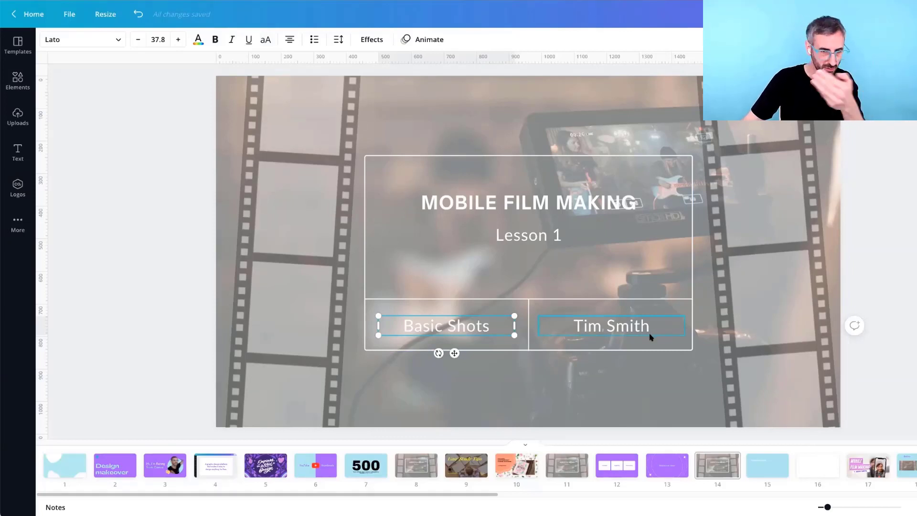
click(492, 234)
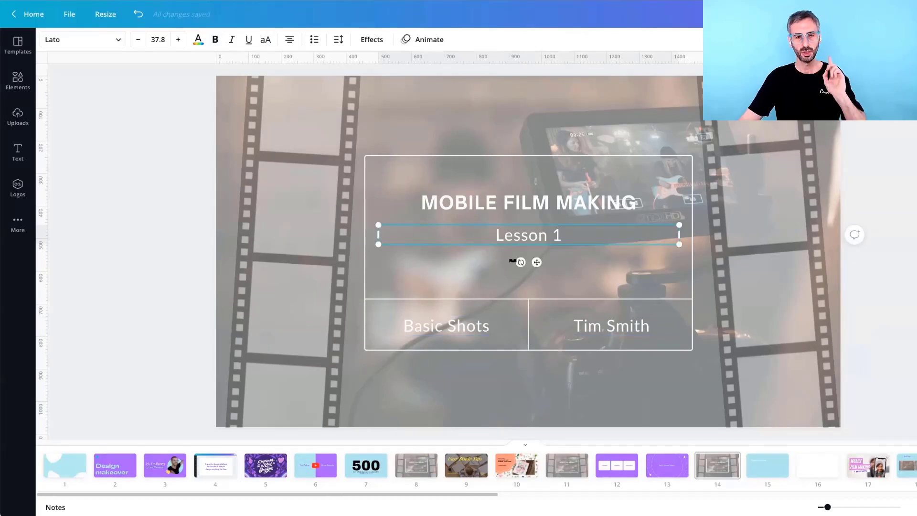
click(479, 328)
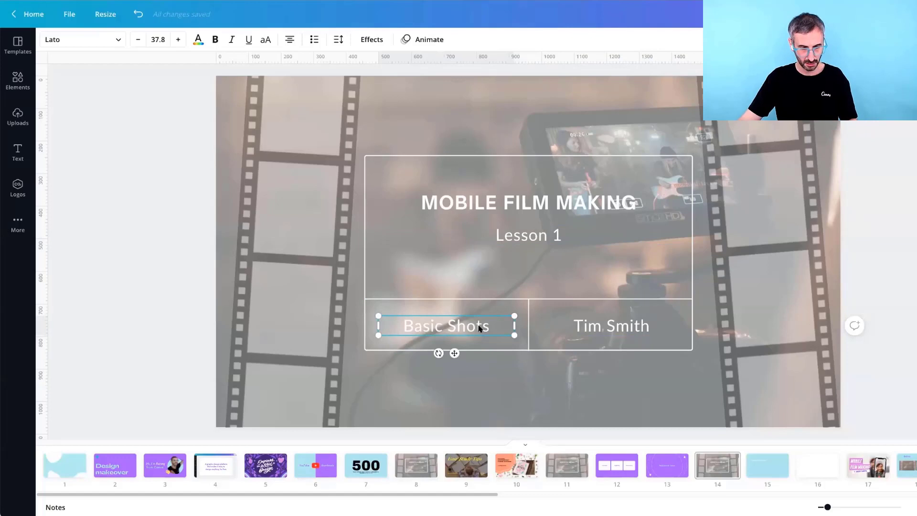
click(759, 468)
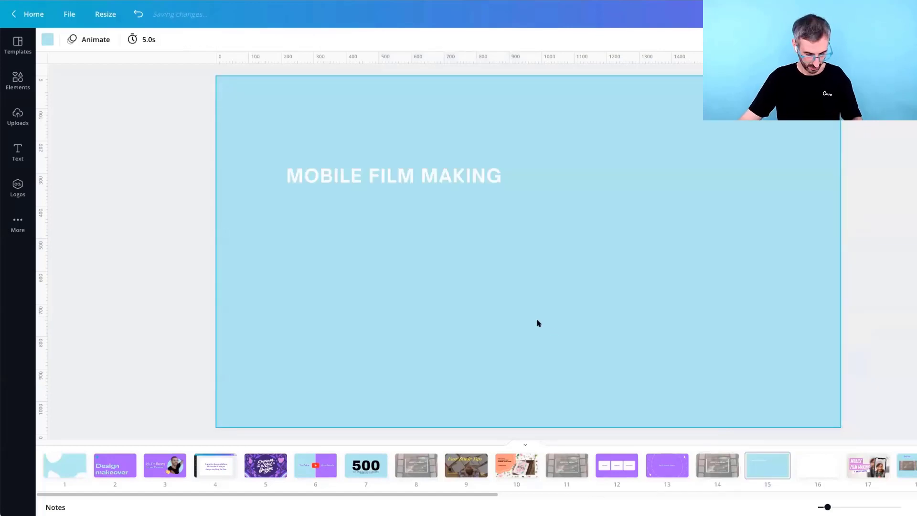
key(ctrl+v)
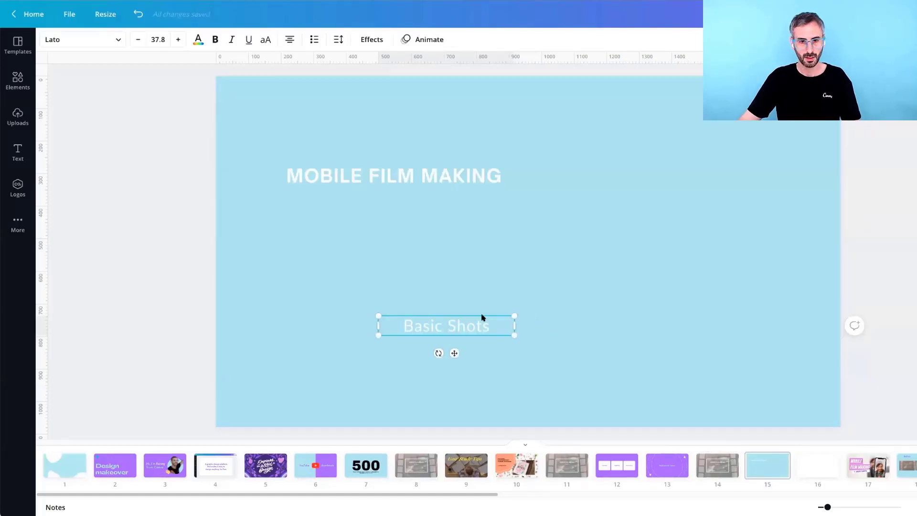
Number the copied text in plain text without list formatting so that it reads "1. Basic Shots".
click(405, 321)
text(1)
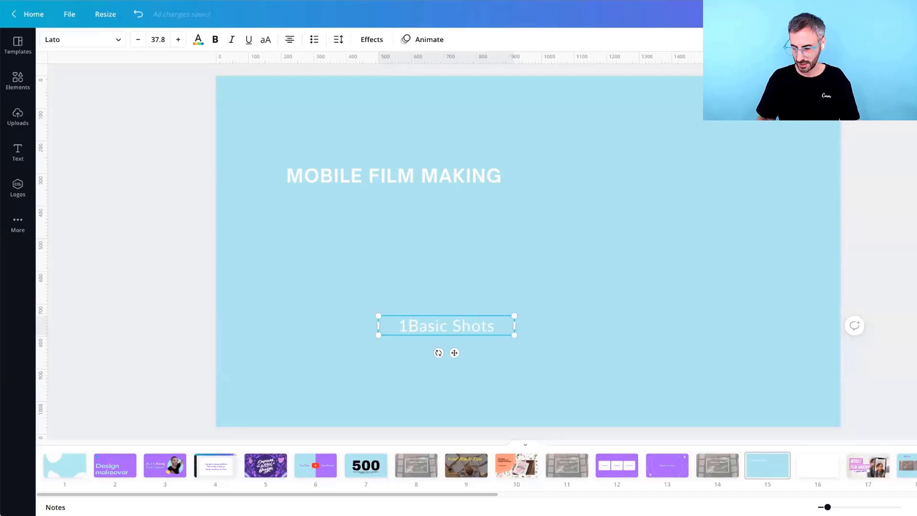
text(.)
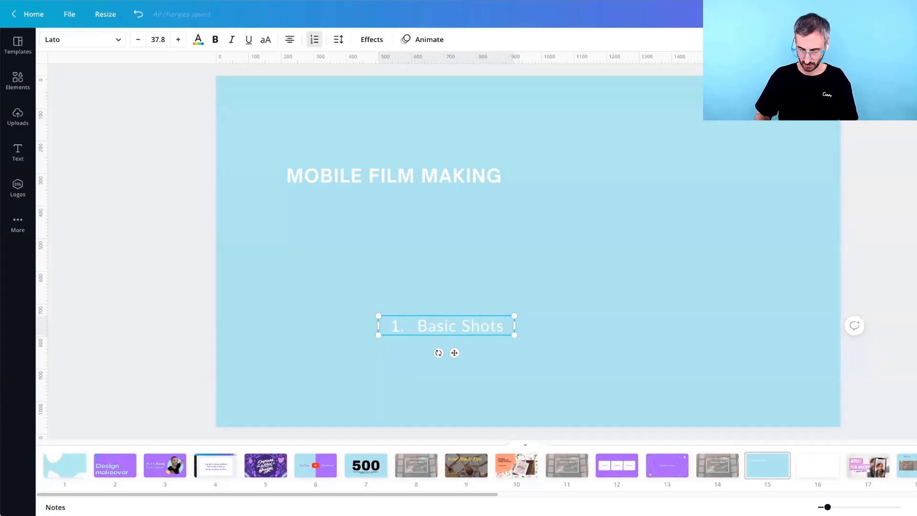
key(BackSpace)
text(1)
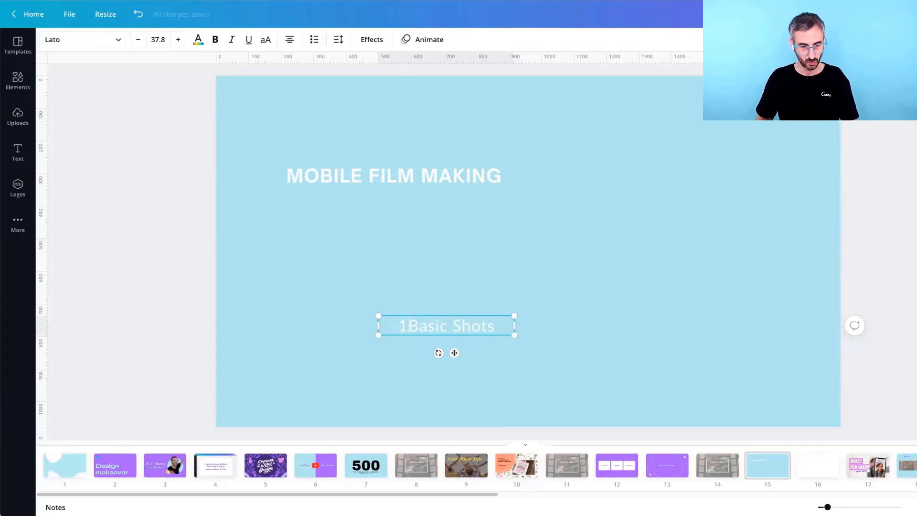
text(.)
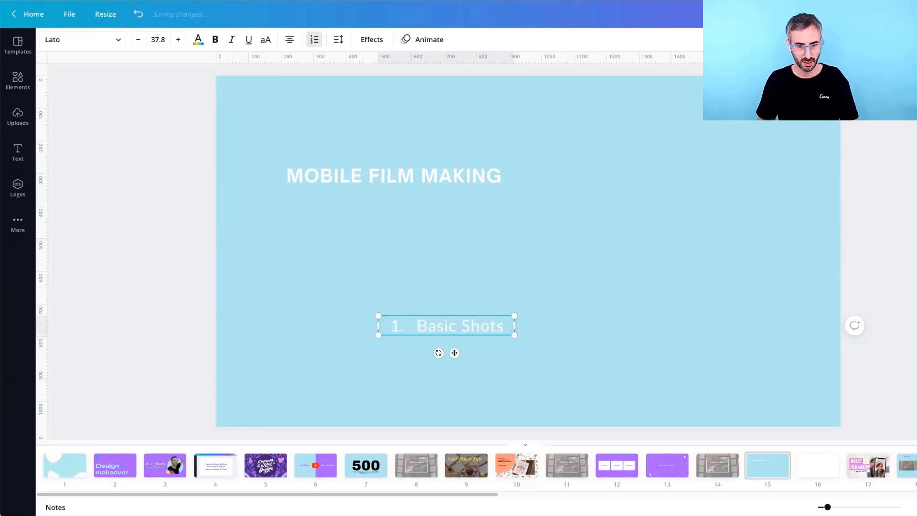
key(ctrl+z)
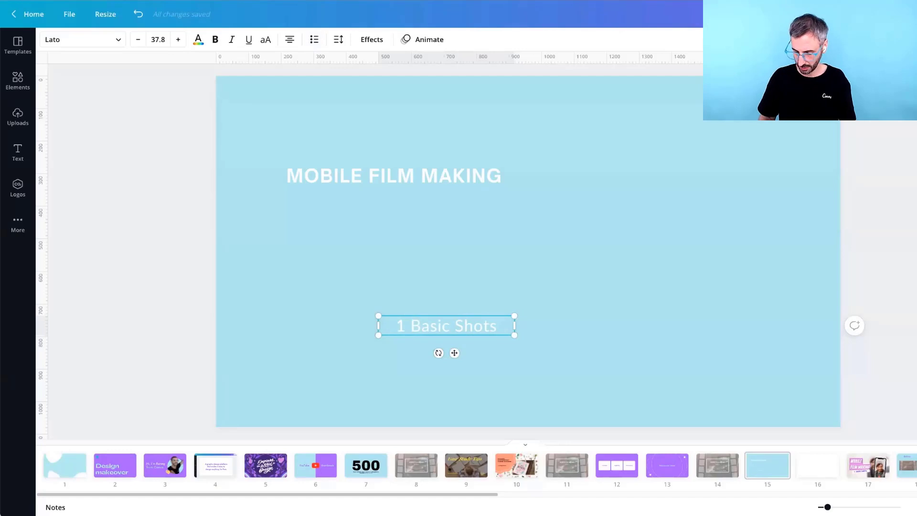
text(.)
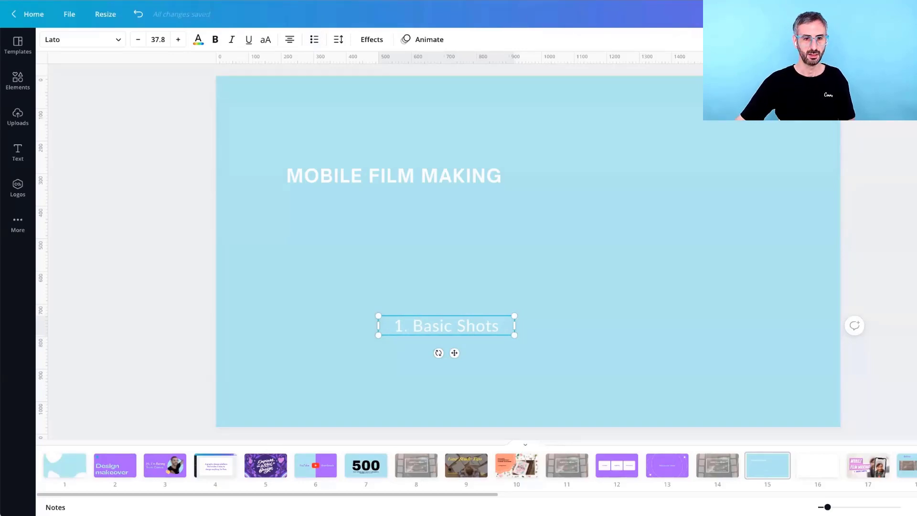
click(377, 197)
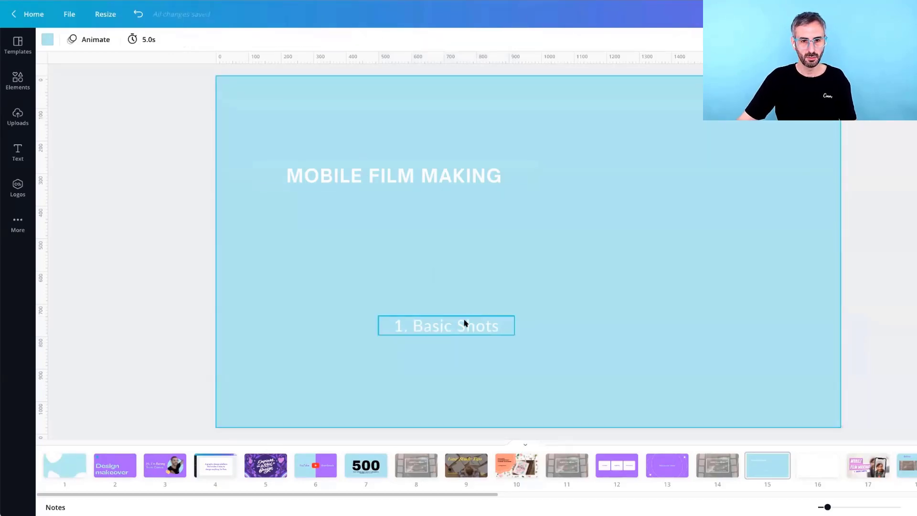
Move the "1. Basic Shots" text directly beneath the "MOBILE FILM MAKING" title on page 15.
drag(464, 323, 371, 213)
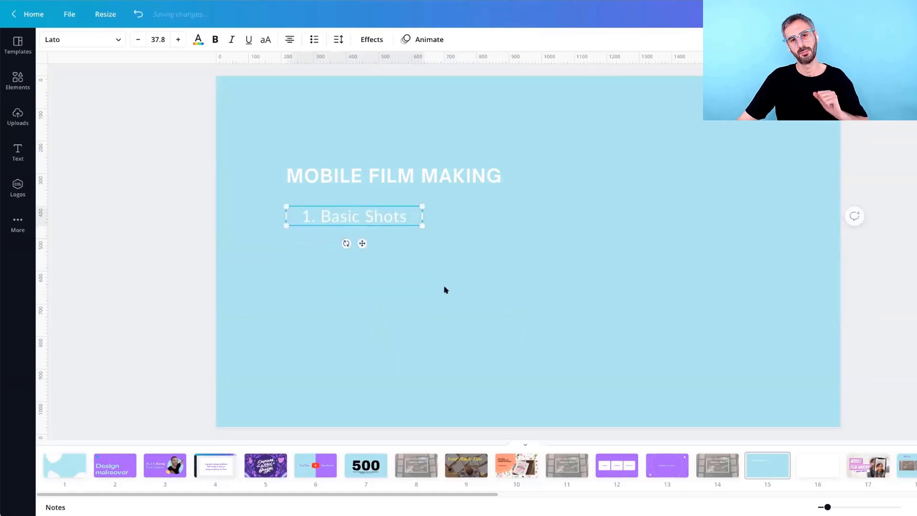
click(444, 290)
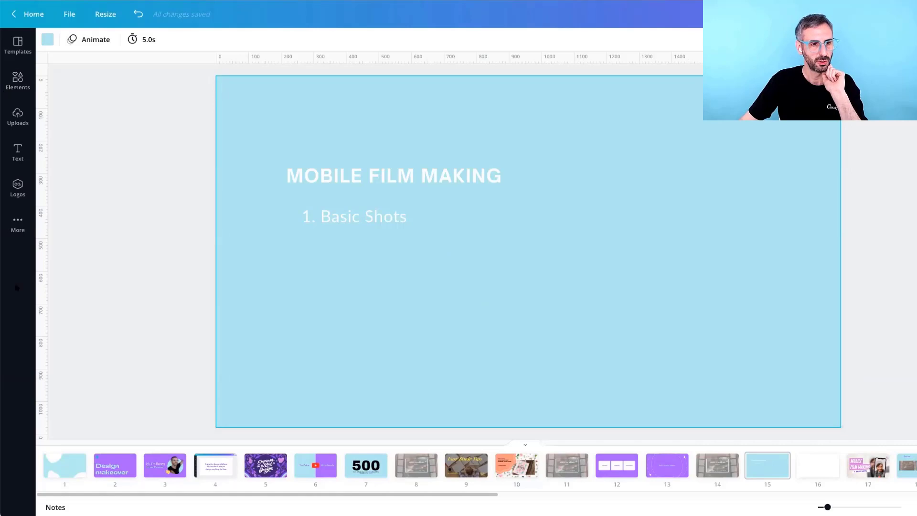
Search the template library for "youtube thumbnails".
key(ctrl+slash)
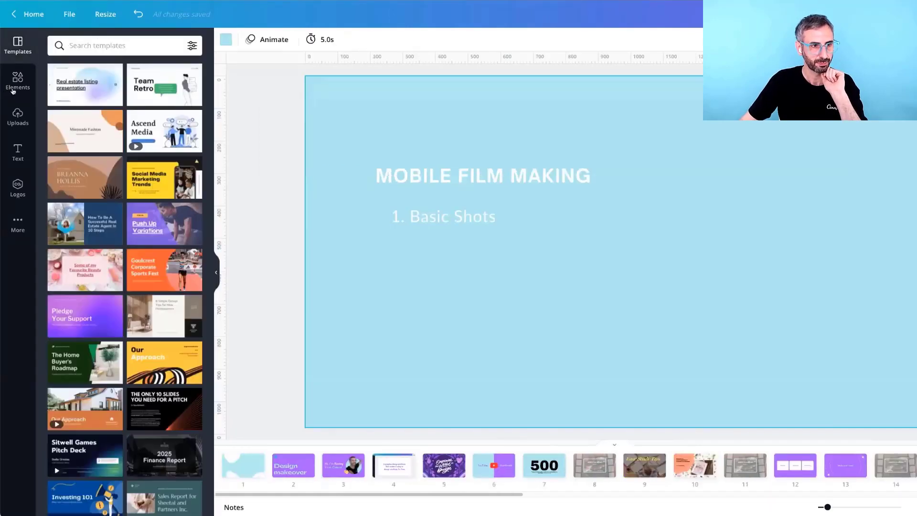
click(14, 85)
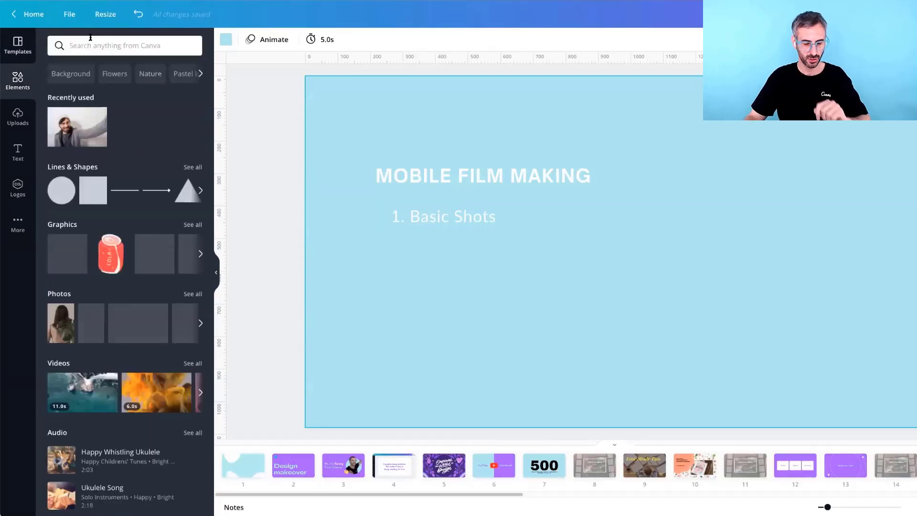
click(18, 45)
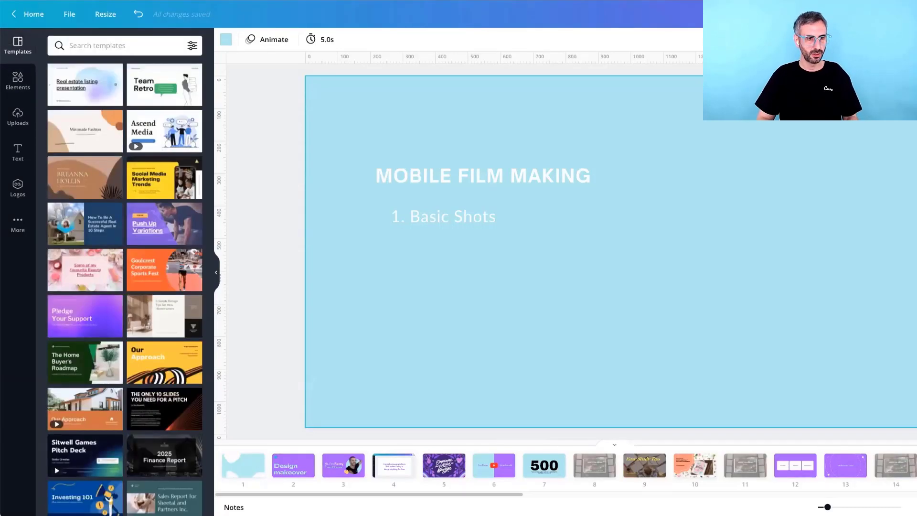
click(96, 46)
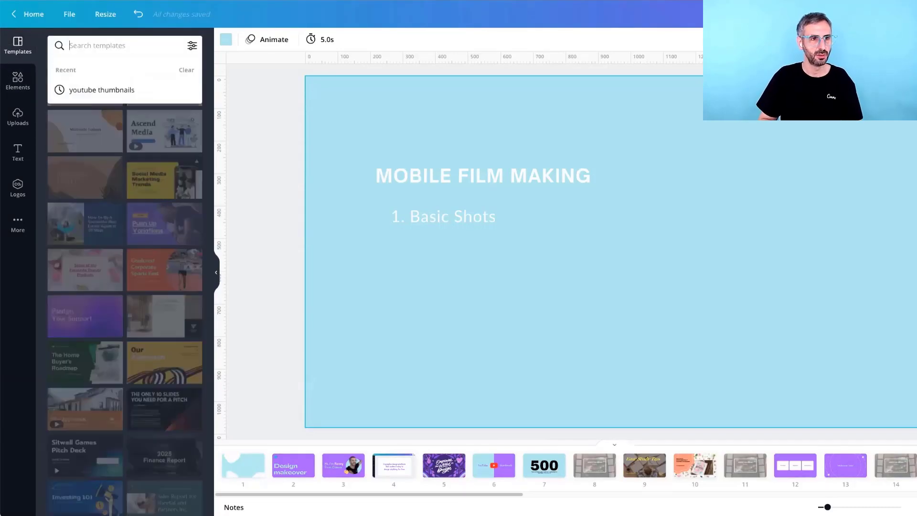
text(youtube)
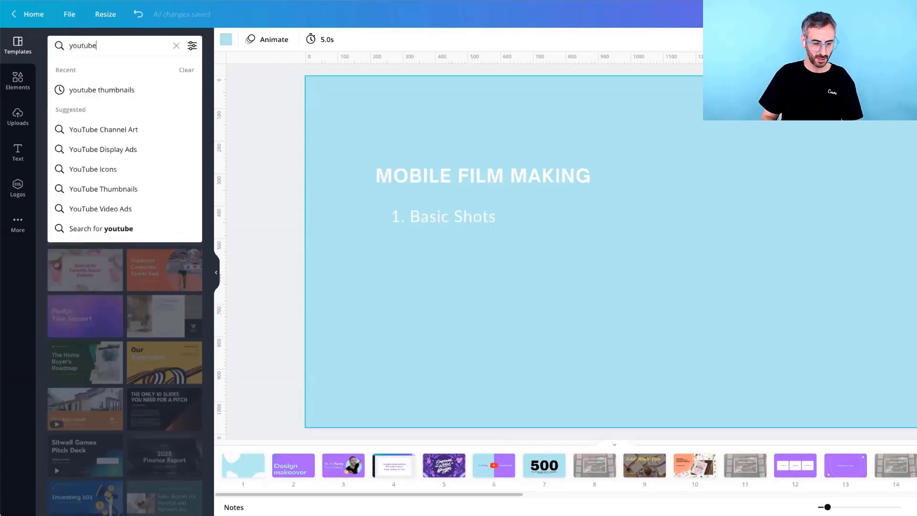
text( thumbnails)
key(Return)
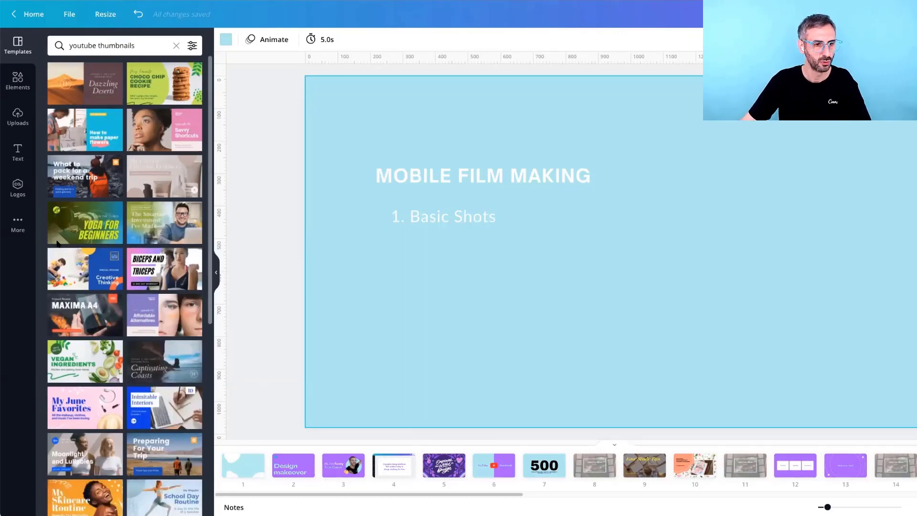
Apply the "Upper Body Workout" thumbnail template to the blank page and delete its background photo.
scroll(130, 352, down, 2)
scroll(130, 353, down, 2)
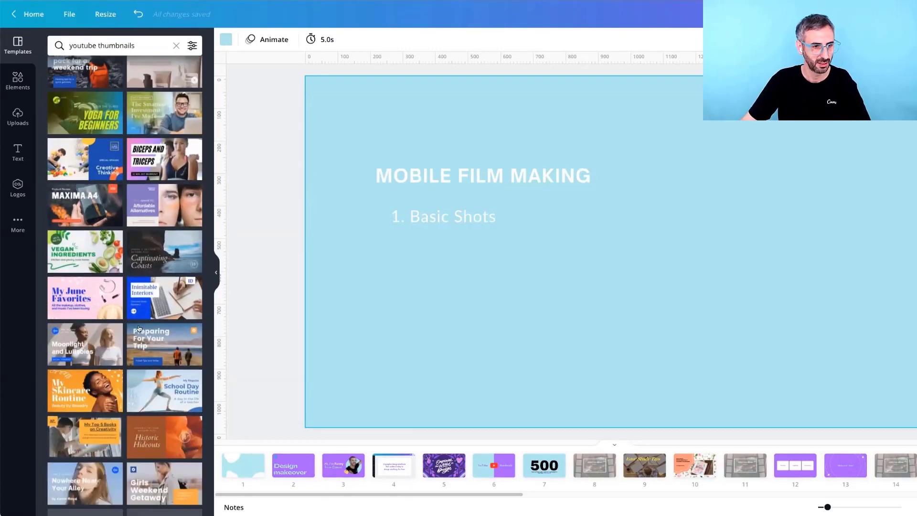
scroll(139, 329, down, 12)
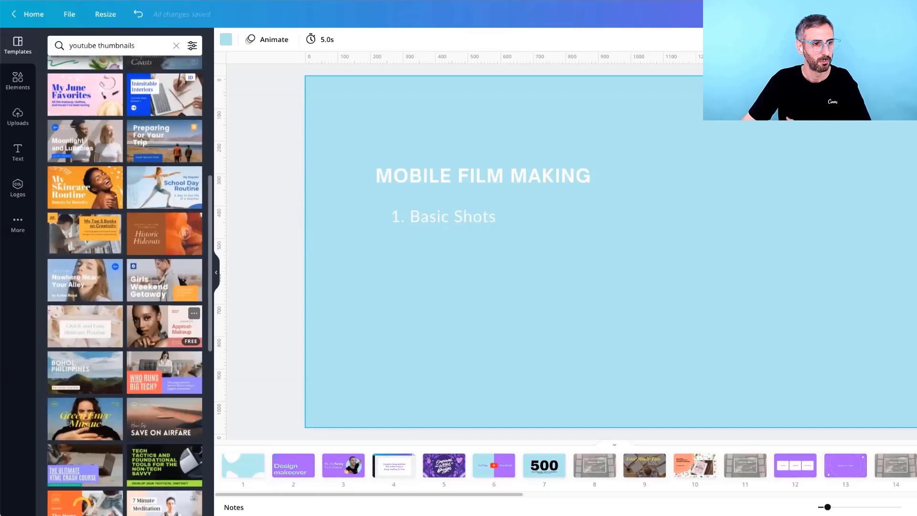
scroll(139, 330, down, 2)
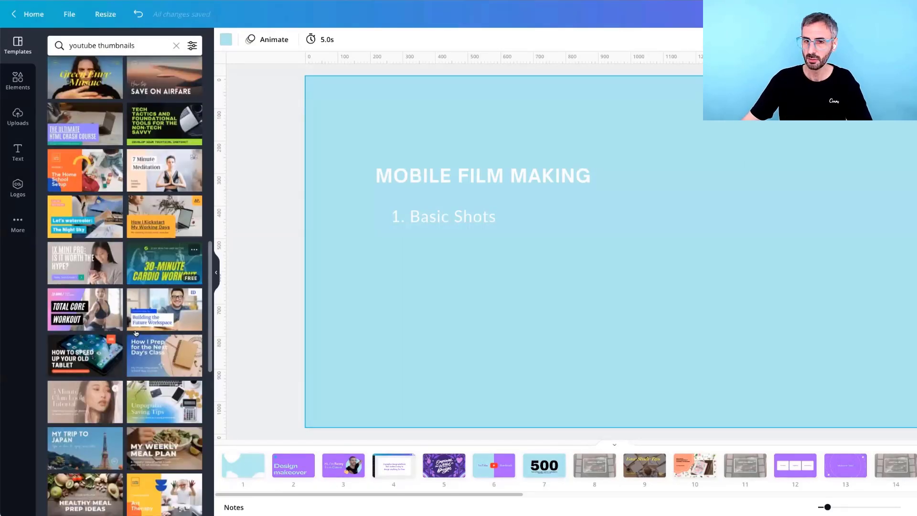
scroll(136, 334, down, 5)
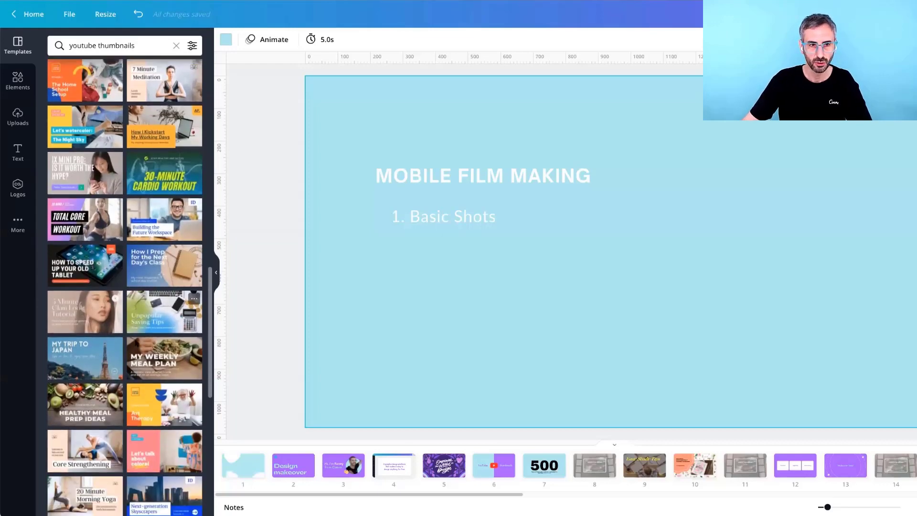
scroll(137, 343, up, 9)
scroll(136, 345, up, 3)
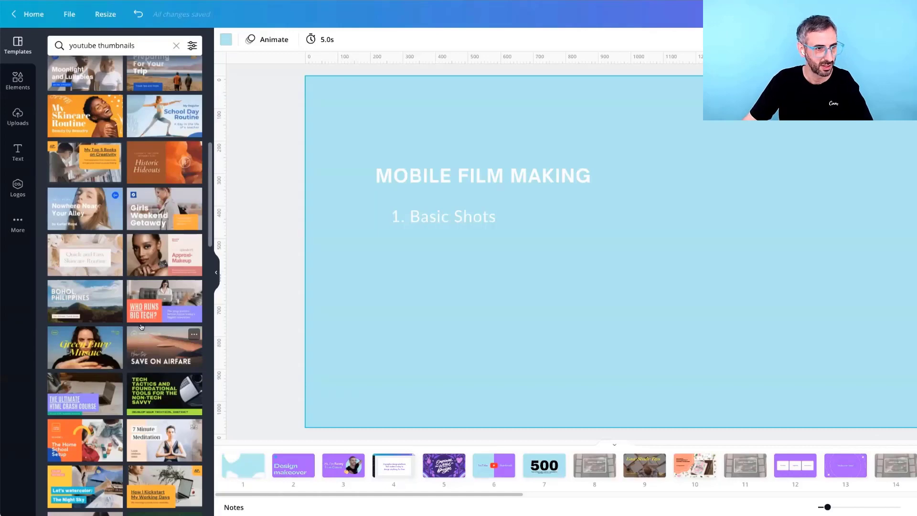
scroll(141, 327, down, 14)
scroll(155, 222, down, 4)
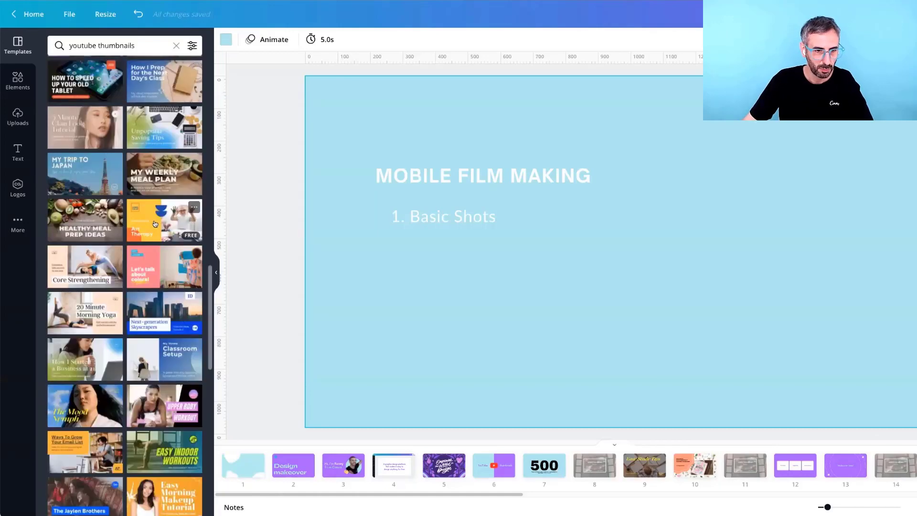
scroll(185, 300, down, 3)
scroll(186, 300, down, 2)
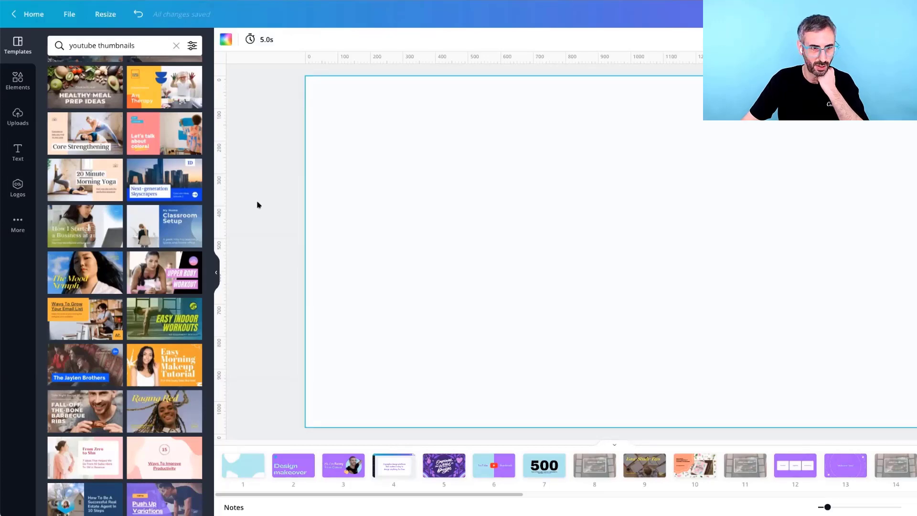
click(174, 265)
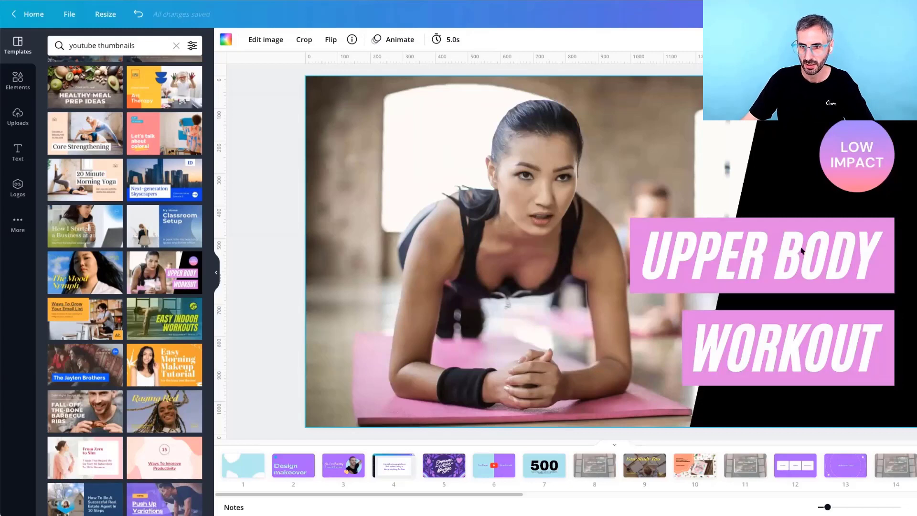
key(Delete)
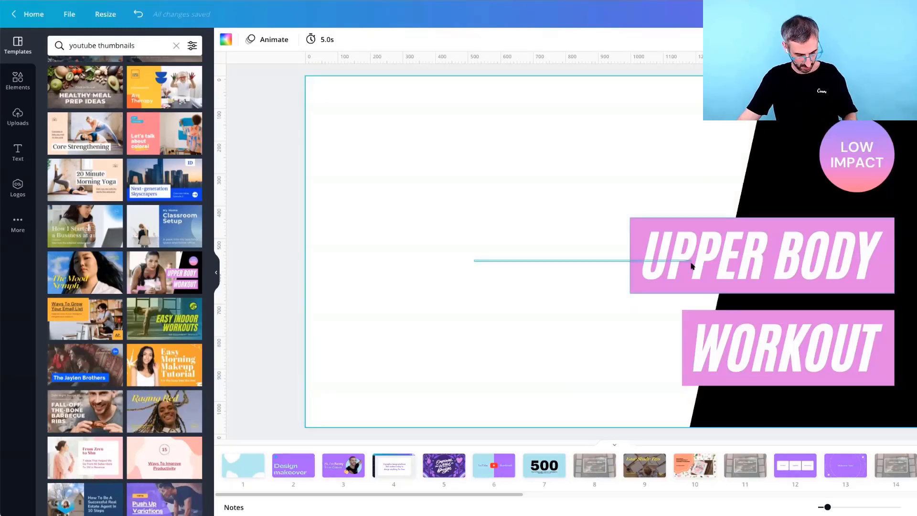
Copy the pink "UPPER BODY" and "WORKOUT" text blocks from the template page onto the light blue page 15.
click(692, 266)
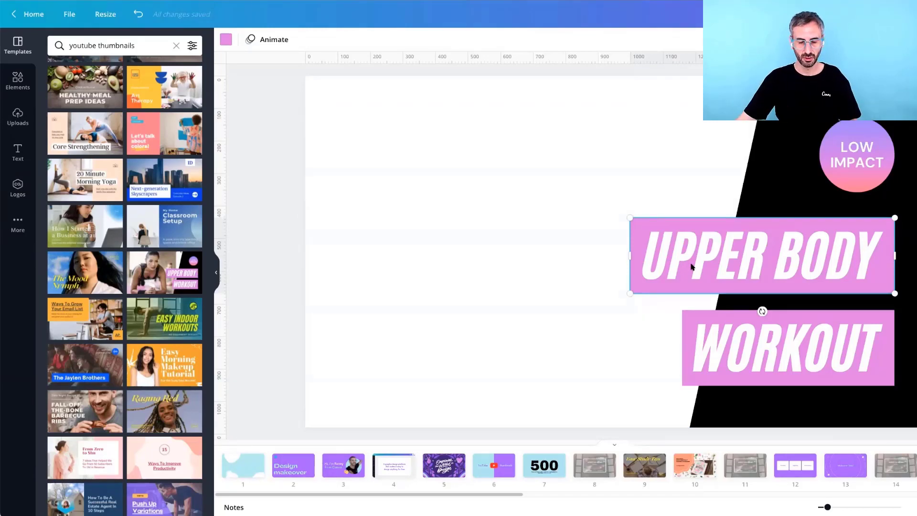
drag(553, 250, 702, 345)
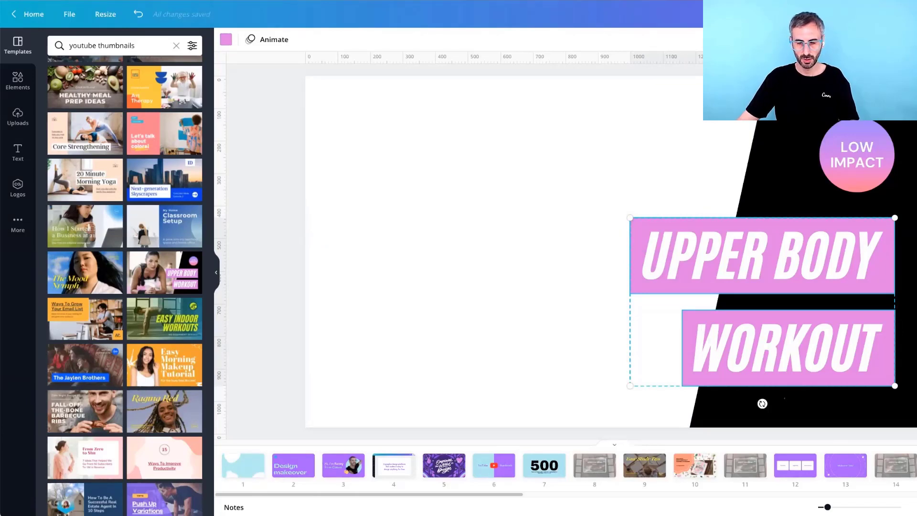
key(ctrl+z)
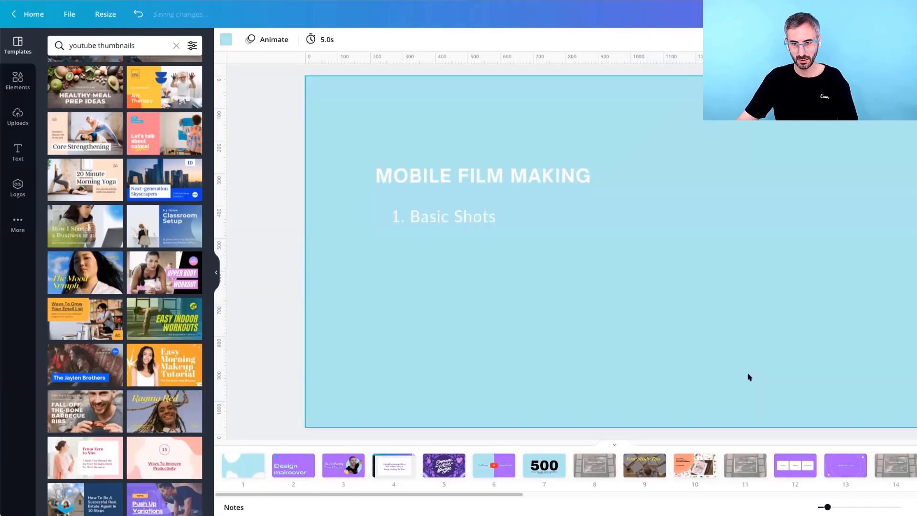
key(ctrl+v)
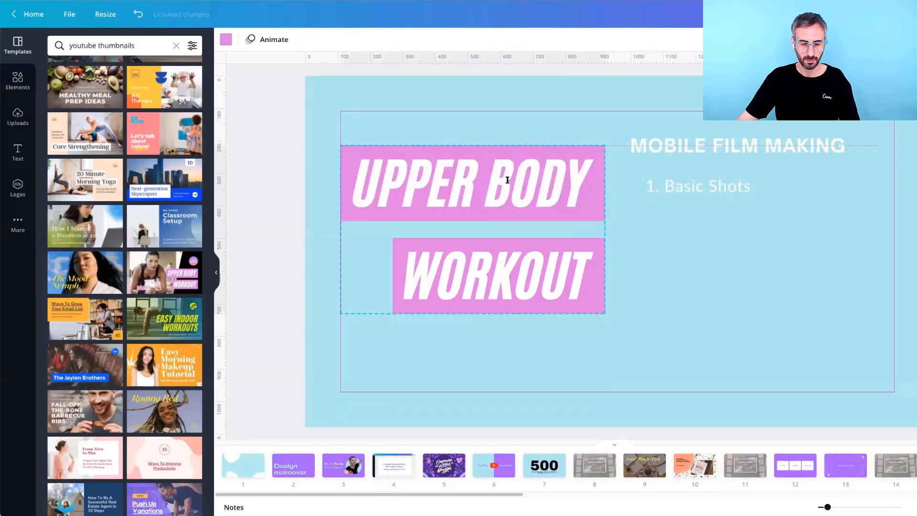
Replace the "UPPER BODY" text with "MOBILE FILM MAKING" and widen its pink block so the text fits on one line.
triple_click(473, 183)
text(M)
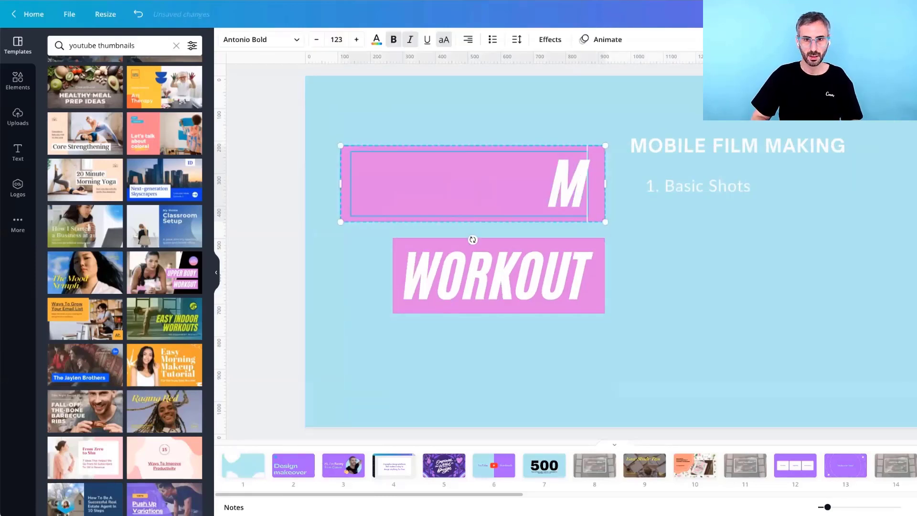
text(OBILE)
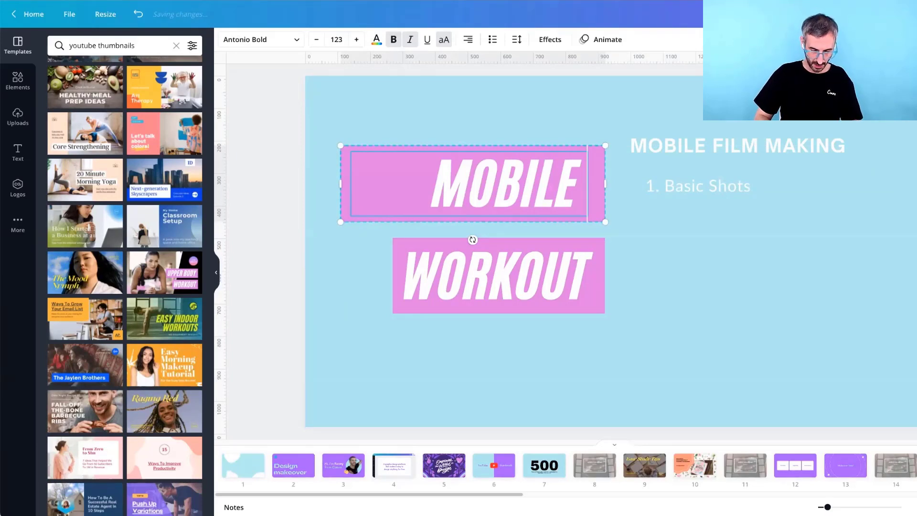
text( FILM M)
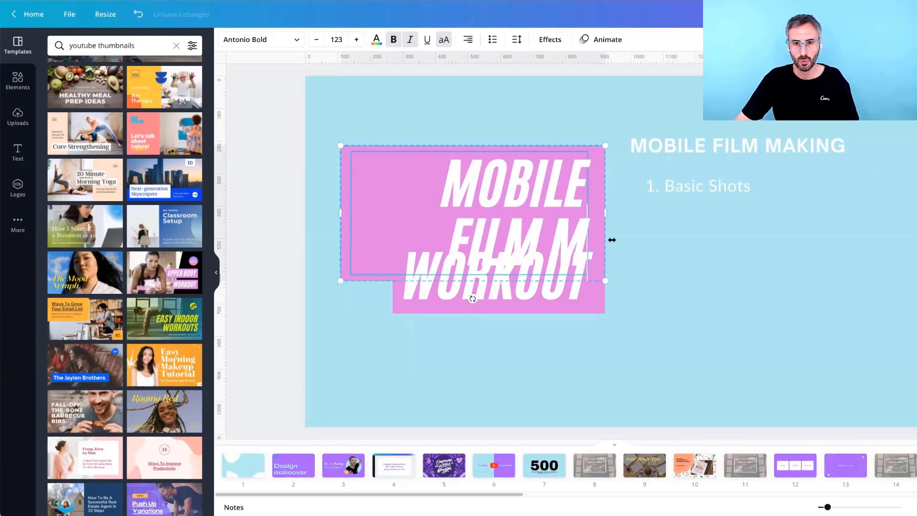
text(AKING)
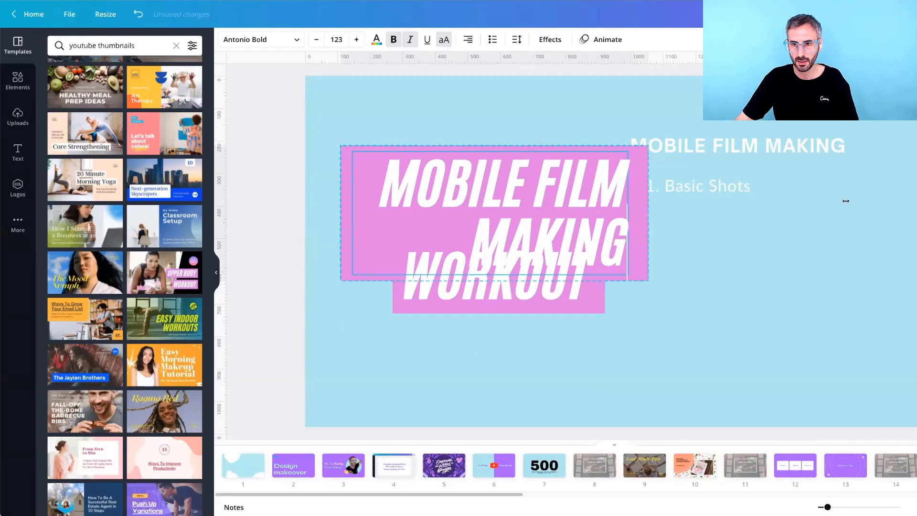
drag(811, 199, 772, 213)
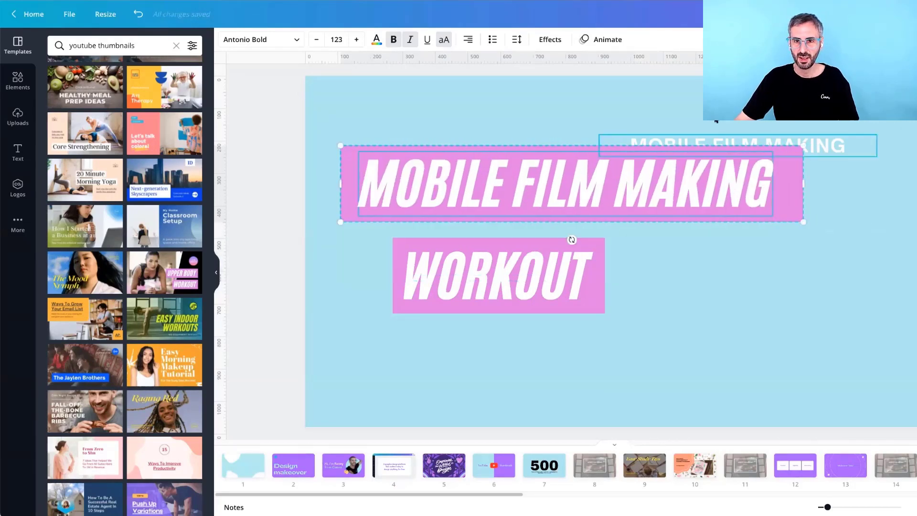
Spread out the slide's items, with the white title above the pink blocks and "1. Basic Shots" in the slide's lower right area.
drag(789, 140, 784, 110)
key(shift+Up)
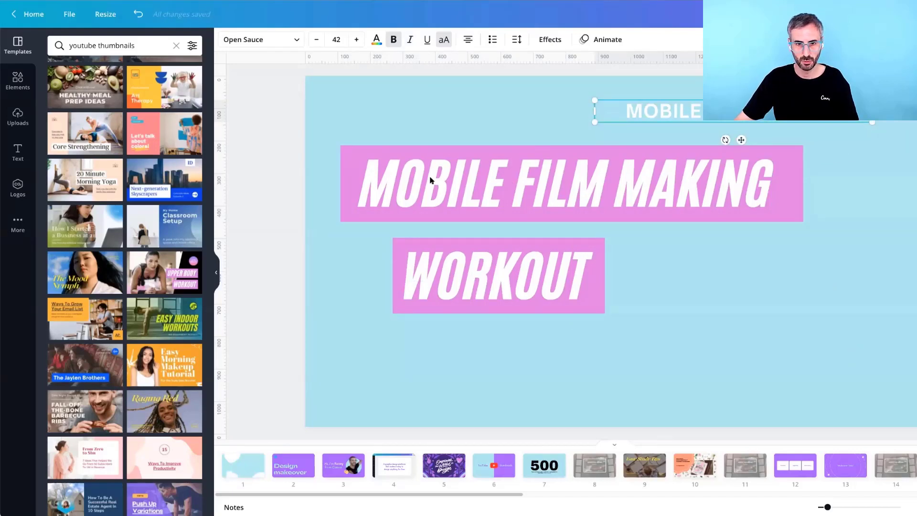
drag(485, 263, 481, 324)
click(473, 272)
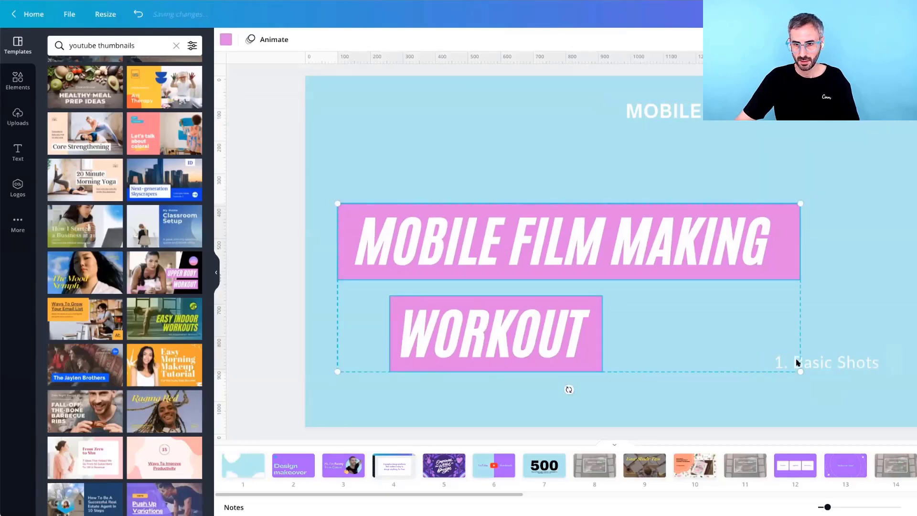
double_click(797, 359)
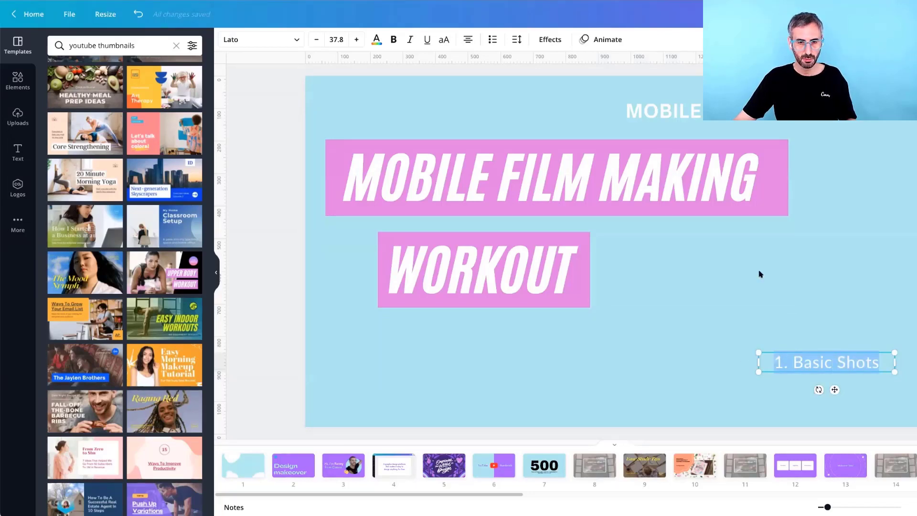
key(Tab)
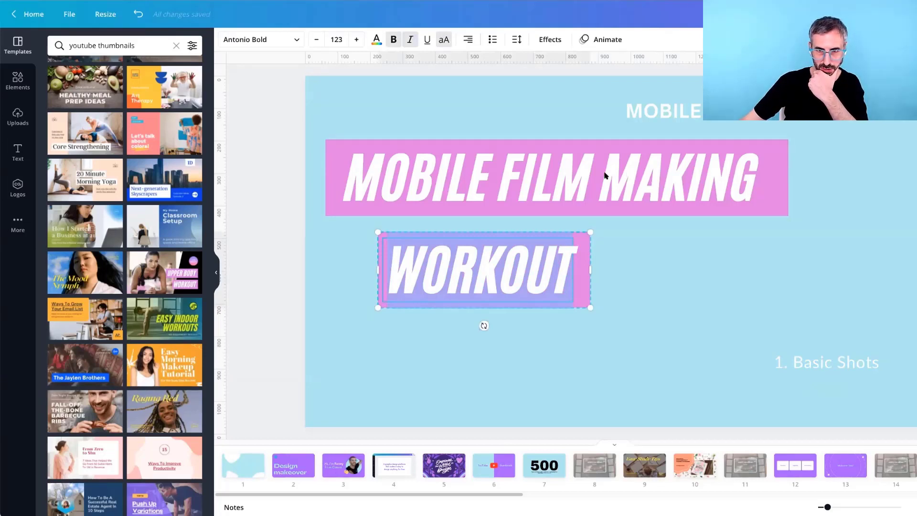
key(Escape)
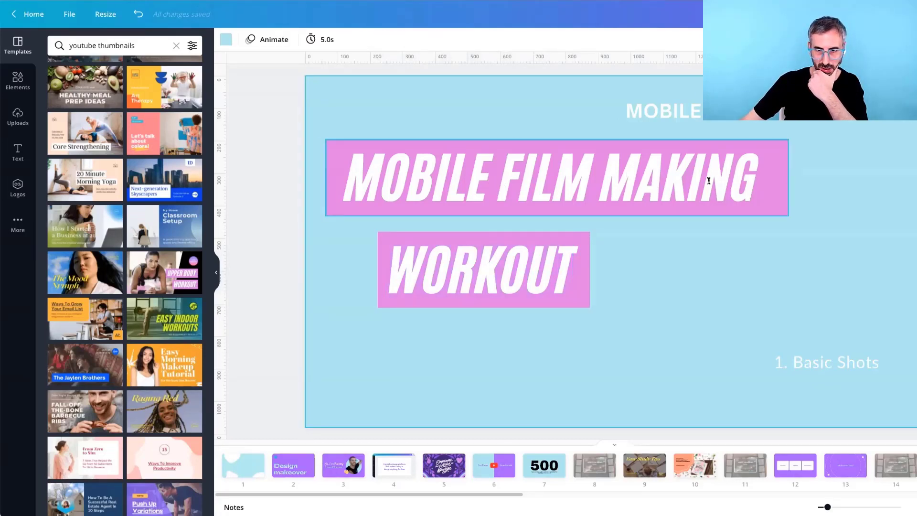
Move the words "FILM MAKING" from the upper pink block into the lower one, replacing "WORKOUT", and widen that block to fit one line.
click(752, 178)
key(ctrl+shift+Left)
key(ctrl+shift+Left)
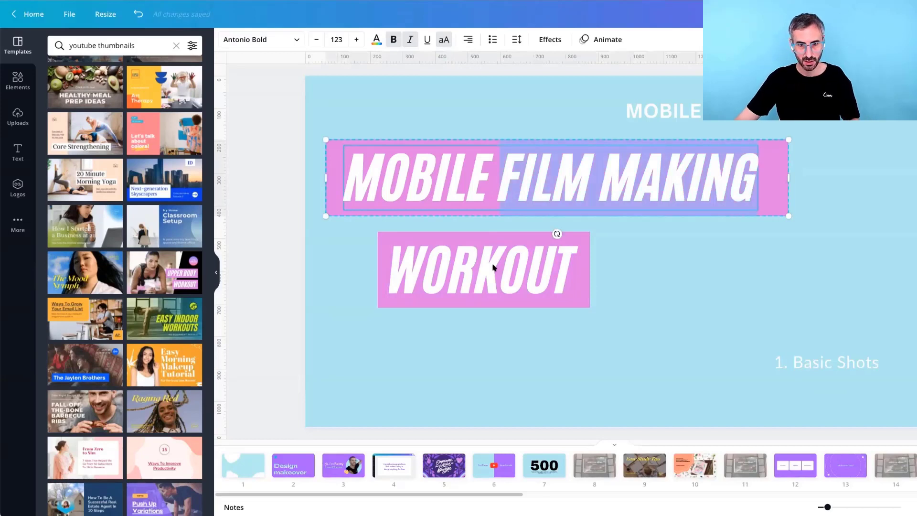
key(ctrl+x)
double_click(585, 298)
key(ctrl+v)
drag(590, 296, 668, 287)
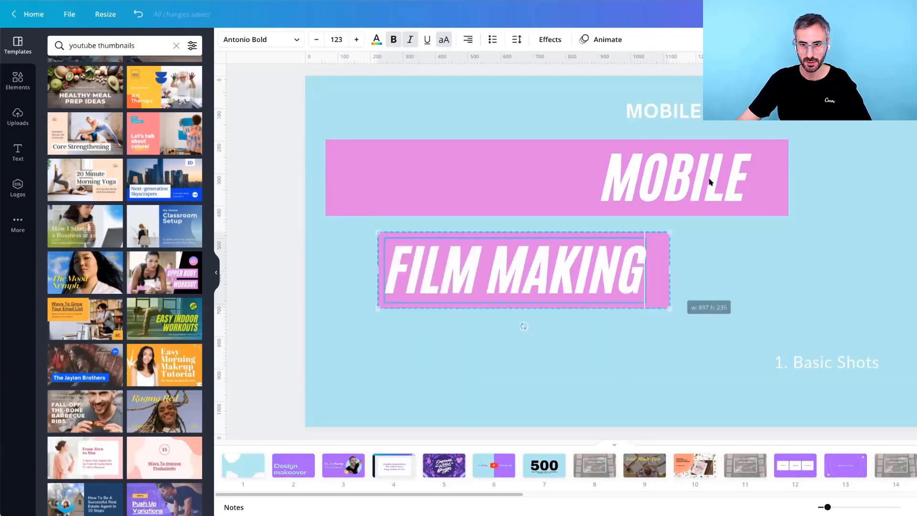
Narrow the "MOBILE" block to fit its text and place the "FILM MAKING" block closely beneath it, with their left edges aligned.
click(787, 174)
drag(790, 174, 502, 182)
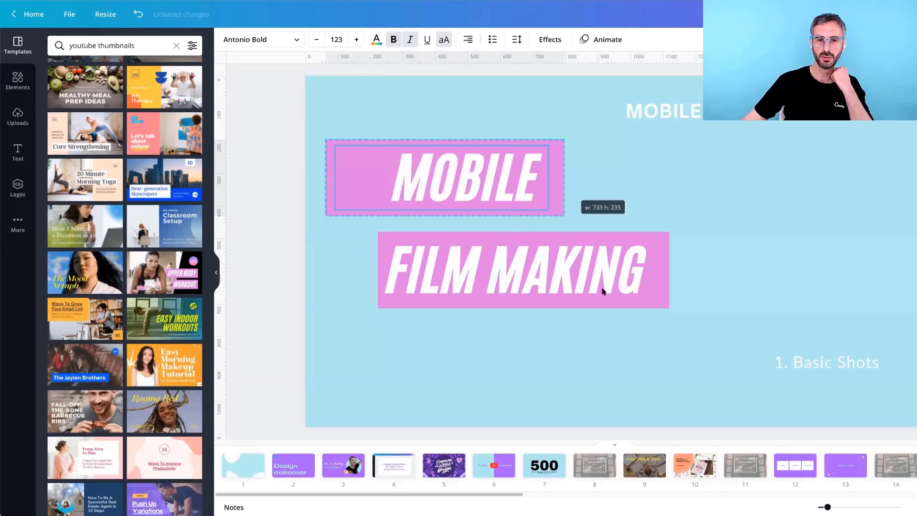
click(481, 403)
drag(478, 411, 421, 249)
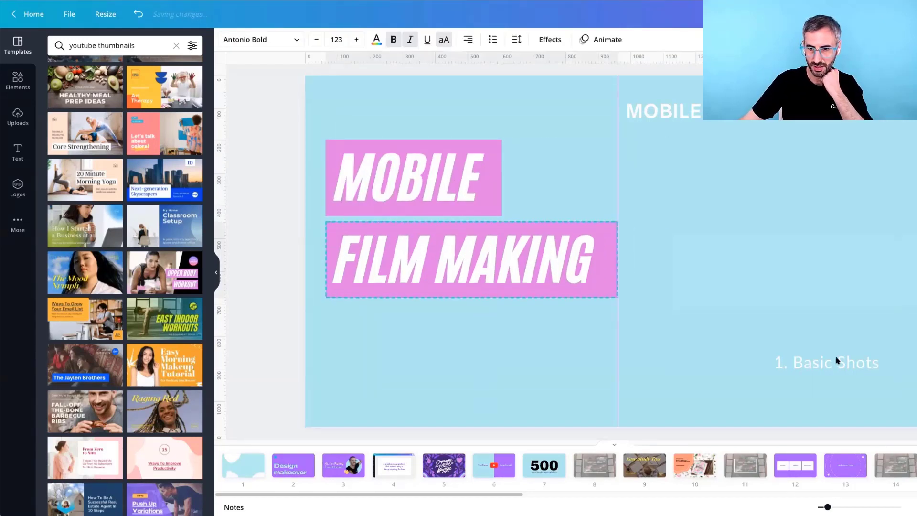
Move the pink "MOBILE" and "FILM MAKING" blocks together so their left edges meet the slide's margin guide.
click(836, 361)
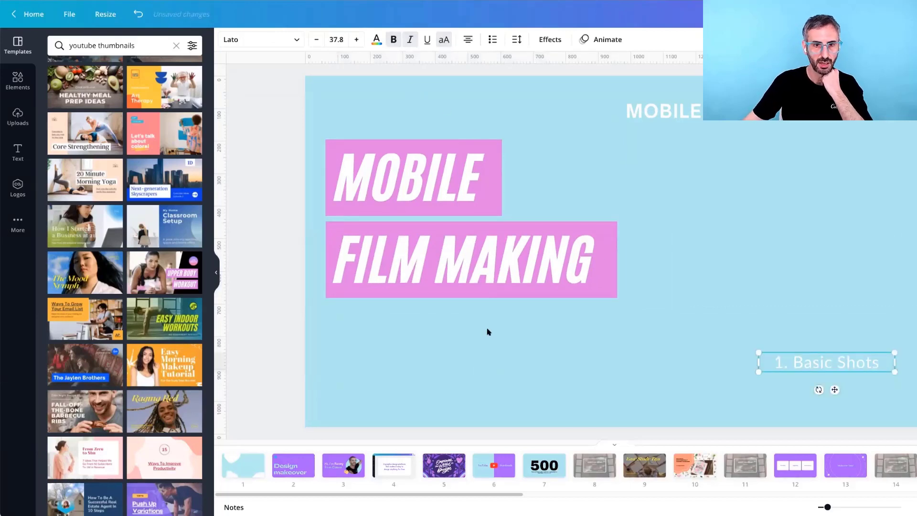
mouse_move(403, 192)
mouse_down()
mouse_move(460, 190)
mouse_move(417, 179)
mouse_move(411, 157)
mouse_move(416, 192)
mouse_move(415, 184)
mouse_up()
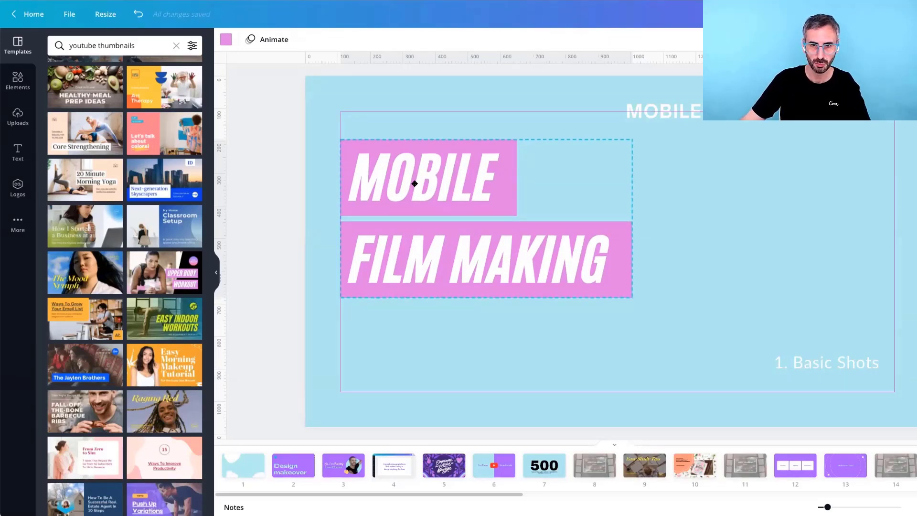
drag(413, 184, 413, 184)
click(420, 358)
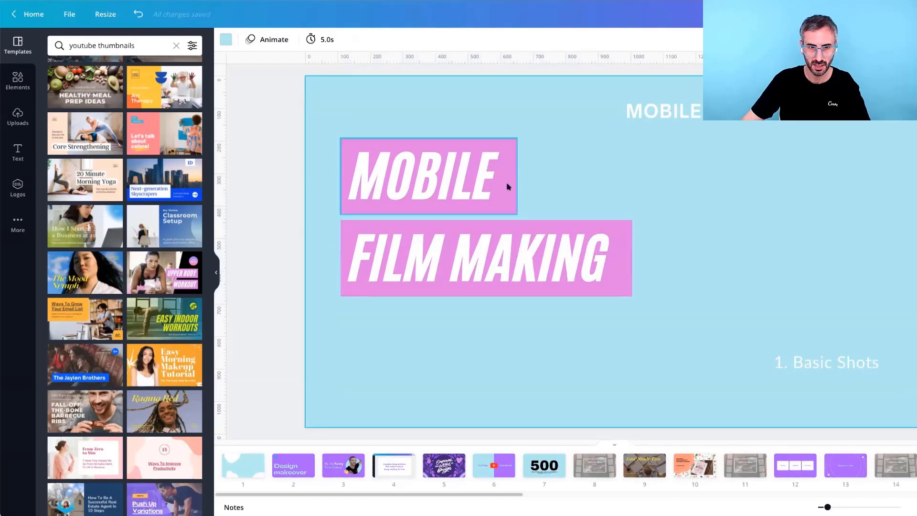
Ungroup the "MOBILE" and "FILM MAKING" blocks so each text is separate from its pink rectangle.
click(387, 182)
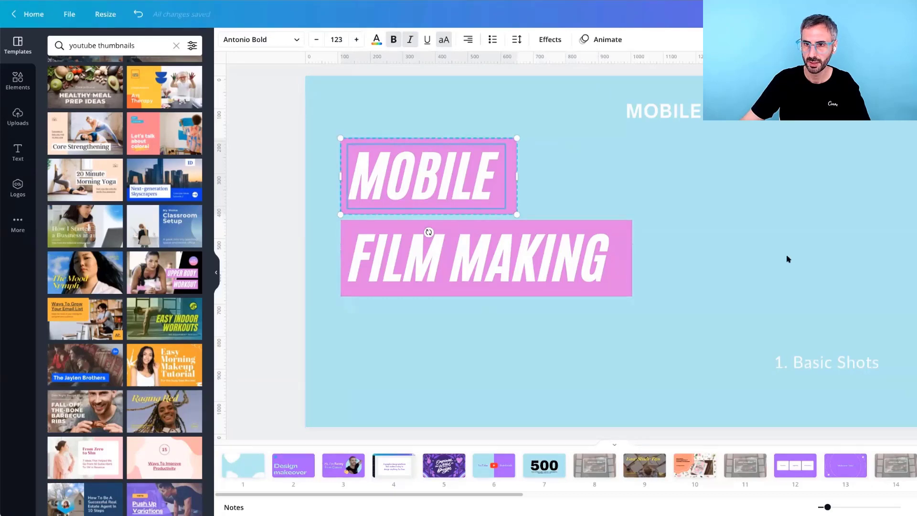
click(468, 247)
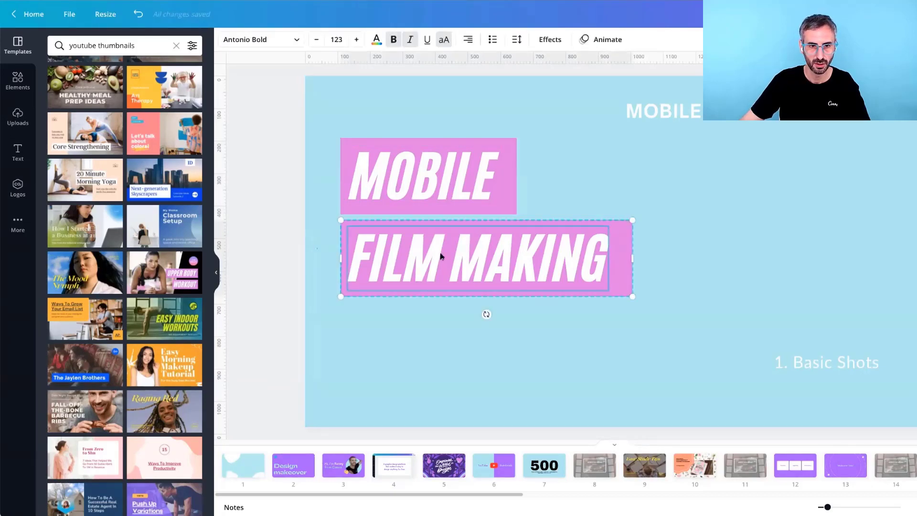
click(813, 147)
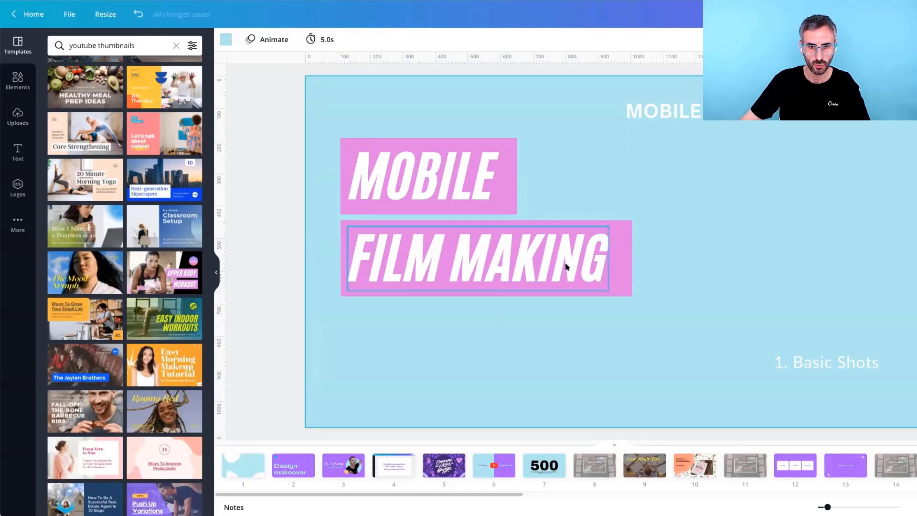
click(567, 266)
key(Tab)
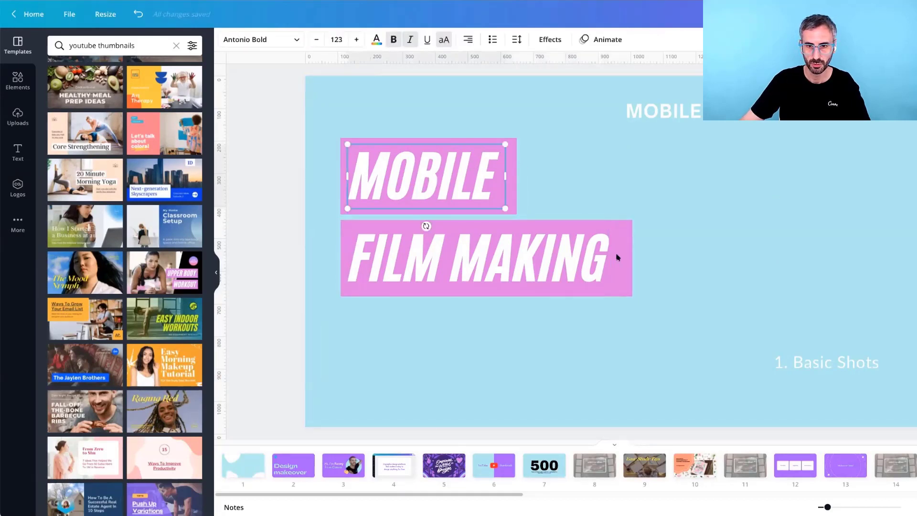
Narrow the "MOBILE" and "FILM MAKING" text boxes so each fits closely around its words.
click(552, 258)
click(502, 177)
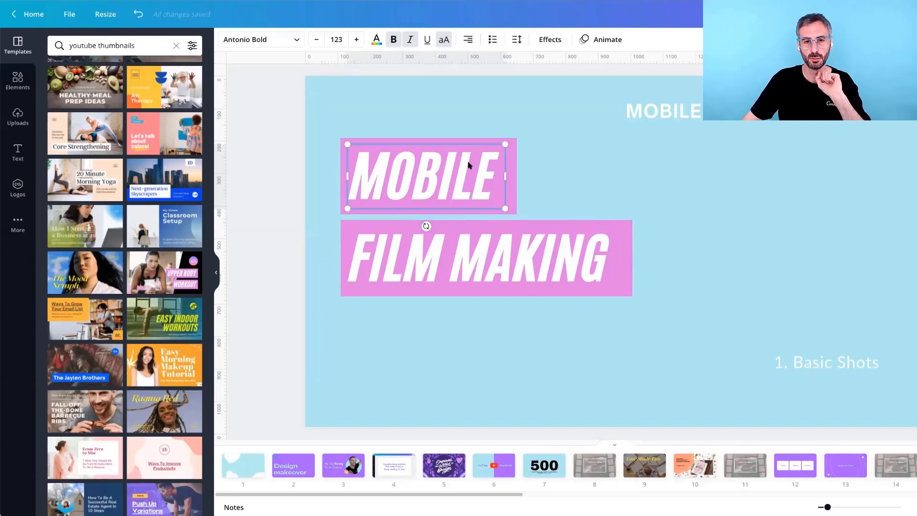
click(588, 178)
click(429, 187)
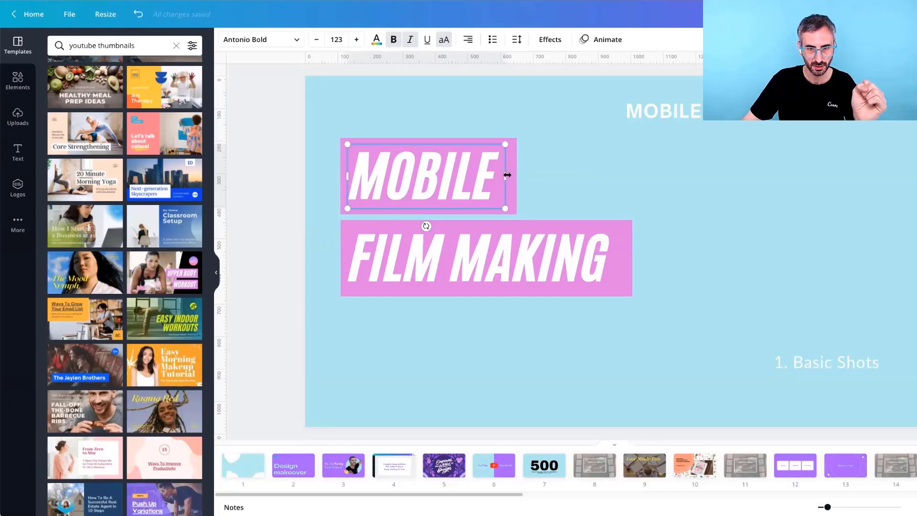
mouse_move(504, 177)
mouse_down()
mouse_move(483, 177)
mouse_move(494, 175)
mouse_up()
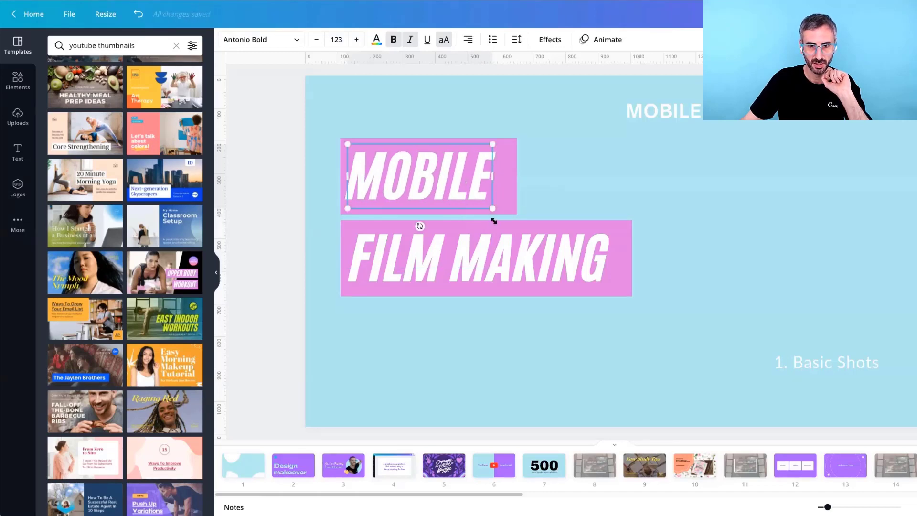
click(494, 271)
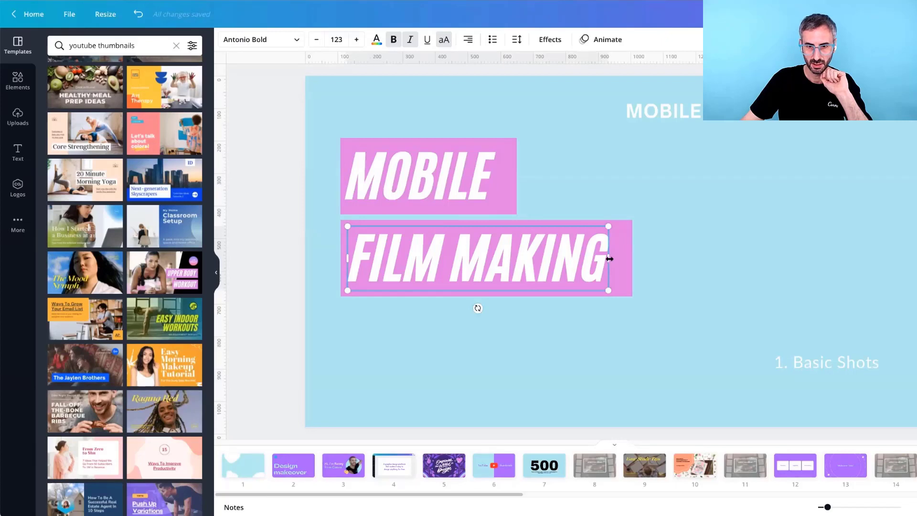
drag(607, 258, 605, 259)
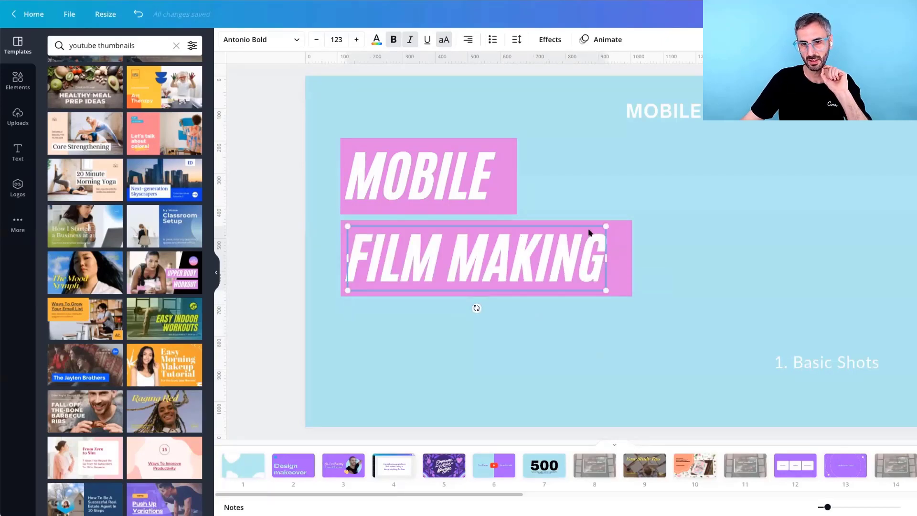
click(422, 185)
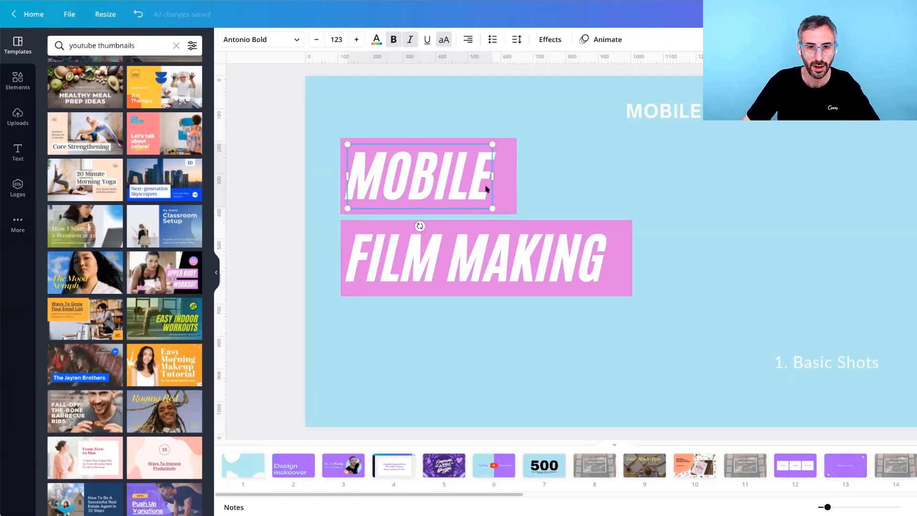
Select the "MOBILE" text together with its pink rectangle and align them to each other's horizontal center.
click(552, 167)
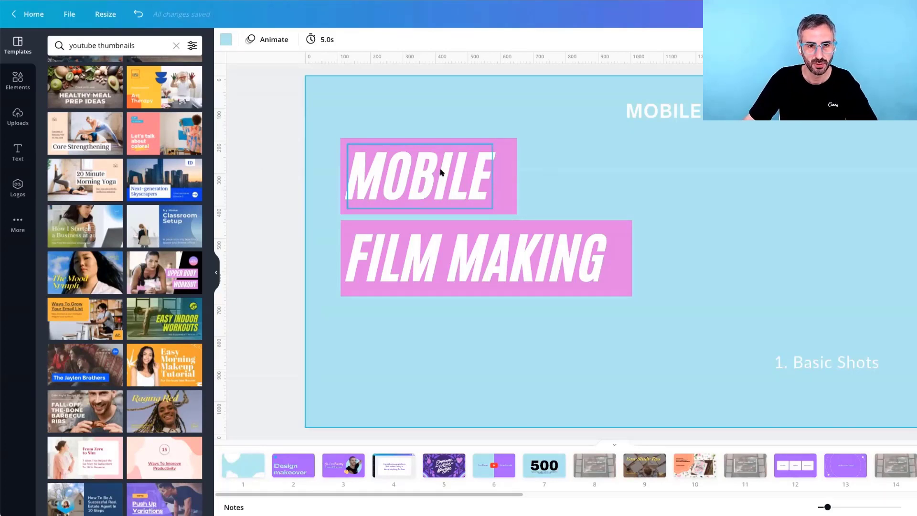
drag(338, 160, 282, 182)
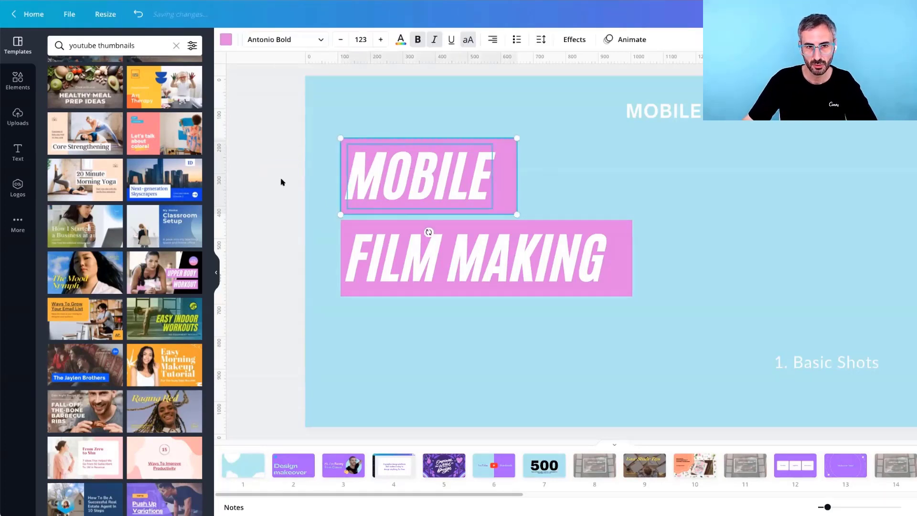
click(270, 169)
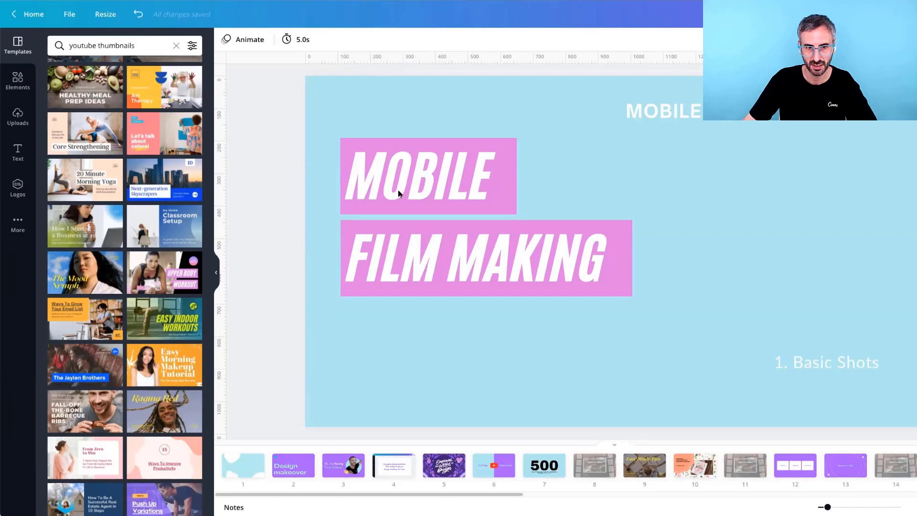
drag(238, 167, 522, 183)
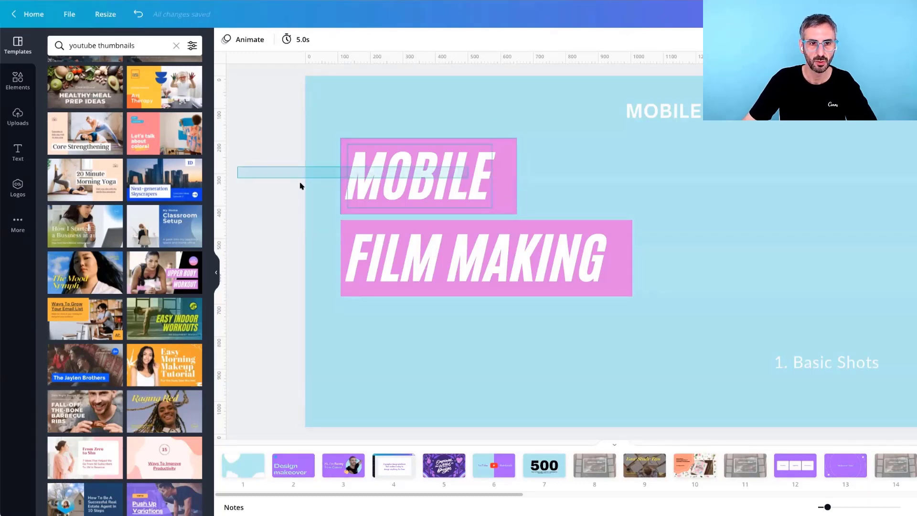
mouse_move(313, 185)
mouse_down()
mouse_move(319, 178)
mouse_move(311, 174)
mouse_up()
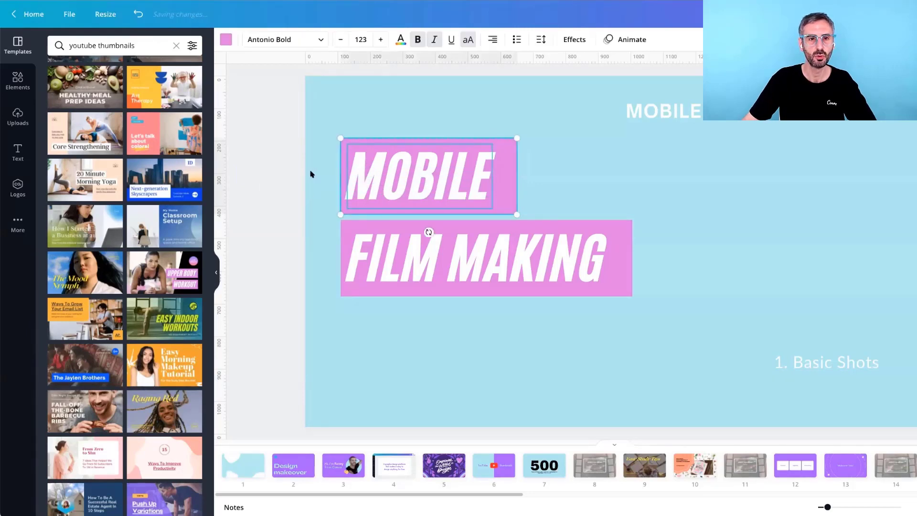
click(316, 174)
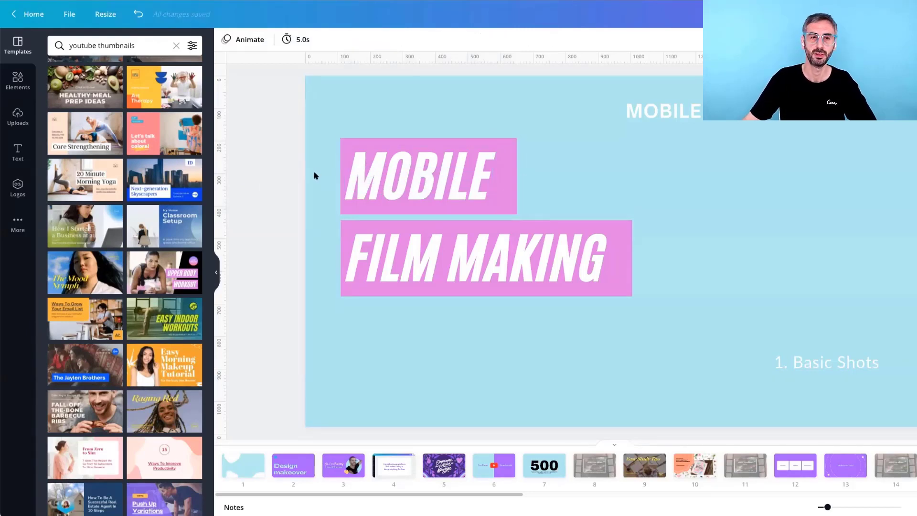
click(317, 176)
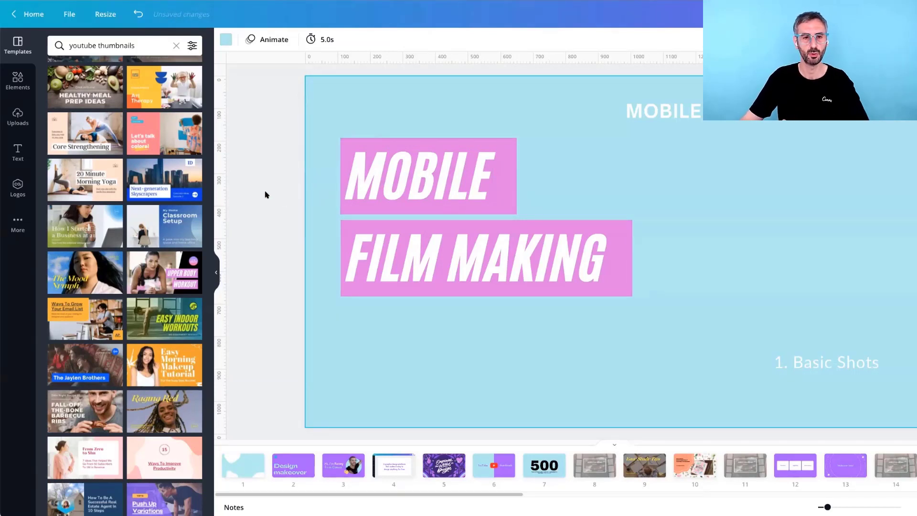
key(Escape)
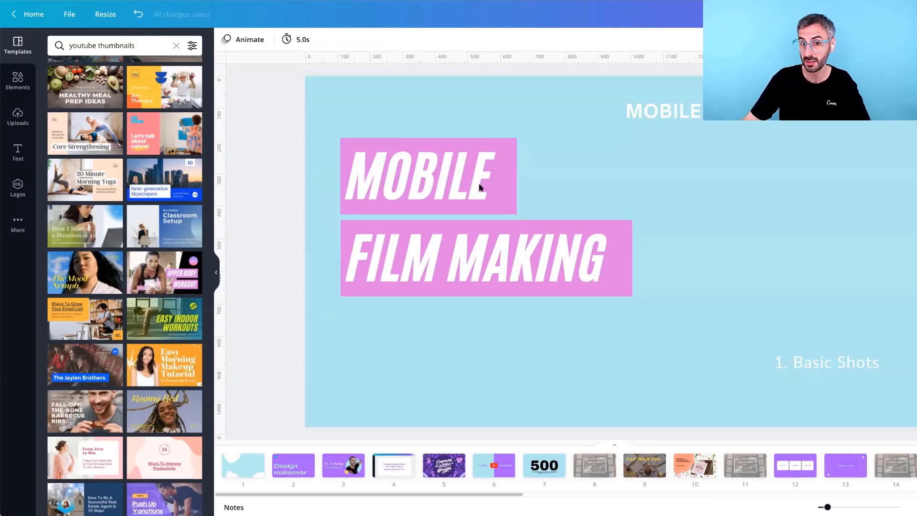
click(373, 201)
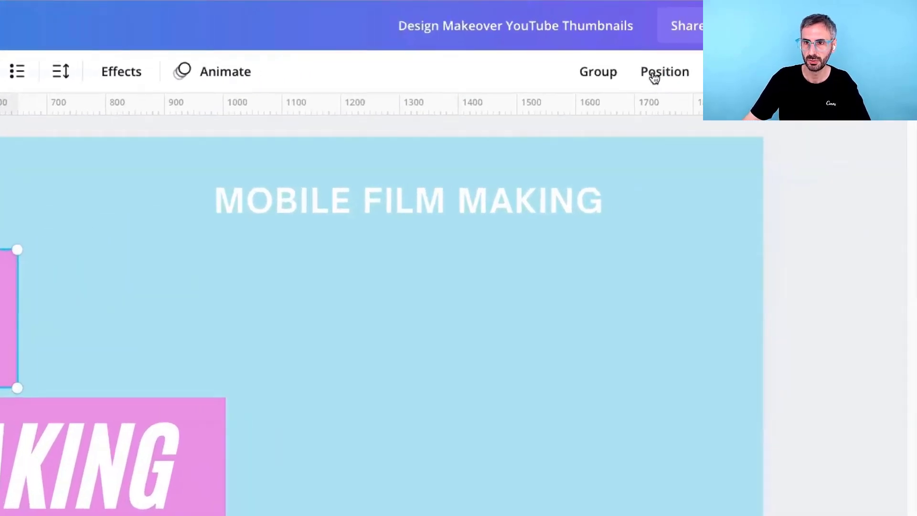
click(654, 78)
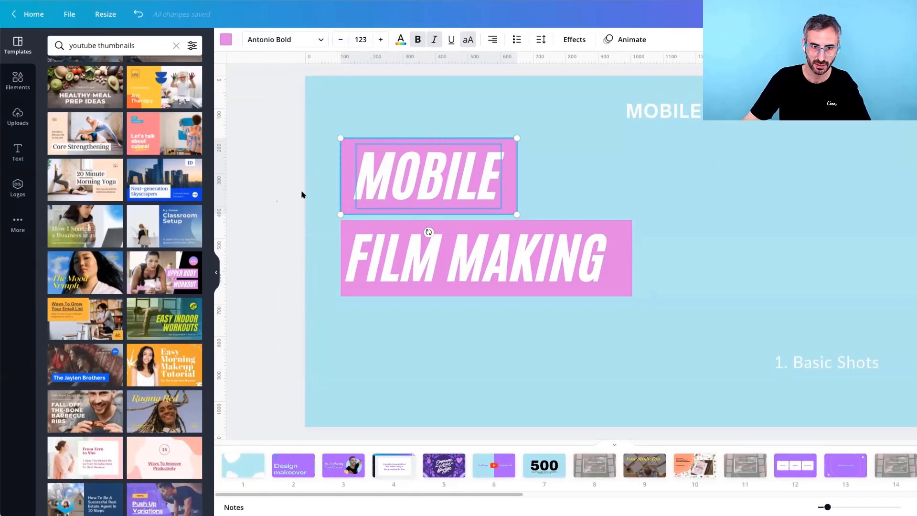
Center the "FILM MAKING" text horizontally within its pink rectangle.
click(301, 194)
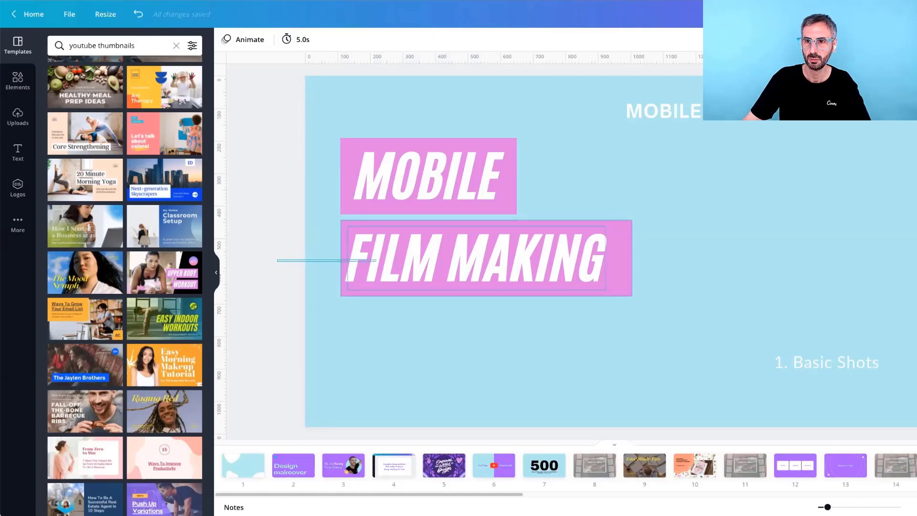
key(Tab)
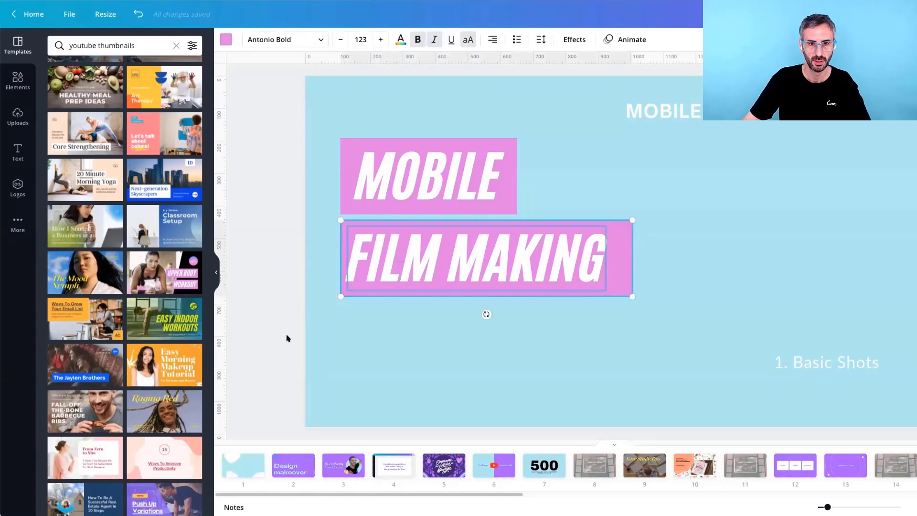
key(Return)
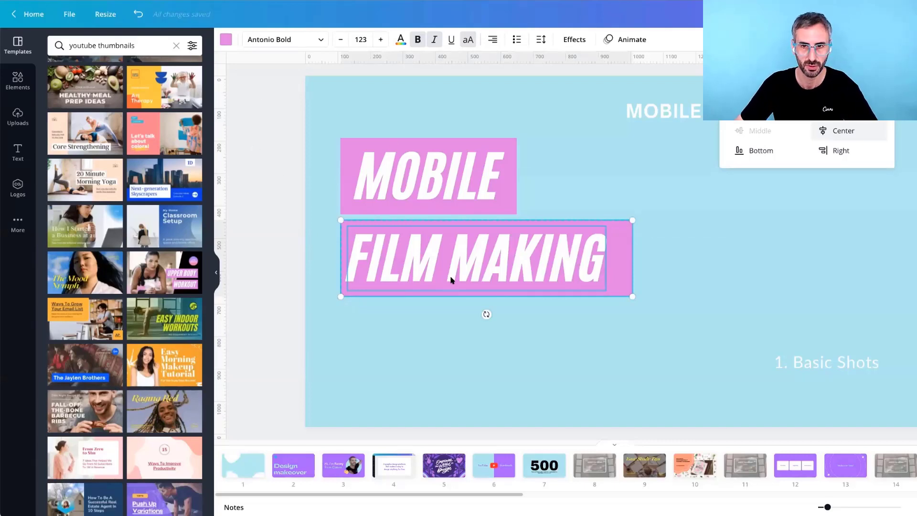
key(Escape)
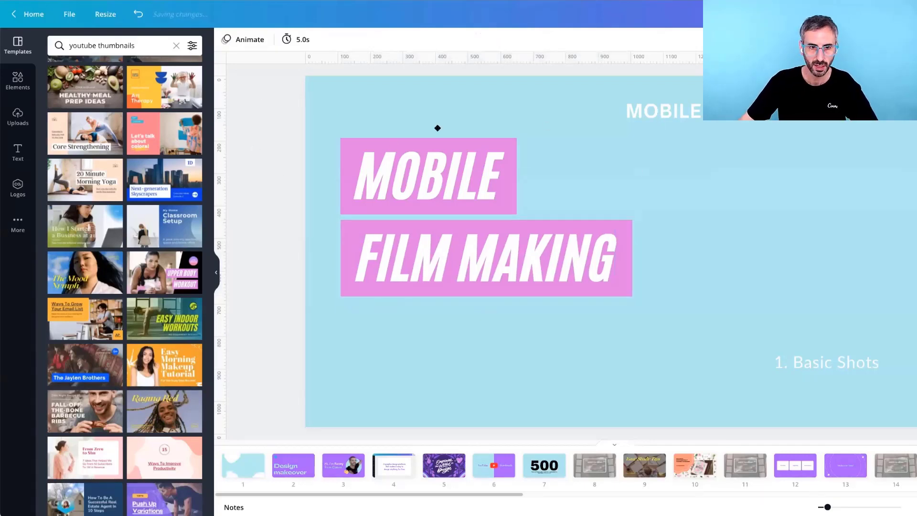
Delete the small white "MOBILE FILM MAKING" title and move "1. Basic Shots" just beneath the "FILM MAKING" block.
click(434, 111)
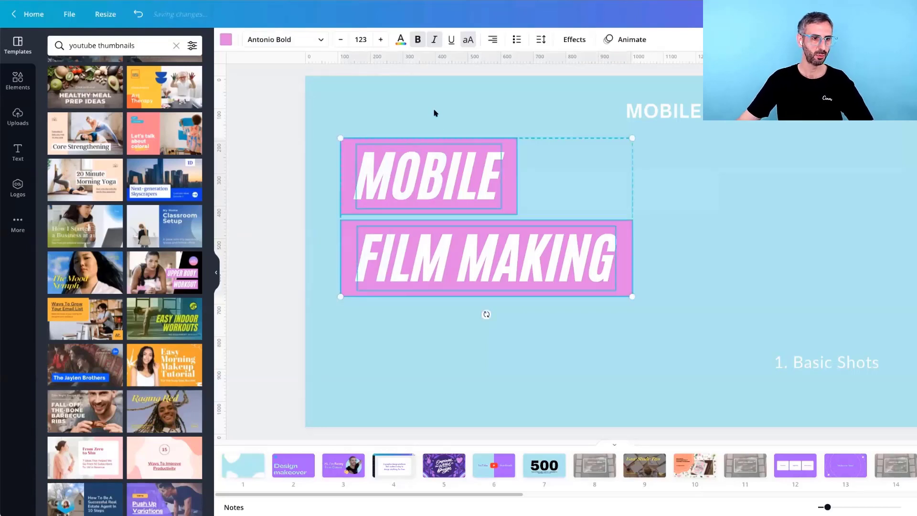
key(Tab)
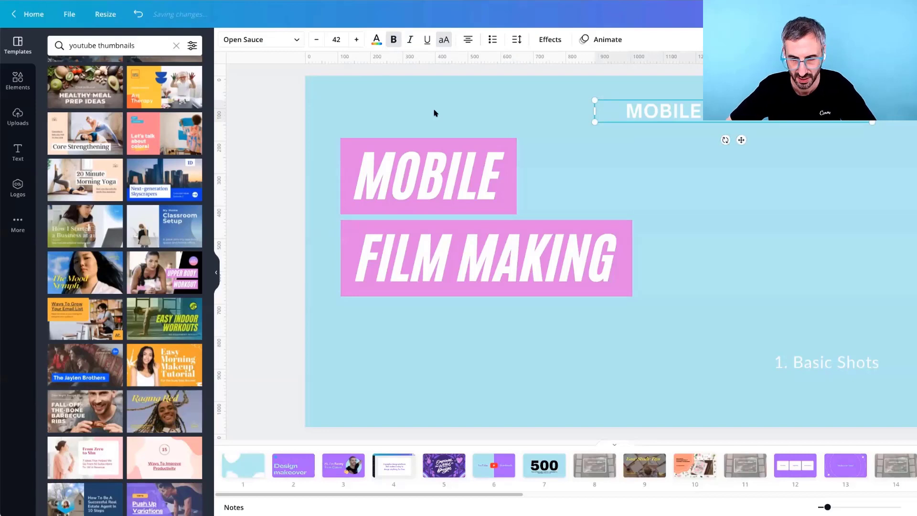
key(ctrl+z)
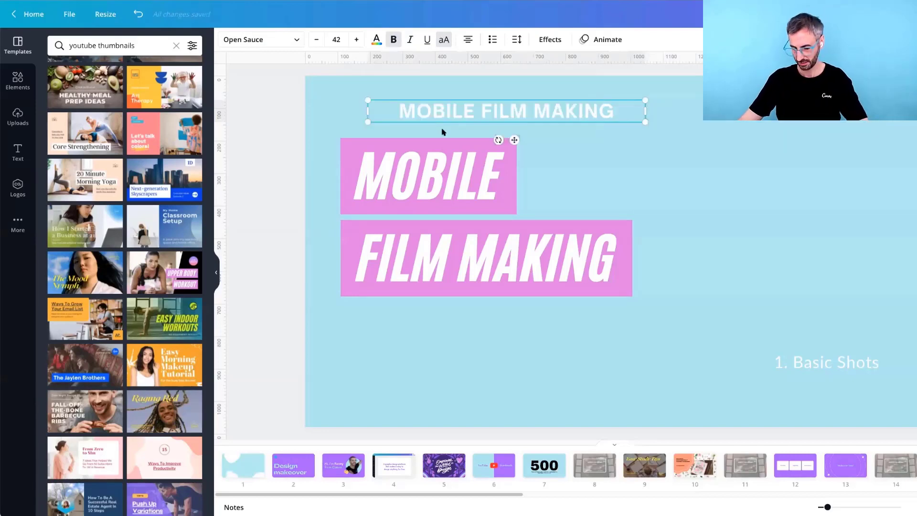
key(Delete)
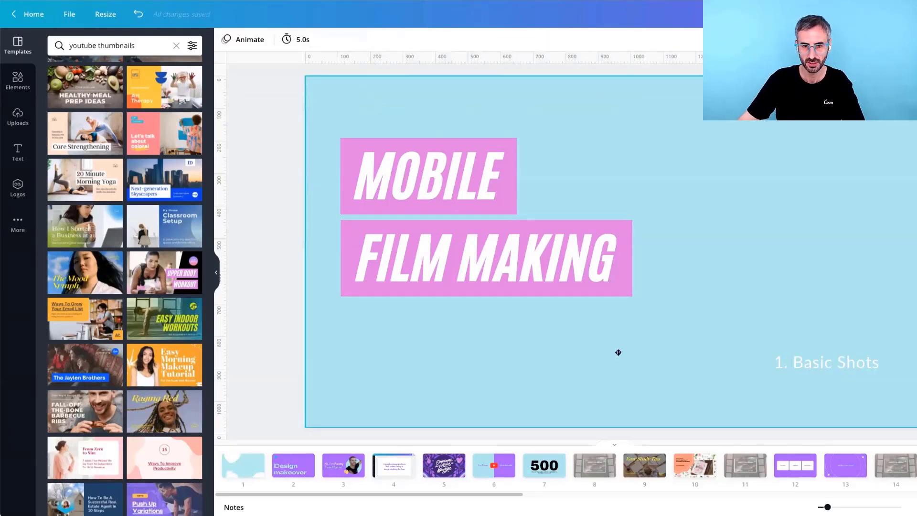
drag(474, 324, 482, 328)
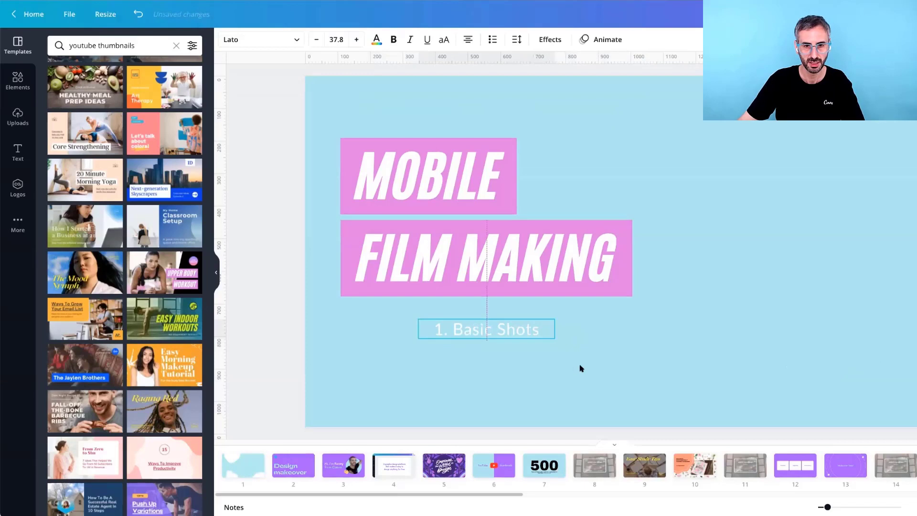
Remove the slide's light blue background.
click(710, 134)
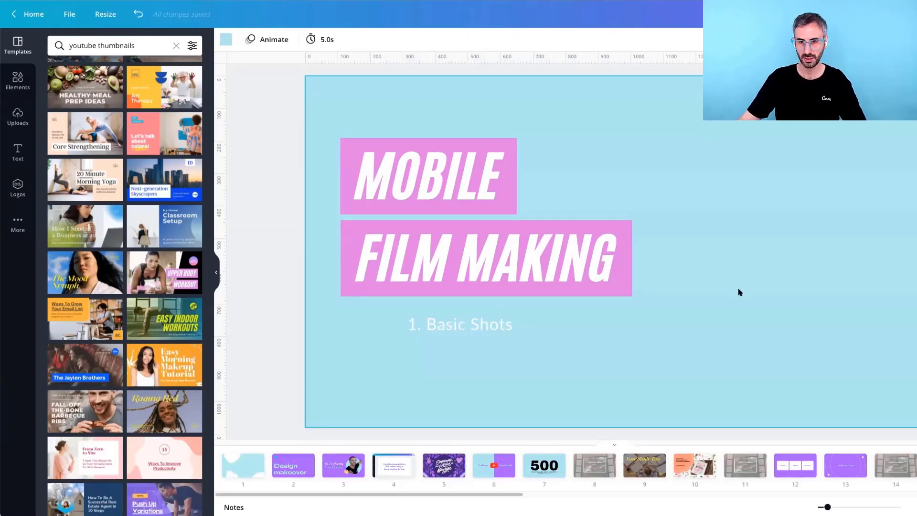
key(ctrl+z)
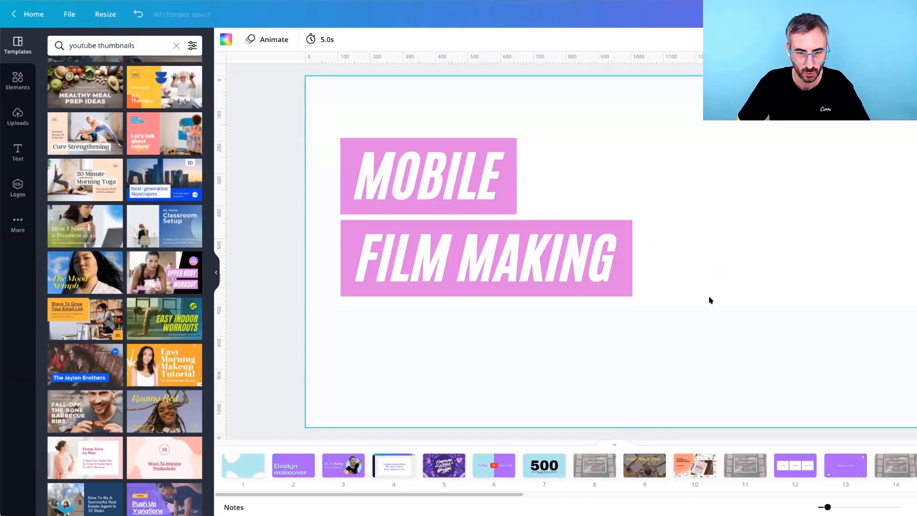
click(424, 331)
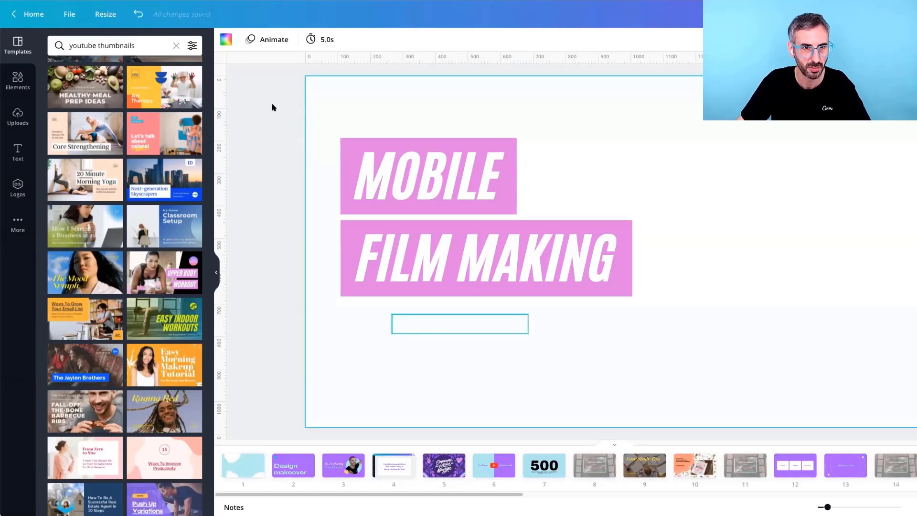
Recolor the white "1. Basic Shots" subtitle to near-black from the document colors and deselect it.
click(376, 40)
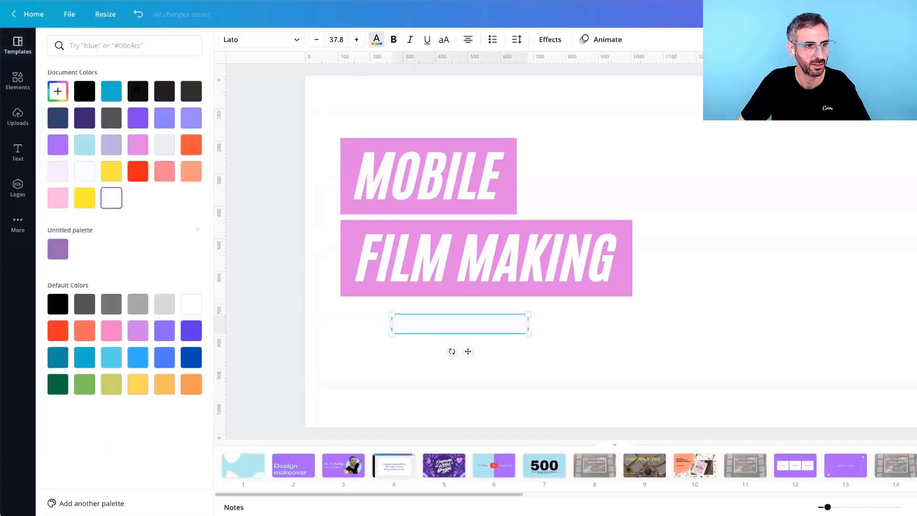
click(138, 91)
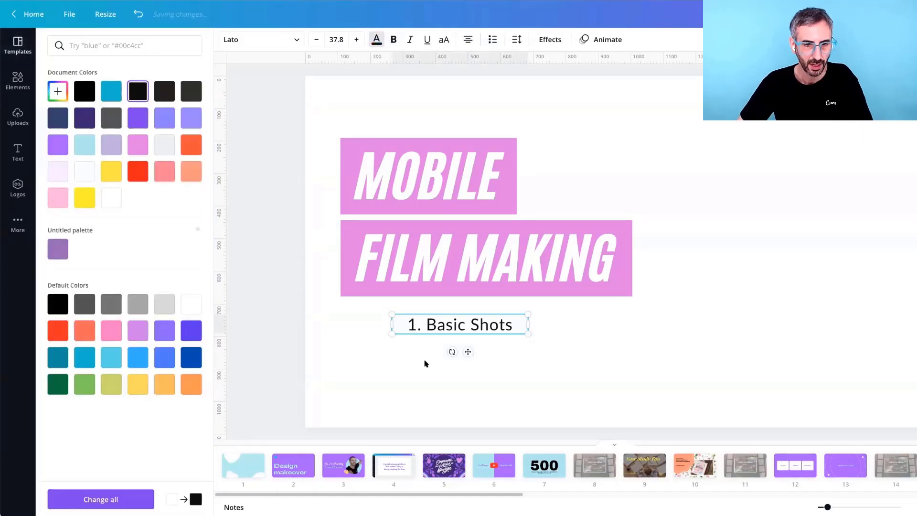
key(Escape)
click(745, 253)
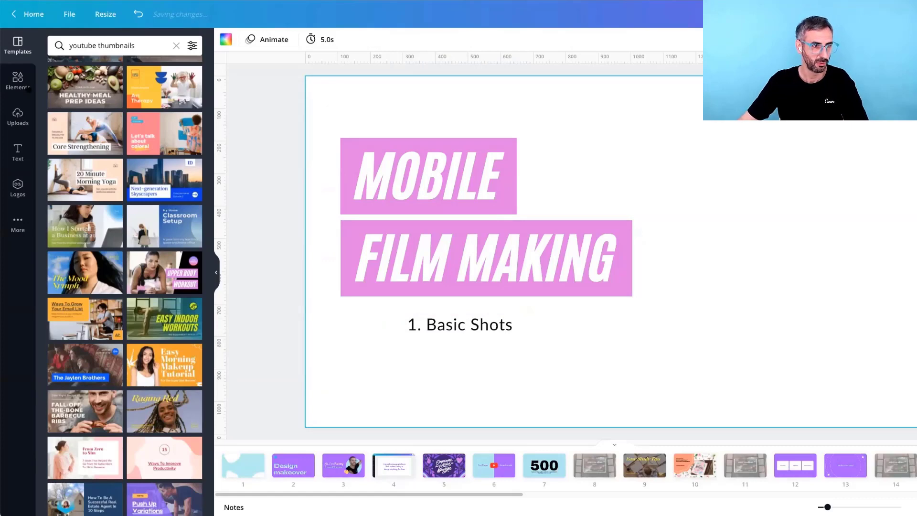
Search the elements for "man shooting selfie" and limit the results to photos.
click(27, 87)
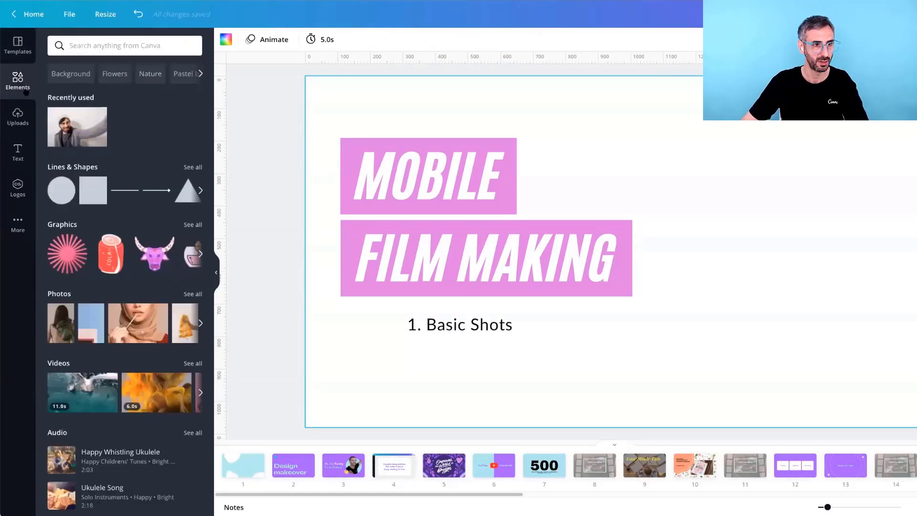
scroll(122, 172, down, 1)
scroll(141, 221, down, 5)
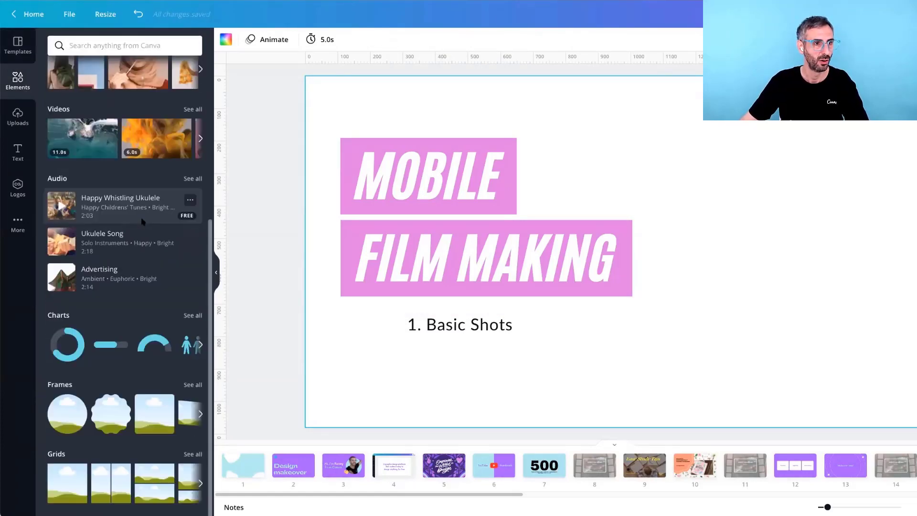
scroll(131, 205, up, 7)
scroll(86, 42, down, 5)
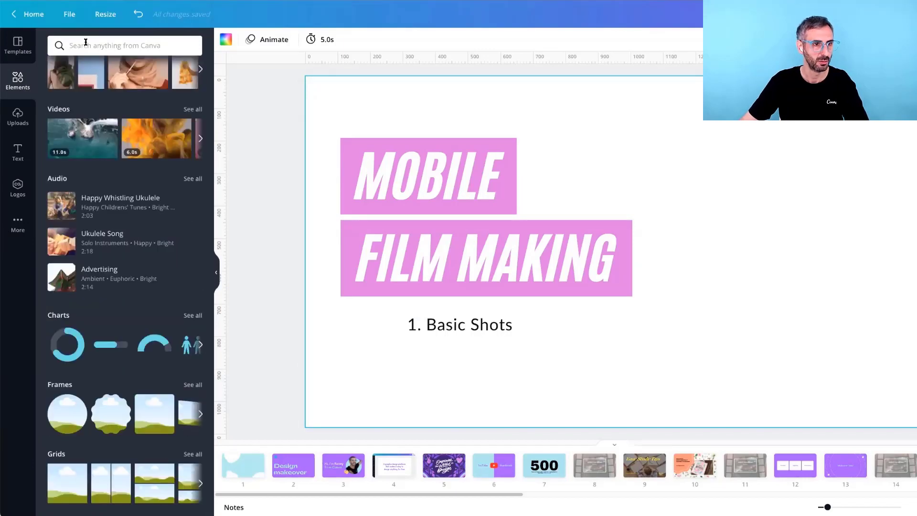
click(86, 43)
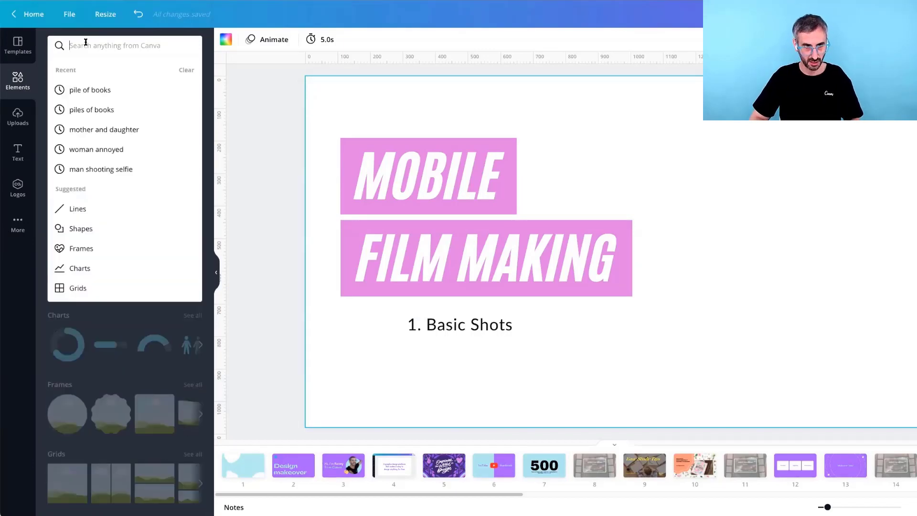
text(man)
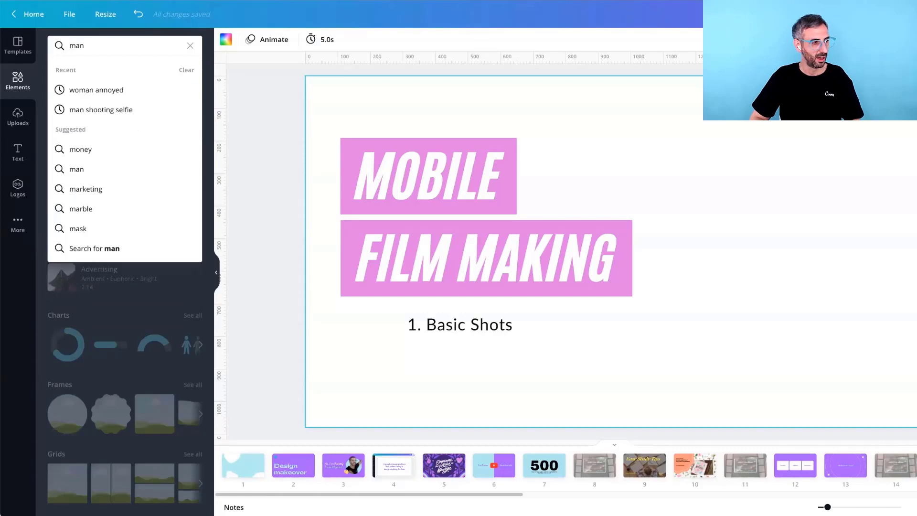
text( shooti)
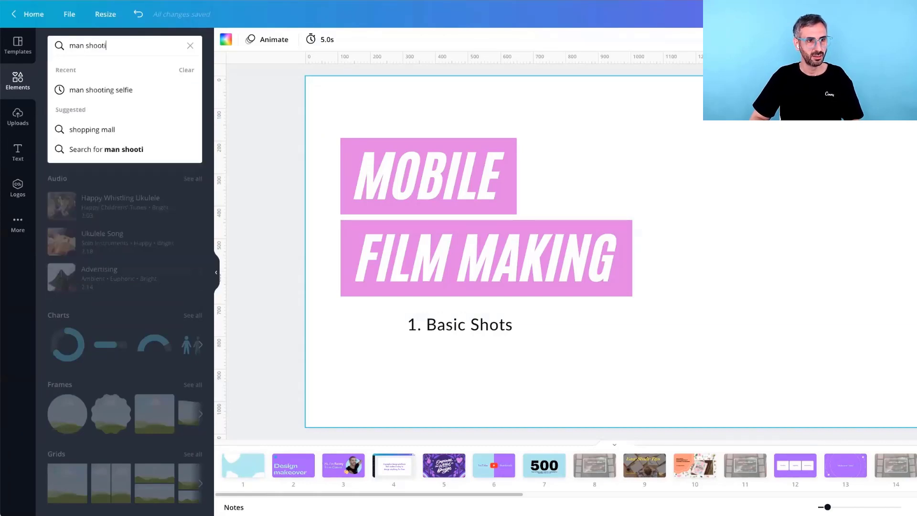
text(ng selfie)
key(Return)
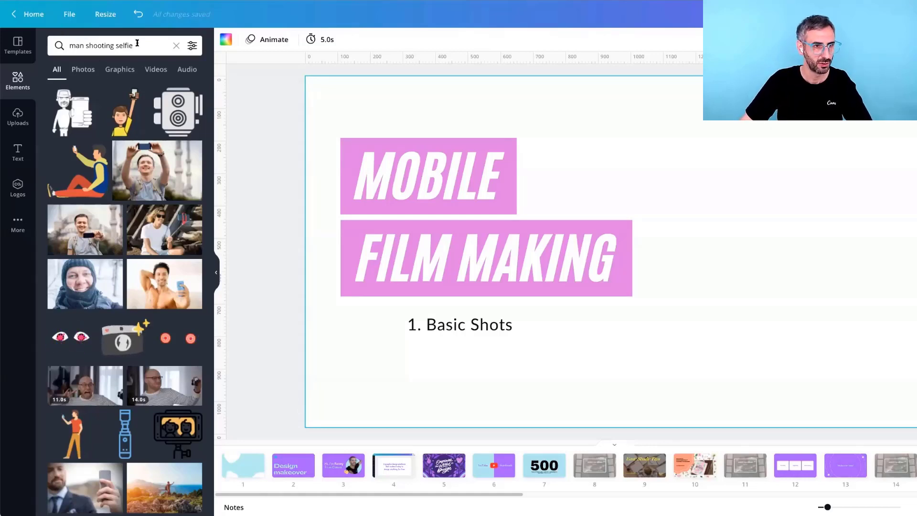
click(84, 70)
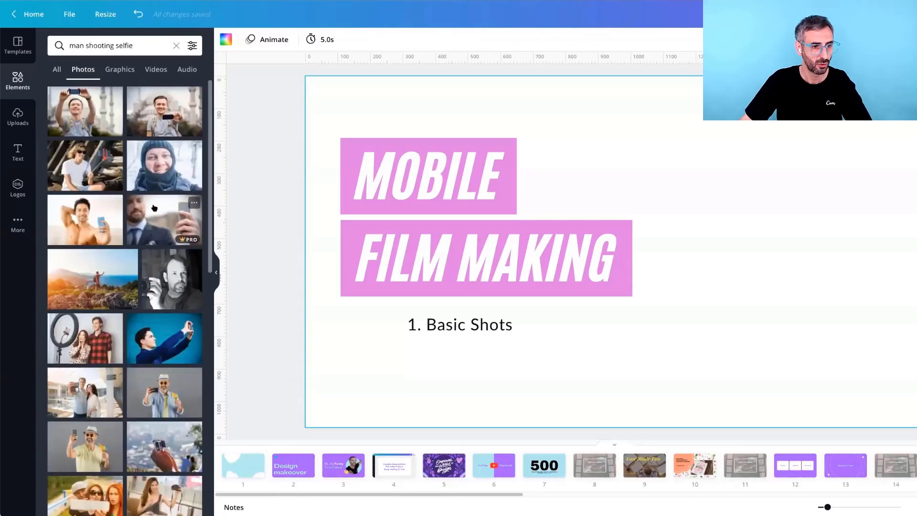
Add the photo of the bearded man in a white beanie taking a selfie against a brick wall to the slide.
scroll(155, 210, down, 3)
scroll(155, 213, down, 2)
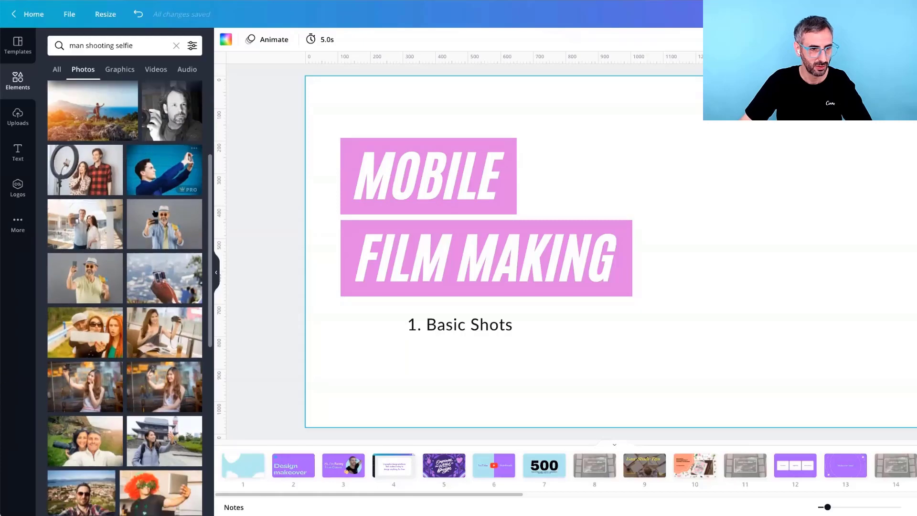
scroll(155, 214, down, 1)
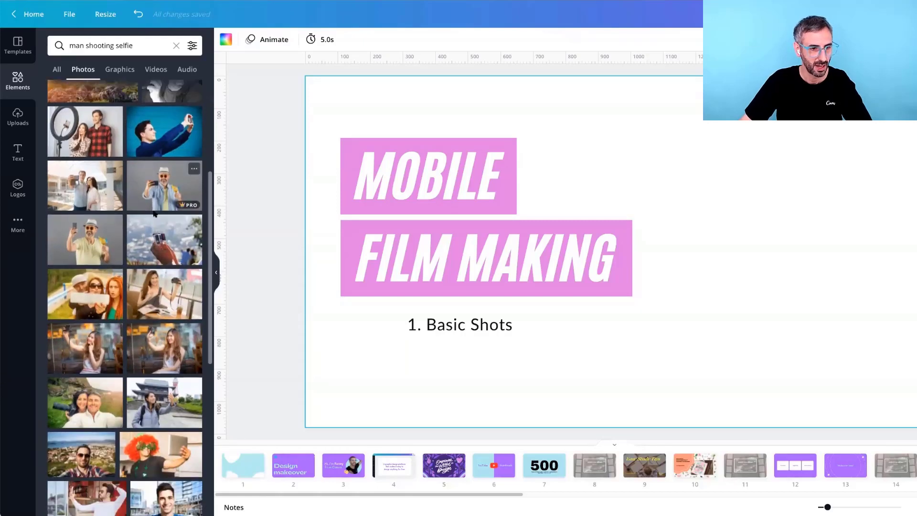
scroll(155, 214, down, 1)
scroll(155, 214, down, 3)
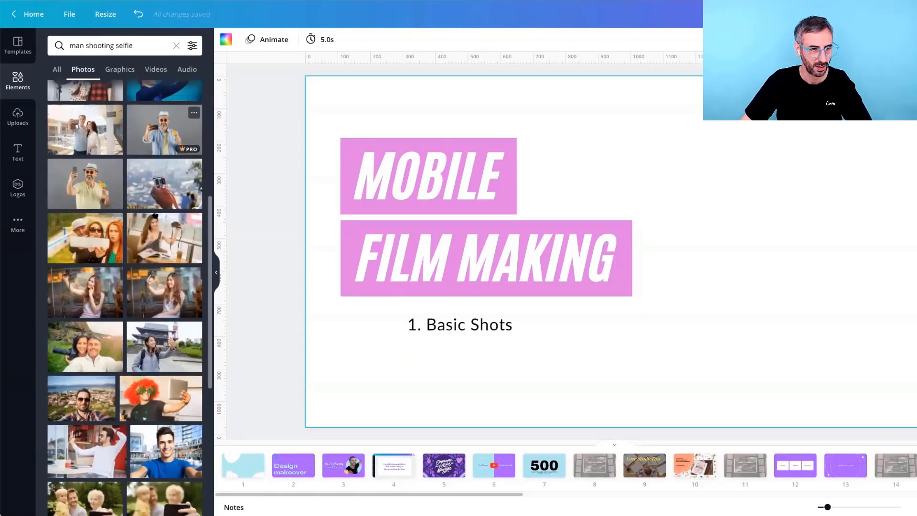
scroll(155, 215, down, 1)
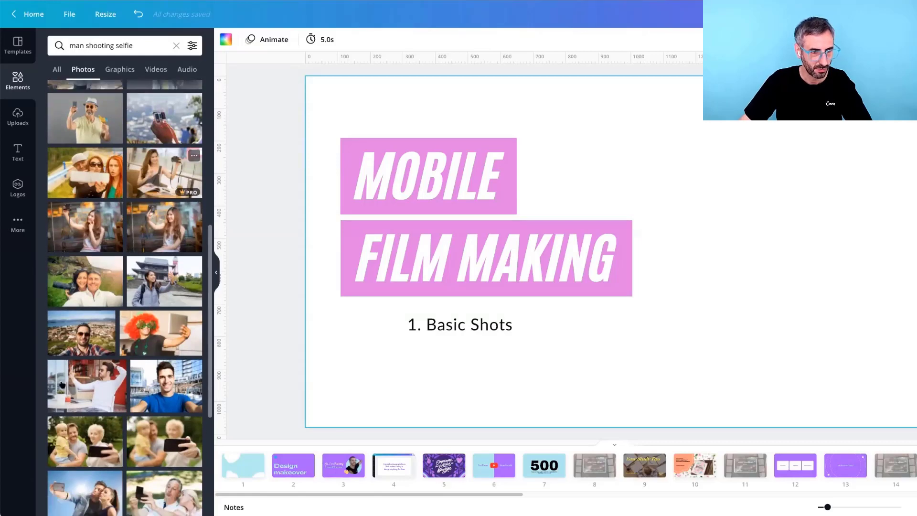
scroll(73, 363, down, 5)
scroll(83, 371, down, 3)
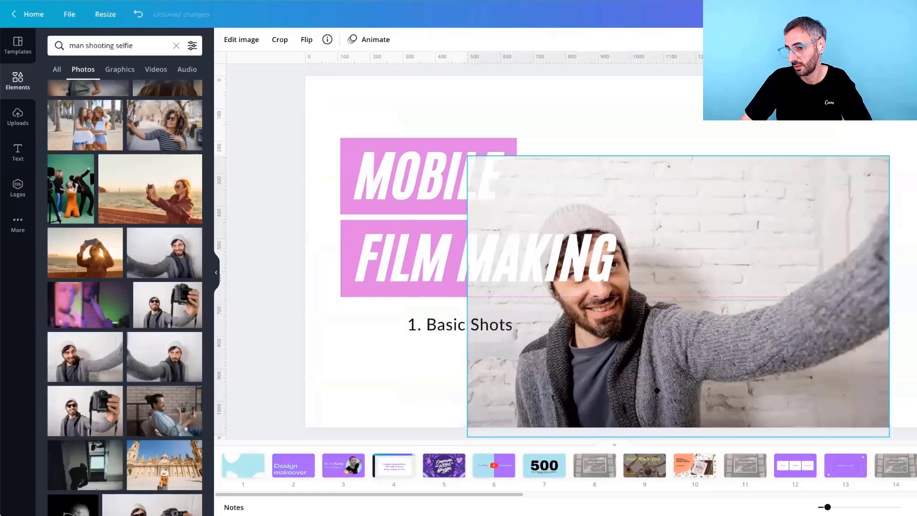
drag(657, 391, 676, 340)
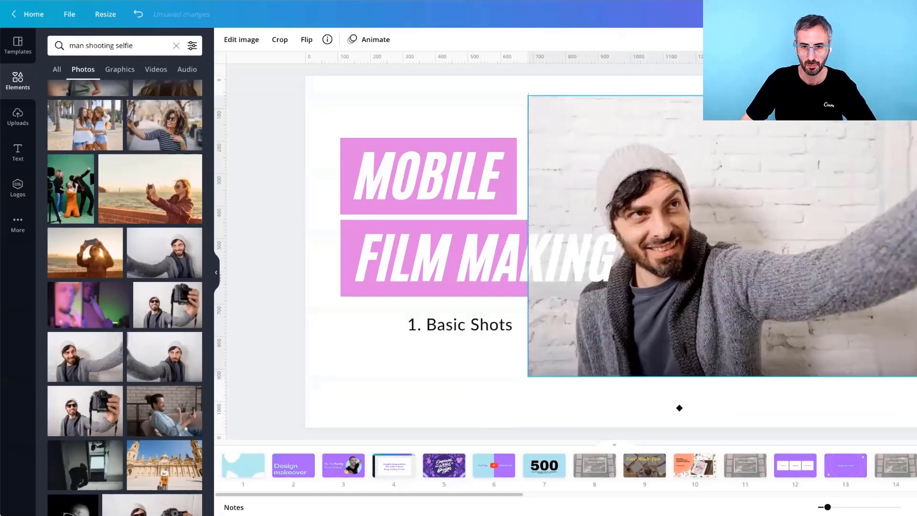
Shift the selfie photo over the ends of the pink title blocks, centered vertically on the "FILM MAKING" text.
drag(251, 509, 649, 370)
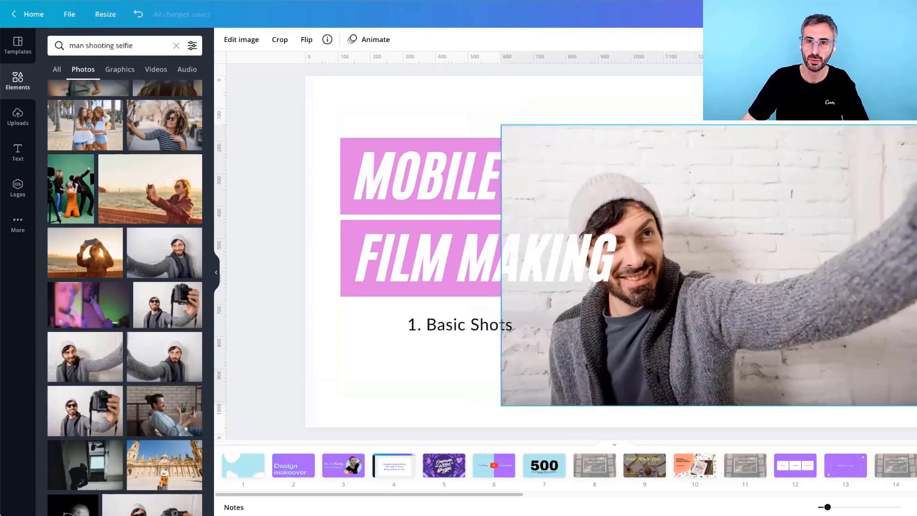
drag(649, 371, 649, 371)
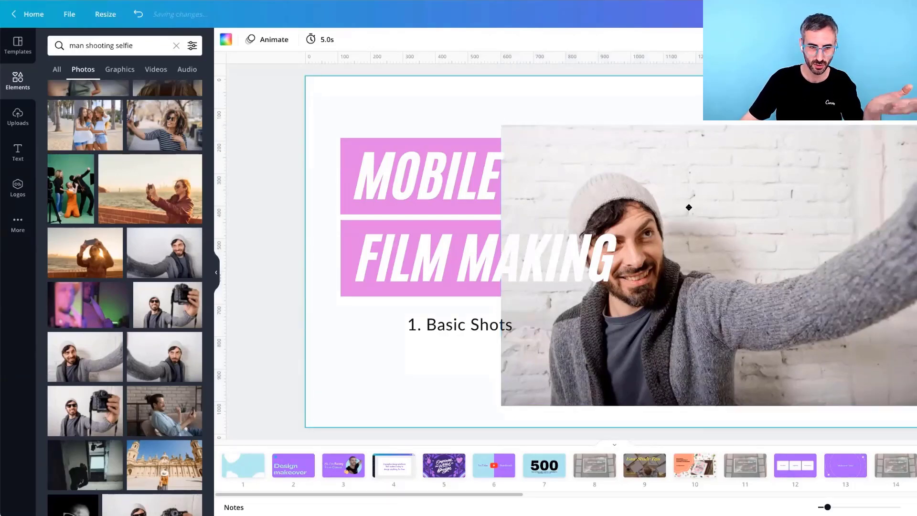
key(ctrl+z)
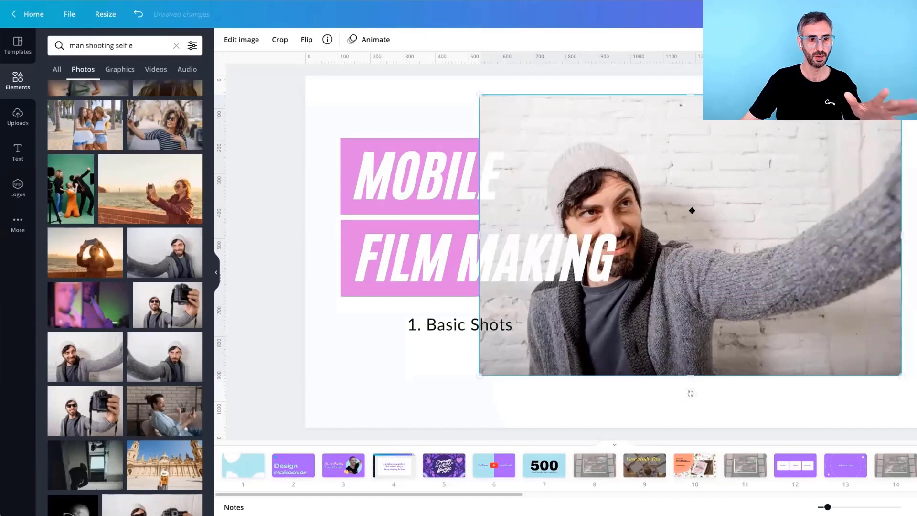
drag(691, 210, 694, 210)
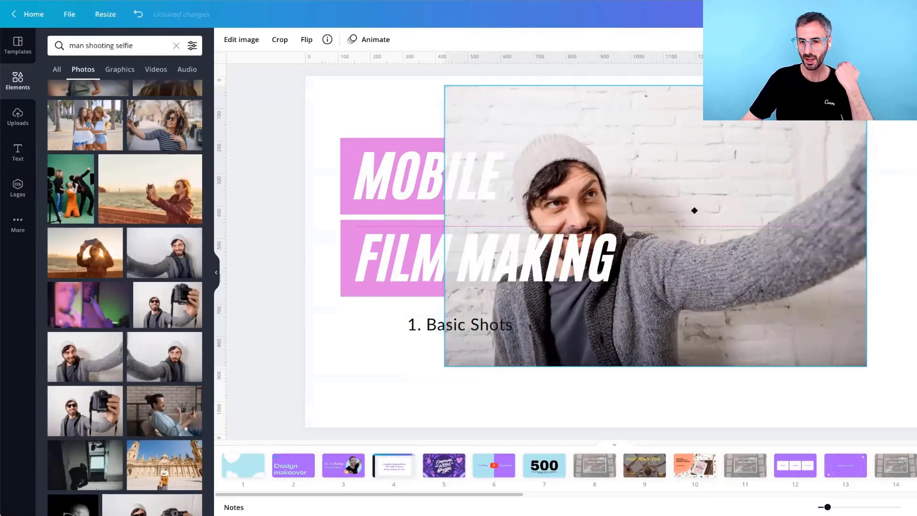
key(ctrl+z)
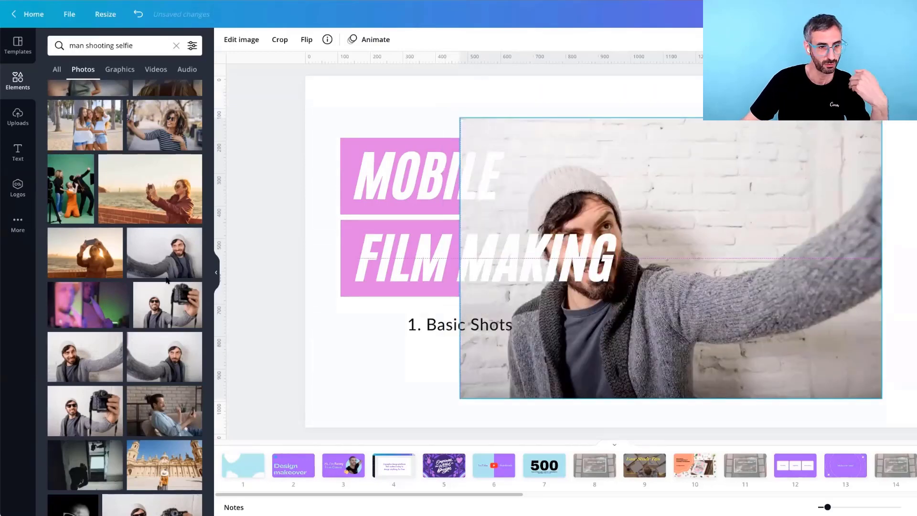
key(ctrl+z)
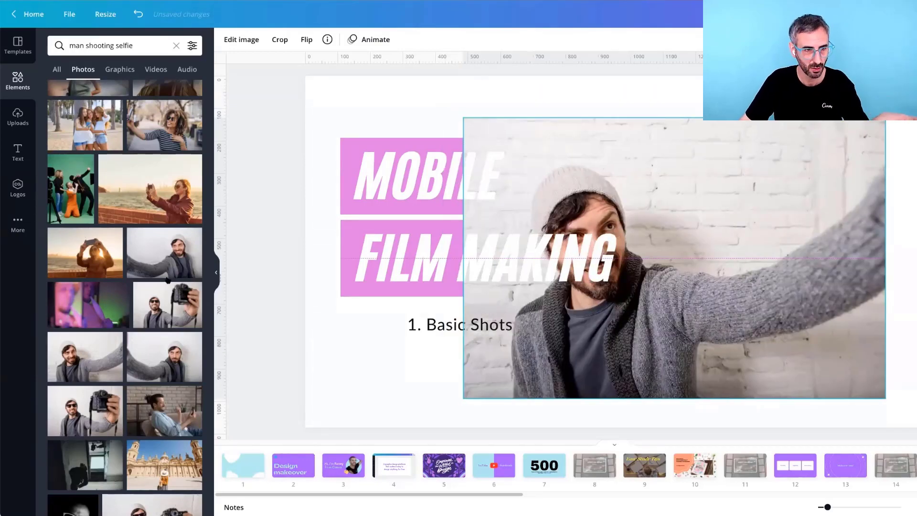
key(ctrl+z)
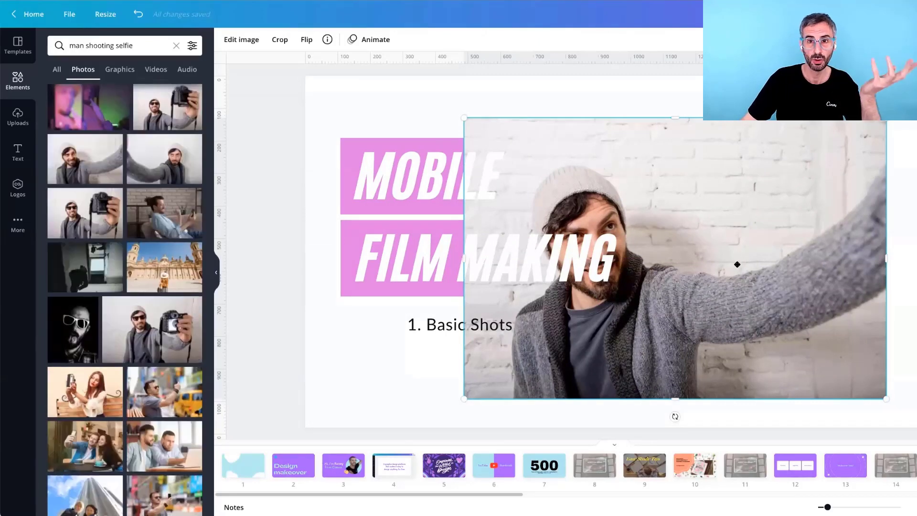
key(ctrl+z)
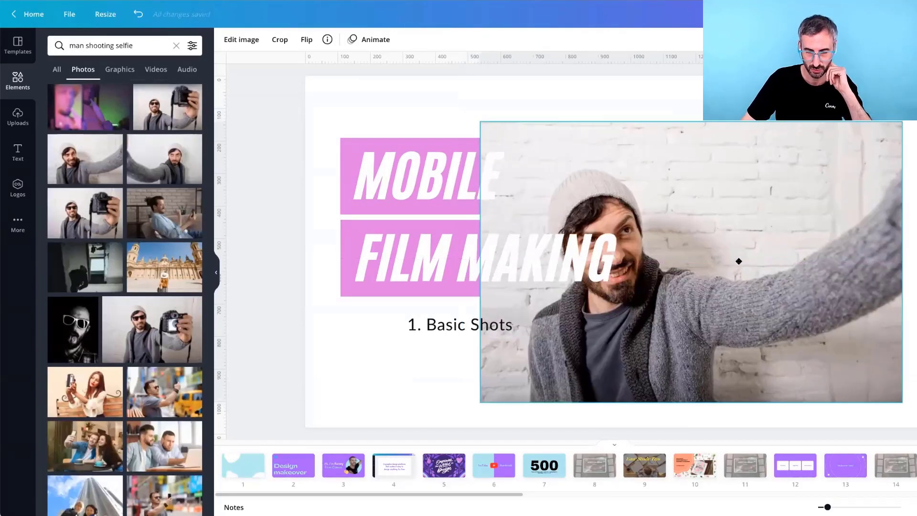
drag(738, 262, 737, 262)
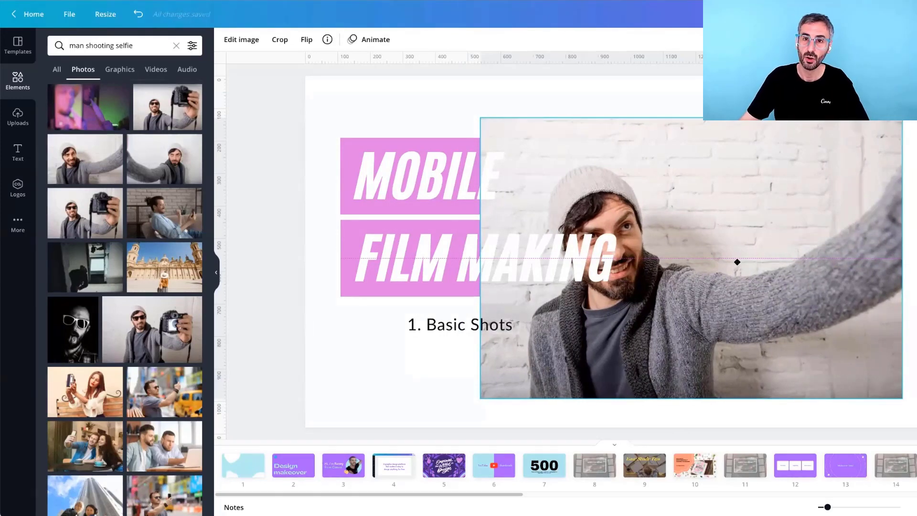
mouse_move(737, 261)
mouse_down()
mouse_move(720, 260)
mouse_move(730, 260)
mouse_up()
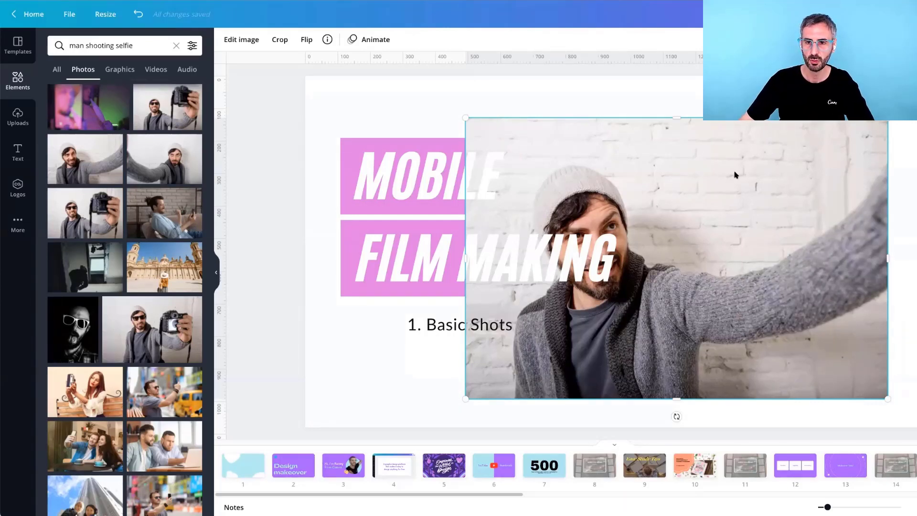
Remove the brick wall background from the selfie photo with Background Remover and apply the result.
click(240, 46)
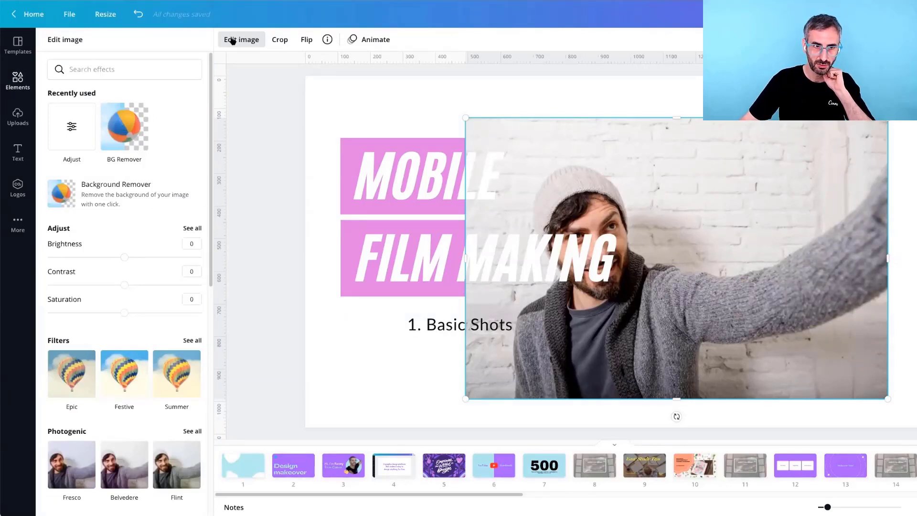
click(122, 133)
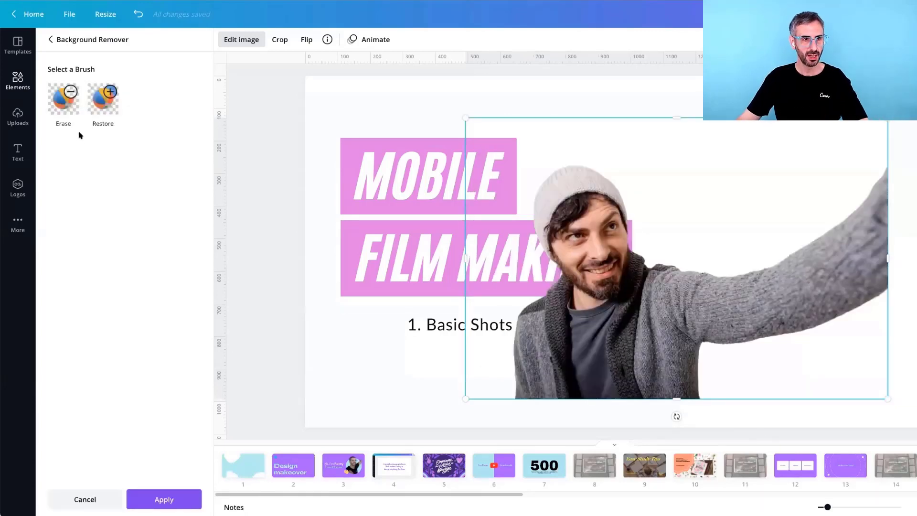
click(72, 108)
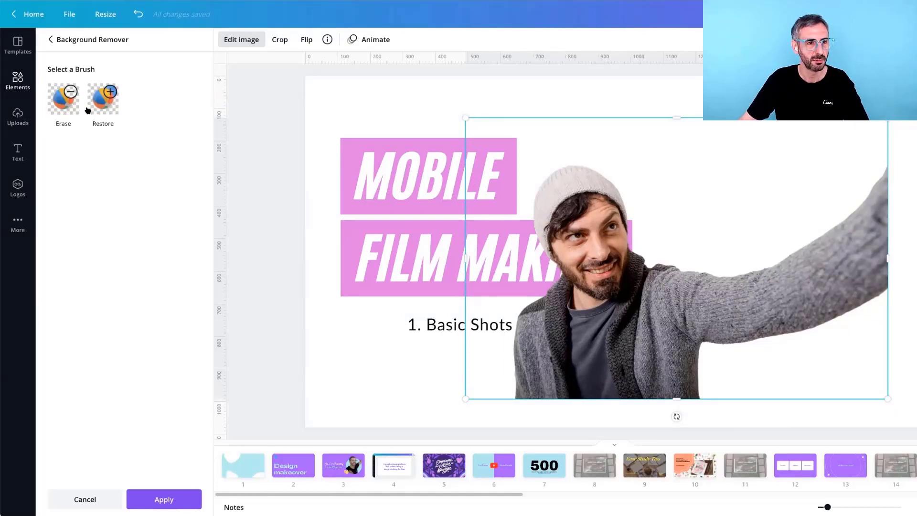
click(98, 98)
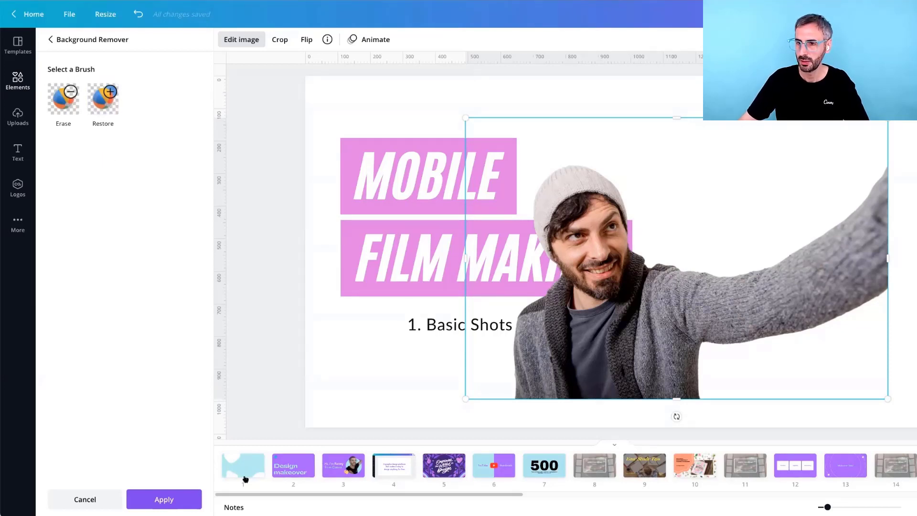
click(171, 503)
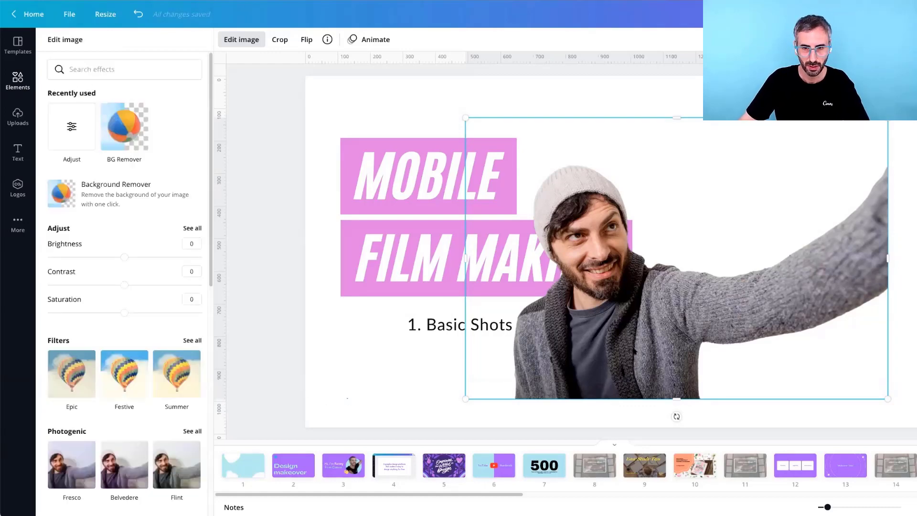
key(Escape)
Move the cut-out man down to the slide's bottom edge and crop the photo's right side across the outstretched arm.
drag(683, 344, 639, 334)
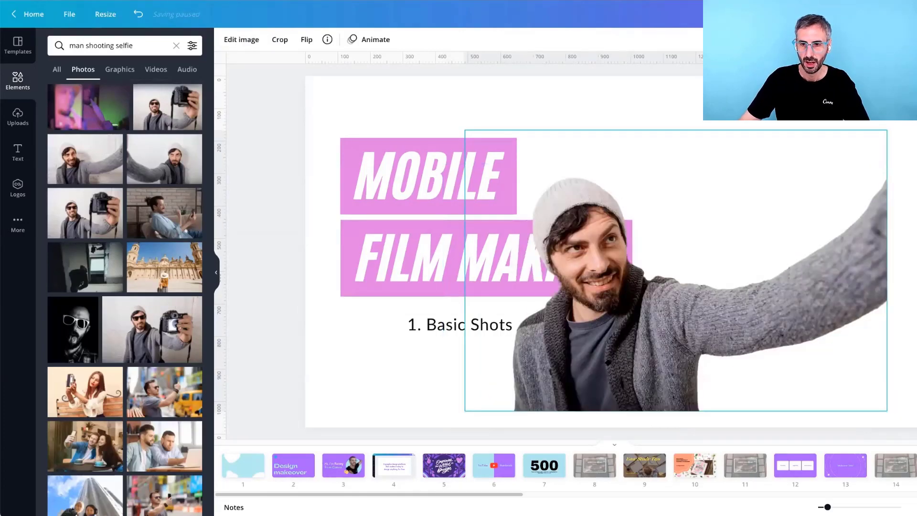
mouse_move(643, 368)
mouse_down()
mouse_move(629, 363)
mouse_move(631, 371)
mouse_up()
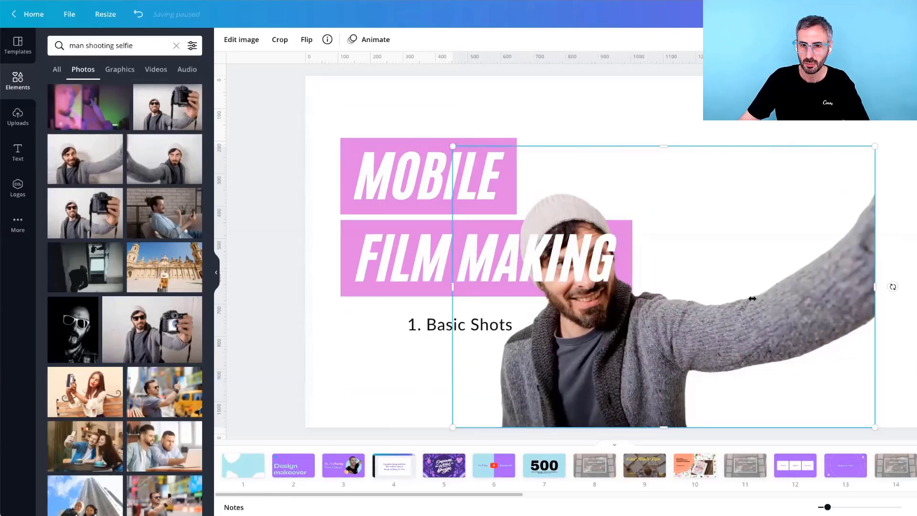
drag(875, 286, 752, 296)
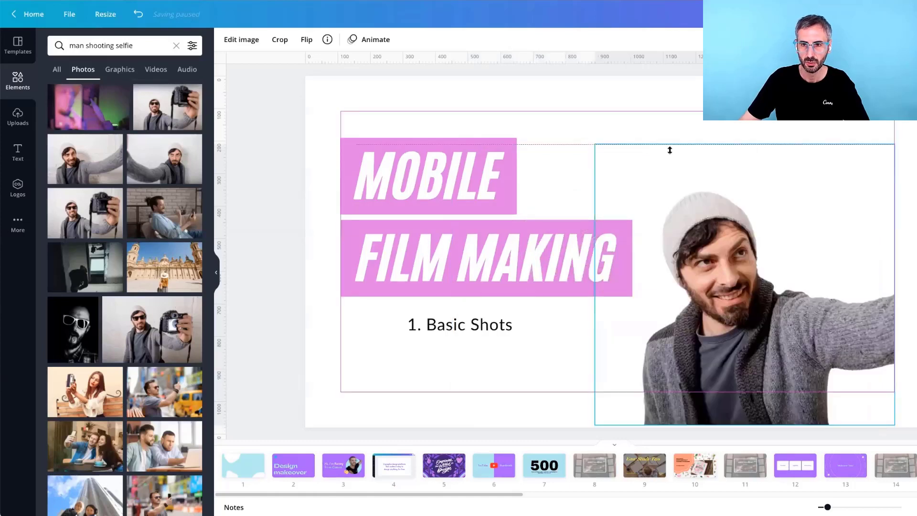
Enlarge the cut-out man from the slide's bottom right corner over the end of the "FILM MAKING" block, with the crop clear of his beanie.
drag(769, 142, 707, 188)
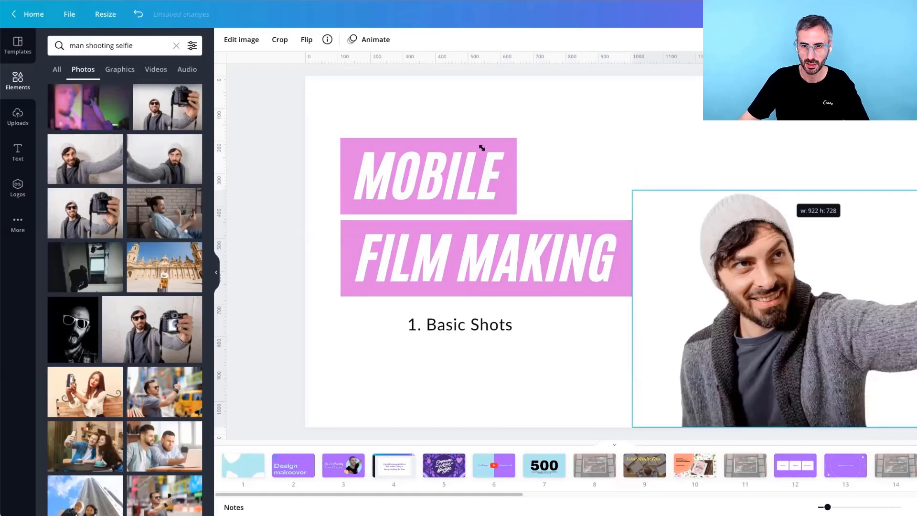
drag(774, 190, 773, 197)
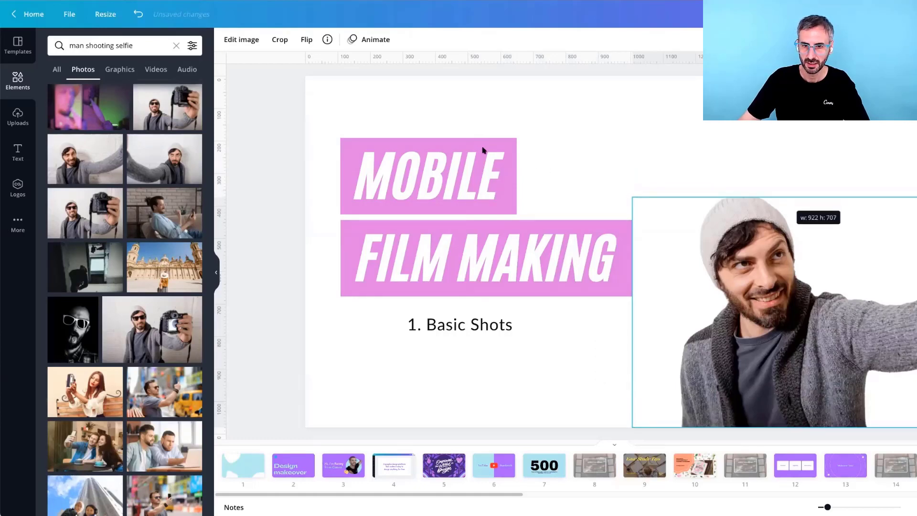
drag(632, 198, 521, 112)
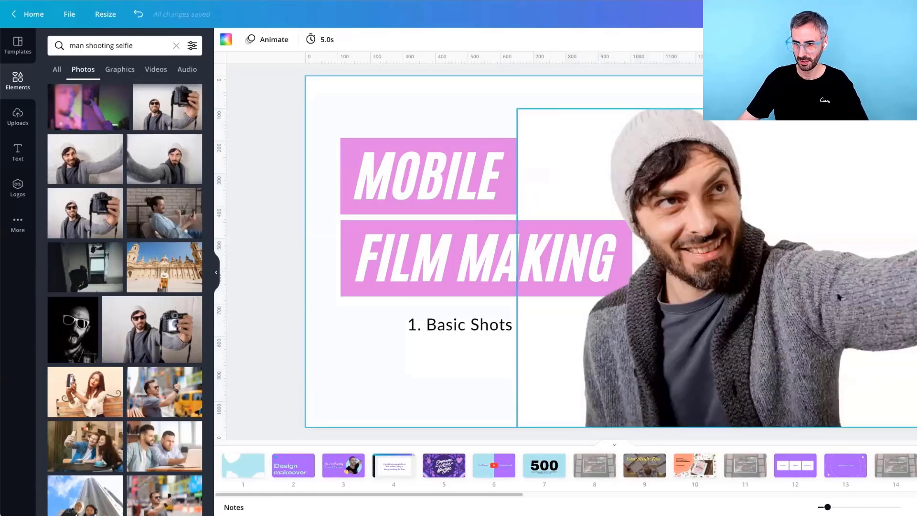
drag(517, 110, 515, 110)
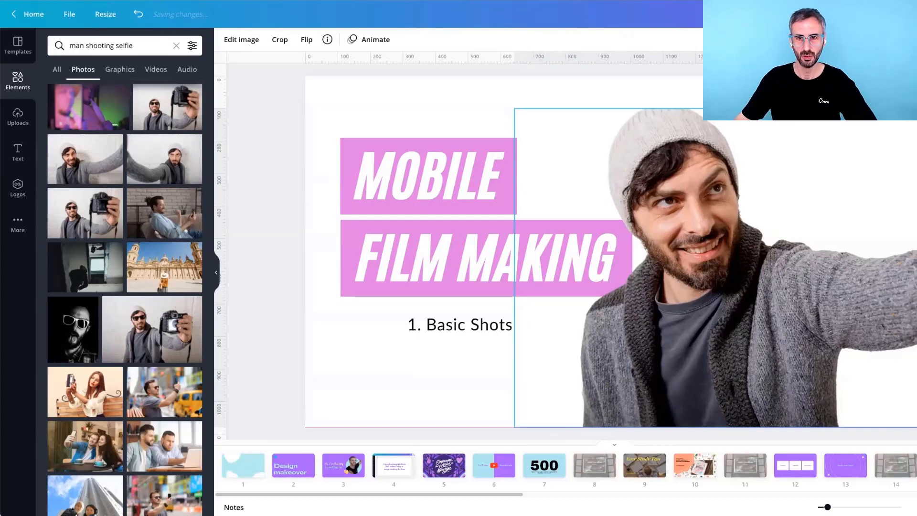
key(Escape)
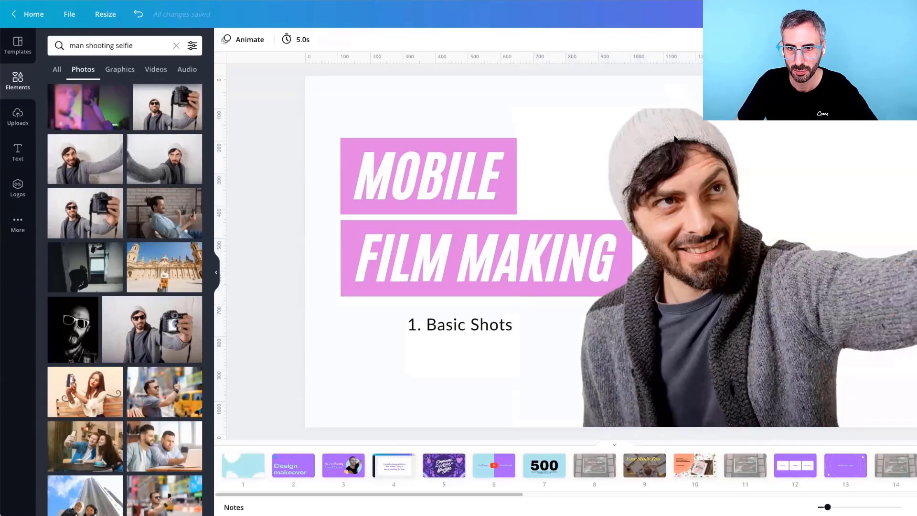
click(702, 268)
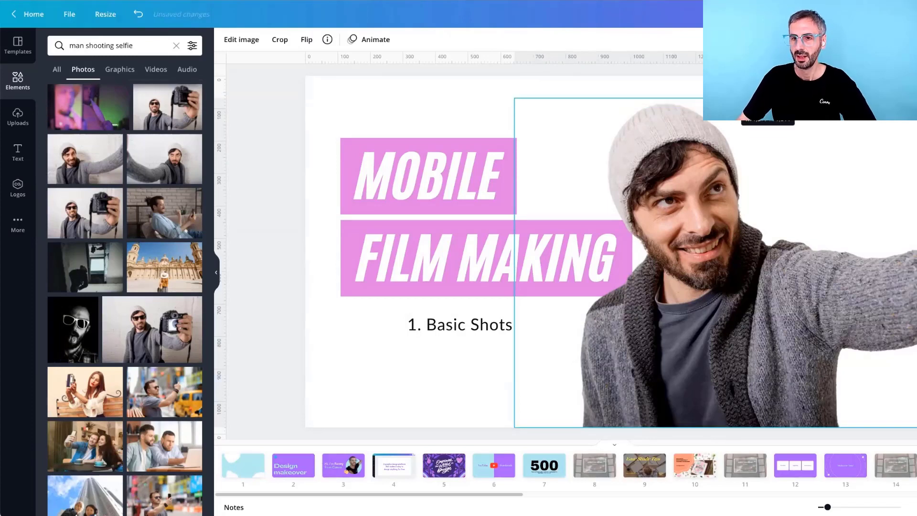
key(Escape)
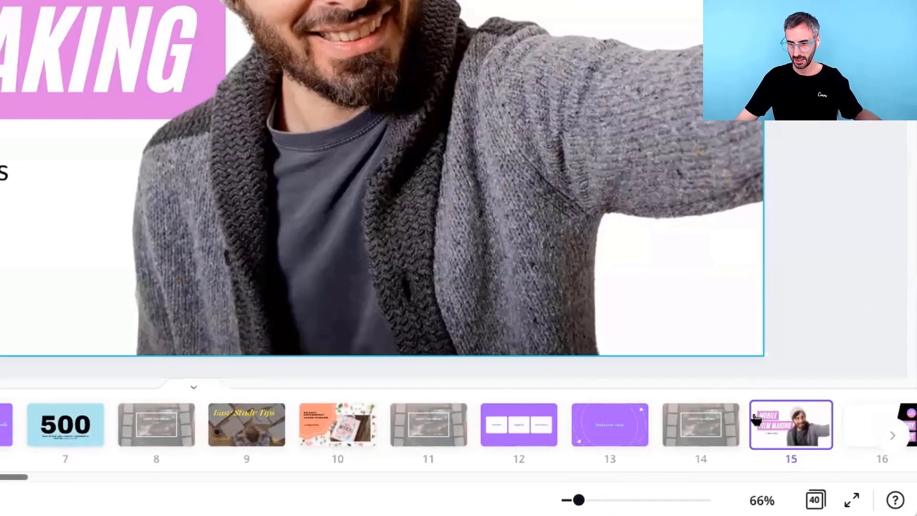
Duplicate slide 15 and delete the title text, pink blocks and subtitle from one copy, keeping only the cut-out man.
scroll(755, 423, right, 2)
click(754, 421)
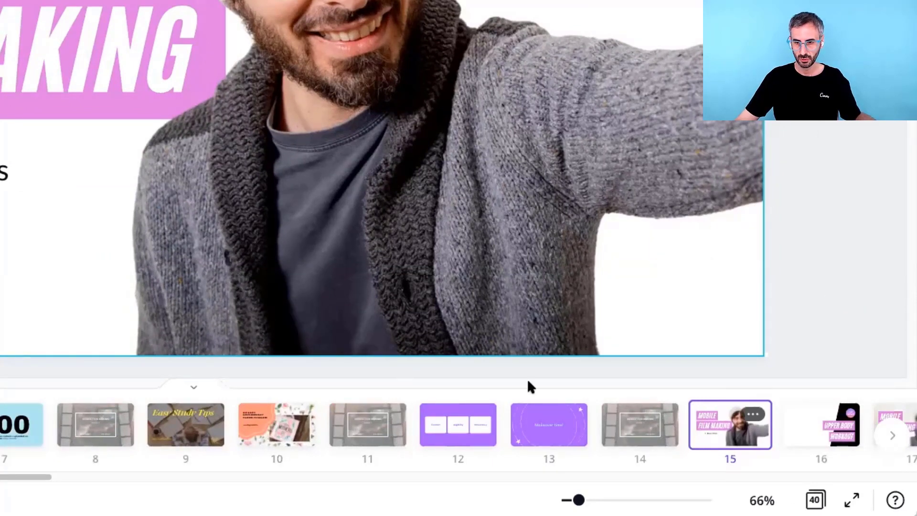
click(753, 414)
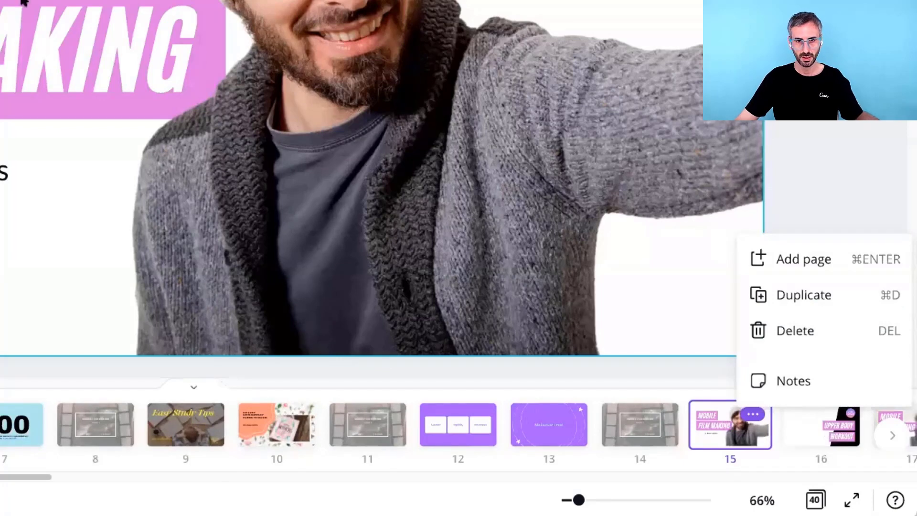
key(super+d)
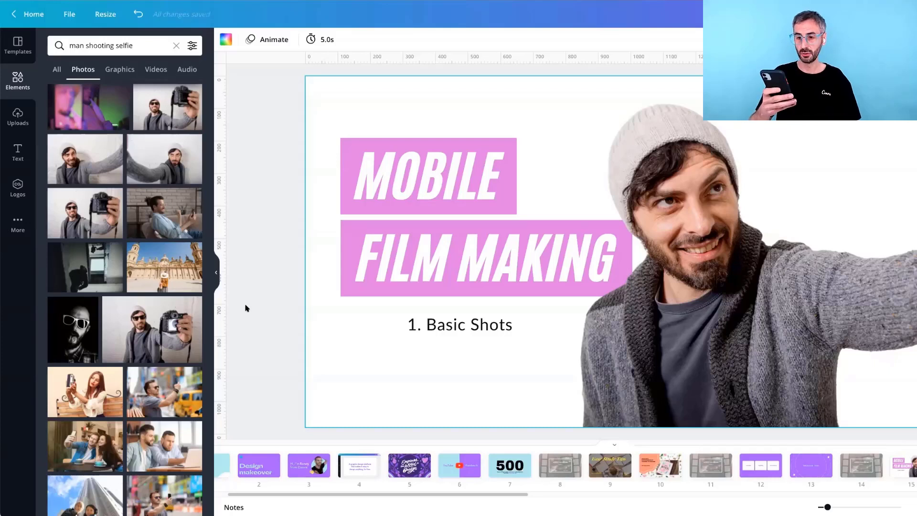
key(super+a)
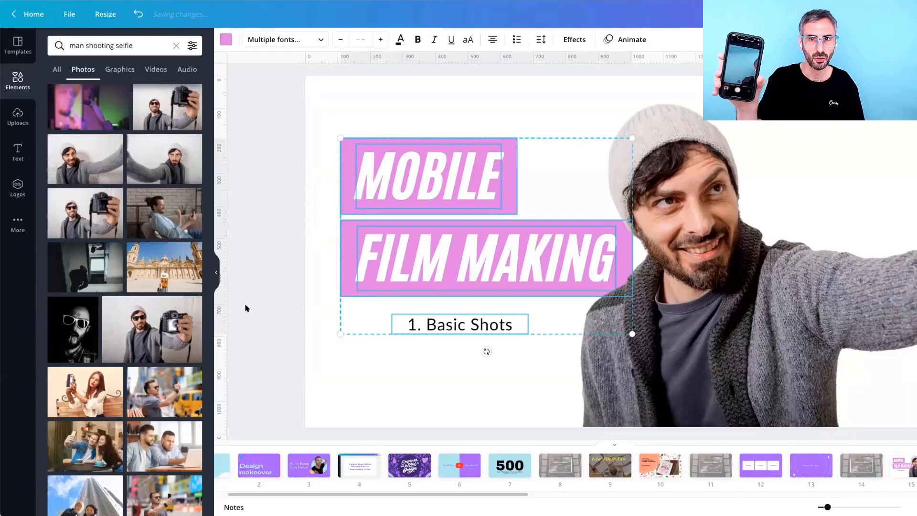
key(BackSpace)
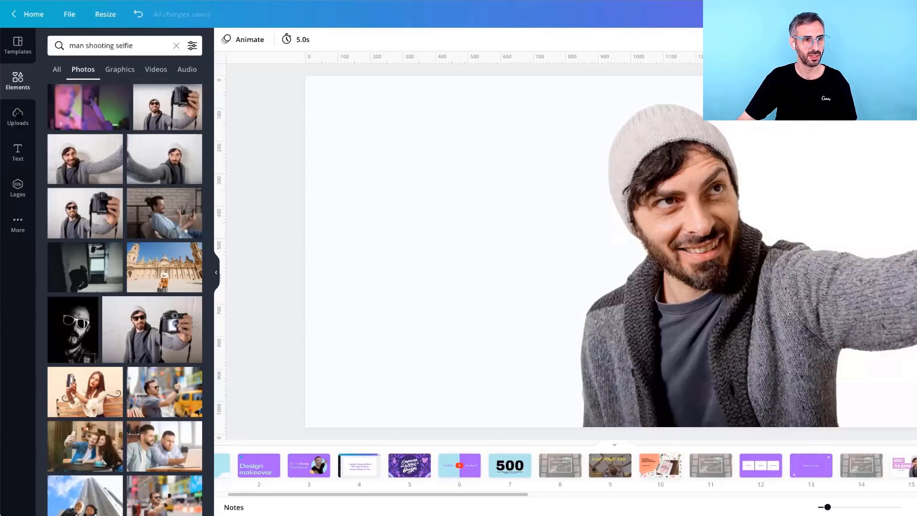
Add the uploaded phone camera screenshot to the Mobile Film Making slide and place it over the man's shoulder and outstretched arm.
click(18, 117)
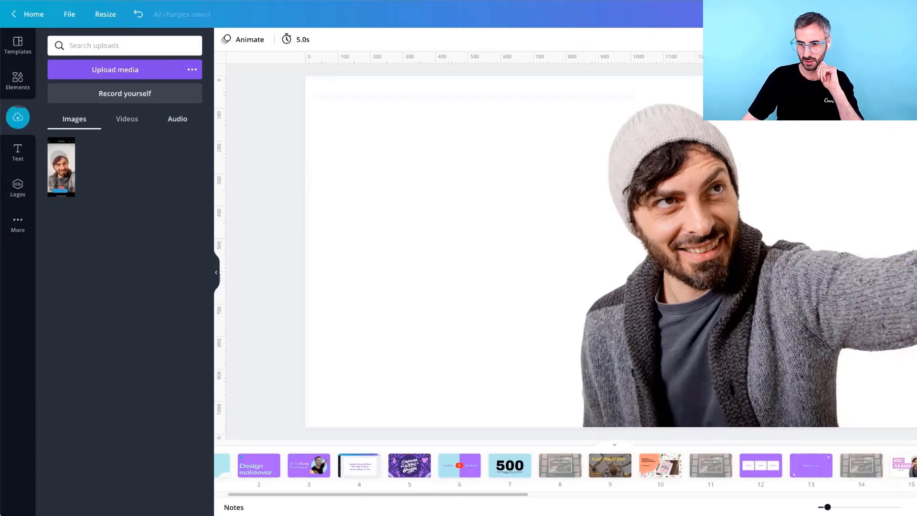
click(478, 239)
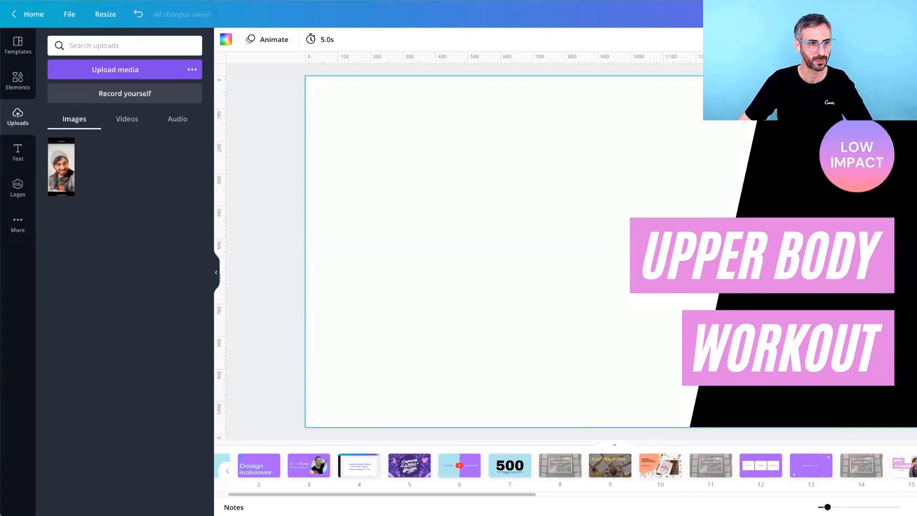
click(61, 168)
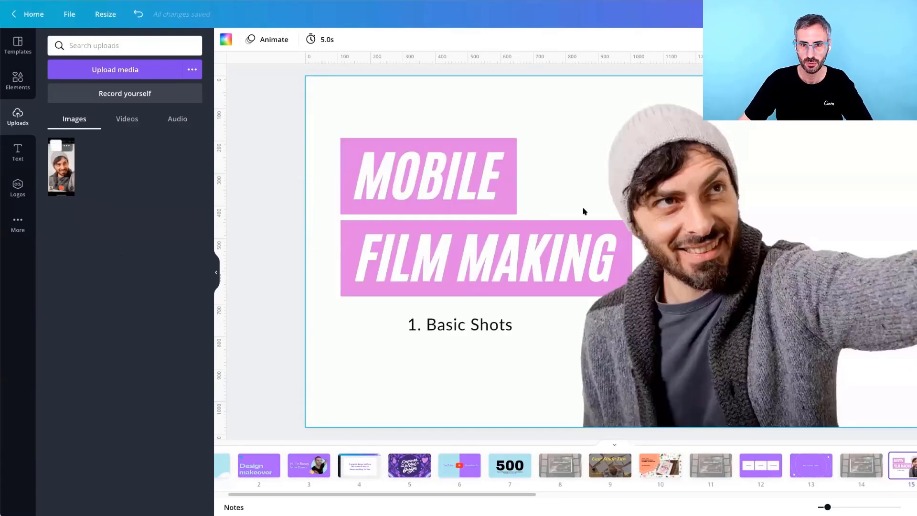
drag(650, 195, 701, 167)
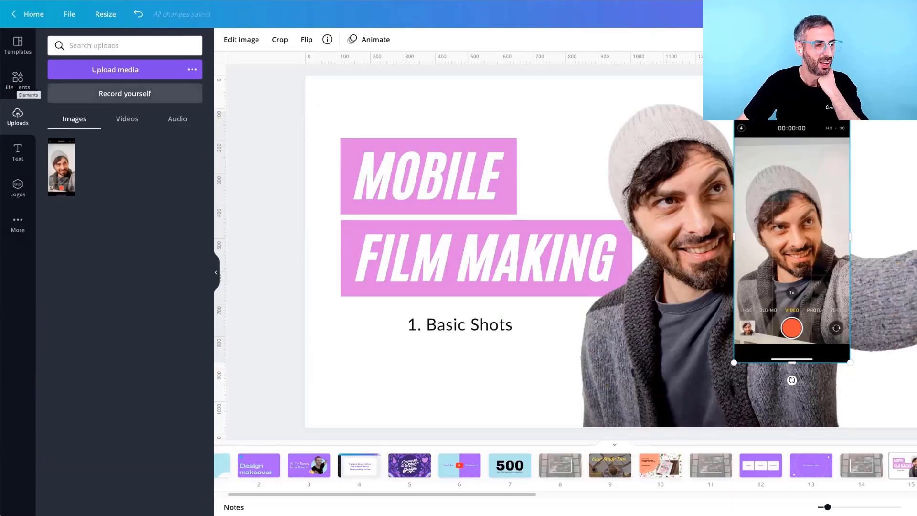
Search the elements library for "phone frame".
click(16, 87)
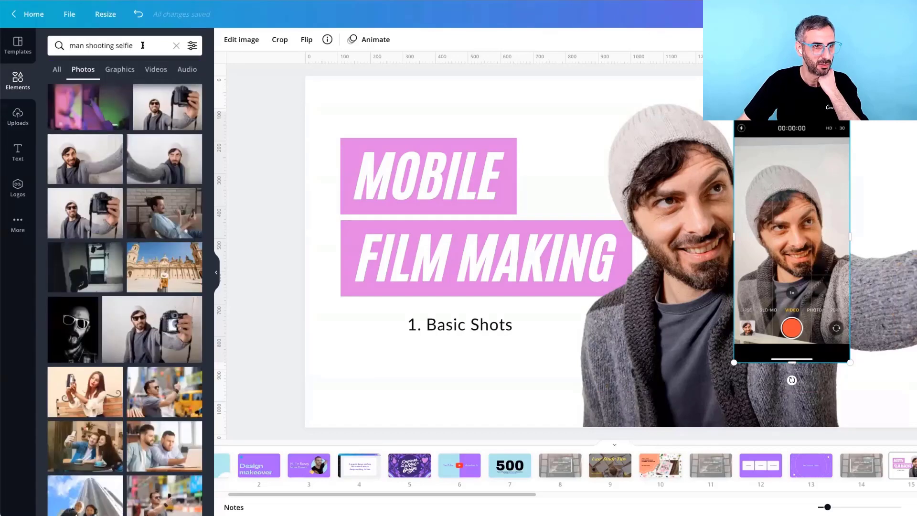
click(67, 46)
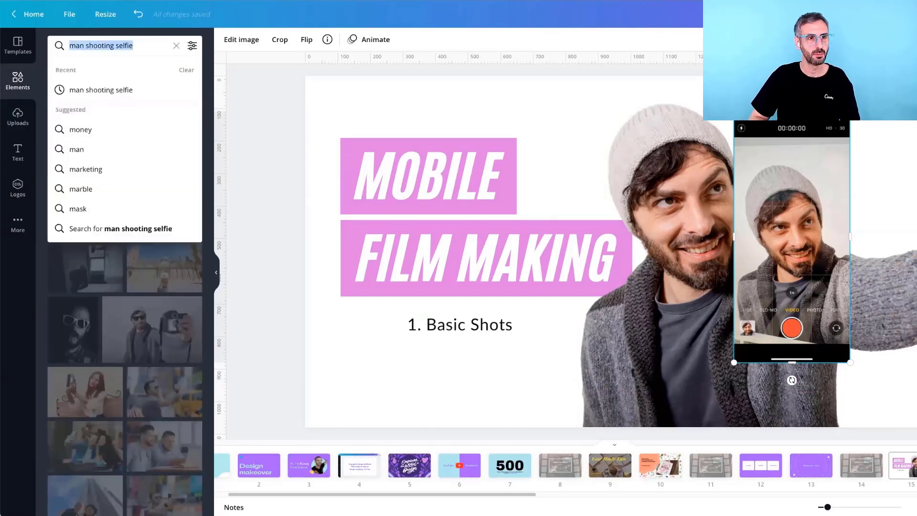
text(phone frame)
key(Return)
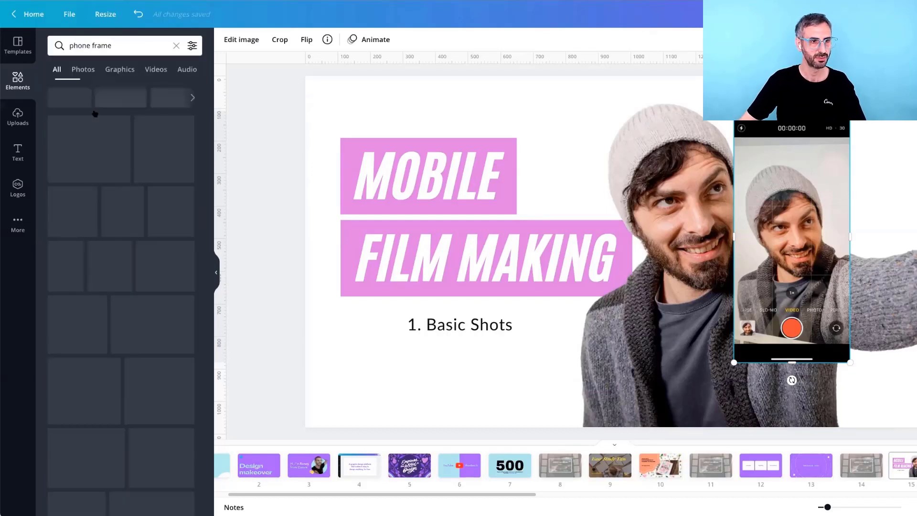
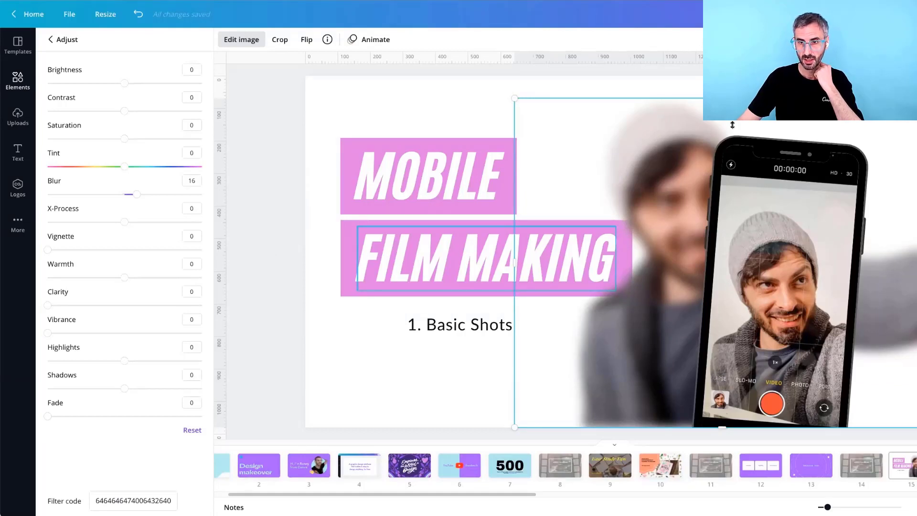
click(806, 40)
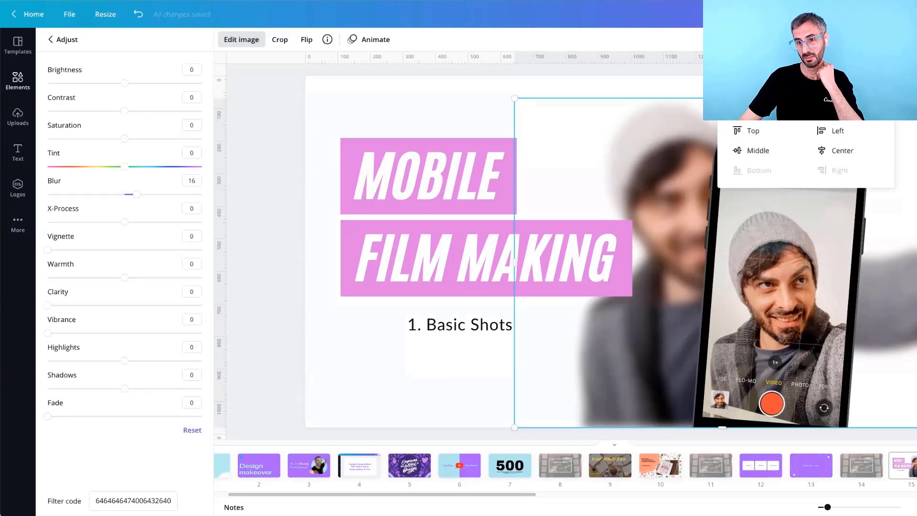
click(380, 102)
click(419, 114)
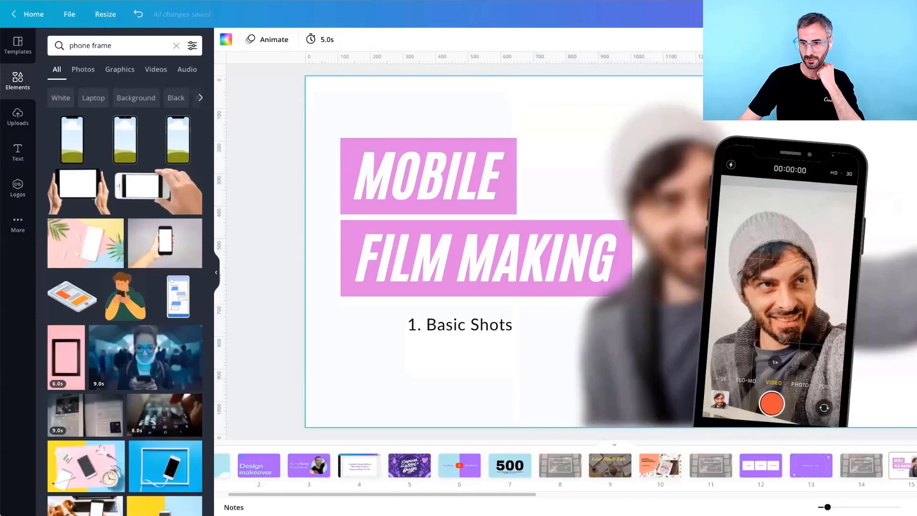
Enlarge the blurred man behind the phone mockup, keeping him anchored to the slide's bottom right corner.
click(688, 220)
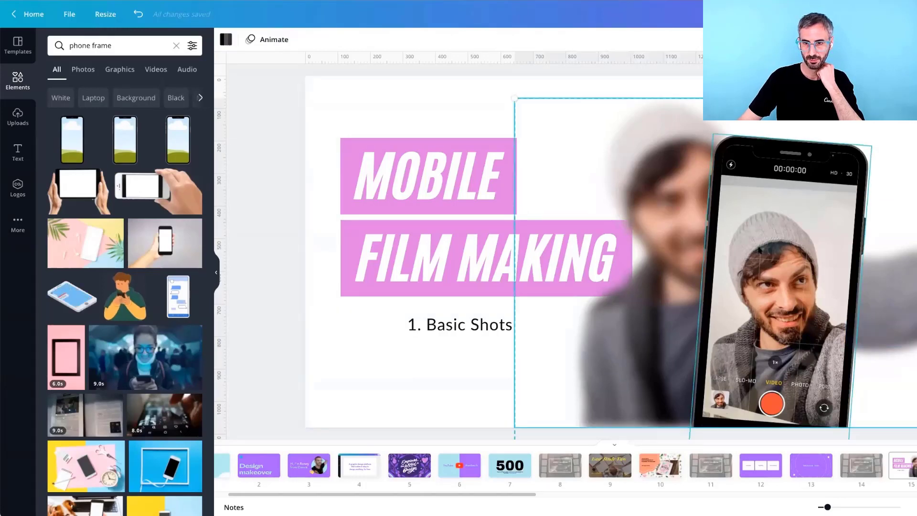
click(521, 95)
click(518, 99)
drag(513, 98, 484, 107)
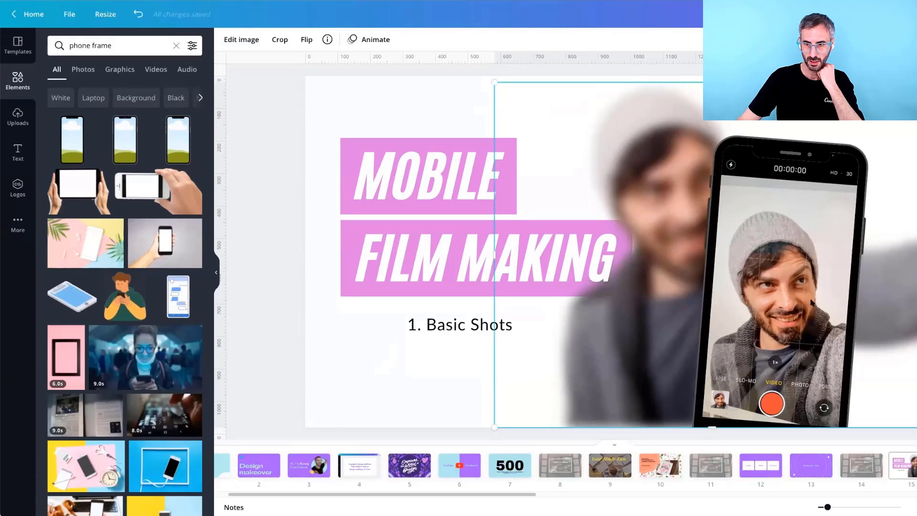
key(Escape)
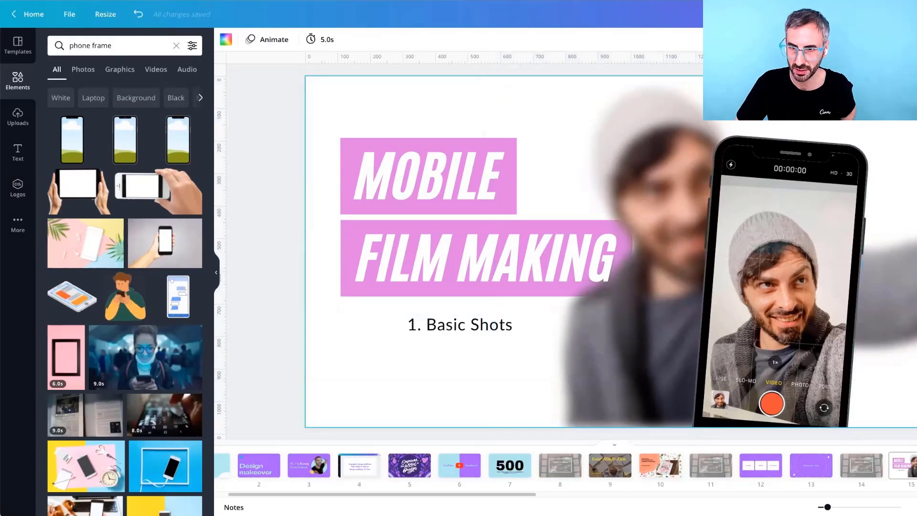
key(Escape)
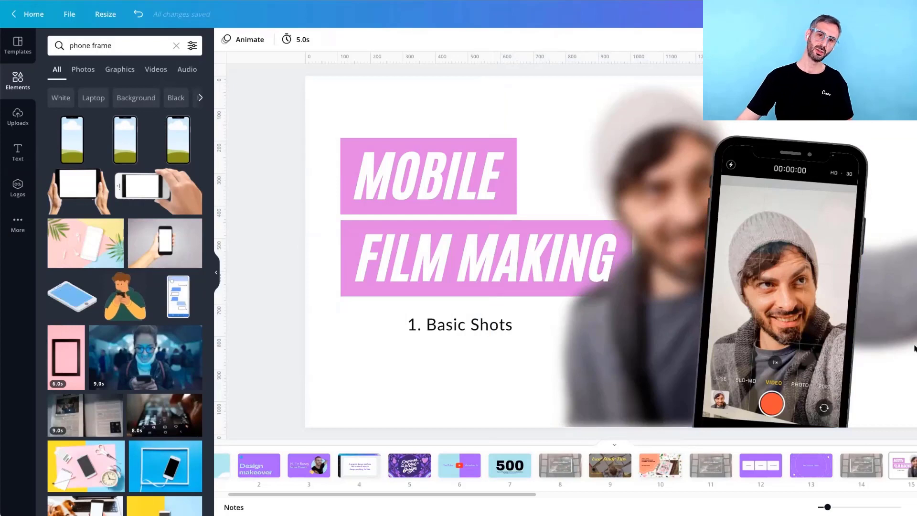
Bring the "FILM MAKING" text in front of the blurred man and nudge the man slightly to the right.
click(535, 269)
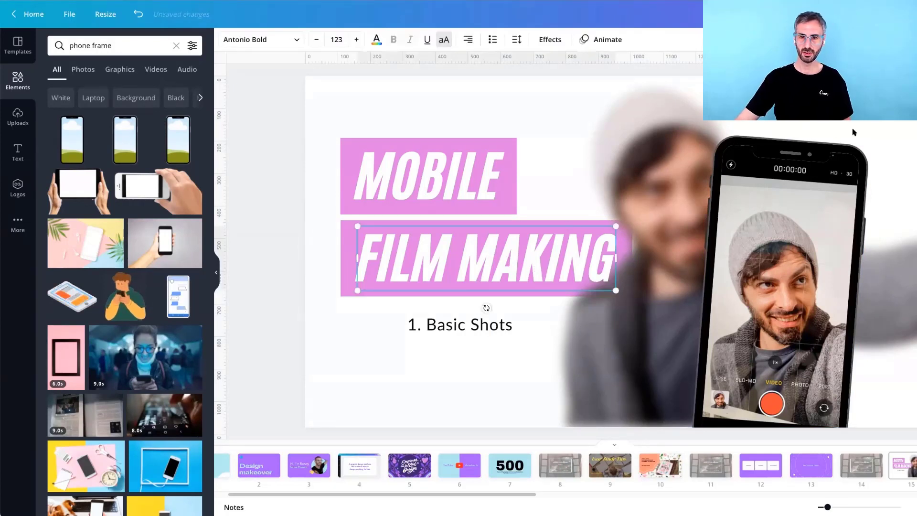
click(807, 39)
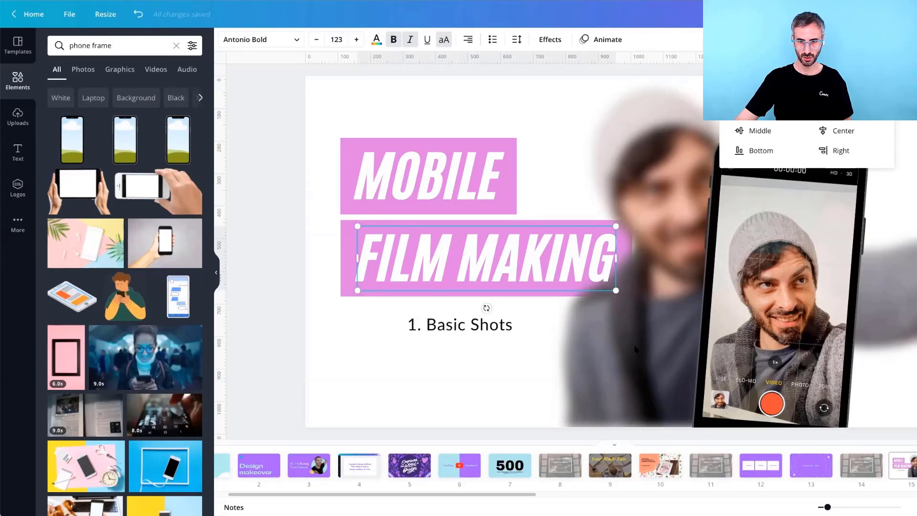
click(621, 269)
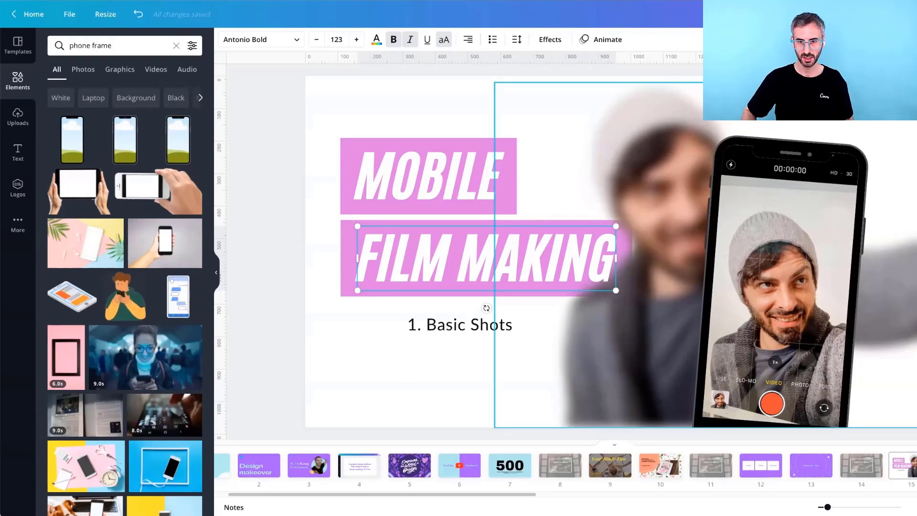
click(664, 229)
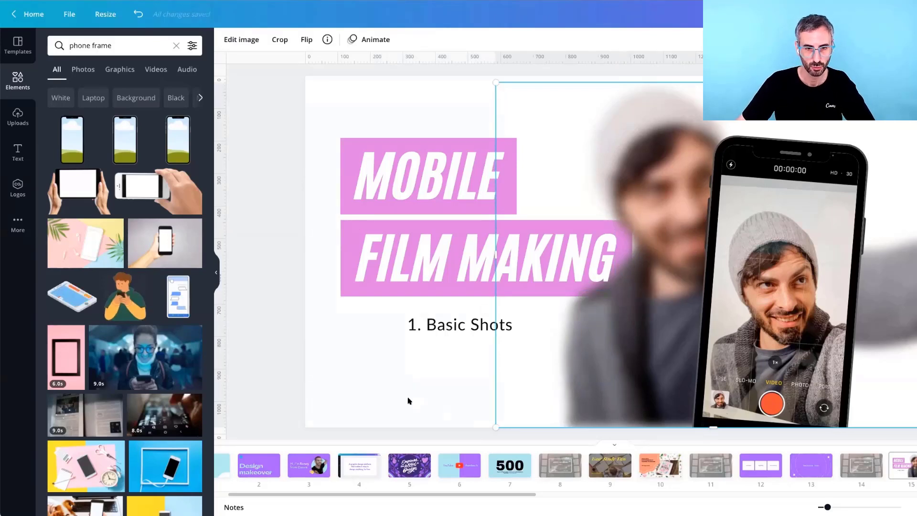
Move the "1. Basic Shots" subtitle just below the "FILM MAKING" block, aligned with the left edge of the pink blocks.
click(429, 302)
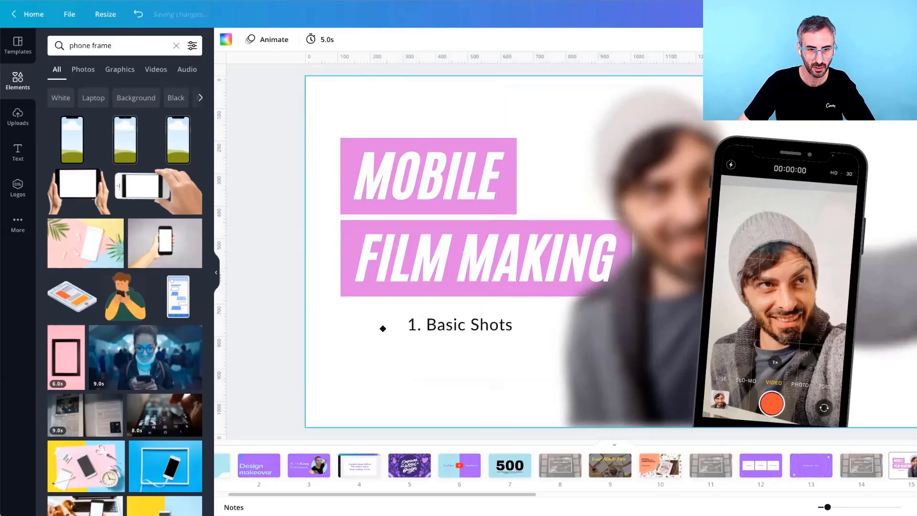
key(ctrl+z)
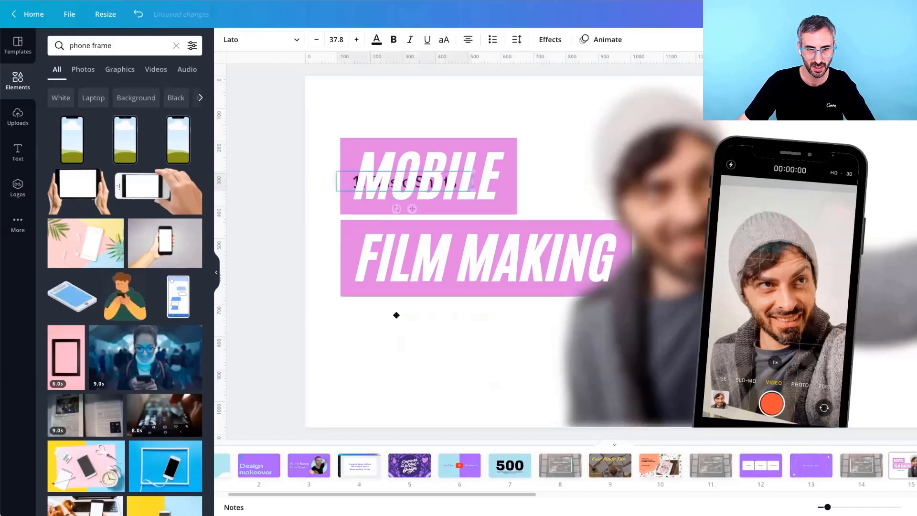
key(ctrl+y)
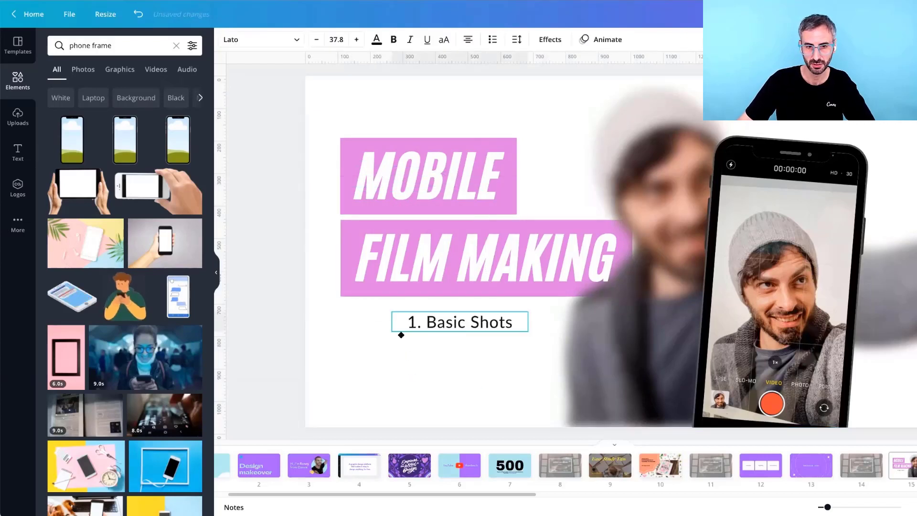
key(ctrl+y)
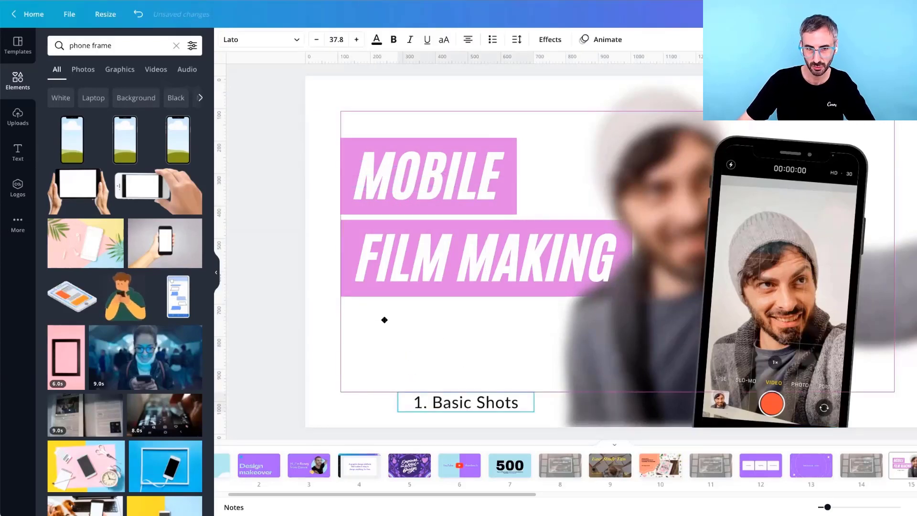
drag(380, 319, 414, 321)
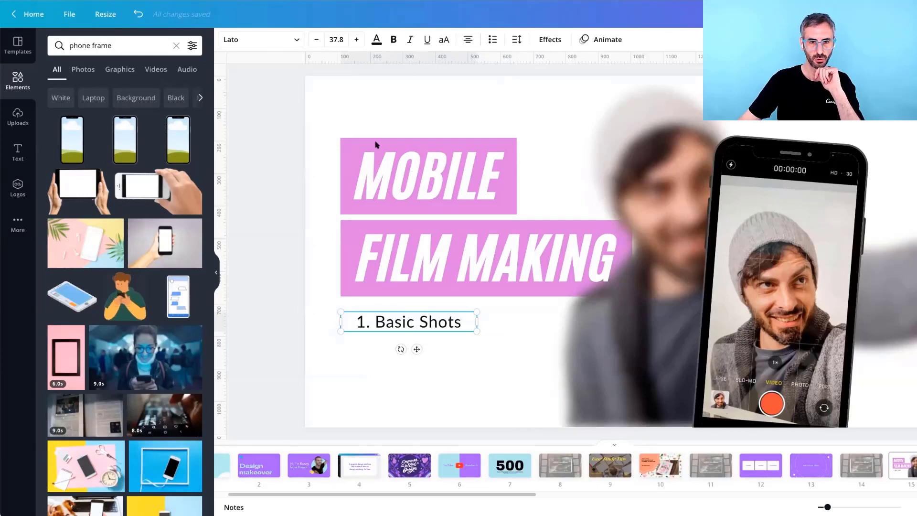
Change the "1. Basic Shots" subtitle's font to Anteb Bold and enlarge it to size 67.7.
click(396, 202)
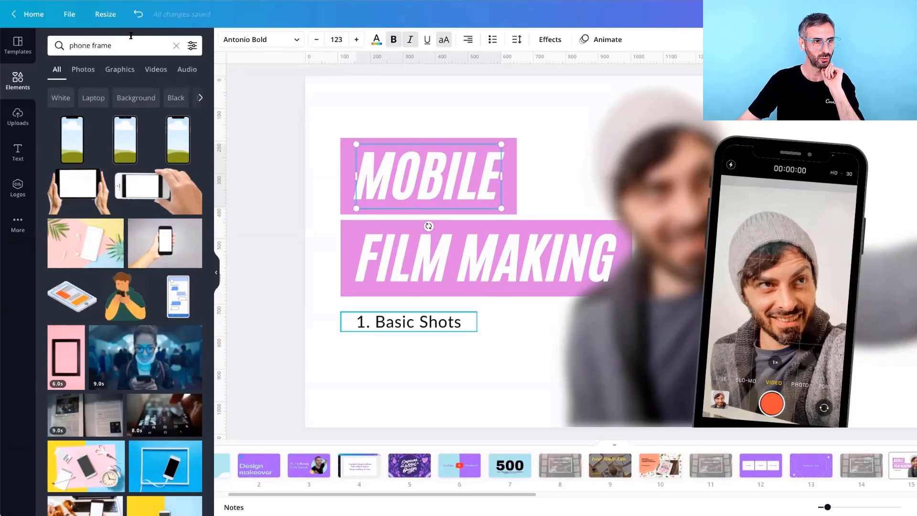
click(409, 322)
click(253, 42)
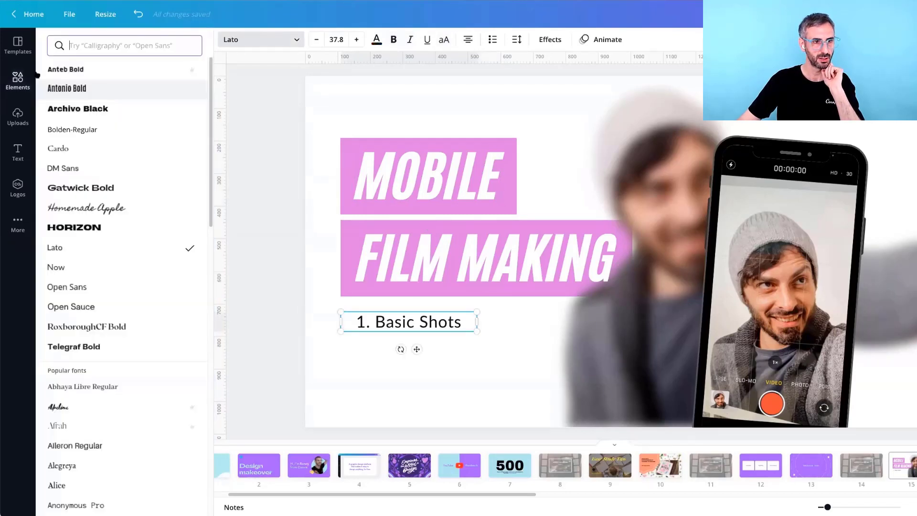
click(75, 71)
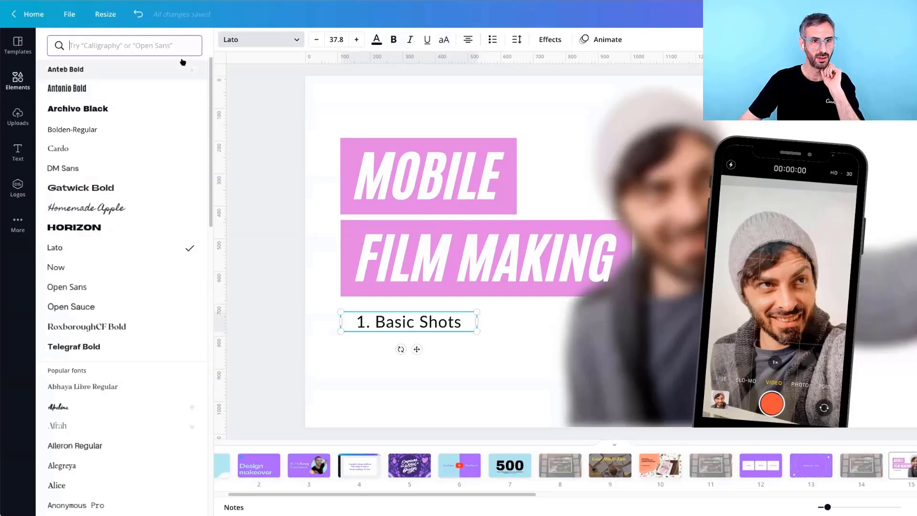
click(358, 40)
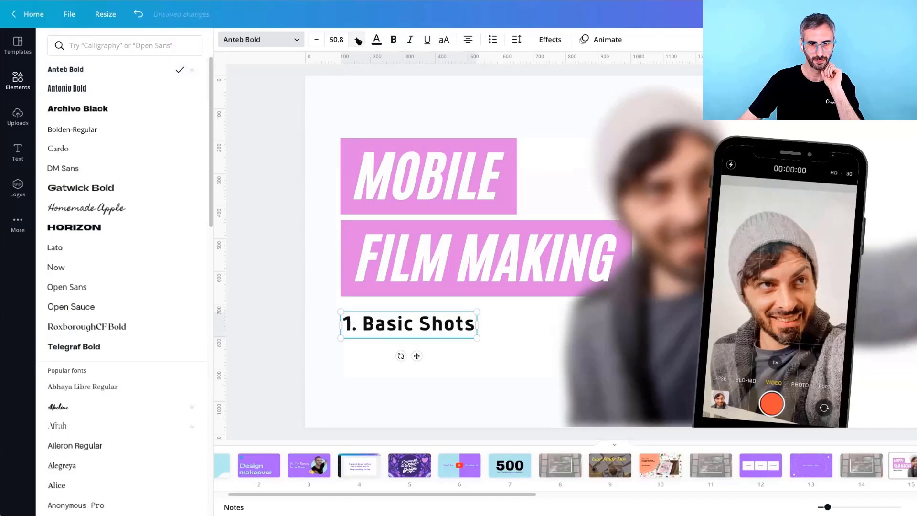
drag(478, 343, 538, 371)
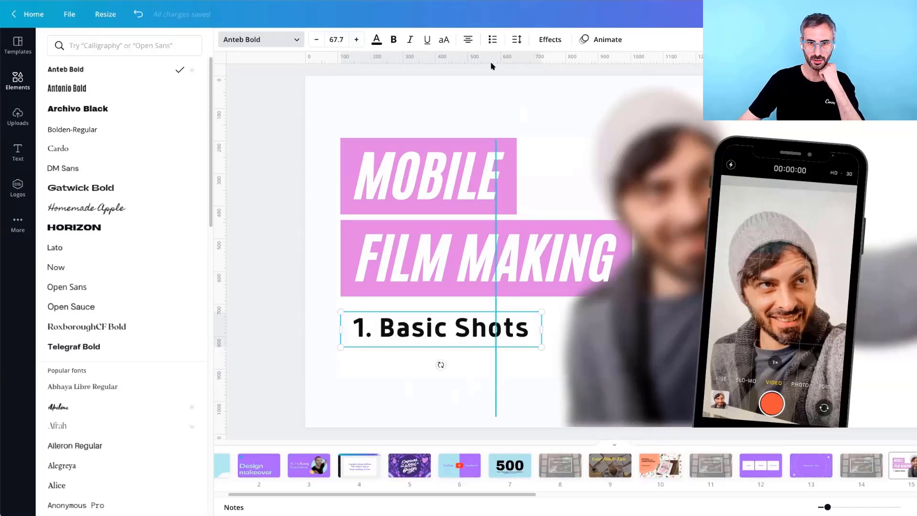
Make the "1. Basic Shots" subtitle bold and tighten its letter spacing to -21.
click(518, 40)
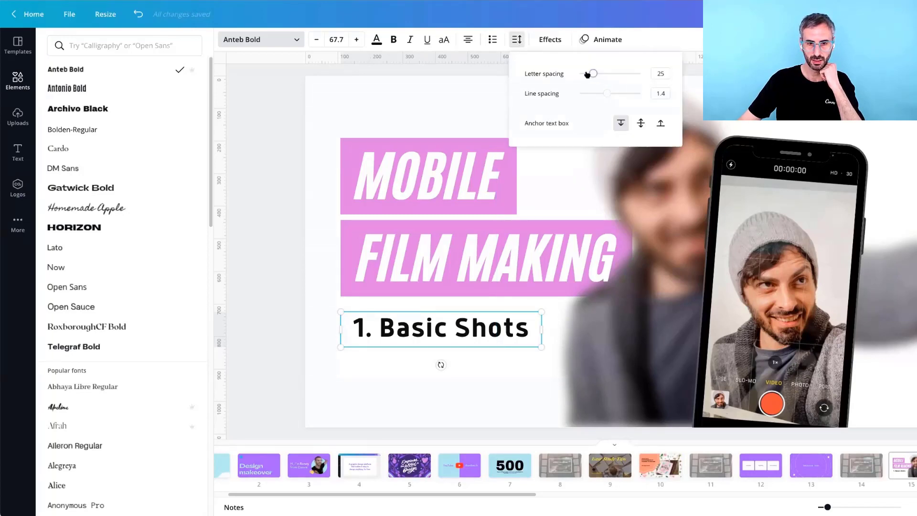
drag(588, 75, 589, 74)
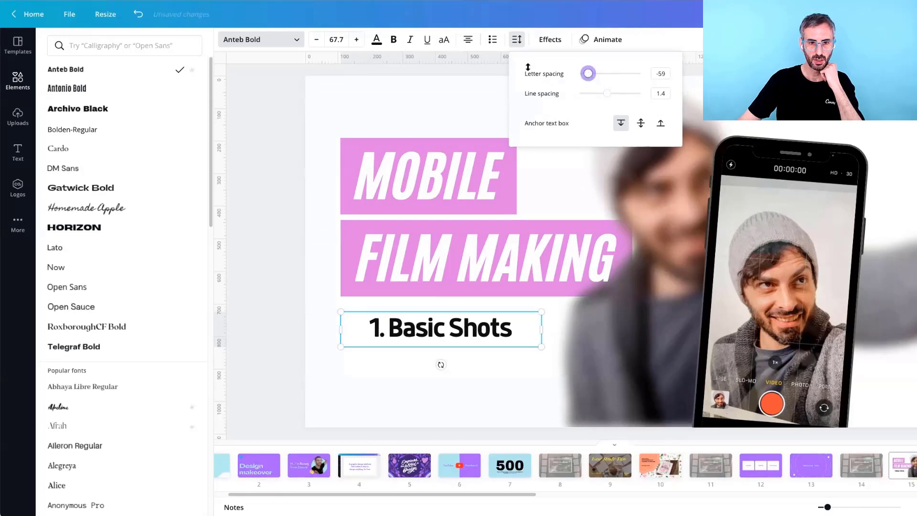
click(394, 42)
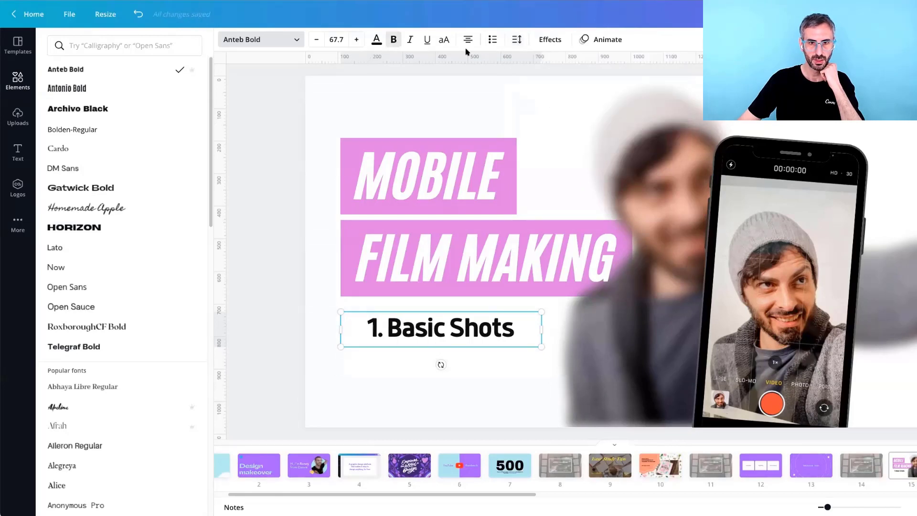
click(517, 39)
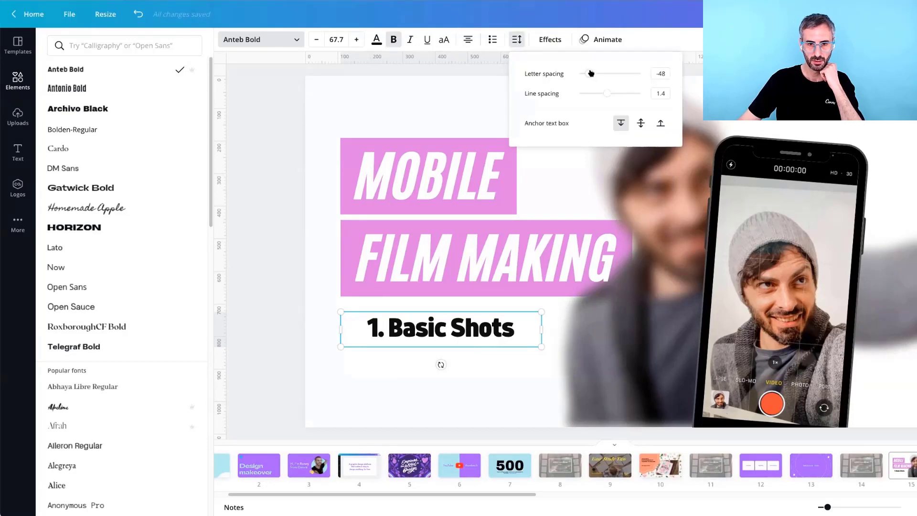
drag(591, 73, 593, 73)
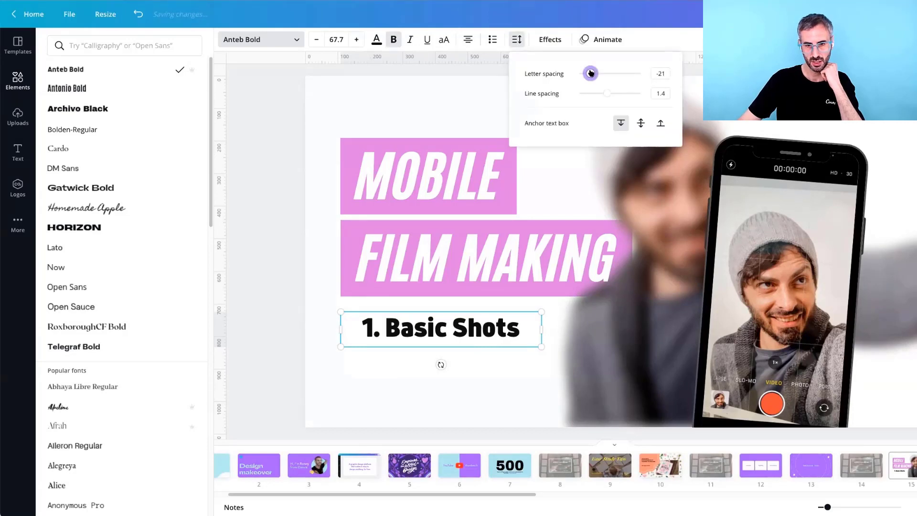
click(275, 266)
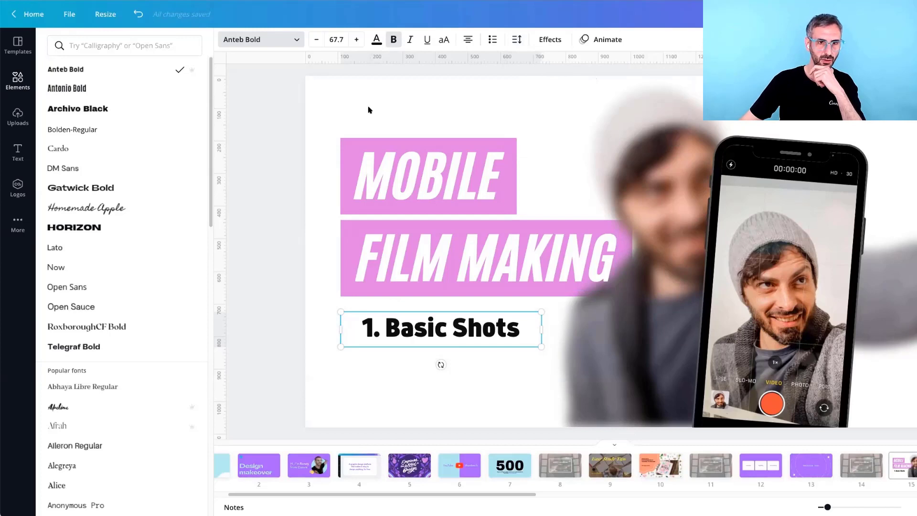
Color the "1. Basic Shots" subtitle in the vivid purple from the document colors.
click(376, 40)
click(138, 122)
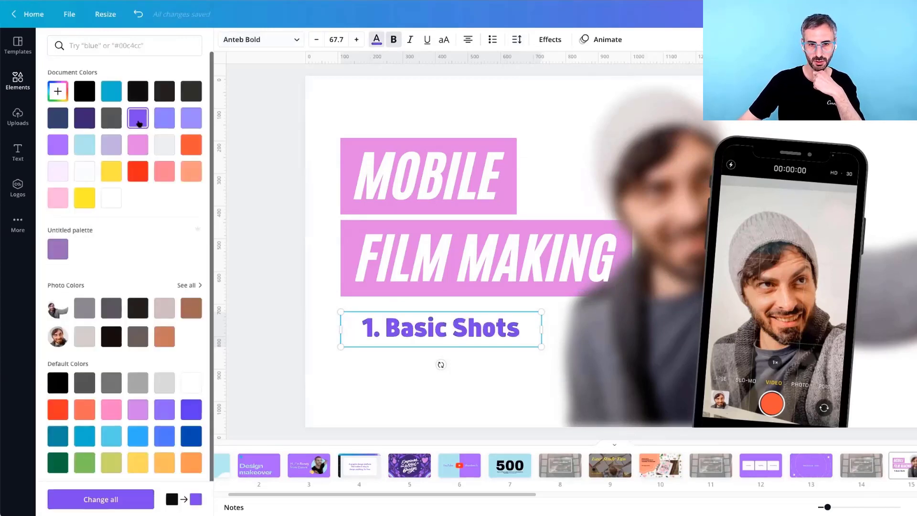
click(284, 315)
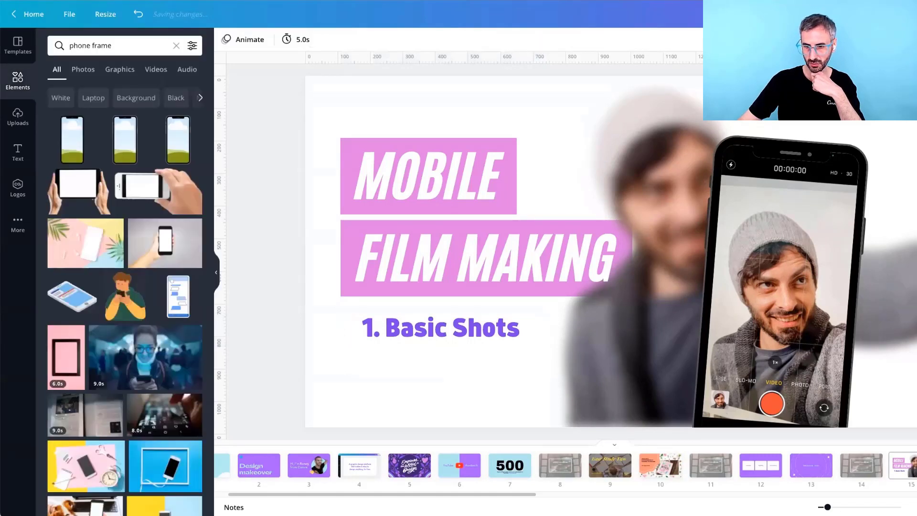
click(815, 509)
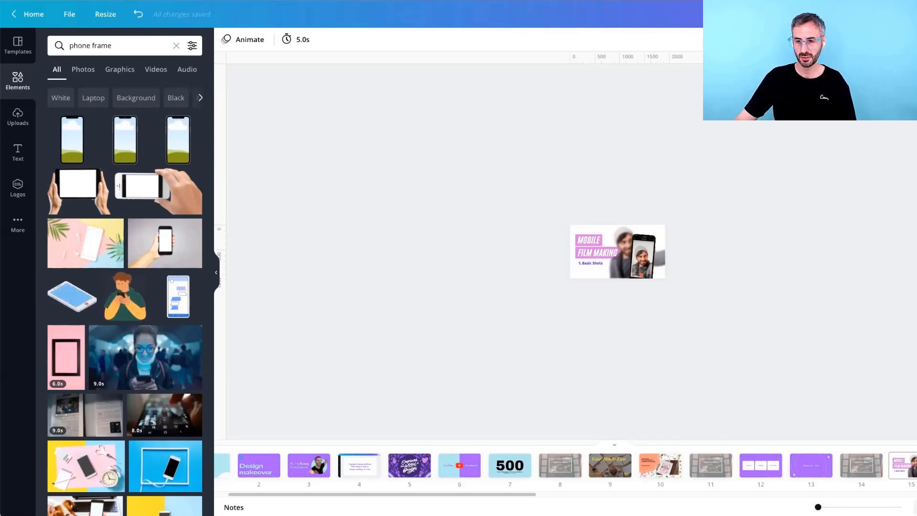
click(910, 508)
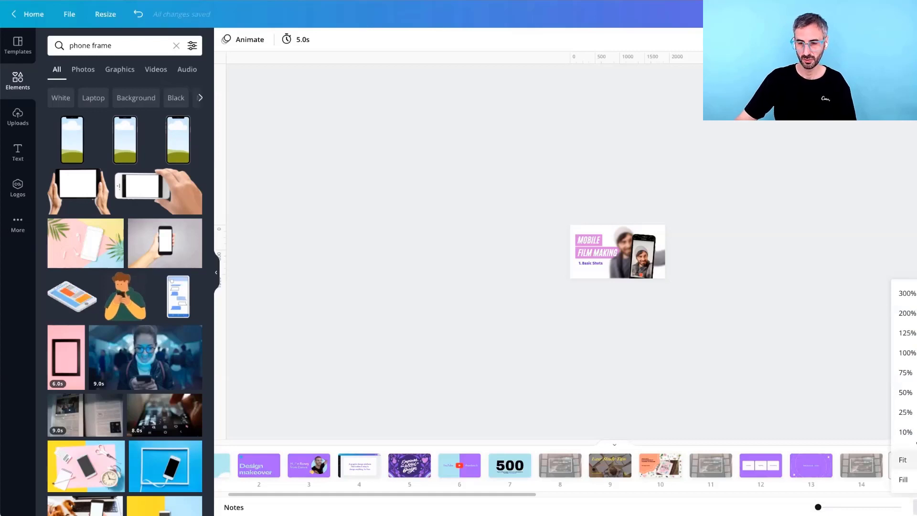
click(902, 460)
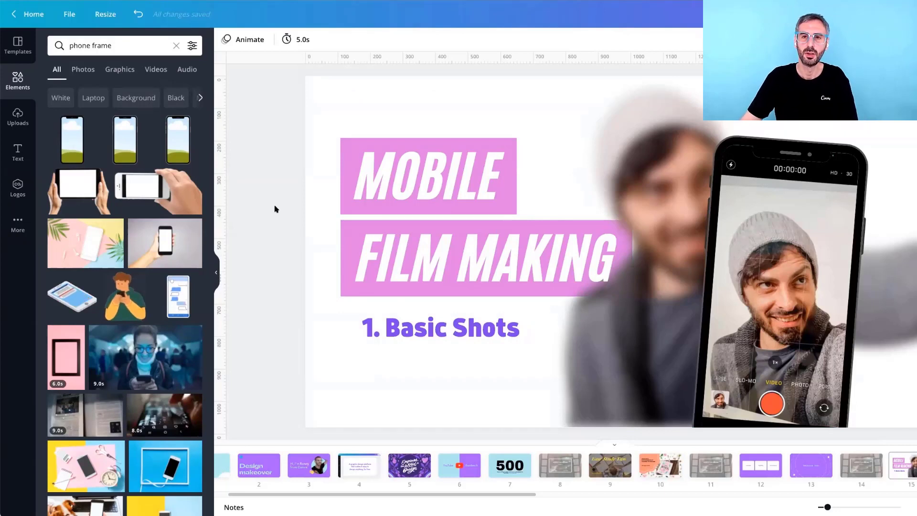
Search the elements library for "grid" and add the single-cell grid as a full-slide background.
click(395, 84)
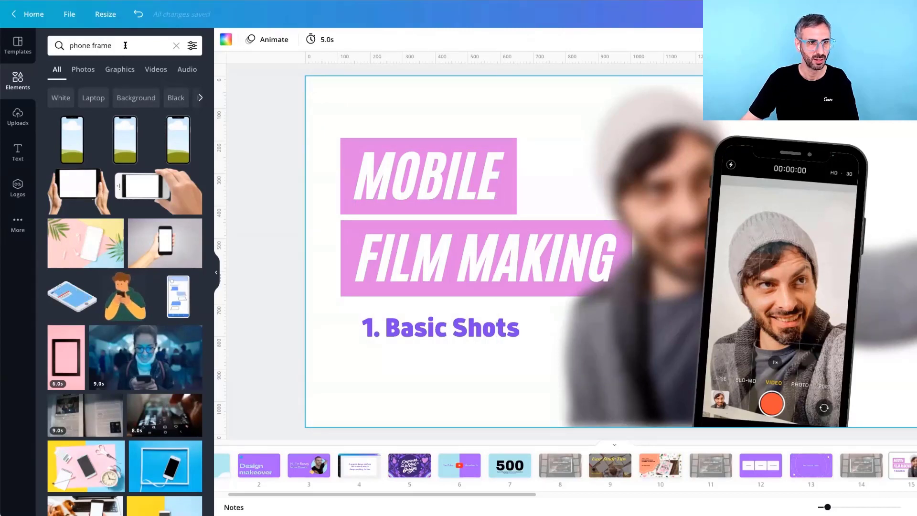
click(61, 44)
text(grid)
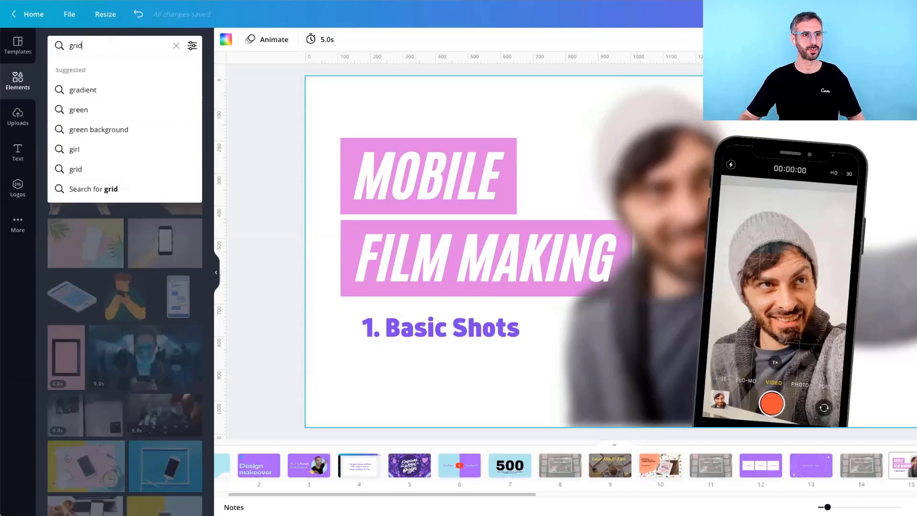
key(Return)
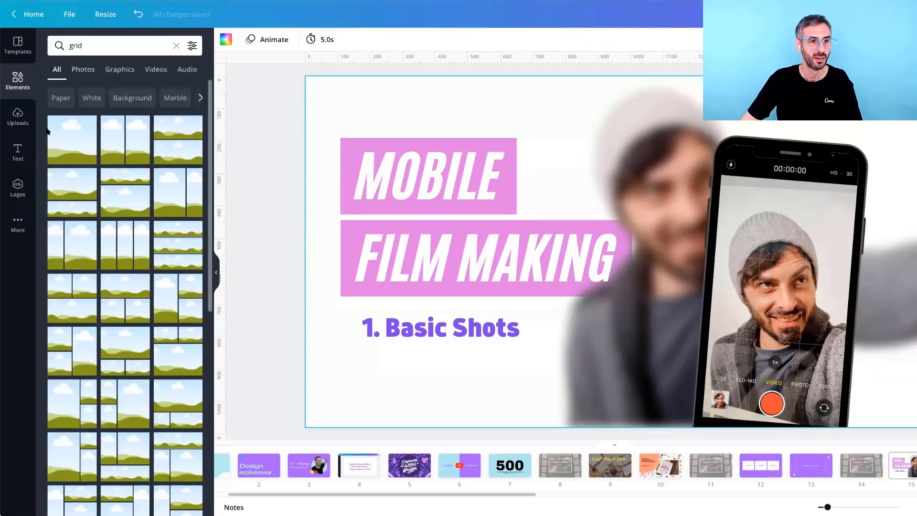
click(61, 154)
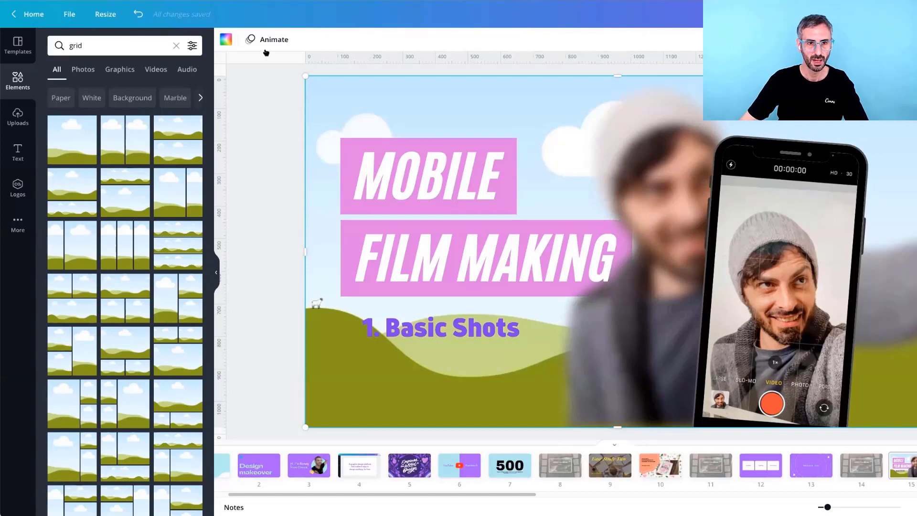
Search the elements library for "paper texture" and fill the background grid with the plain white textured paper.
click(174, 46)
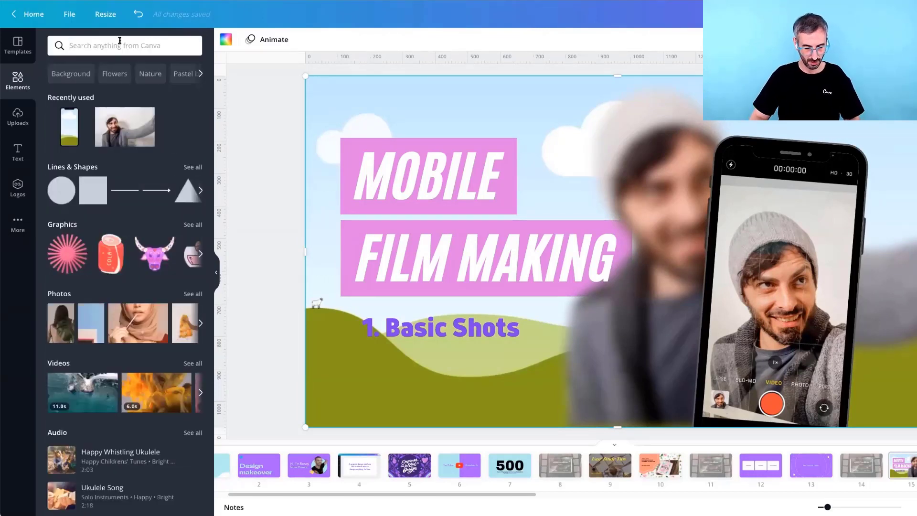
text(paper texture)
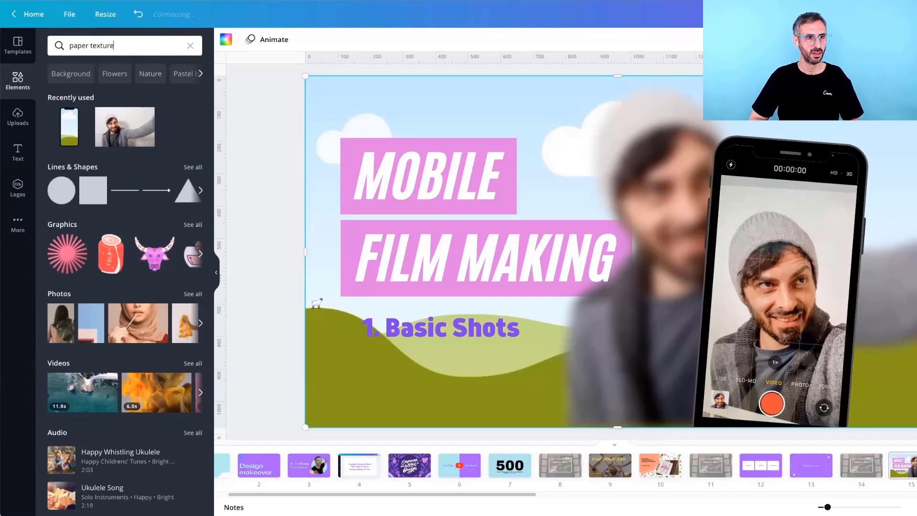
key(Return)
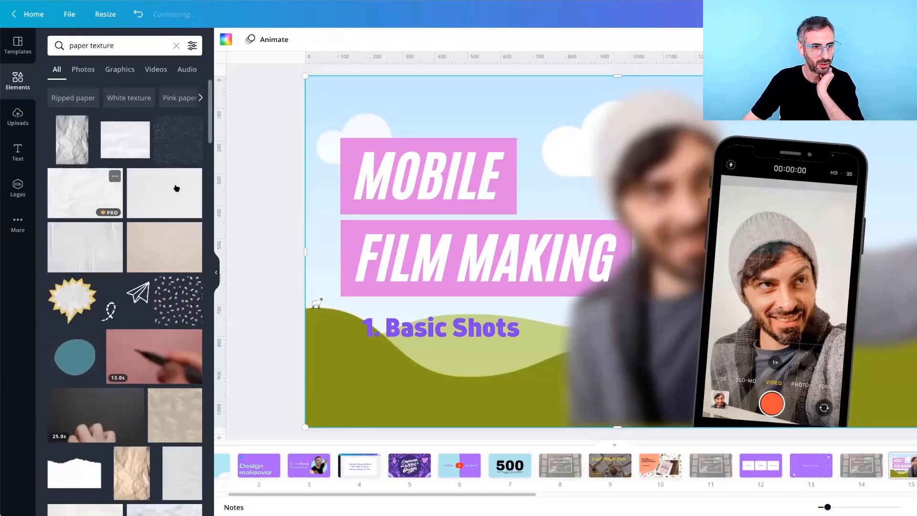
drag(176, 188, 340, 100)
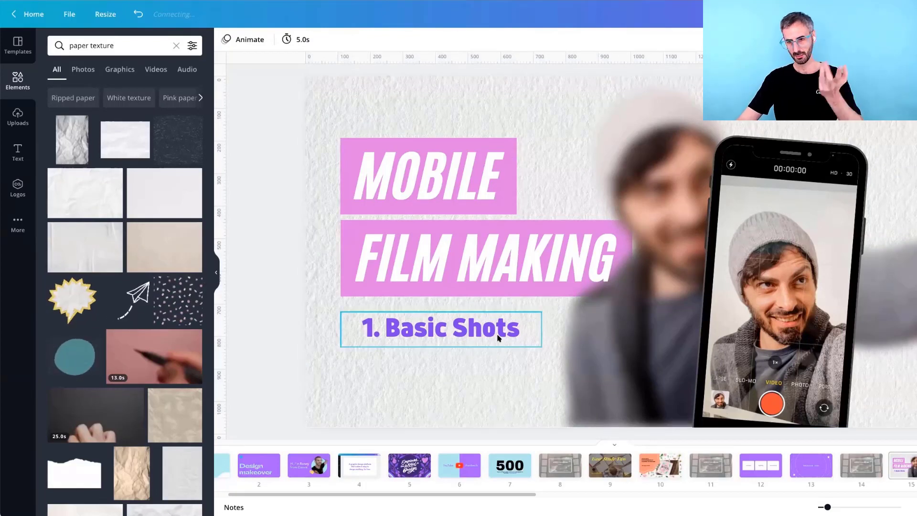
Search the elements library for "highlight" graphics and add an orange-red brush stroke to the slide.
click(63, 46)
key(ctrl+a)
text(hi)
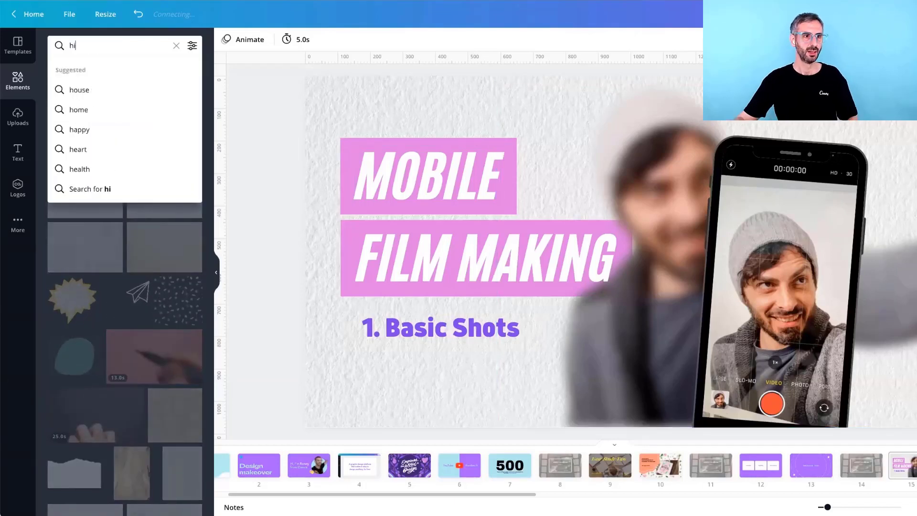
text(ghlight)
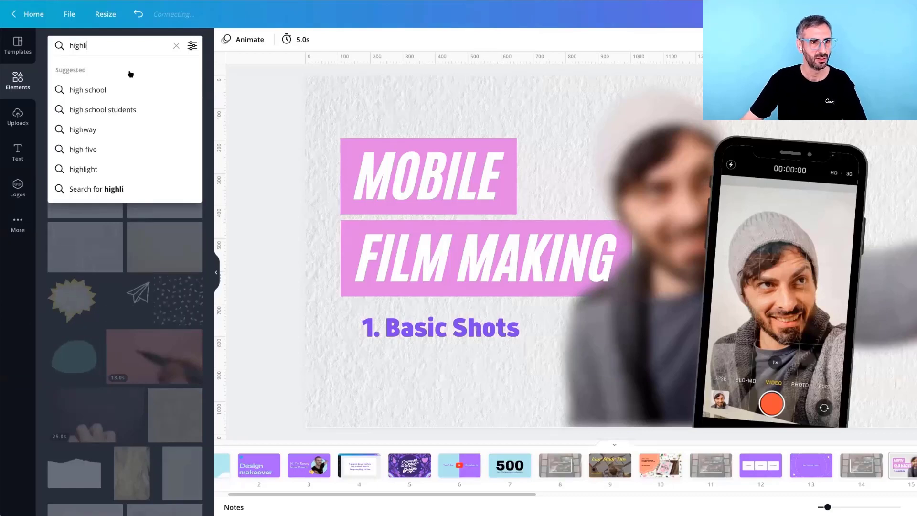
key(Return)
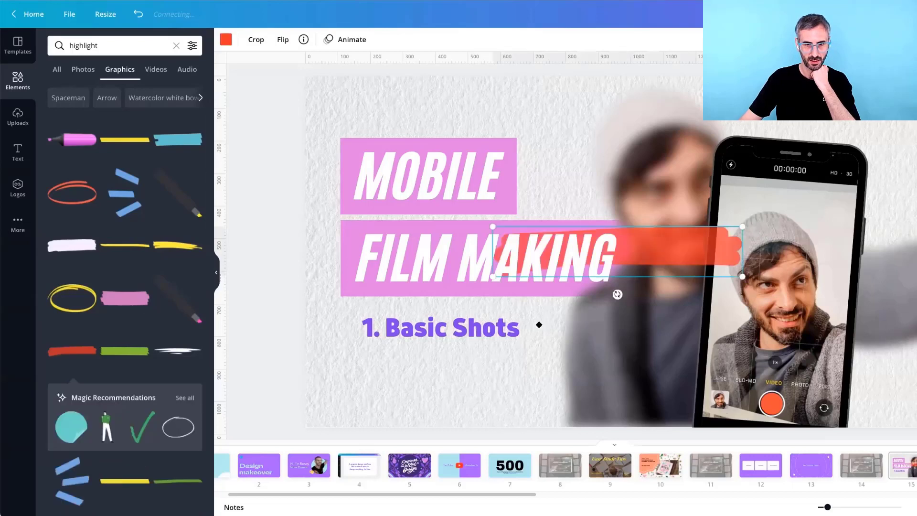
Shrink the orange-red highlight stroke and place it behind the "1. Basic Shots" subtitle.
mouse_move(738, 231)
mouse_down()
mouse_move(733, 251)
mouse_move(563, 309)
mouse_up()
drag(431, 313, 380, 338)
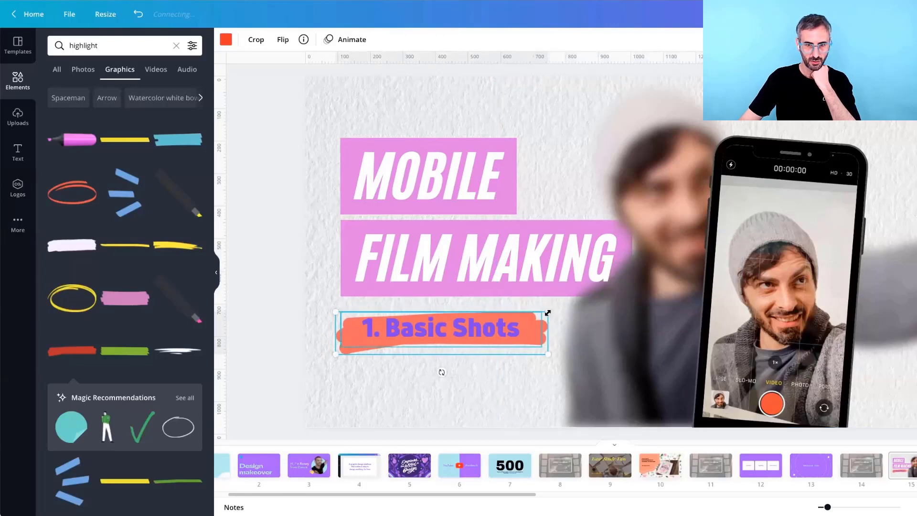
mouse_move(525, 316)
mouse_down()
mouse_move(342, 364)
mouse_move(348, 342)
mouse_up()
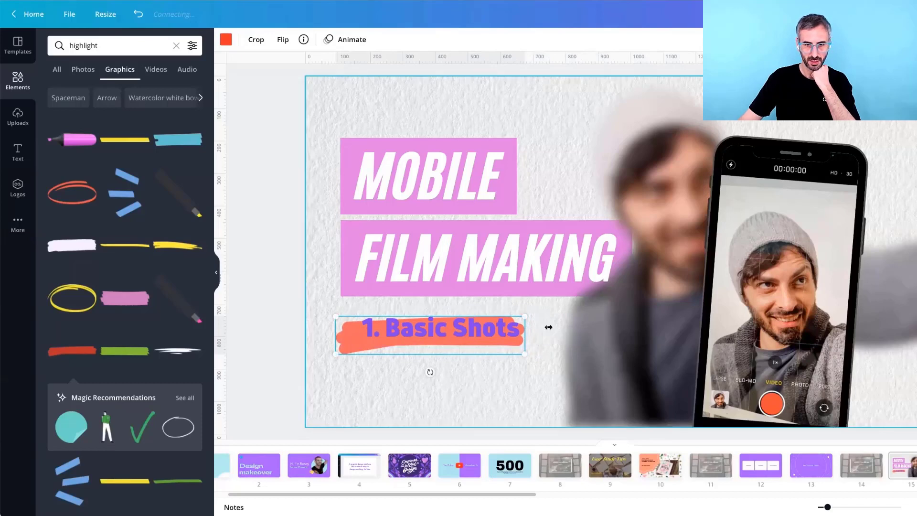
Narrow the "1. Basic Shots" text box to fit its text and move it slightly to the left, in line with the title lettering.
click(499, 327)
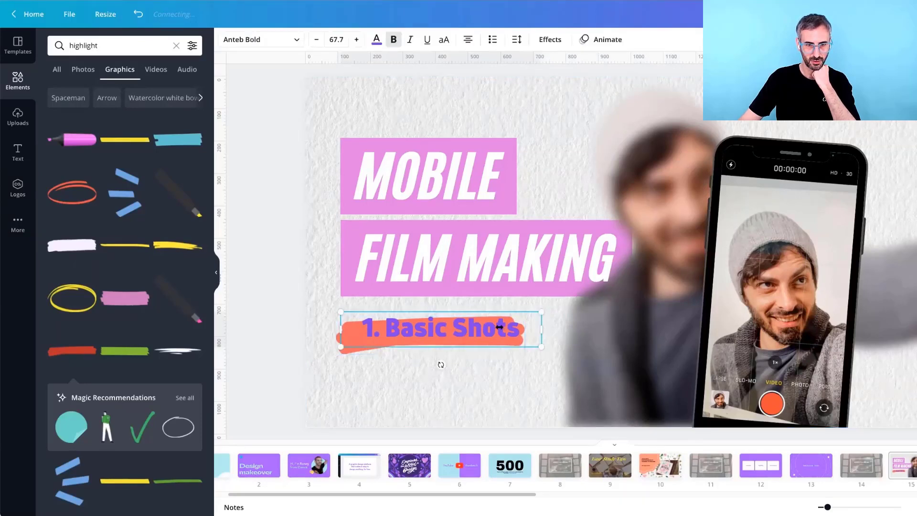
drag(499, 327, 414, 327)
drag(356, 340, 348, 337)
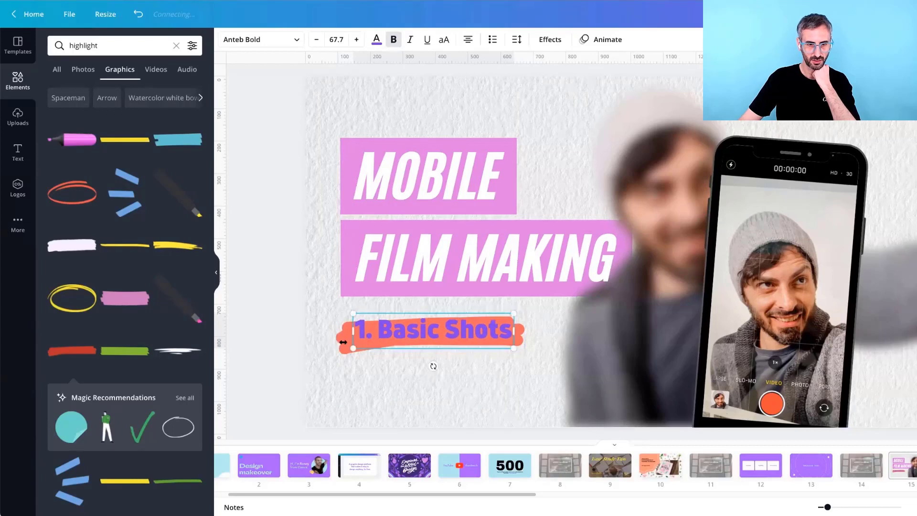
click(322, 331)
Duplicate the orange-red highlight stroke below the subtitle, and delete both the copy and the original.
click(346, 338)
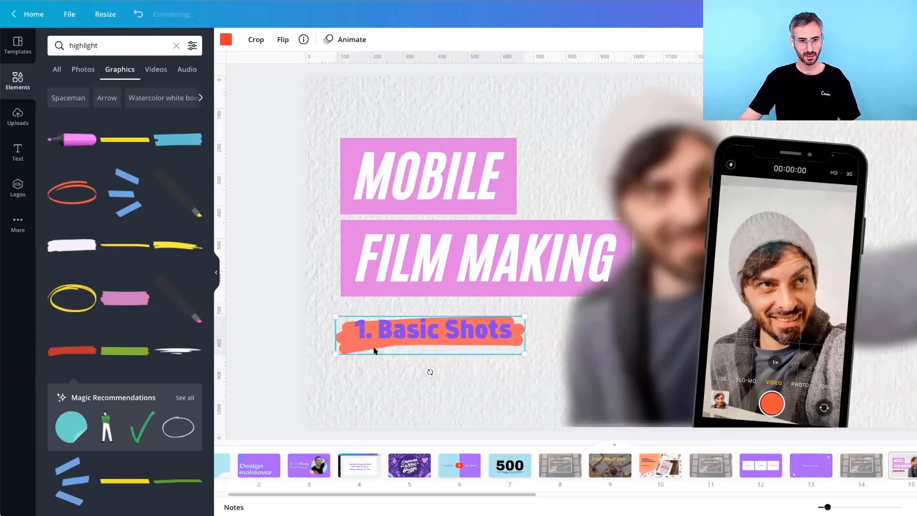
drag(379, 329, 386, 407)
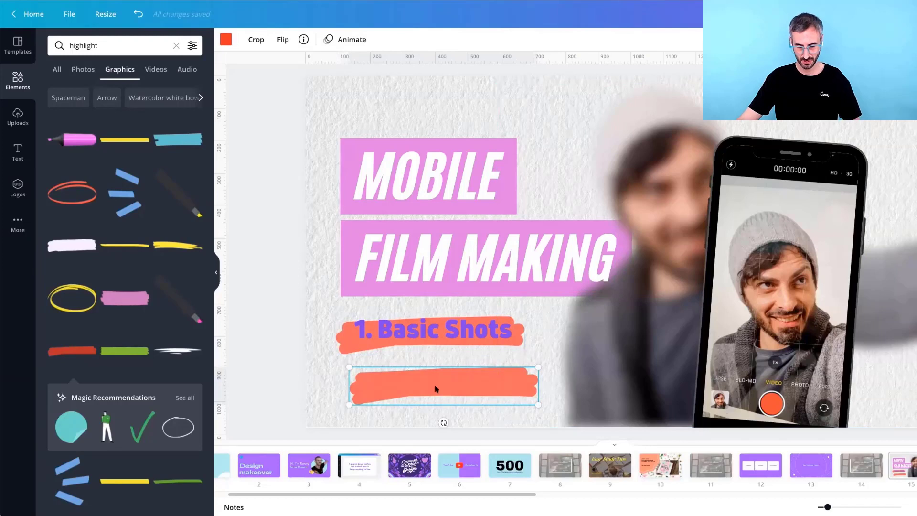
key(Delete)
click(352, 345)
key(Delete)
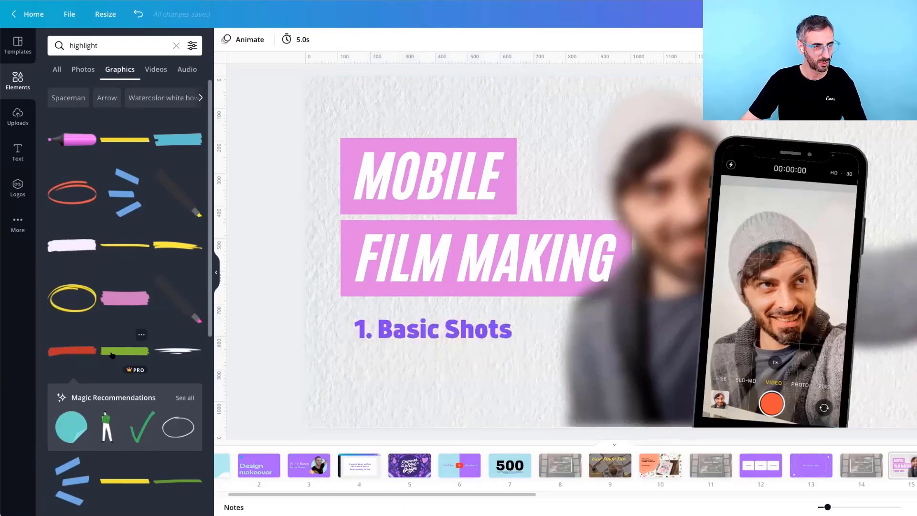
Add the pale lilac highlight stroke from the graphics results and shrink it to fit behind the "1. Basic Shots" subtitle.
mouse_move(75, 247)
mouse_down()
mouse_move(655, 225)
mouse_move(675, 235)
mouse_move(530, 374)
mouse_move(496, 394)
mouse_up()
drag(487, 318, 536, 314)
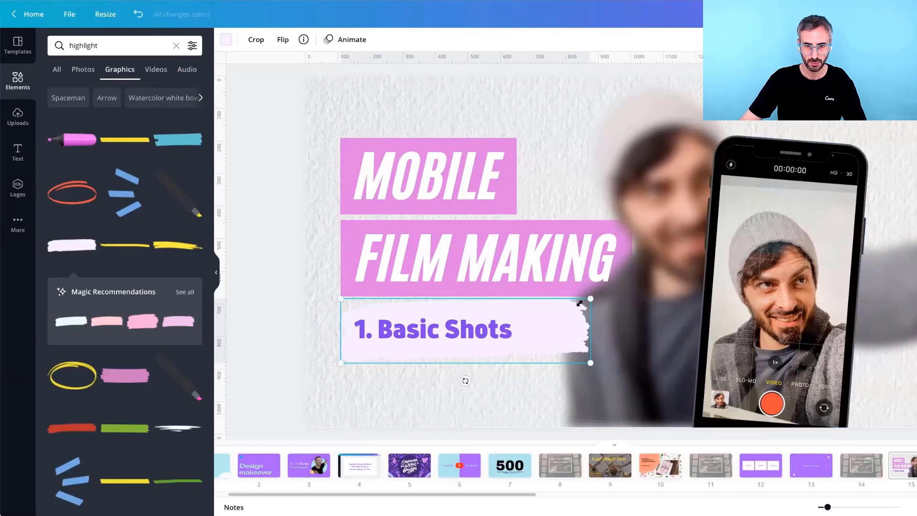
drag(589, 300, 540, 317)
click(488, 349)
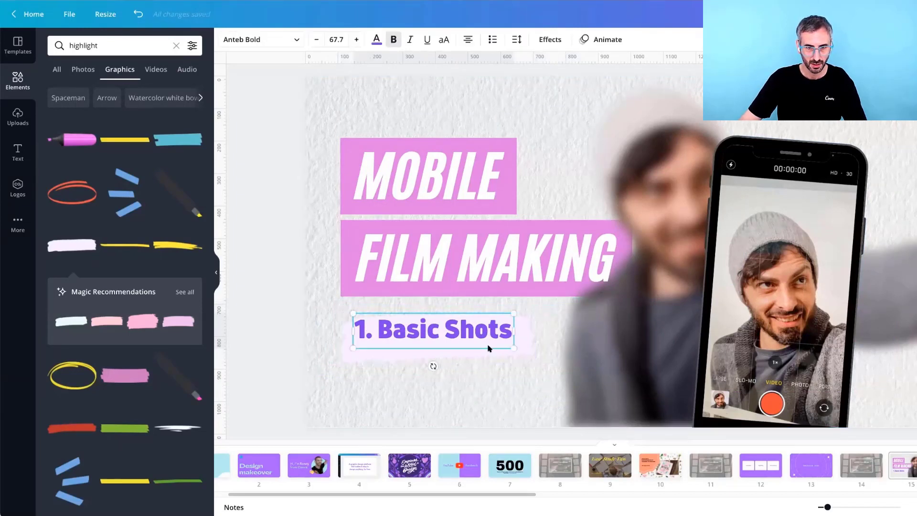
click(526, 344)
drag(526, 344, 526, 334)
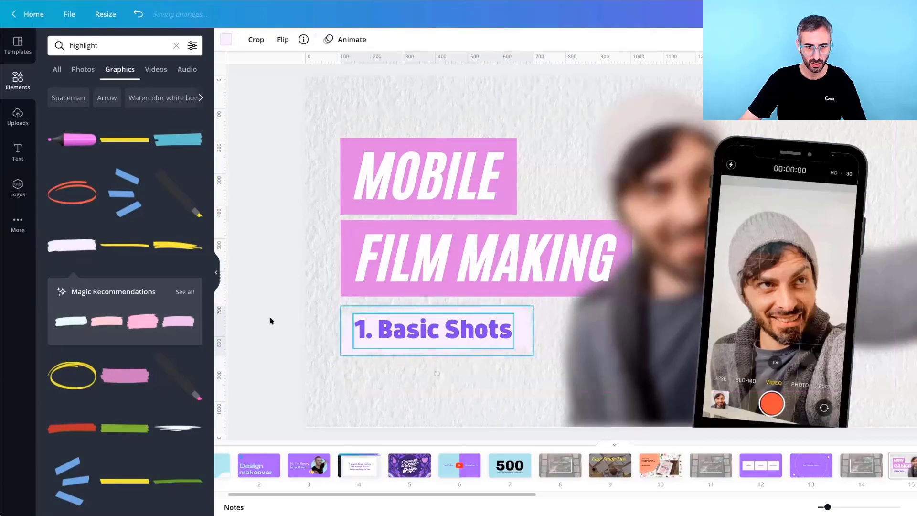
Select the subtitle together with its highlight stroke and align them to each other's horizontal center.
drag(271, 322, 477, 337)
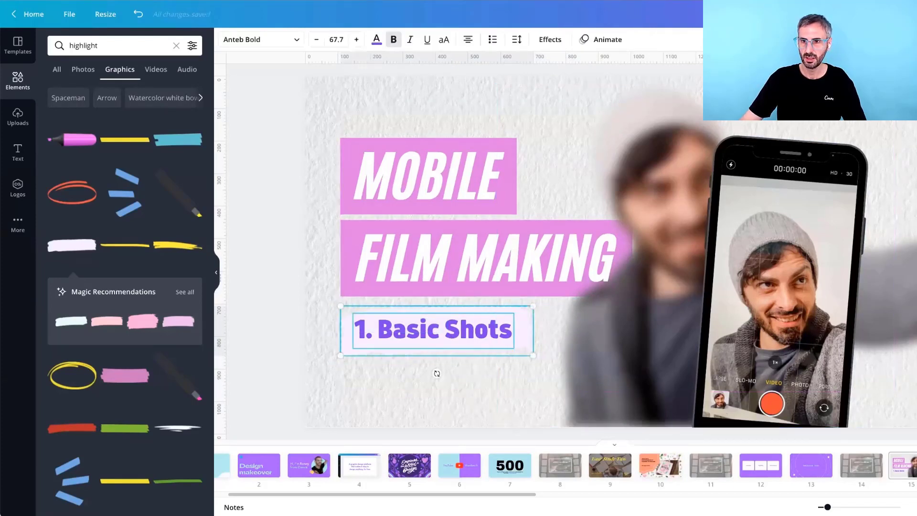
click(831, 39)
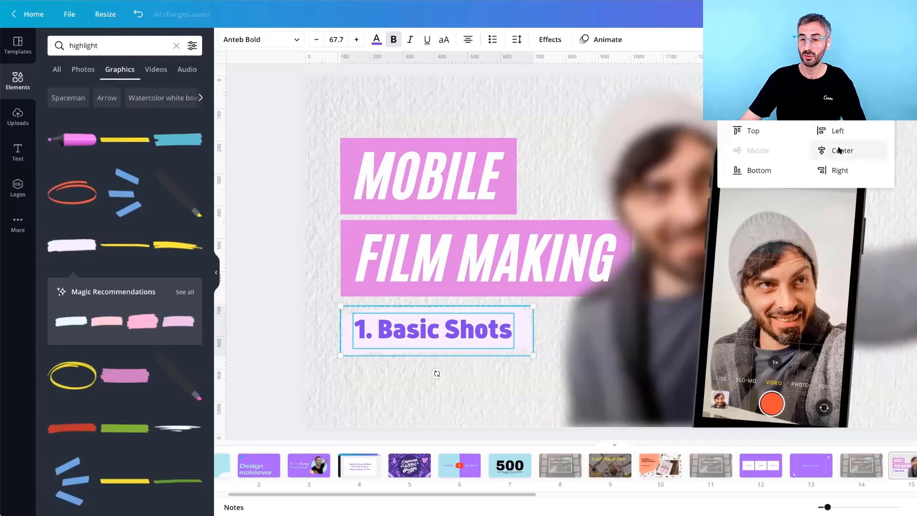
click(839, 150)
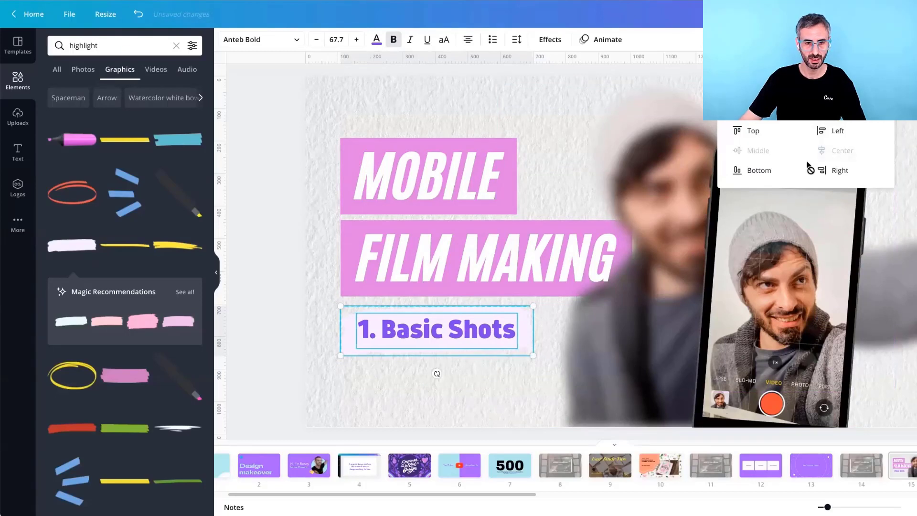
click(248, 317)
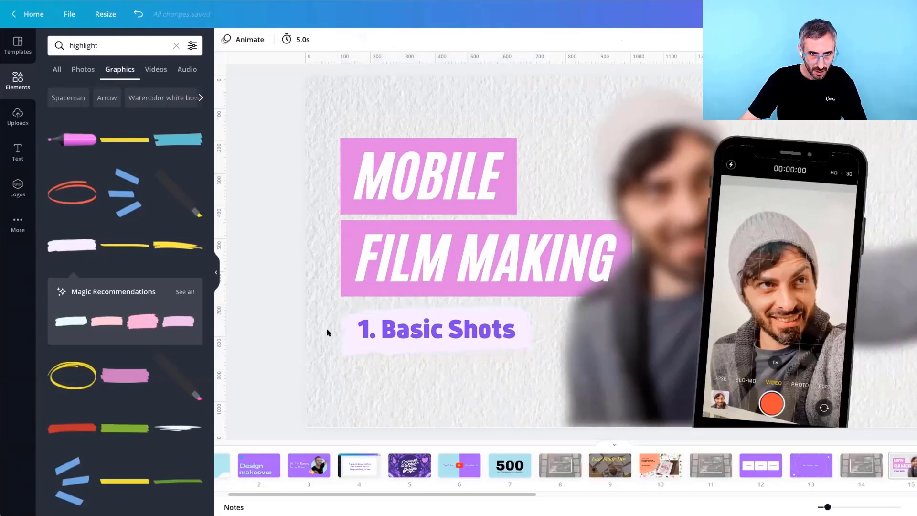
Recolor the highlight stroke behind "1. Basic Shots" to white from the document colors.
click(352, 345)
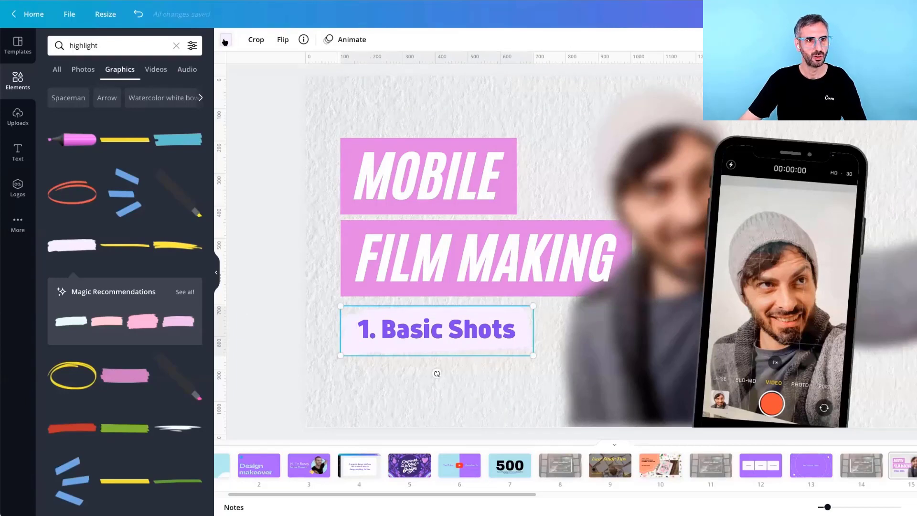
click(226, 40)
click(141, 200)
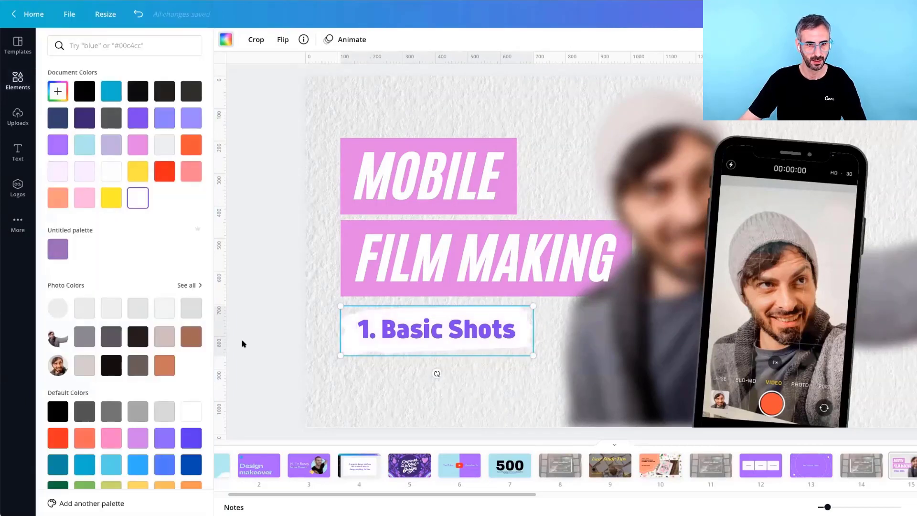
click(545, 325)
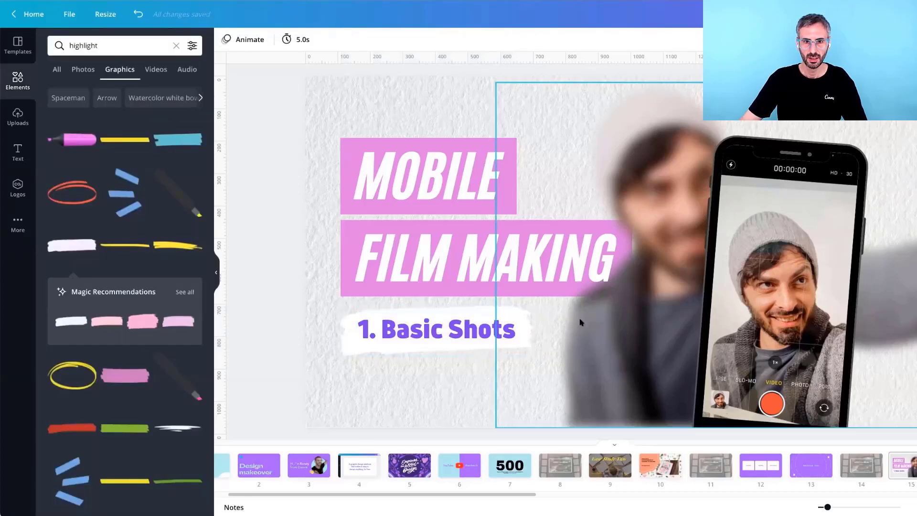
Search the elements library for "doodle" and limit the results to graphics.
click(87, 47)
text(dii)
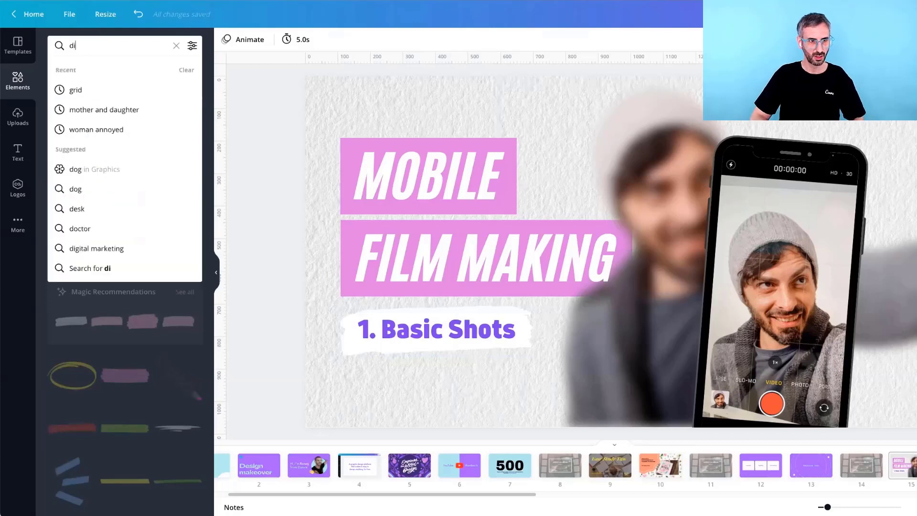
key(BackSpace)
key(BackSpace)
key(BackSpace)
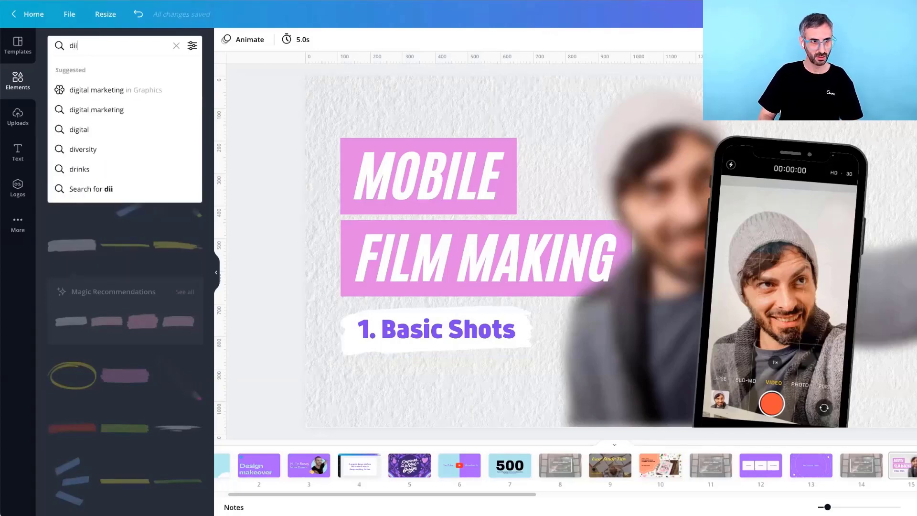
text(doodle)
key(Return)
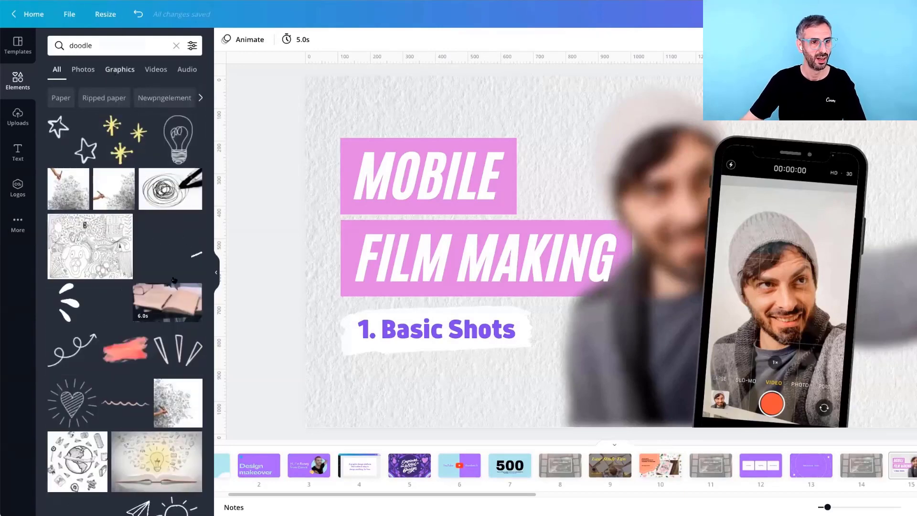
click(120, 69)
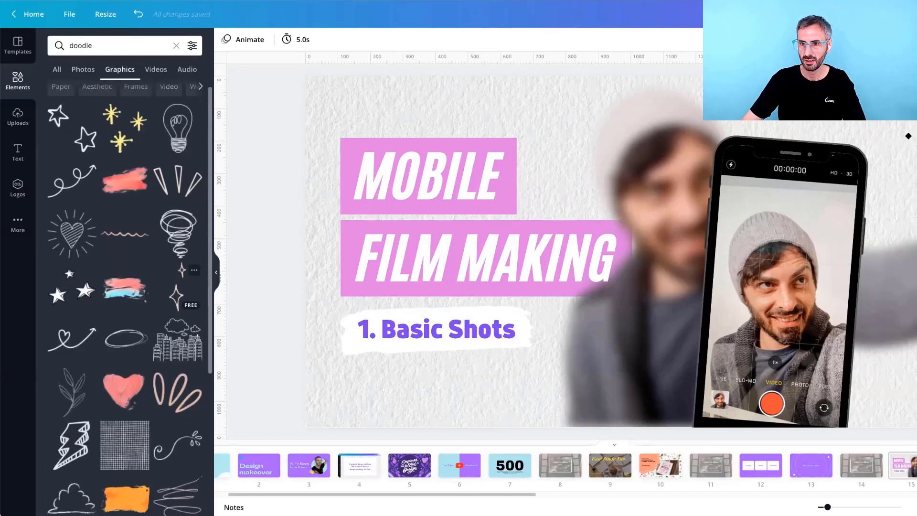
Place the three-loop doodle at the phone mockup's upper right corner and recolor it to the title blocks' pink.
mouse_move(894, 171)
mouse_down()
mouse_move(879, 174)
mouse_move(871, 123)
mouse_up()
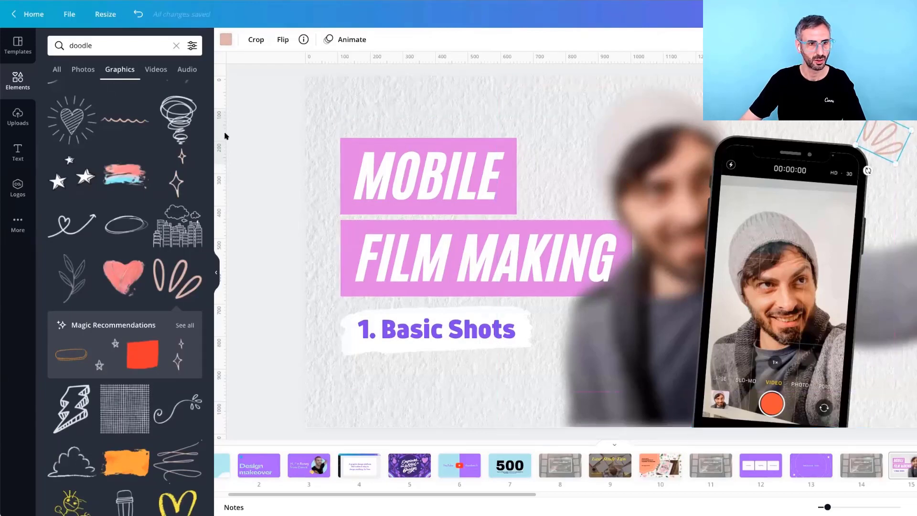
click(226, 39)
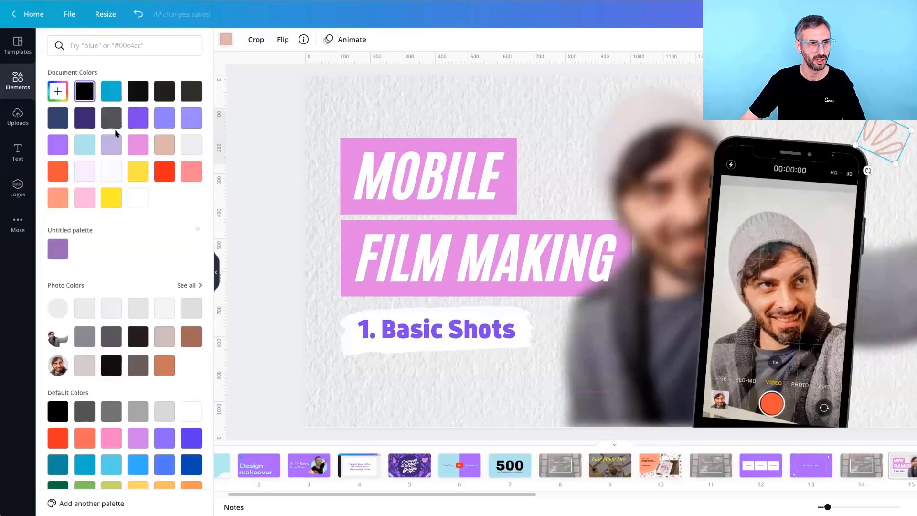
click(140, 153)
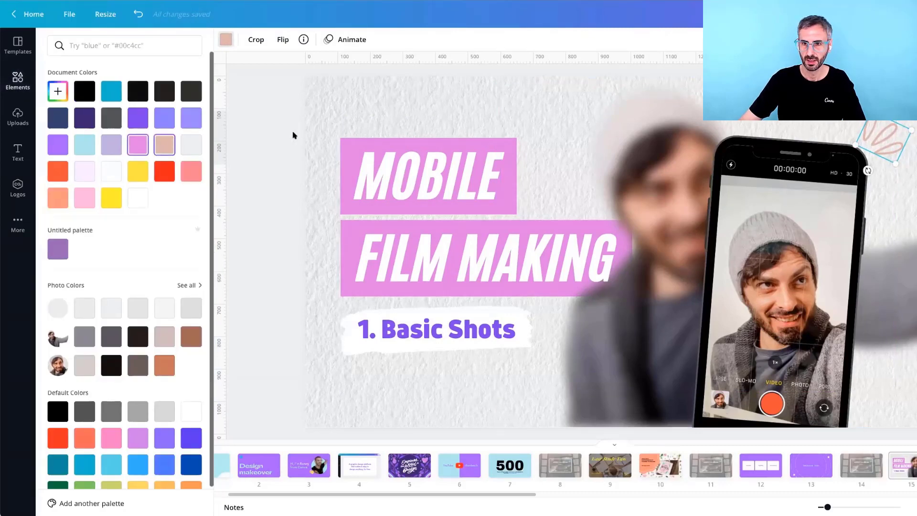
key(Escape)
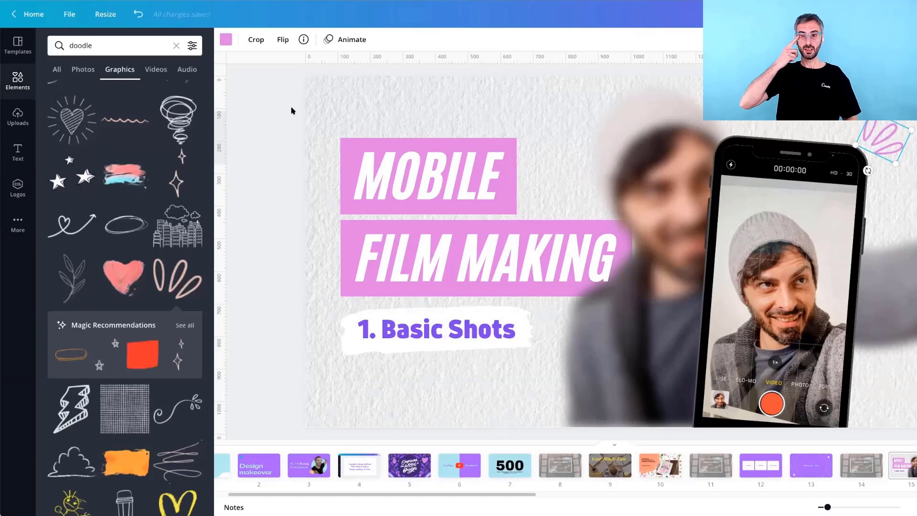
key(Escape)
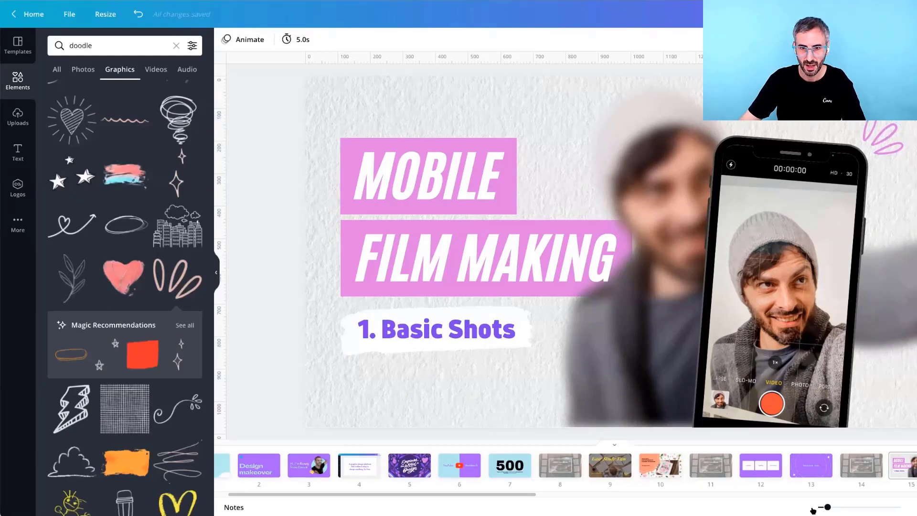
Review the finished title slide alongside the before-and-after slide, the Contrast, Legibility and Consistency slide, and slide 17.
drag(827, 507, 823, 507)
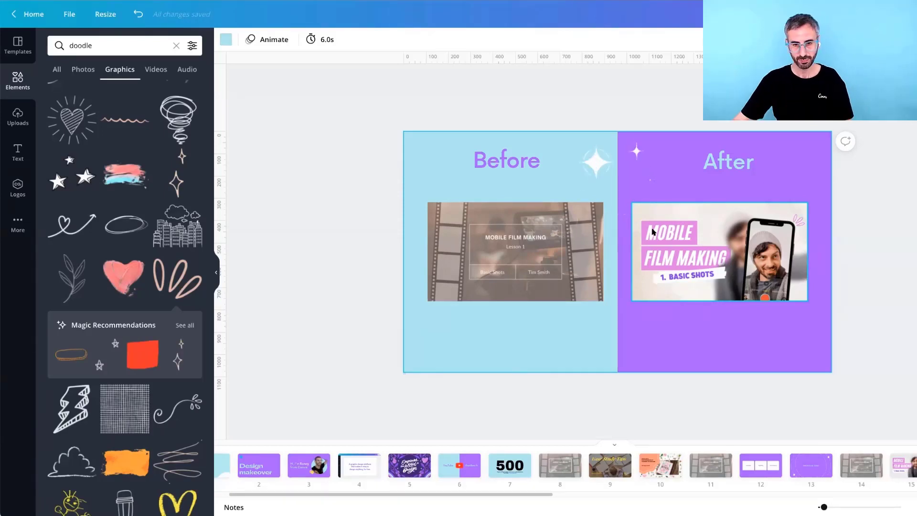
click(753, 472)
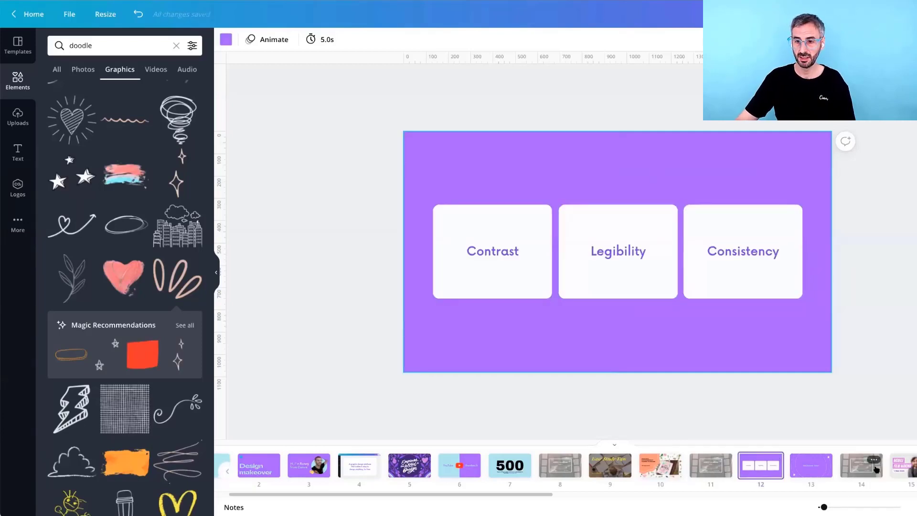
click(903, 466)
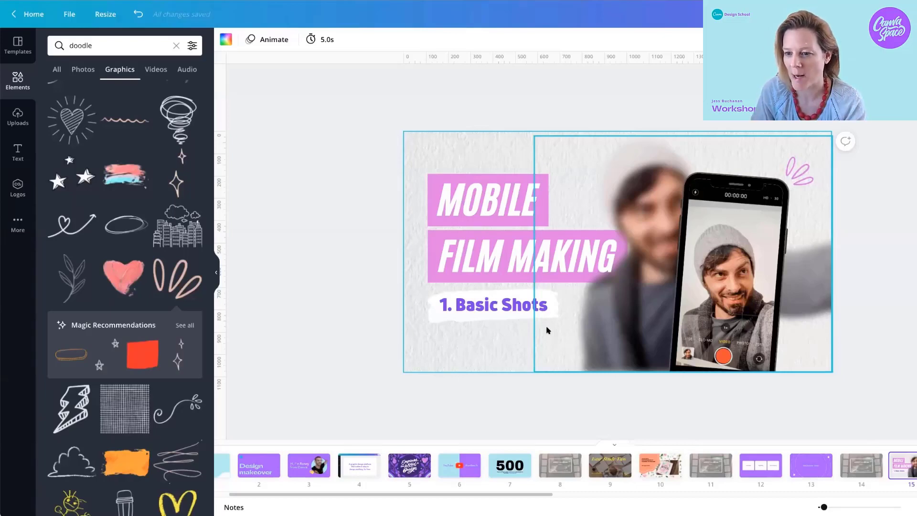
click(859, 338)
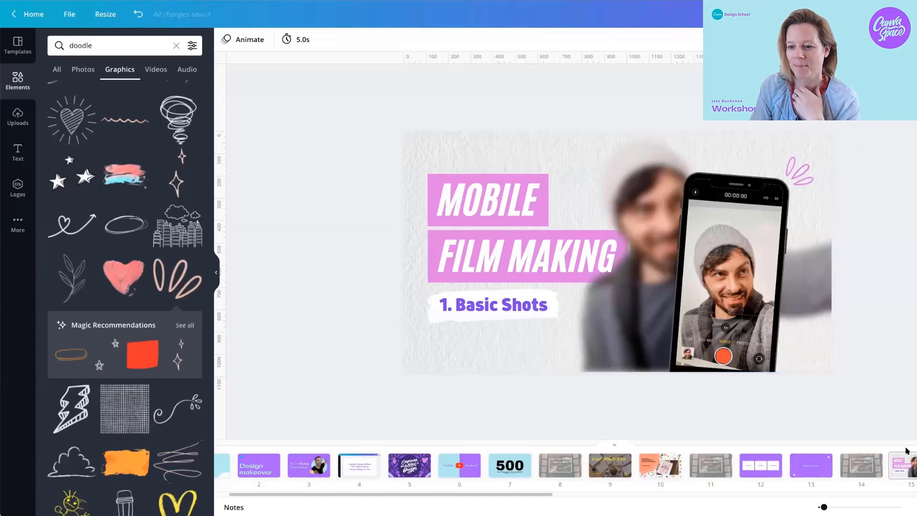
scroll(801, 474, right, 3)
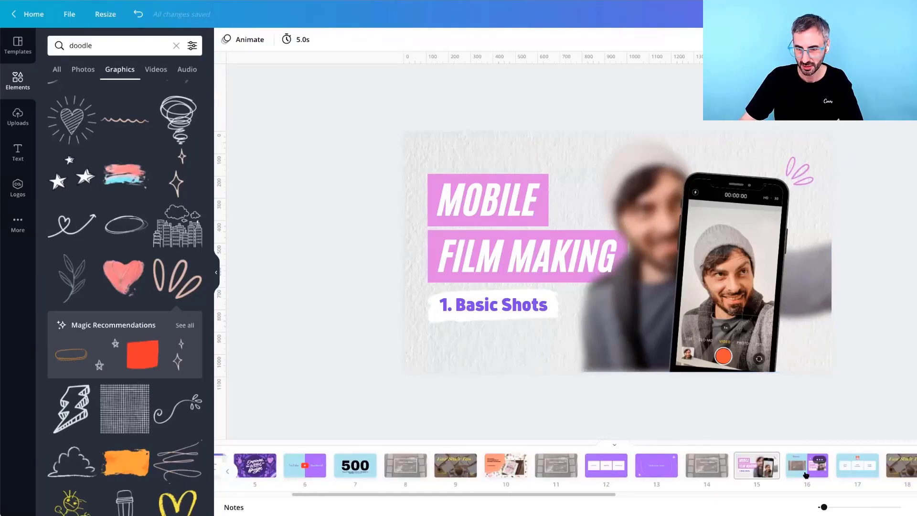
click(854, 471)
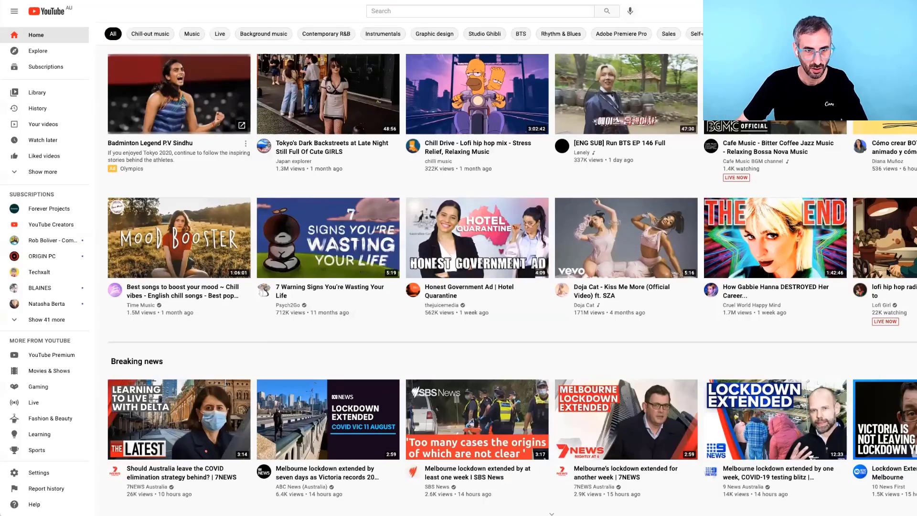
Search YouTube for "mobile filmmaking" and browse the thumbnails in the results.
text(mobile filmmaking)
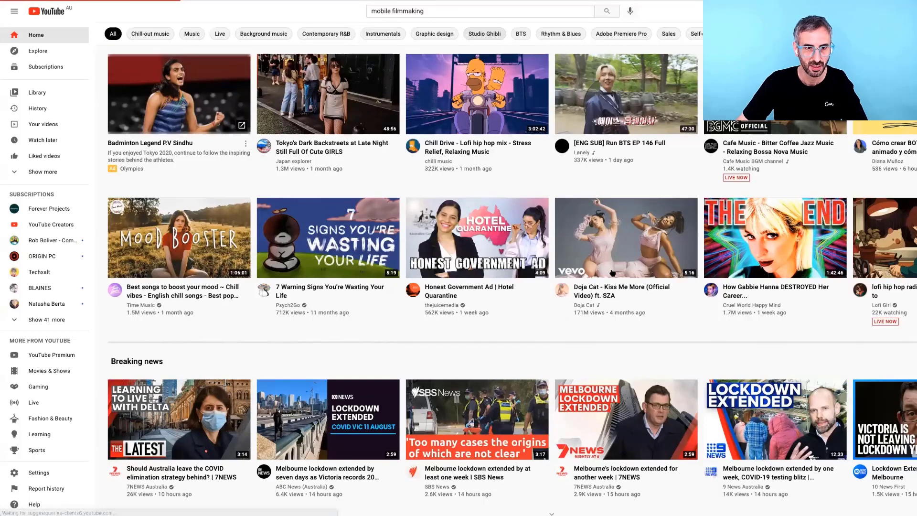
key(Return)
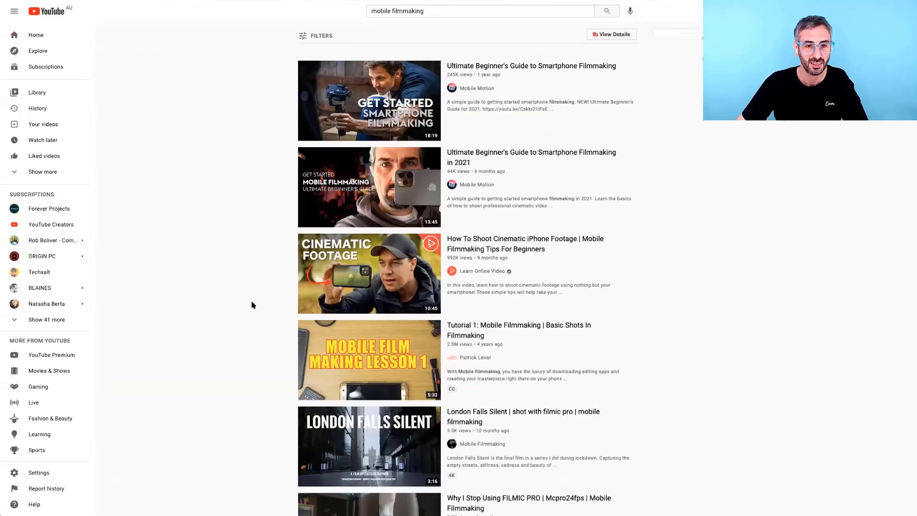
scroll(423, 358, down, 1)
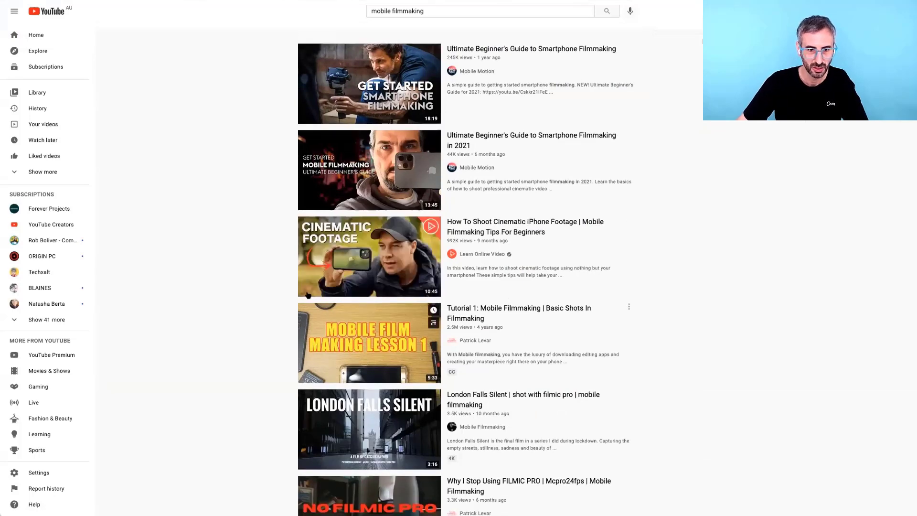
scroll(309, 295, down, 8)
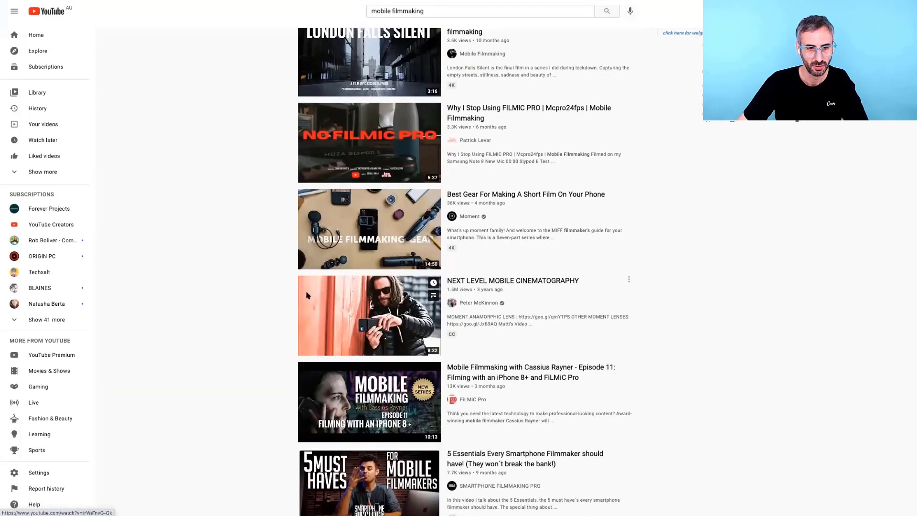
scroll(307, 295, down, 9)
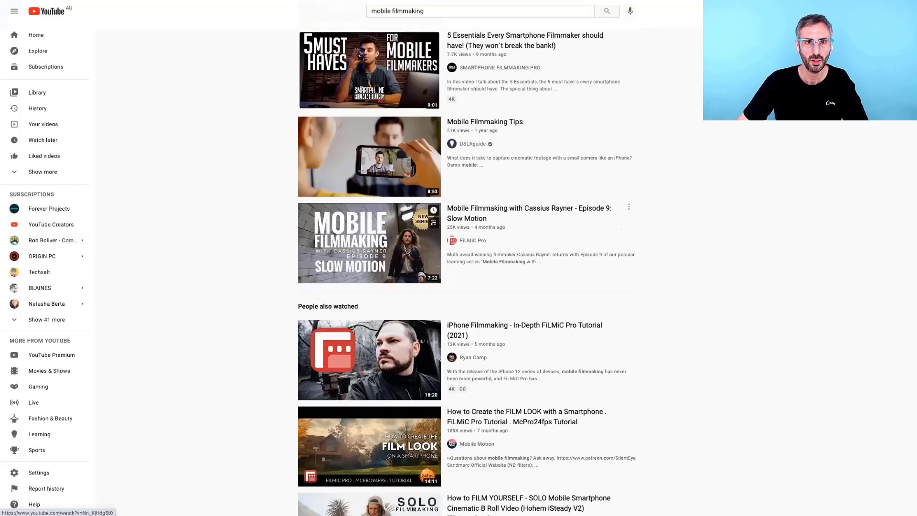
scroll(308, 296, down, 6)
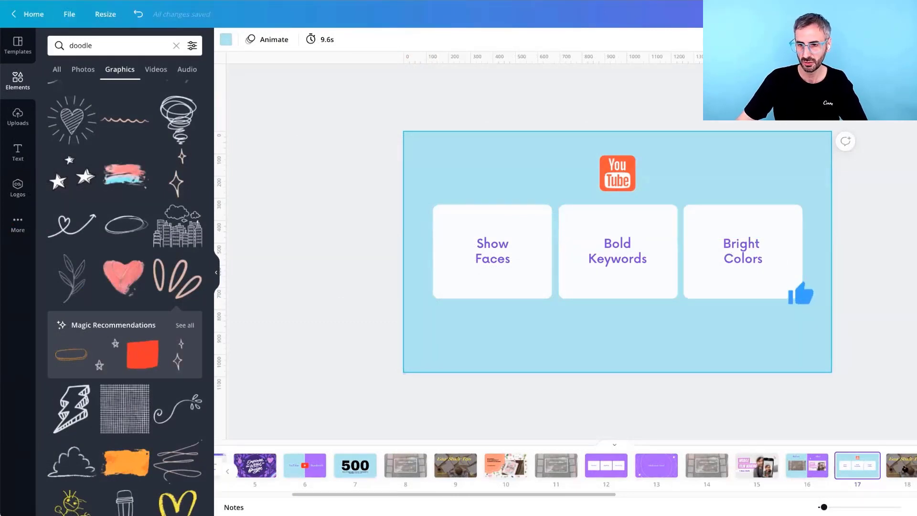
Open the "Easy Study Tips" slide and shrink the view to thumbnail size to check the title's legibility.
click(903, 466)
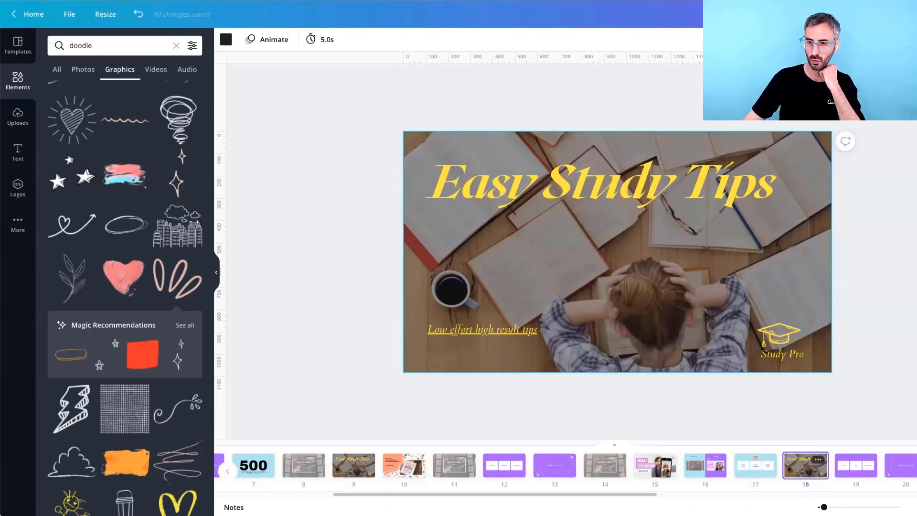
drag(825, 508, 811, 510)
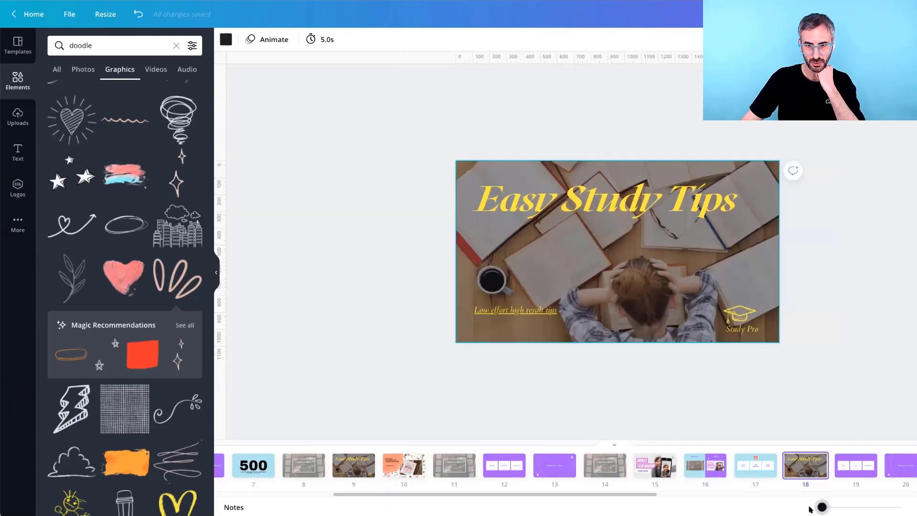
scroll(813, 267, down, 3)
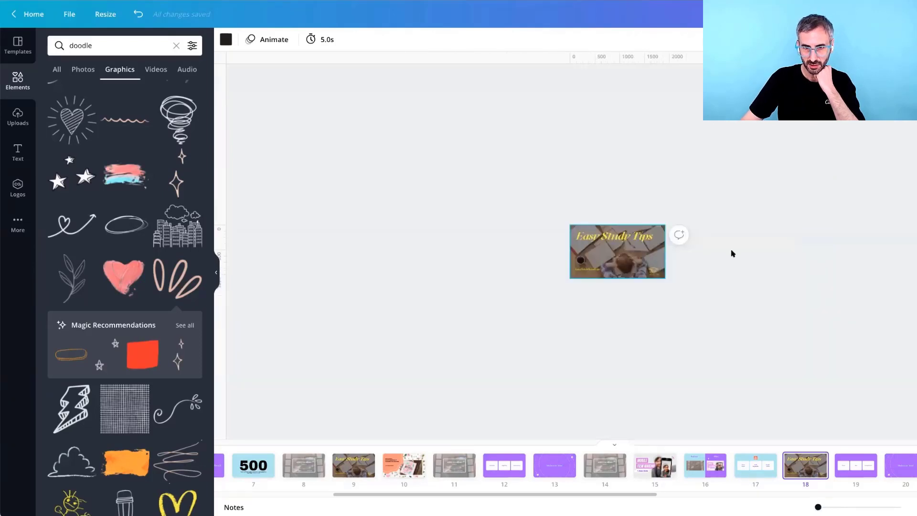
click(635, 238)
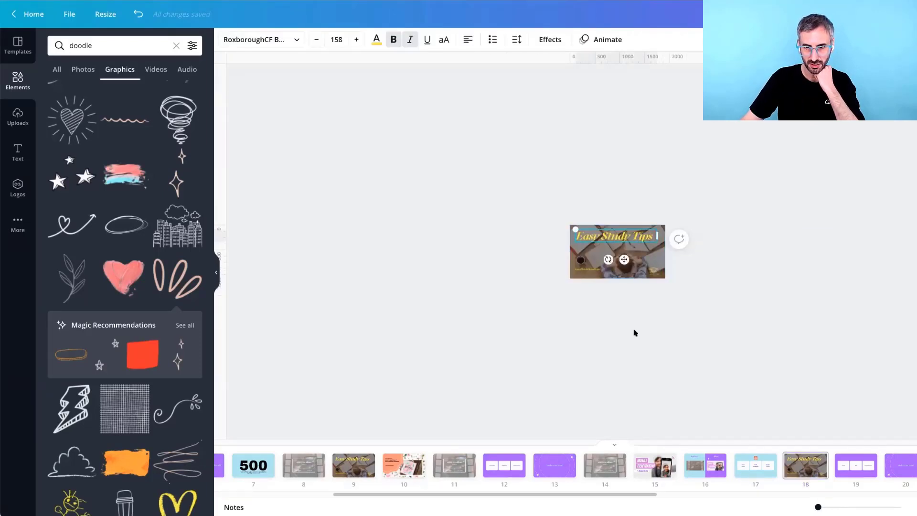
Browse the "mobile filmmaking" results on YouTube again to compare thumbnail text size with the slide's small tagline.
click(596, 270)
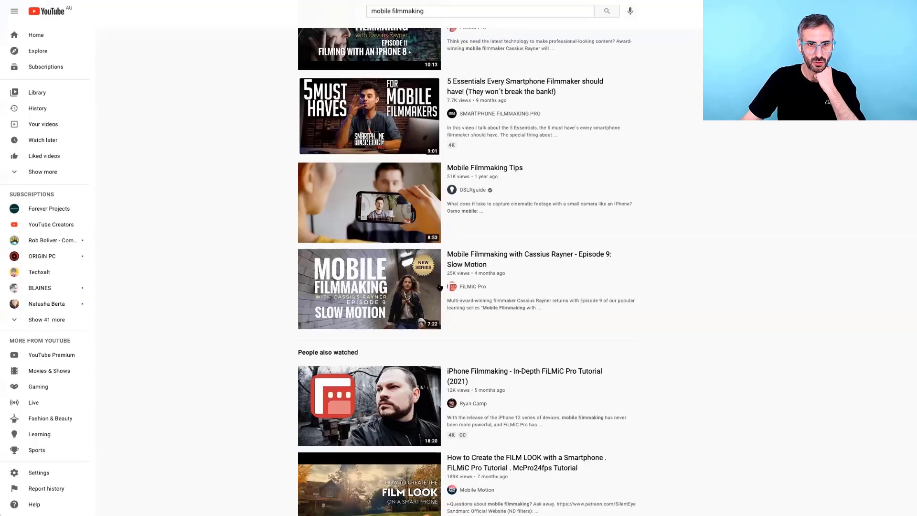
scroll(432, 167, up, 5)
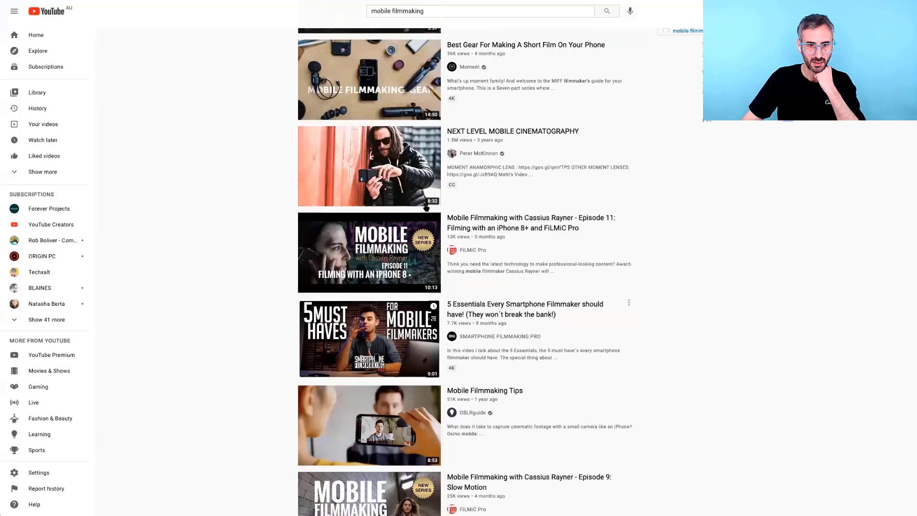
scroll(432, 227, up, 10)
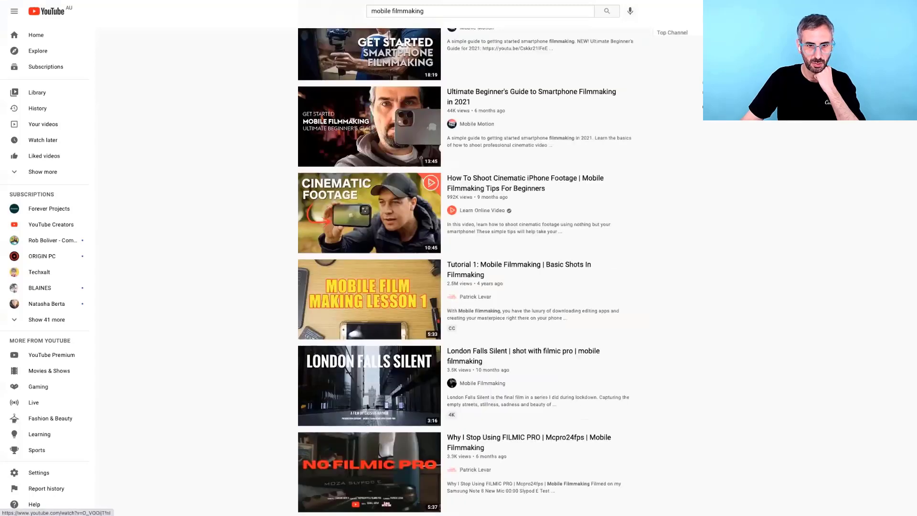
scroll(432, 287, up, 2)
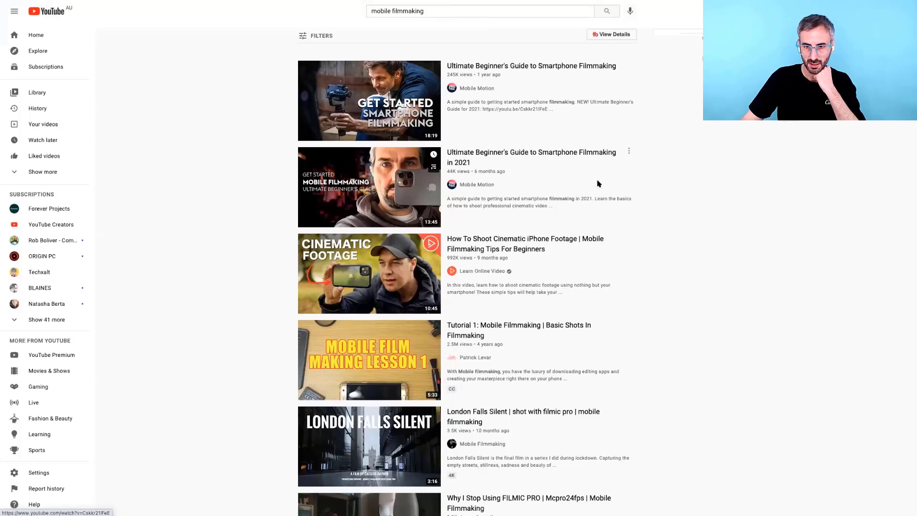
scroll(525, 258, down, 2)
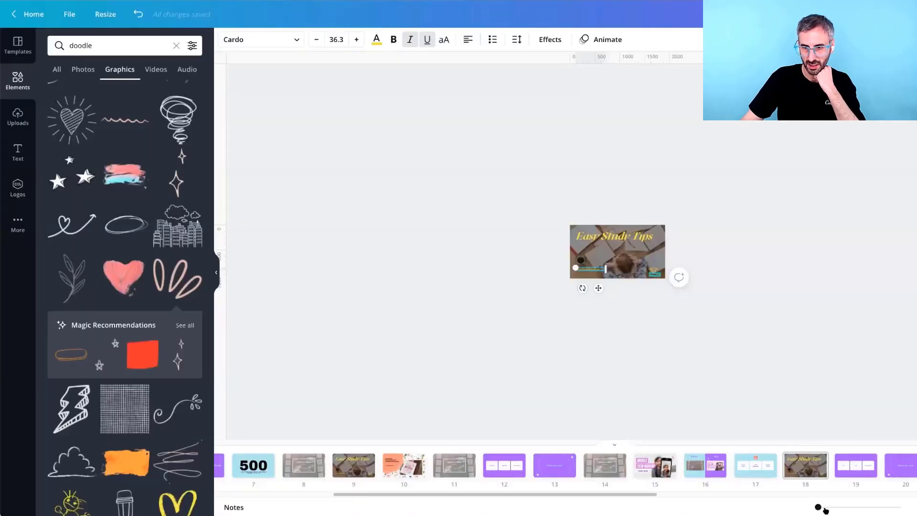
Enlarge the "Easy Study Tips" slide to read its details, and open the Fonts, Size and Composition slide.
drag(818, 507, 820, 507)
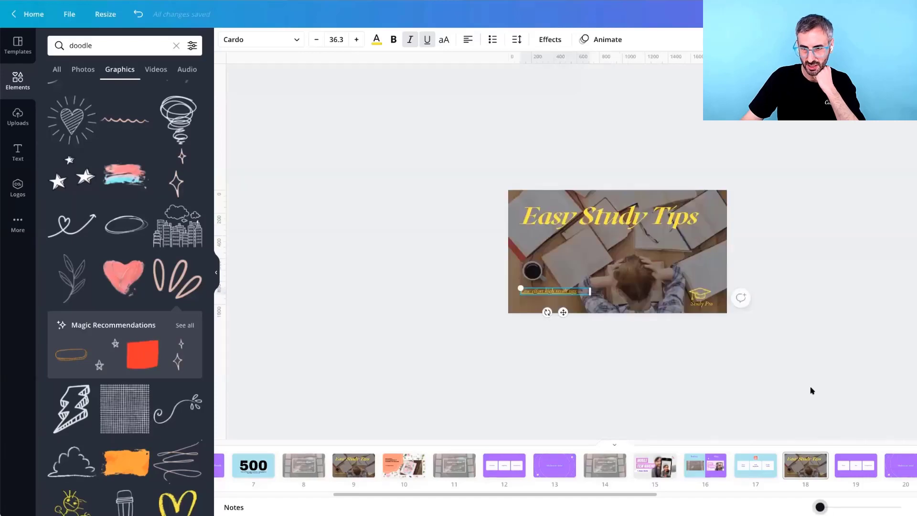
key(ctrl+equal)
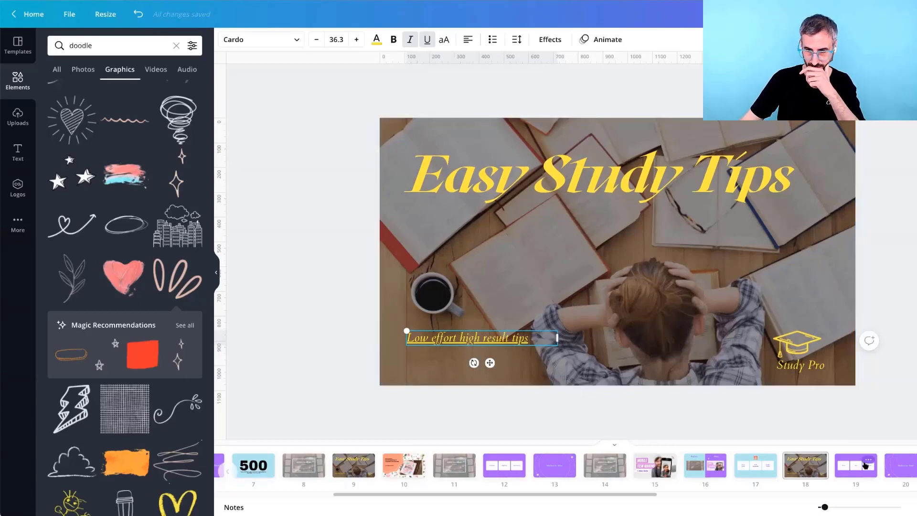
scroll(802, 468, right, 1)
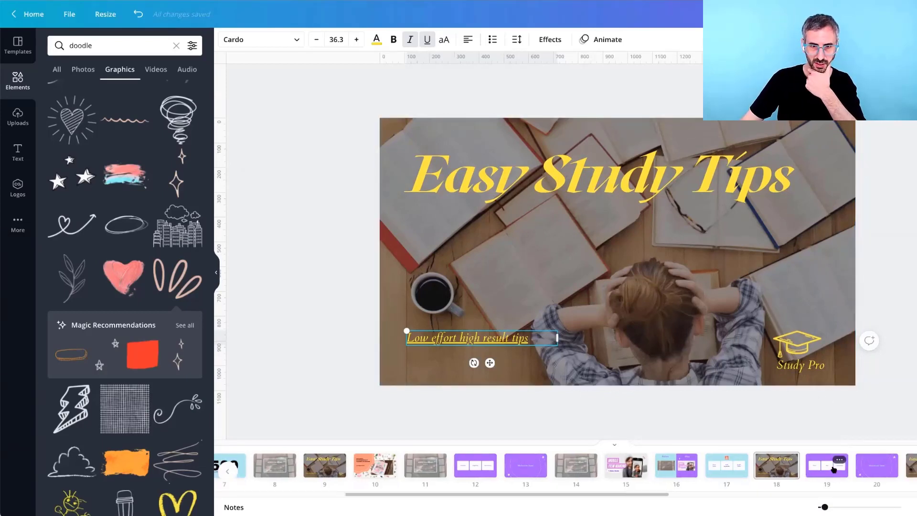
click(834, 470)
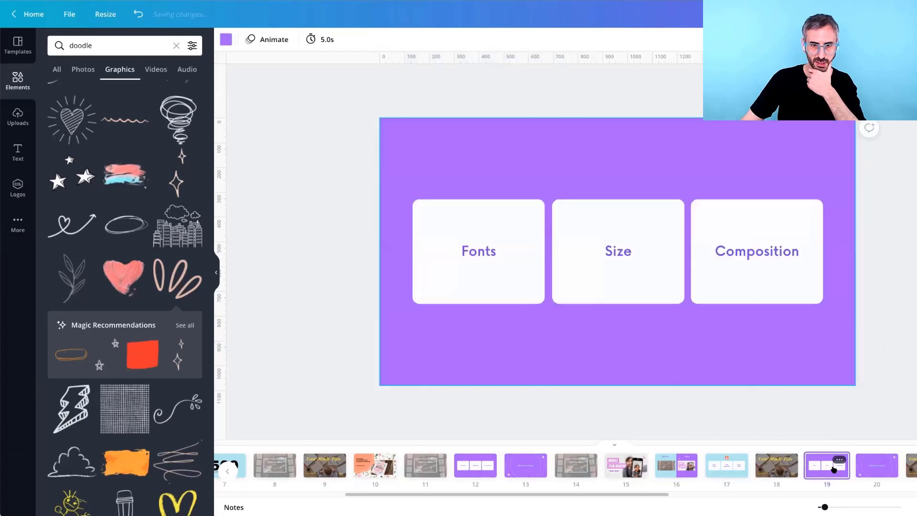
Check the title's and tagline's font and size on the "Easy Study Tips" slide against the Fonts, Size and Composition slide.
click(786, 470)
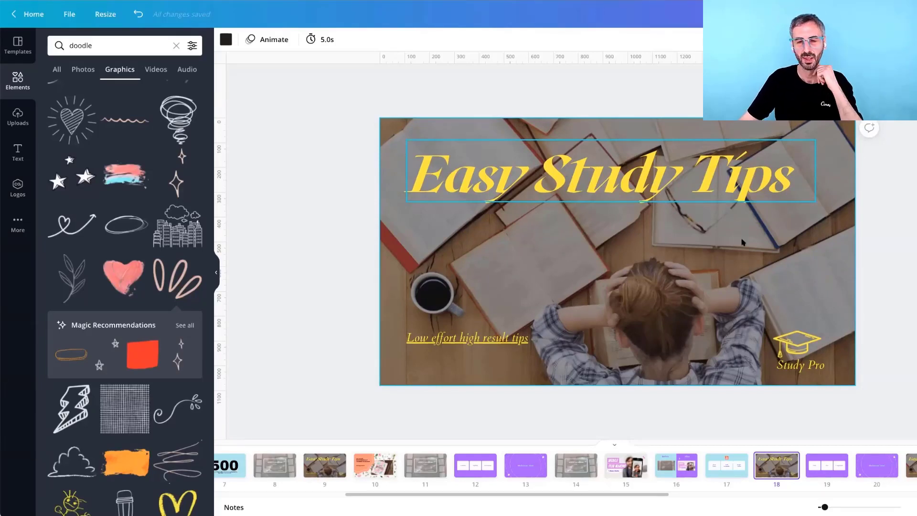
click(763, 166)
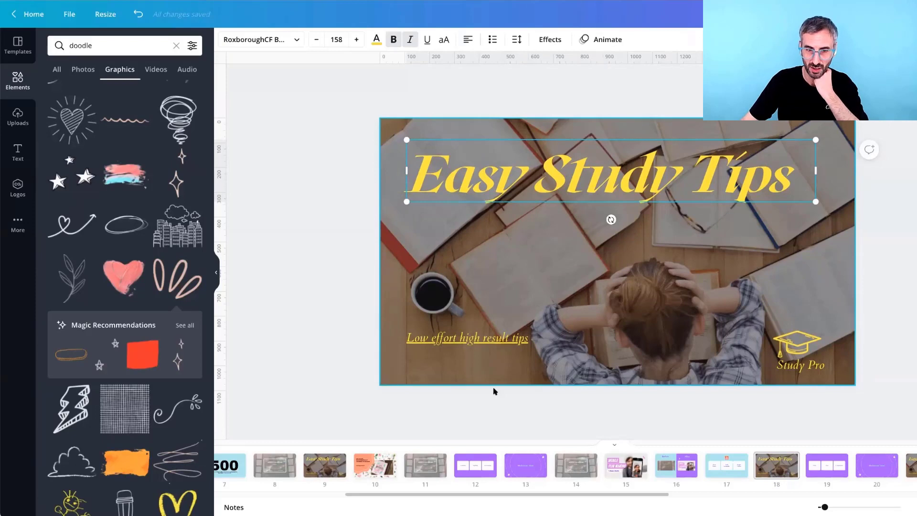
click(421, 343)
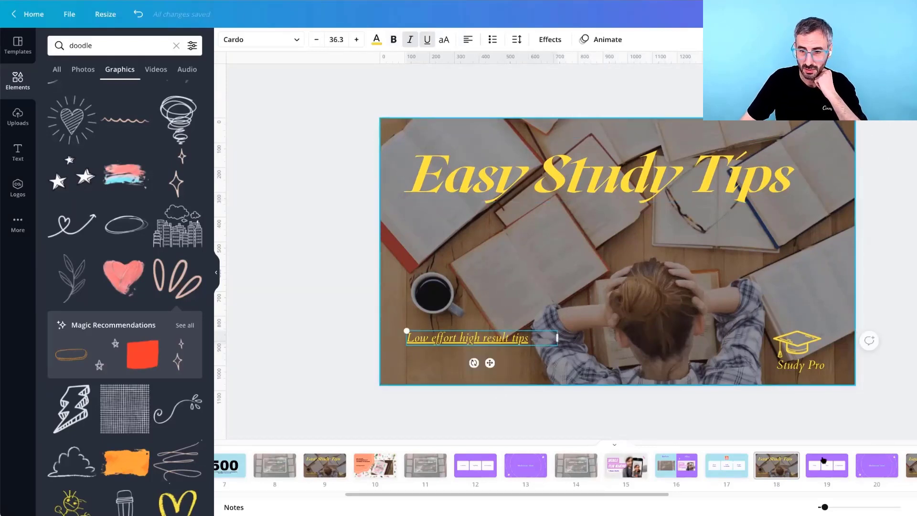
click(826, 464)
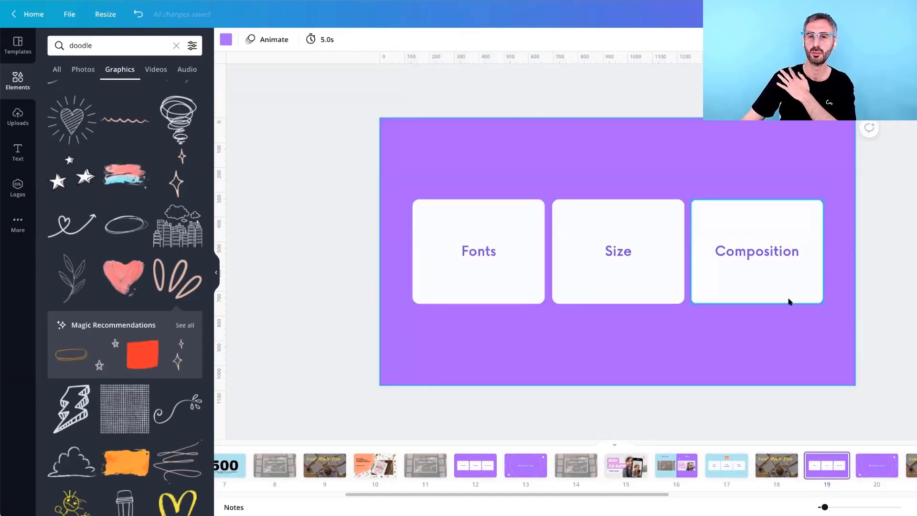
click(769, 471)
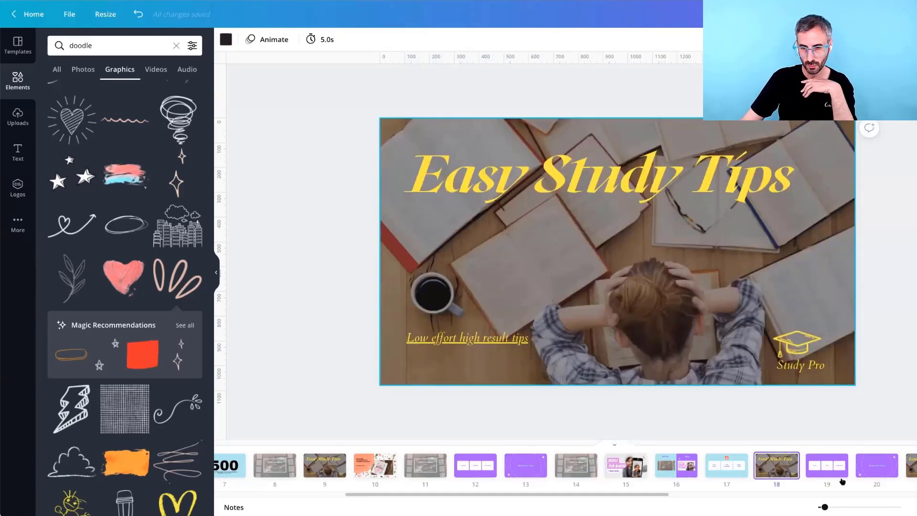
Copy the "Easy Study Tips" title onto the blank slide and select the Study Pro logo on the original slide.
mouse_move(227, 472)
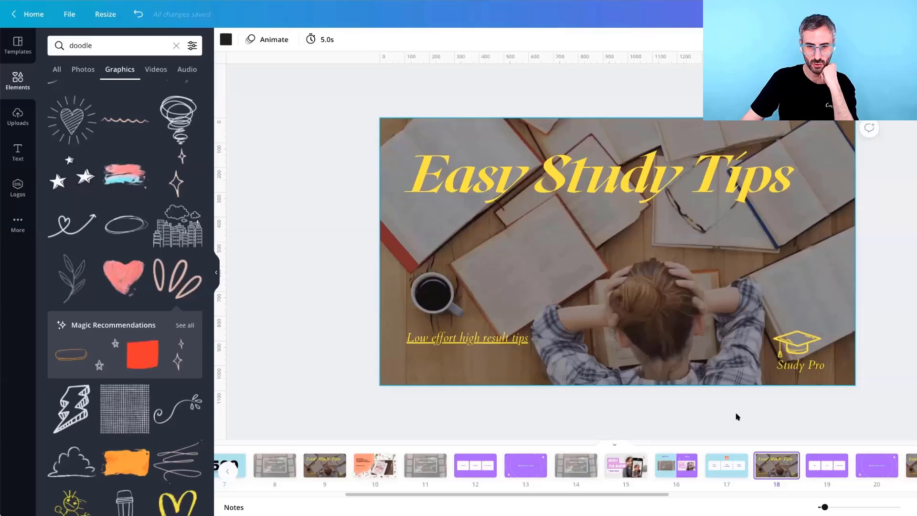
click(755, 374)
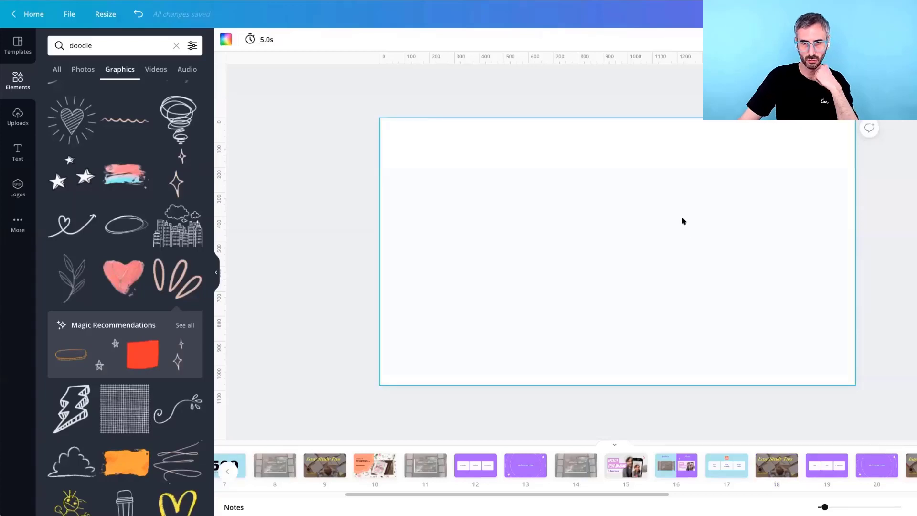
click(682, 191)
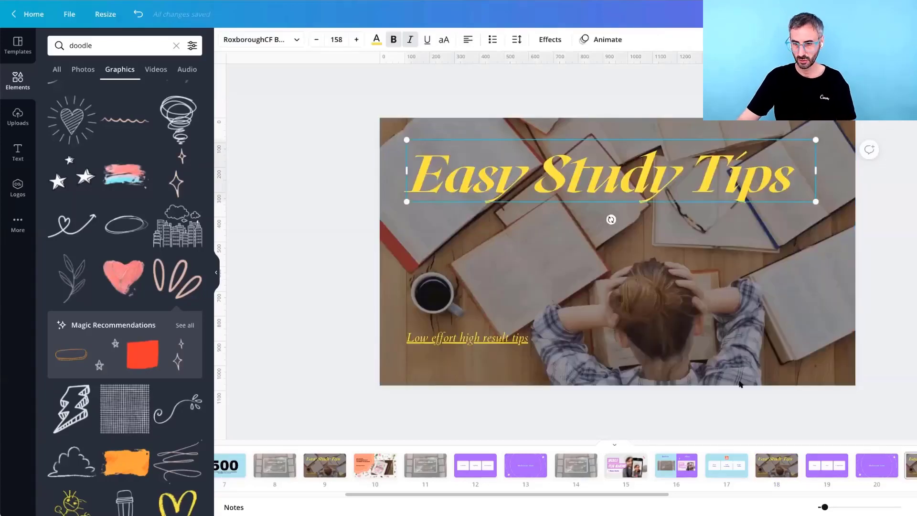
click(616, 280)
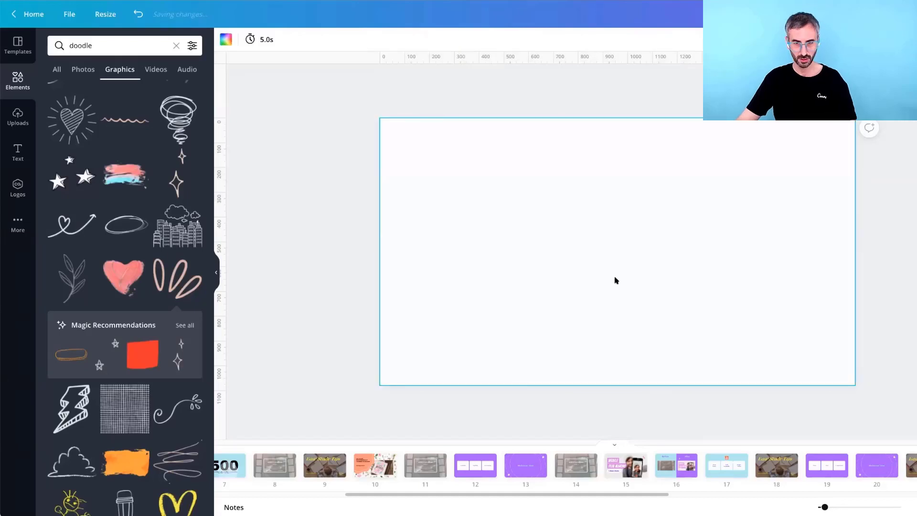
key(ctrl+z)
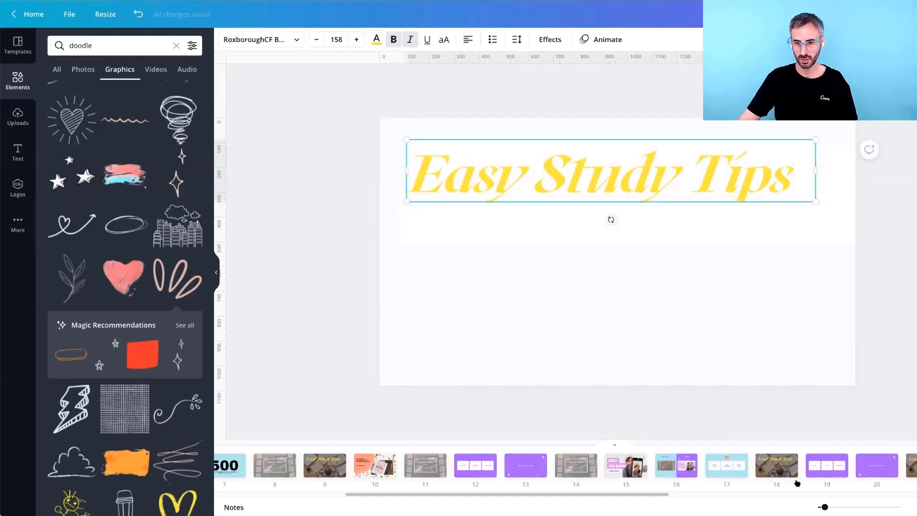
click(773, 293)
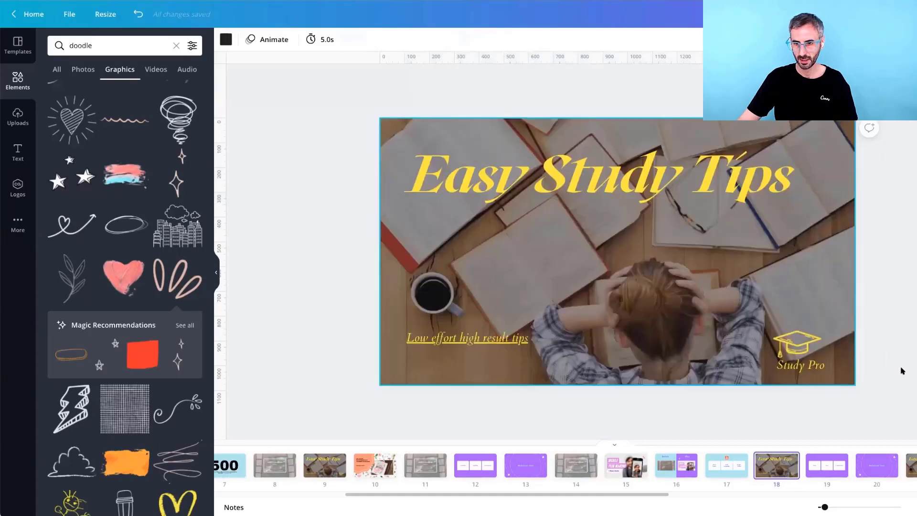
click(779, 353)
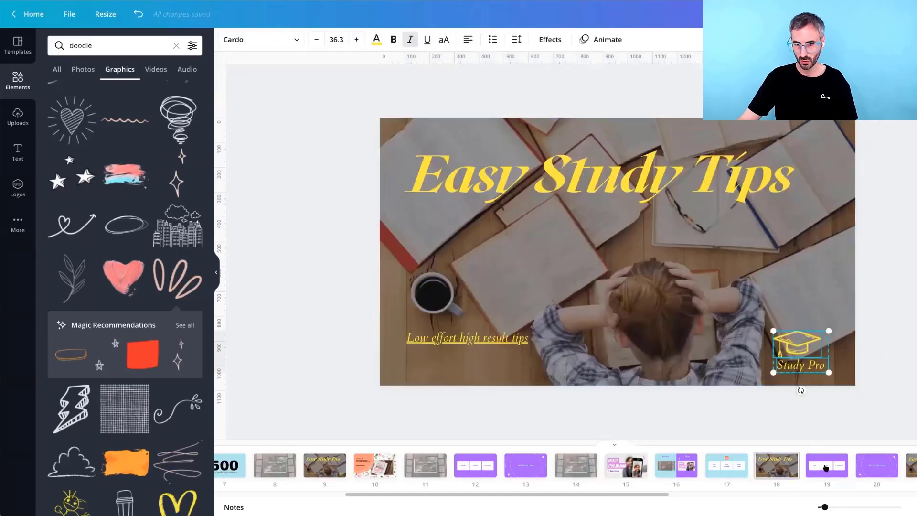
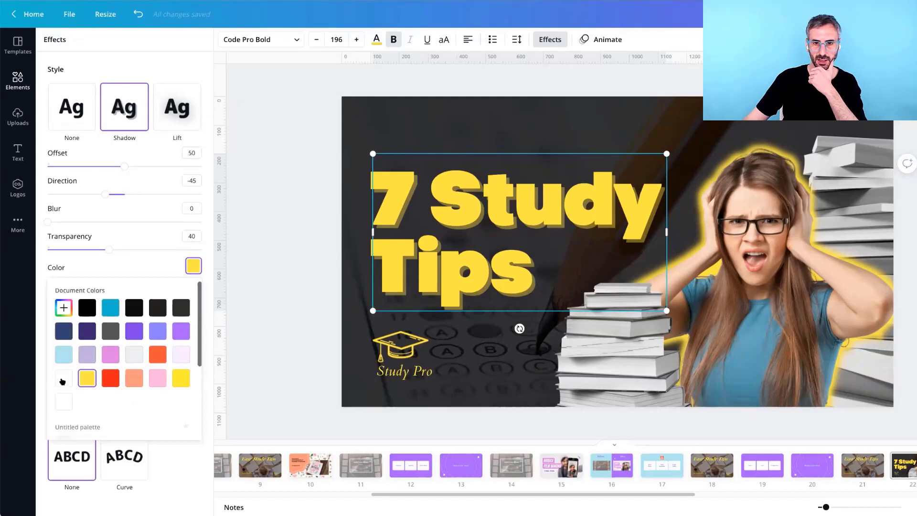
Recolor the "7 Study Tips" title's shadow to white and set its transparency to 36.
click(63, 380)
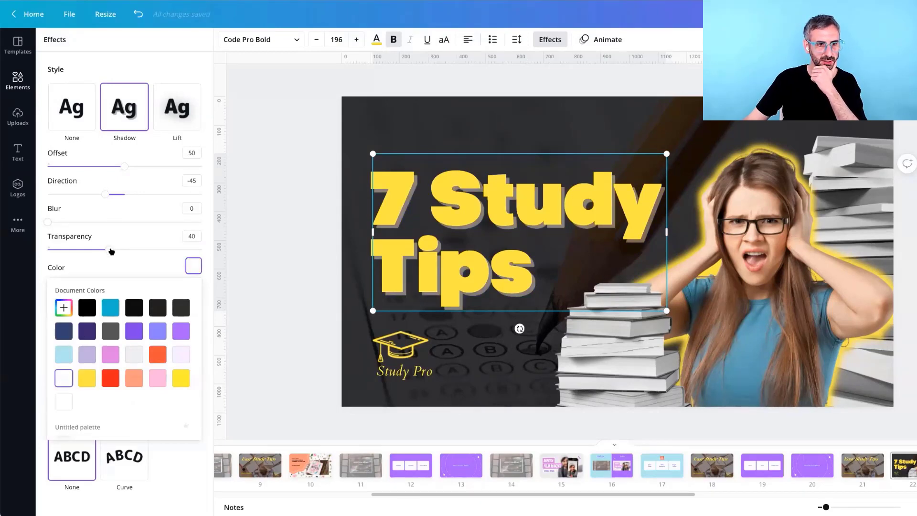
drag(111, 251, 234, 247)
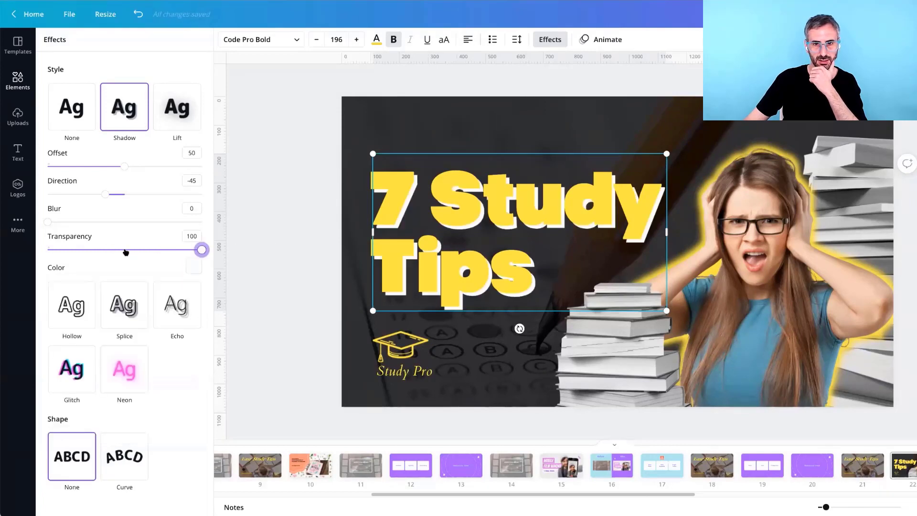
click(109, 252)
click(103, 255)
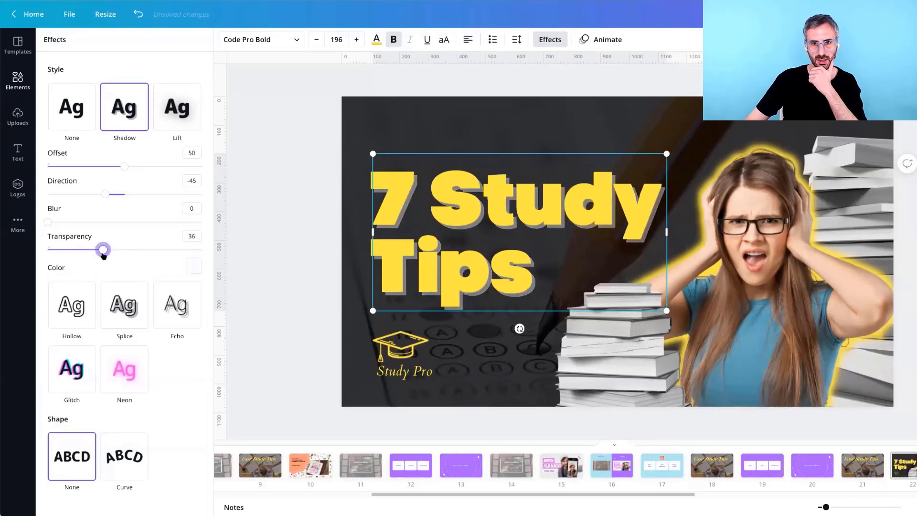
click(253, 259)
click(253, 259)
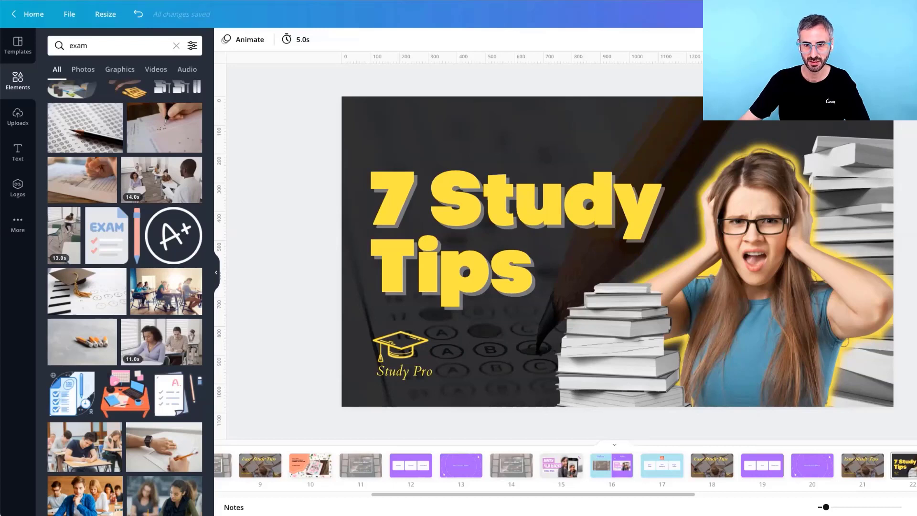
Review the finished "7 Study Tips" slide and compare it with the version that has an all-caps condensed title.
scroll(550, 465, right, 2)
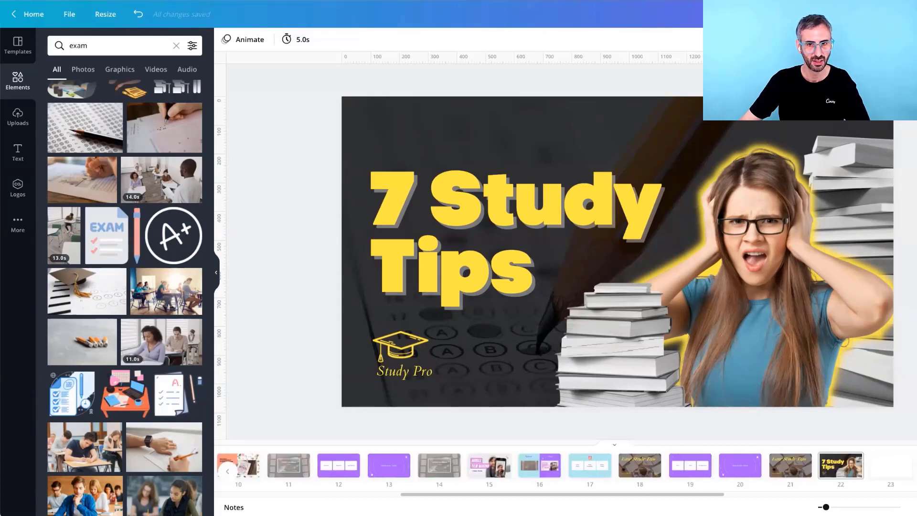
click(842, 474)
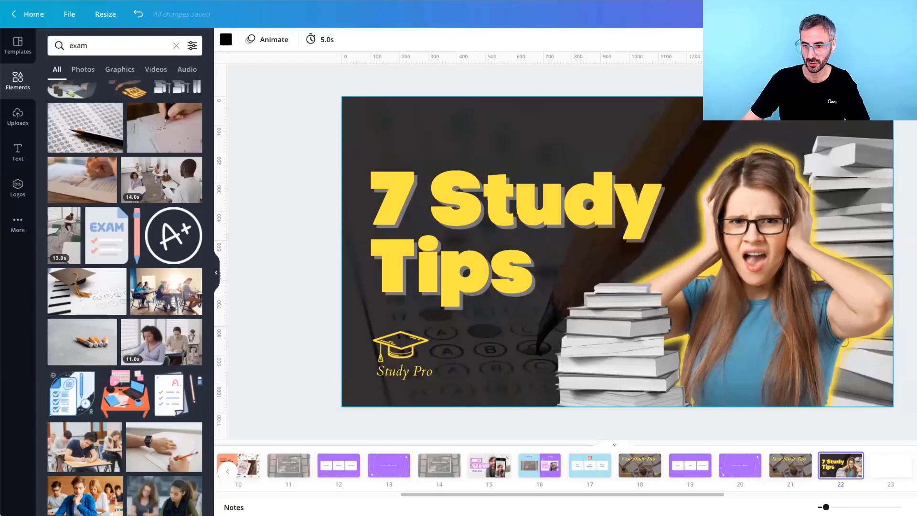
click(901, 471)
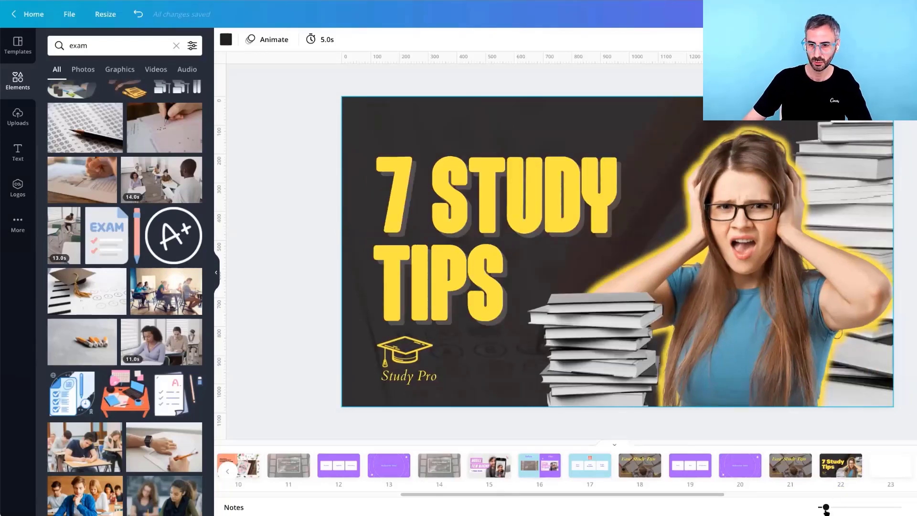
Delete the duplicate 7 Study Tips page with the condensed all-caps title and return to page 22.
key(Delete)
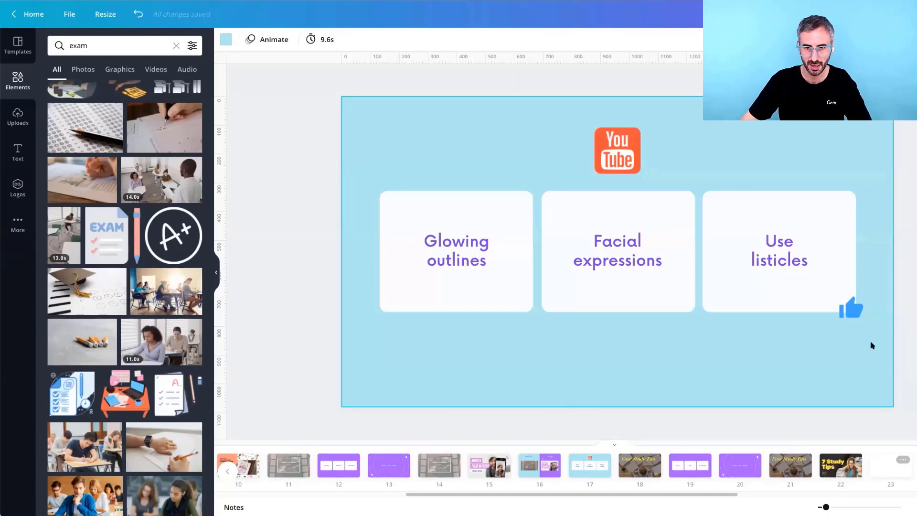
key(ctrl+z)
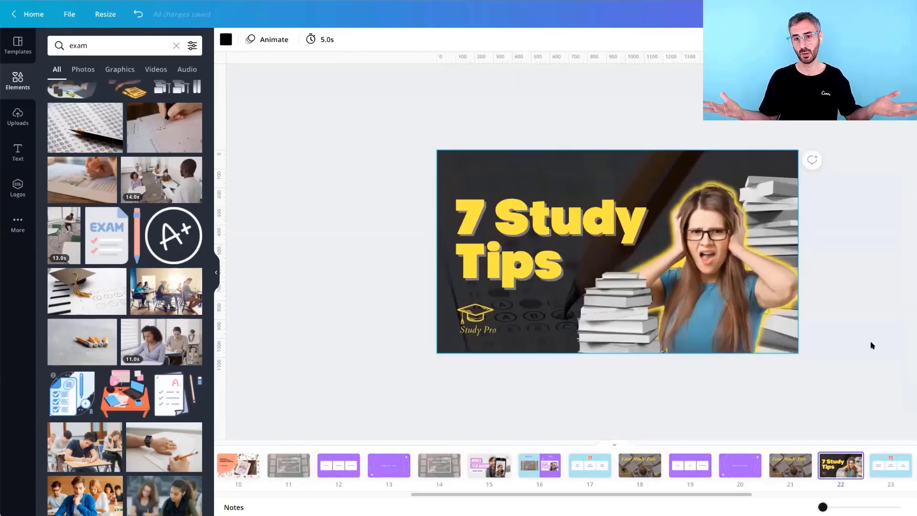
Preview the 7 Study Tips design at a very small size and enlarge it again to fit the workspace.
key(ctrl+minus)
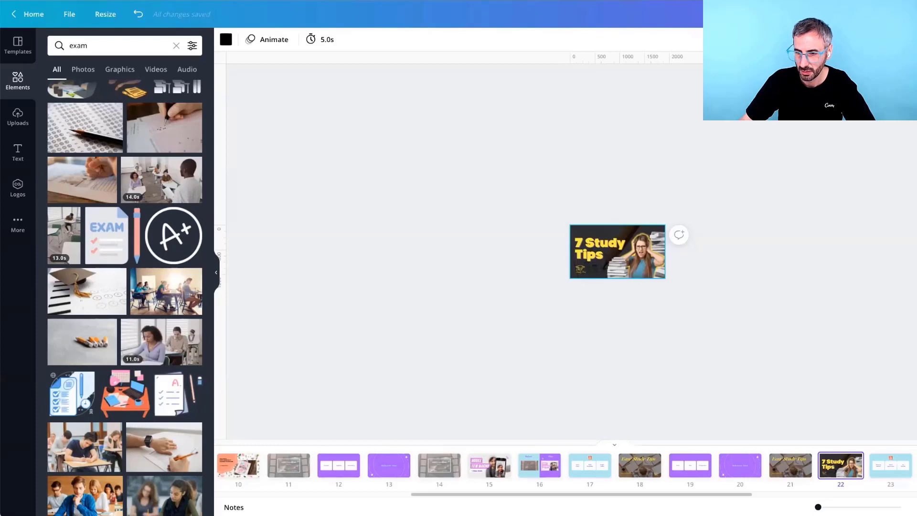
key(ctrl+minus)
key(ctrl+plus)
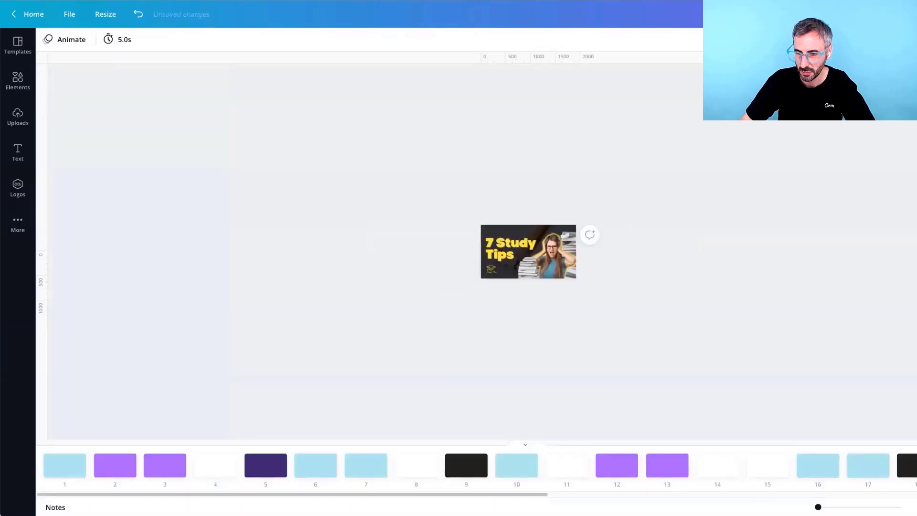
click(915, 508)
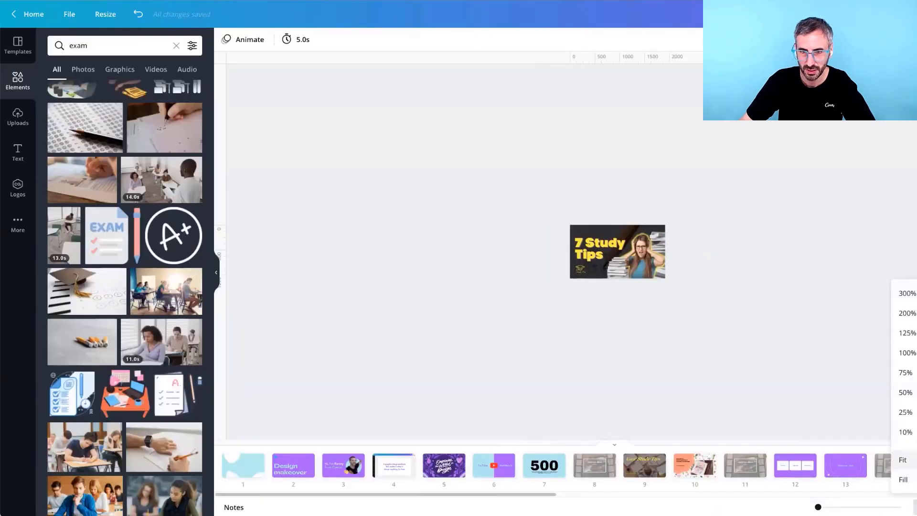
click(907, 354)
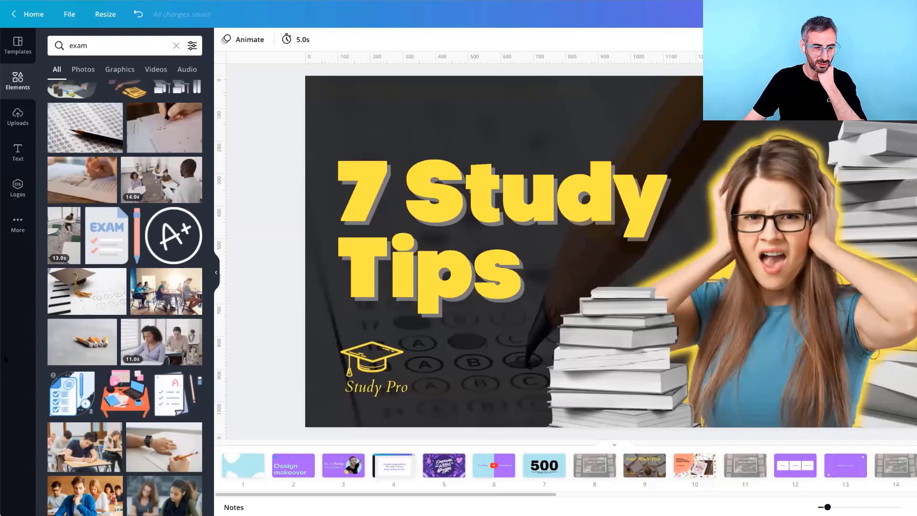
Open page 23 with the YouTube thumbnail tips and select the "Use listicles" text.
click(375, 376)
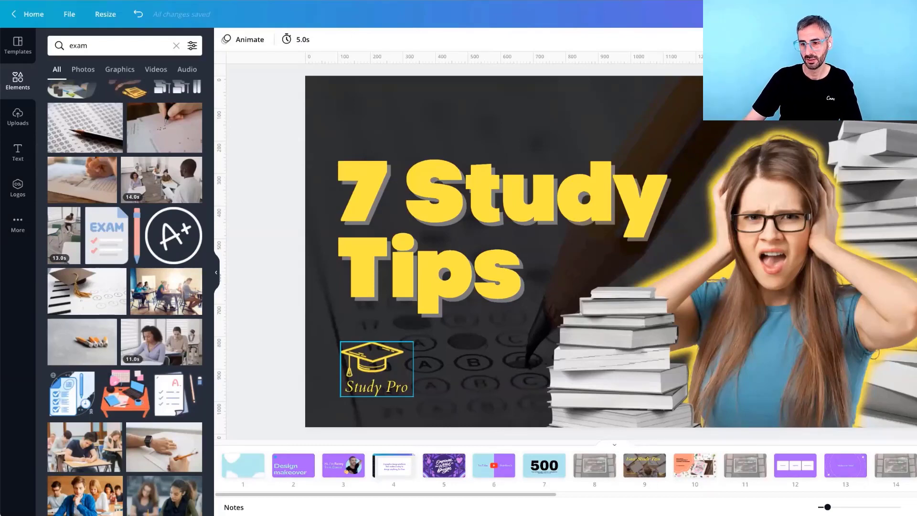
scroll(564, 466, right, 3)
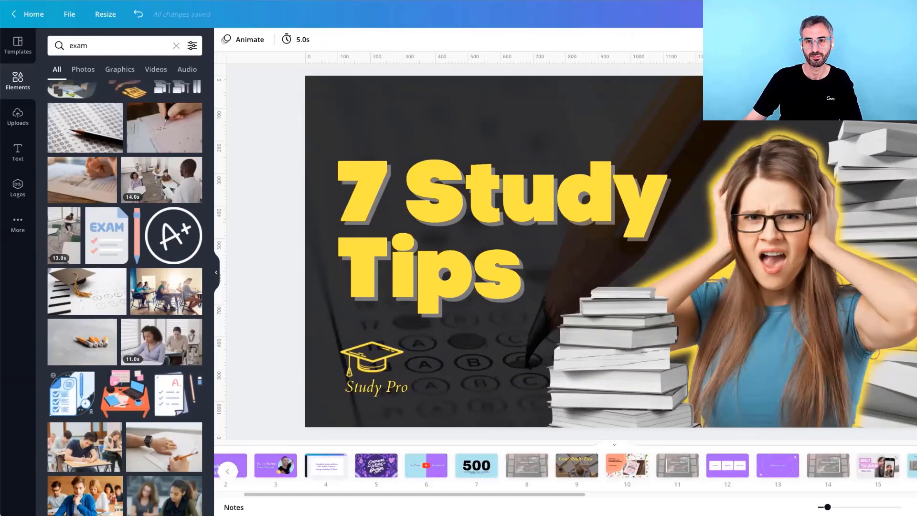
scroll(564, 465, right, 3)
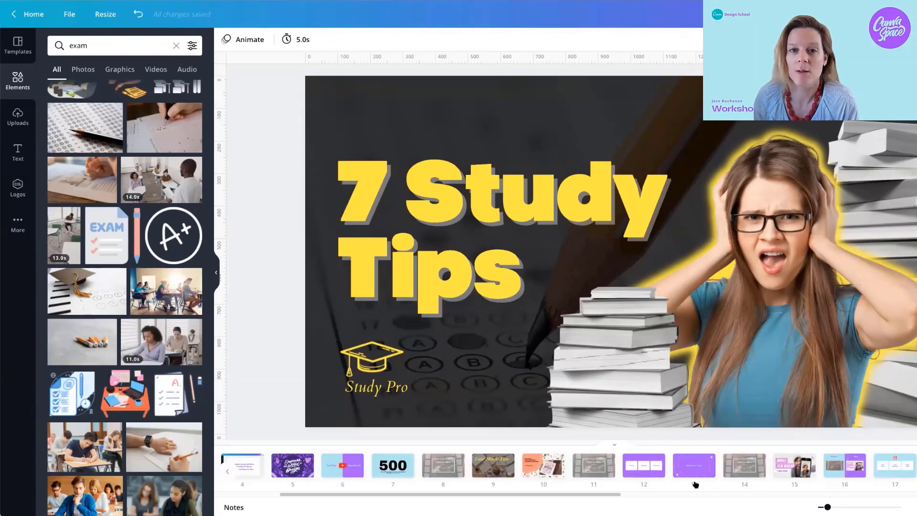
scroll(877, 470, right, 3)
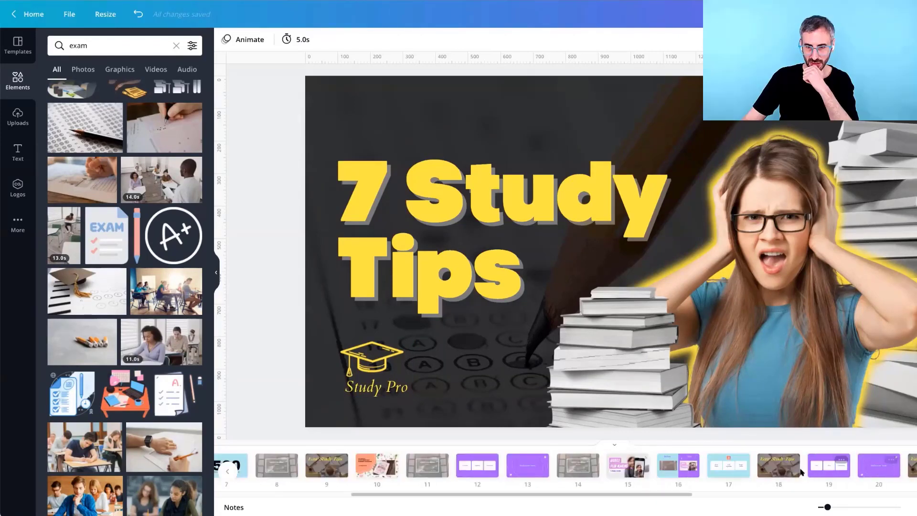
scroll(804, 470, right, 1)
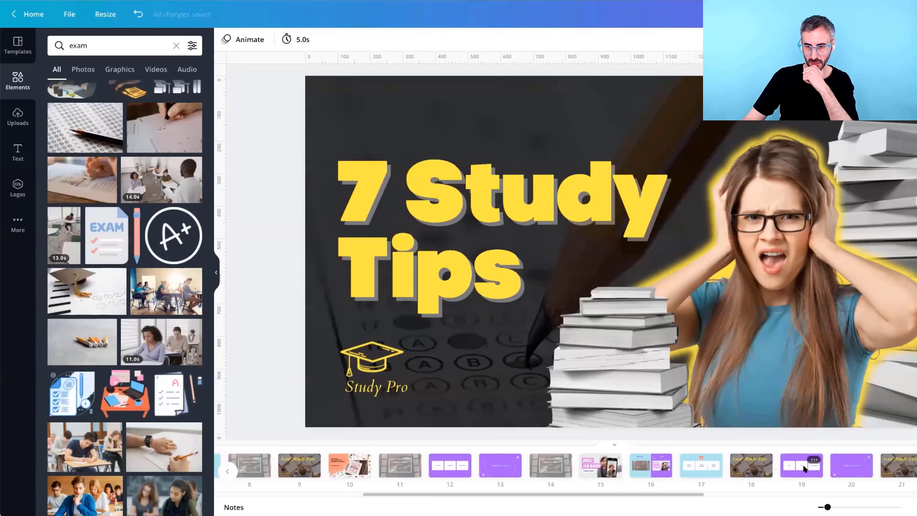
scroll(888, 470, right, 2)
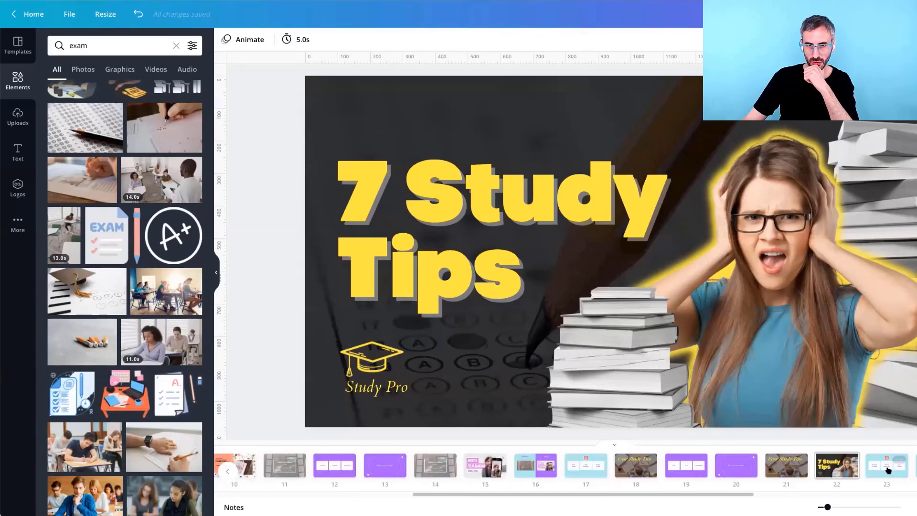
click(887, 469)
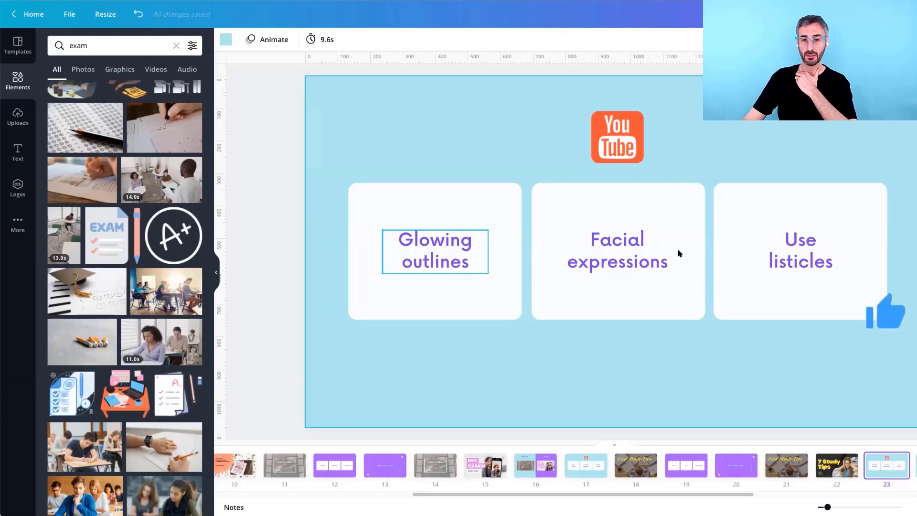
click(821, 246)
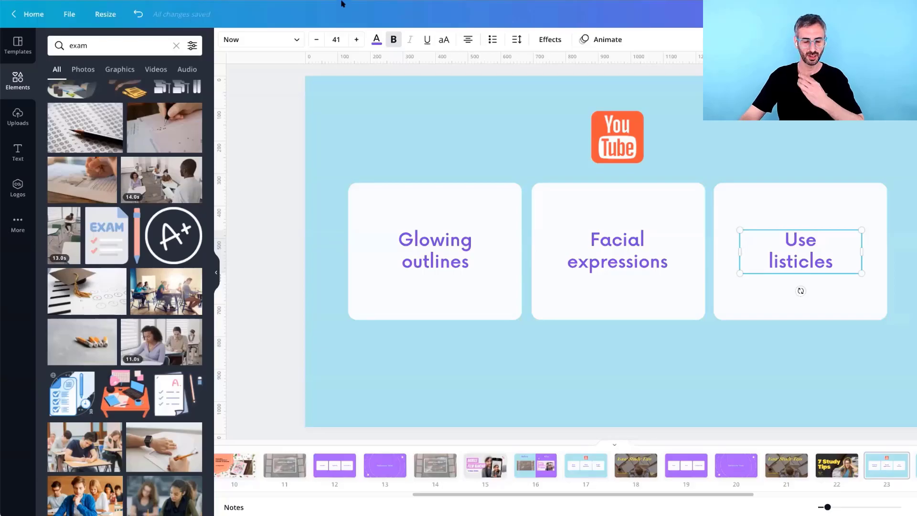
Switch to YouTube and search for "study tips".
key(alt+Tab)
key(slash)
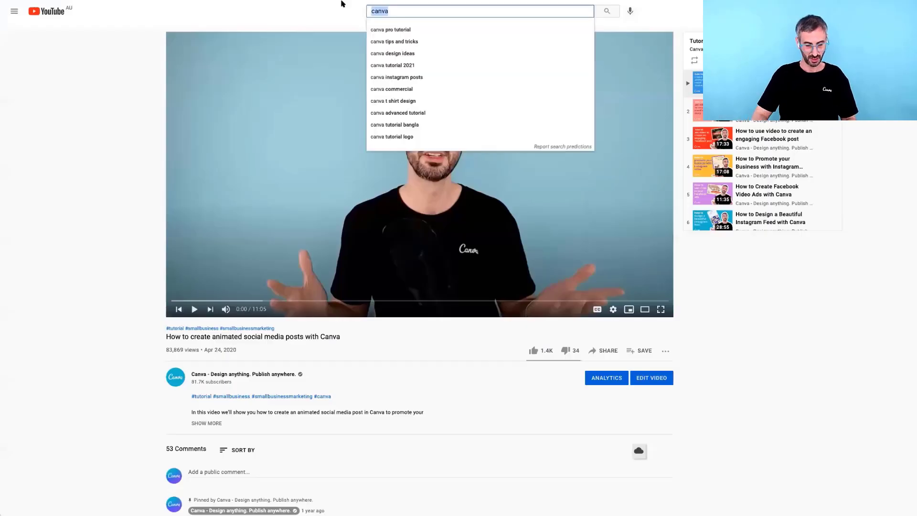
text(stu)
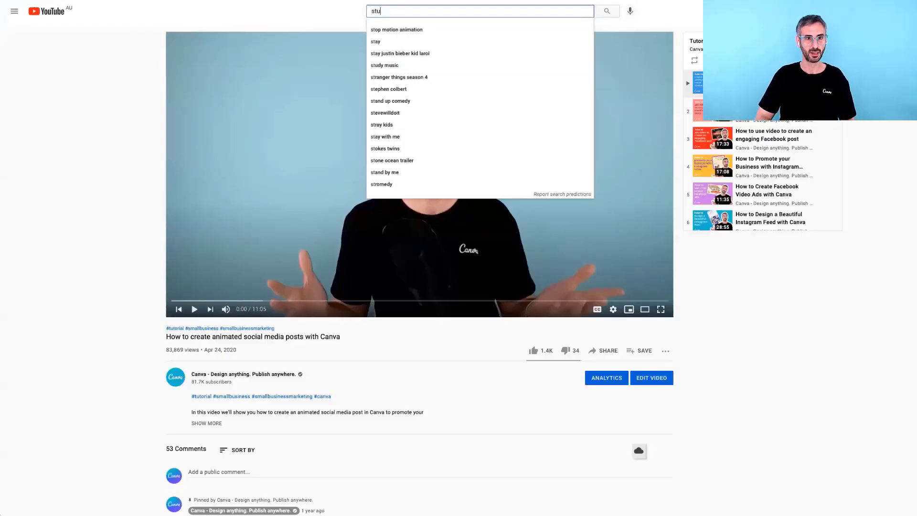
text(dy tip)
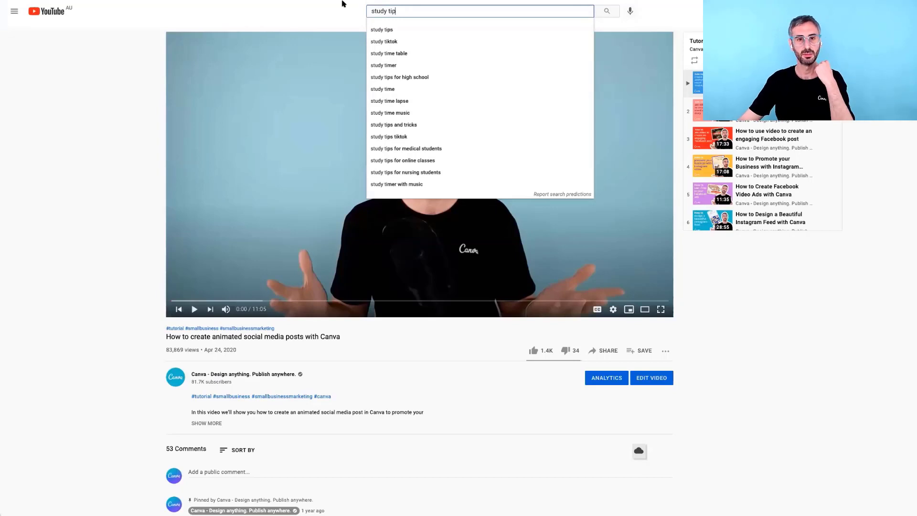
text(s)
key(Return)
key(Return)
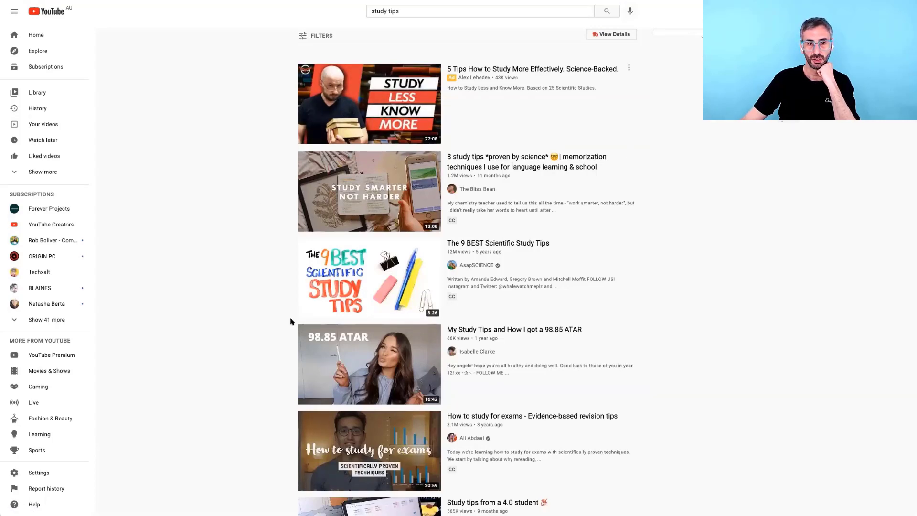
Examine the thumbnails and titles of the study tips search results for listicle wording and facial expressions.
scroll(290, 321, down, 2)
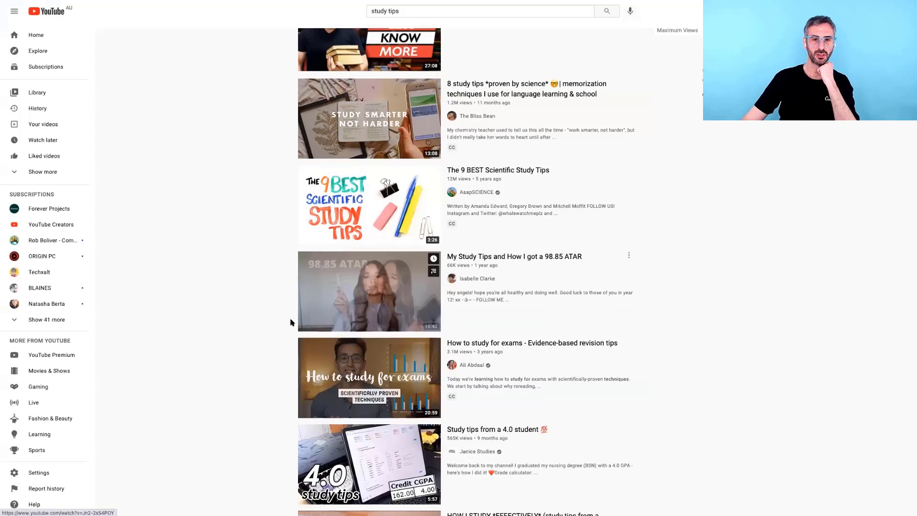
scroll(291, 328, down, 1)
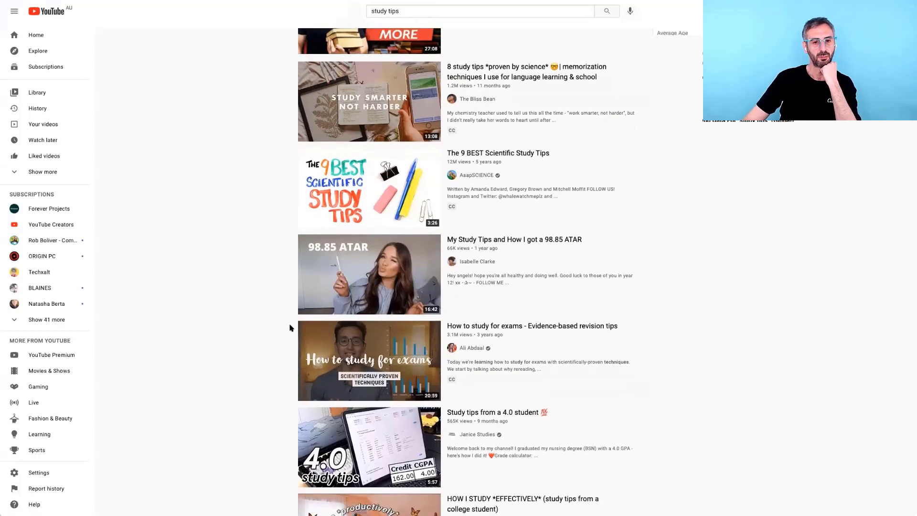
scroll(290, 327, down, 2)
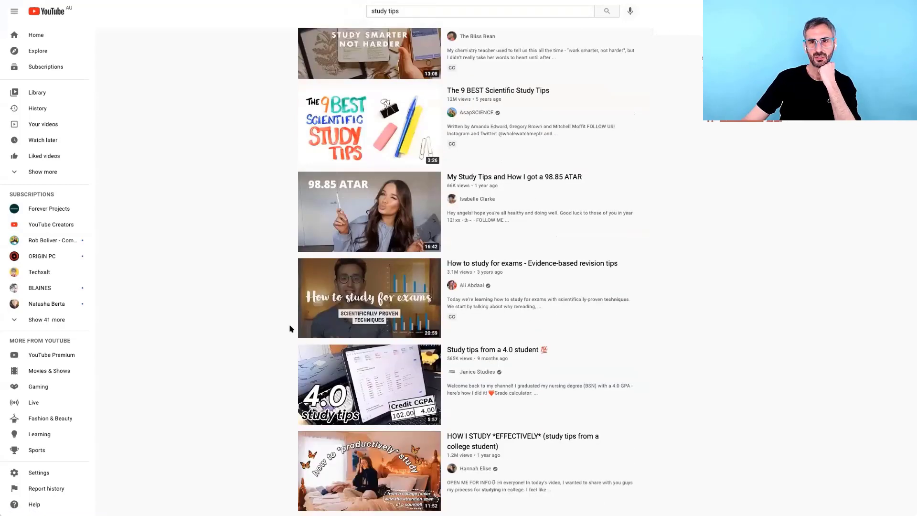
scroll(290, 328, down, 5)
scroll(201, 430, down, 4)
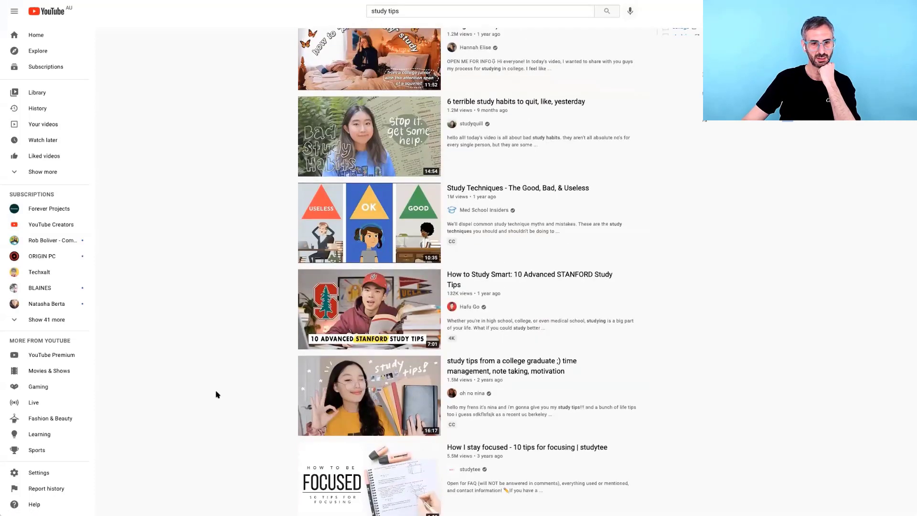
scroll(216, 394, down, 1)
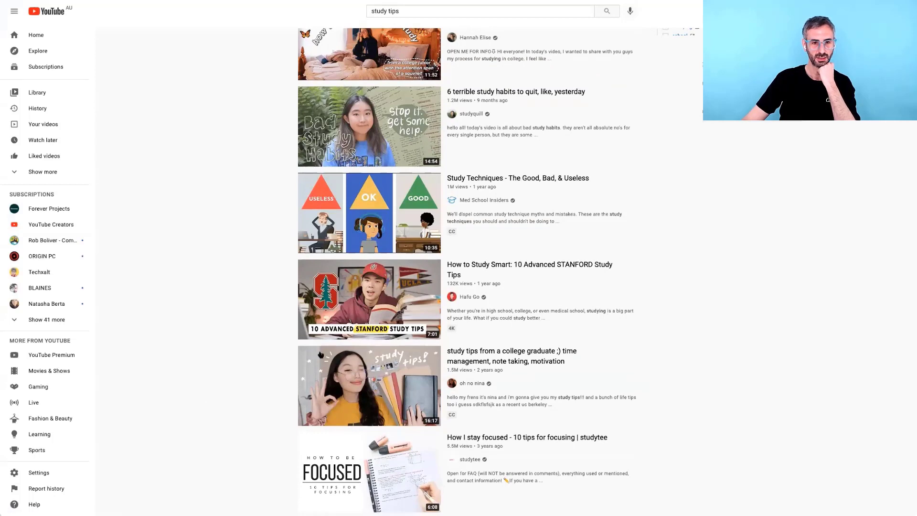
scroll(230, 403, down, 3)
scroll(196, 422, down, 1)
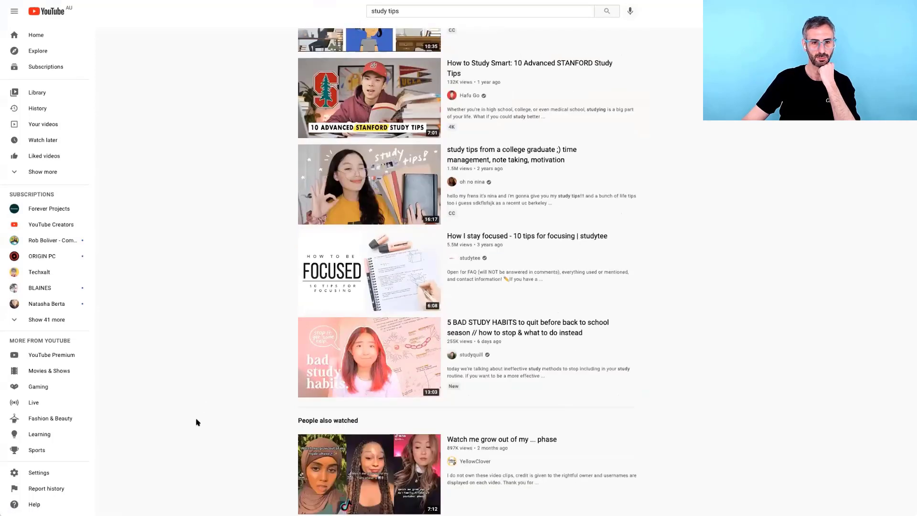
scroll(196, 422, down, 1)
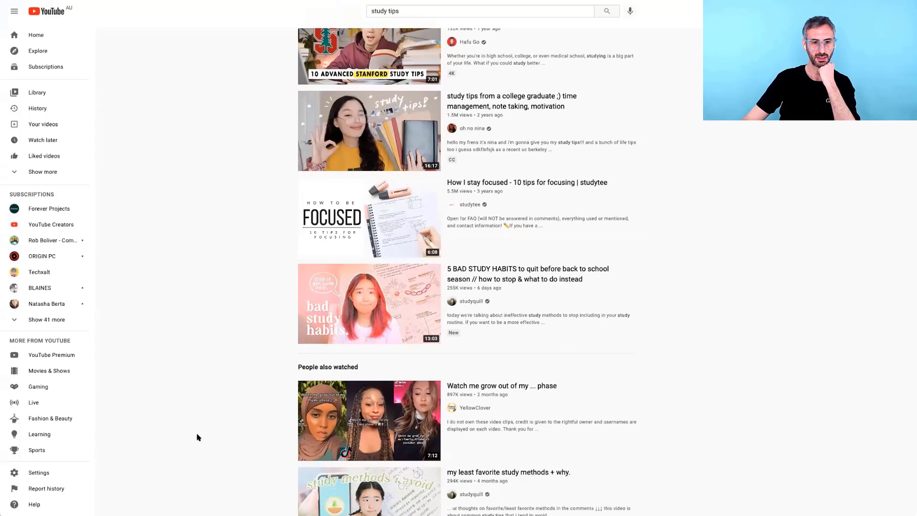
scroll(197, 438, down, 5)
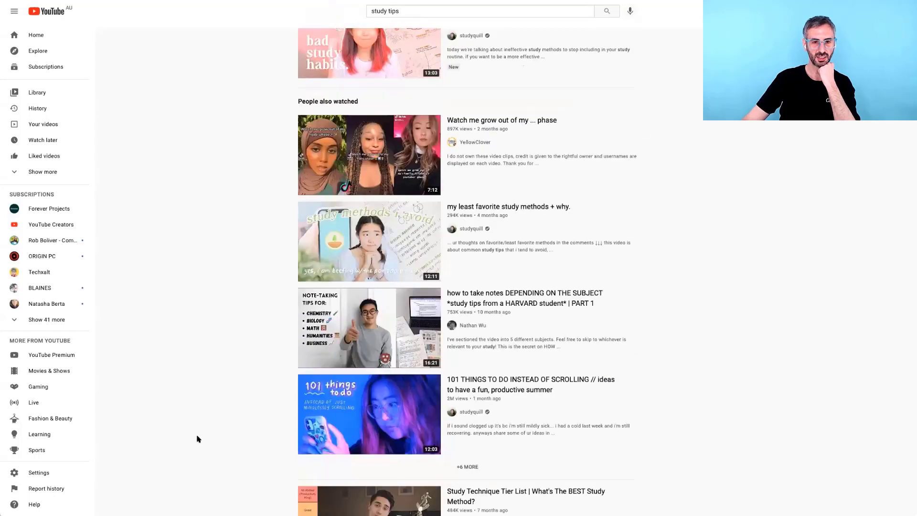
scroll(198, 439, down, 2)
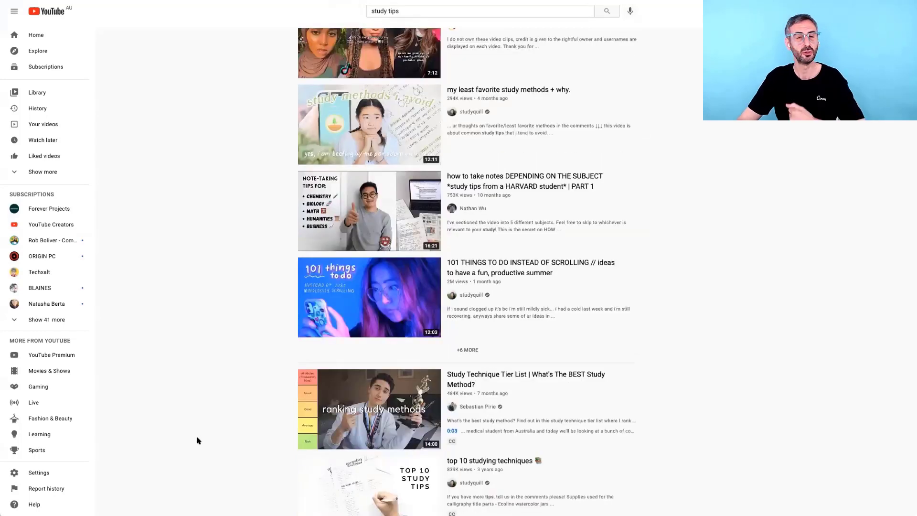
scroll(198, 440, down, 2)
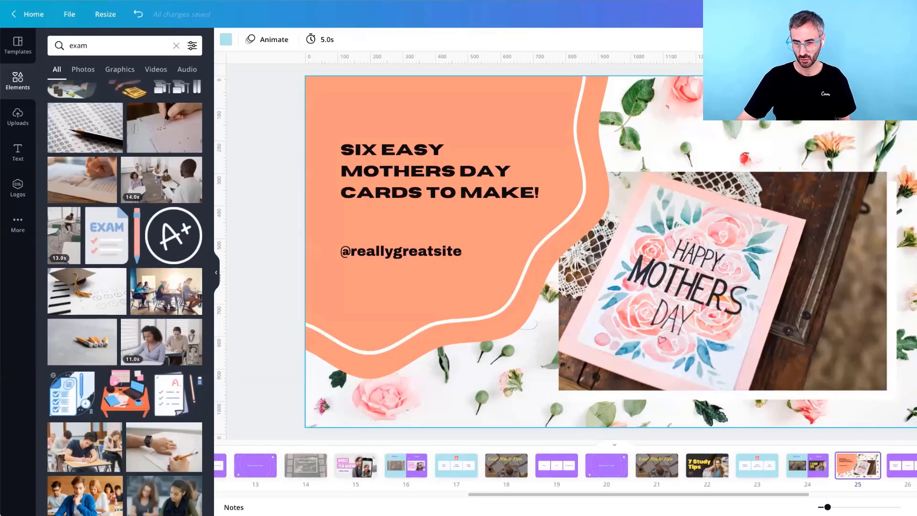
Compare the Mothers Day cards thumbnail on page 25 with the Negative Space, Contrast and Keywords points on page 26 in Canva.
click(906, 473)
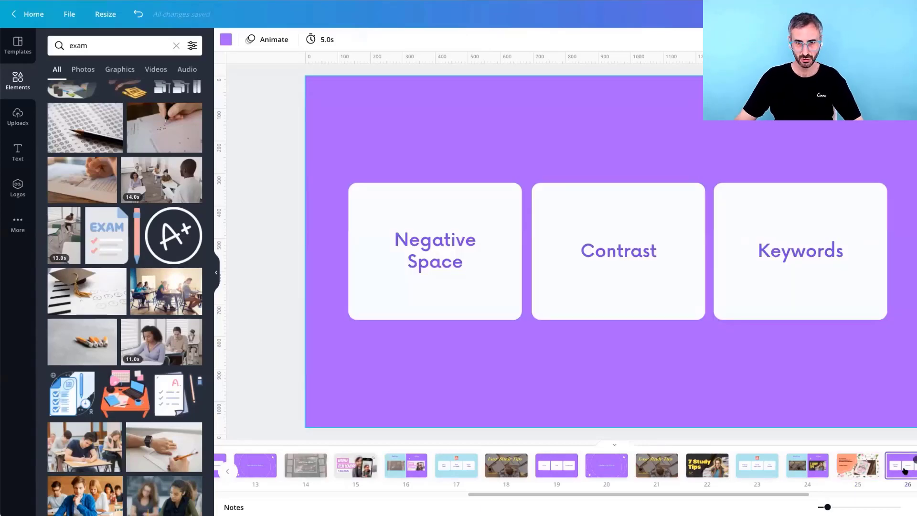
click(865, 472)
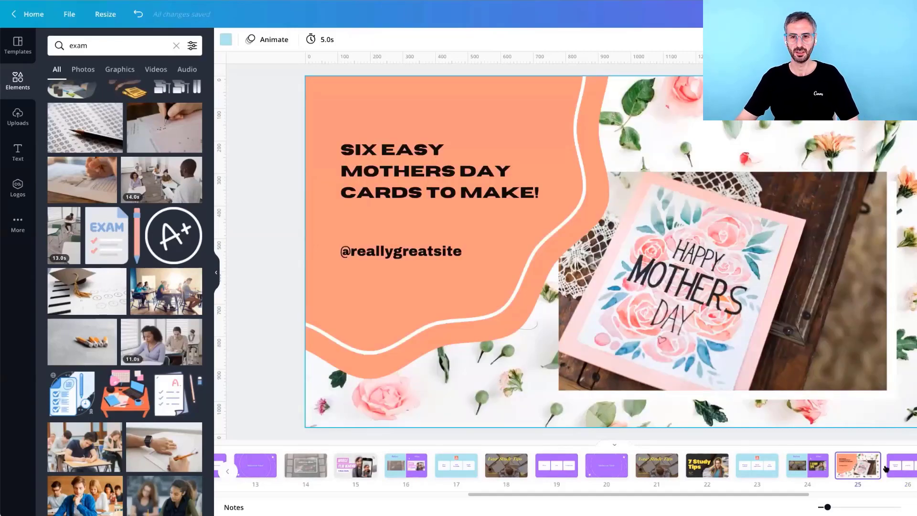
mouse_move(885, 468)
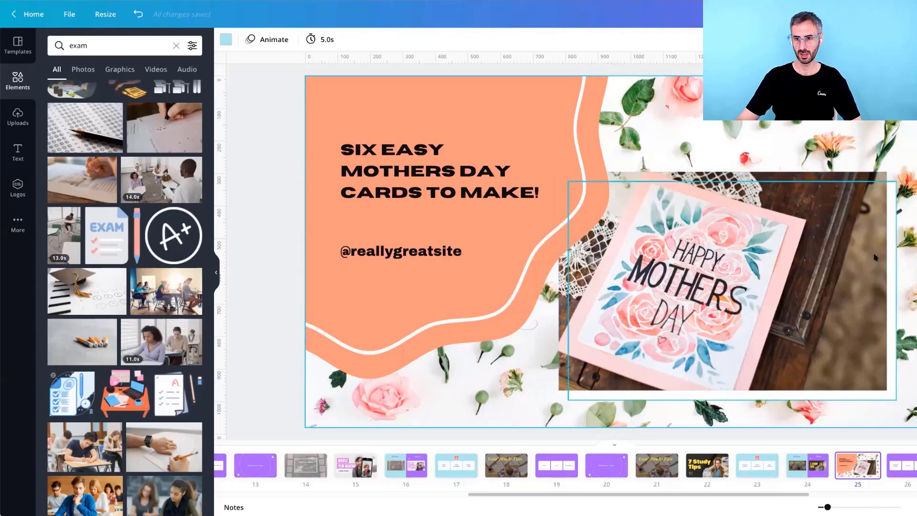
click(900, 472)
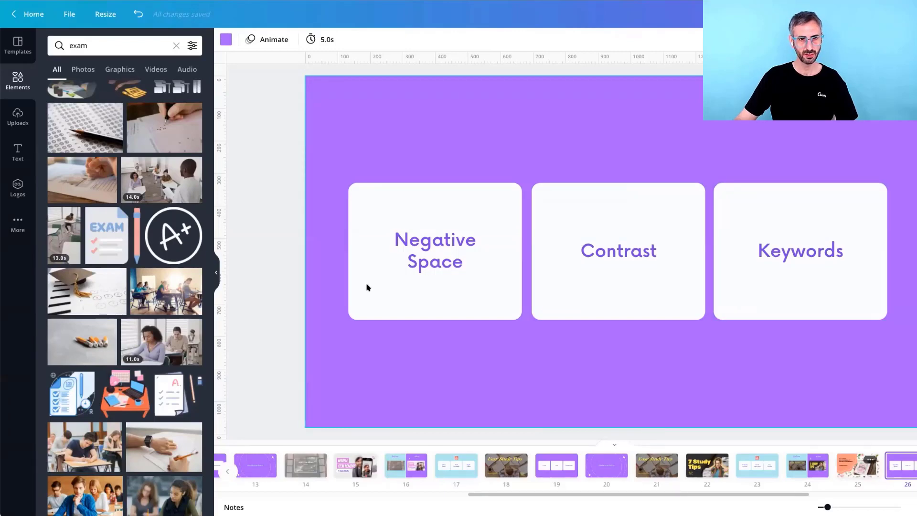
key(Left)
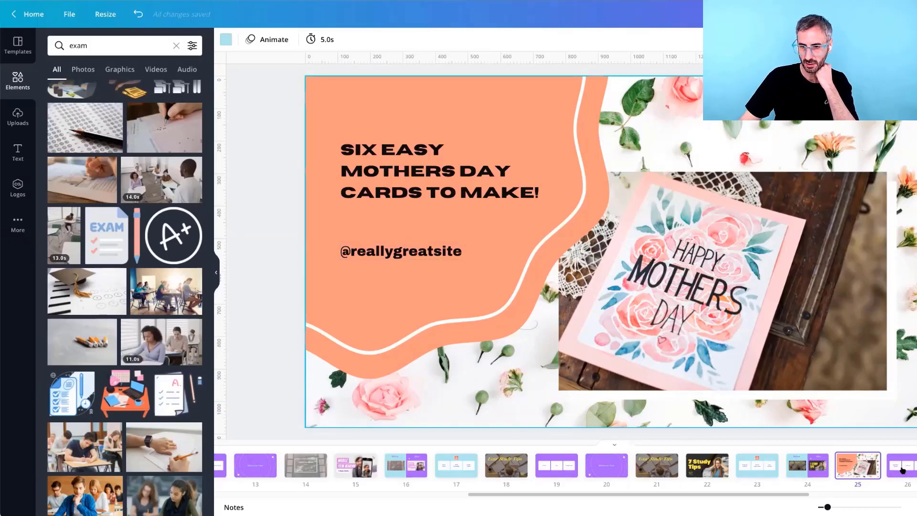
Open the second copy of the Mothers Day cards thumbnail on page 28.
scroll(903, 470, right, 2)
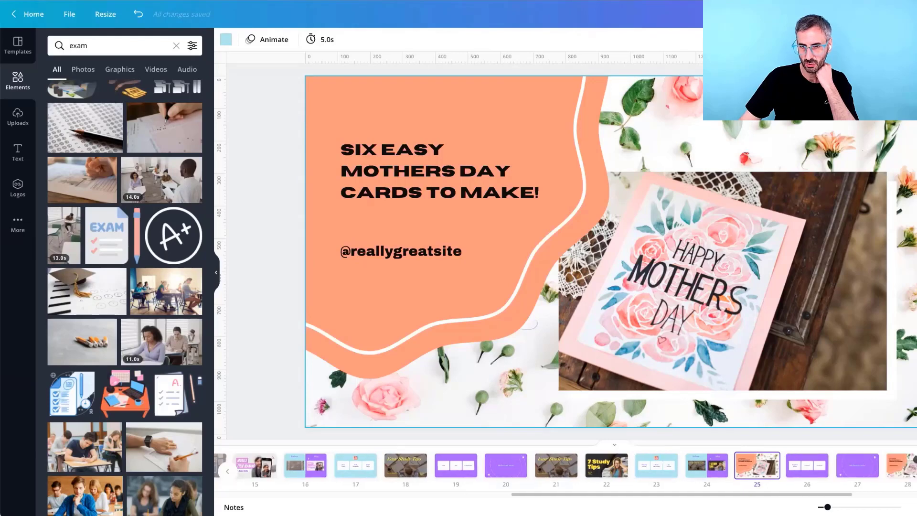
click(904, 469)
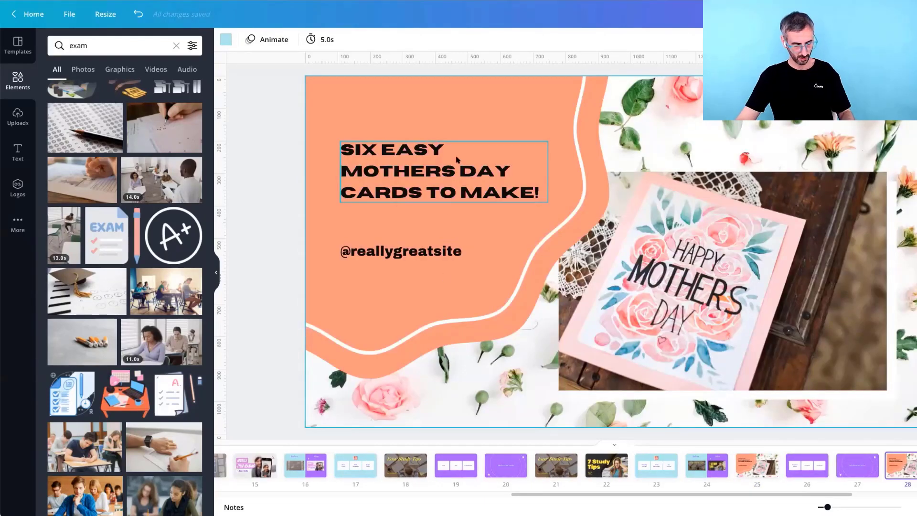
Copy the "SIX EASY MOTHERS DAY CARDS TO MAKE!" headline and the card photo from page 28 onto blank page 29.
click(457, 160)
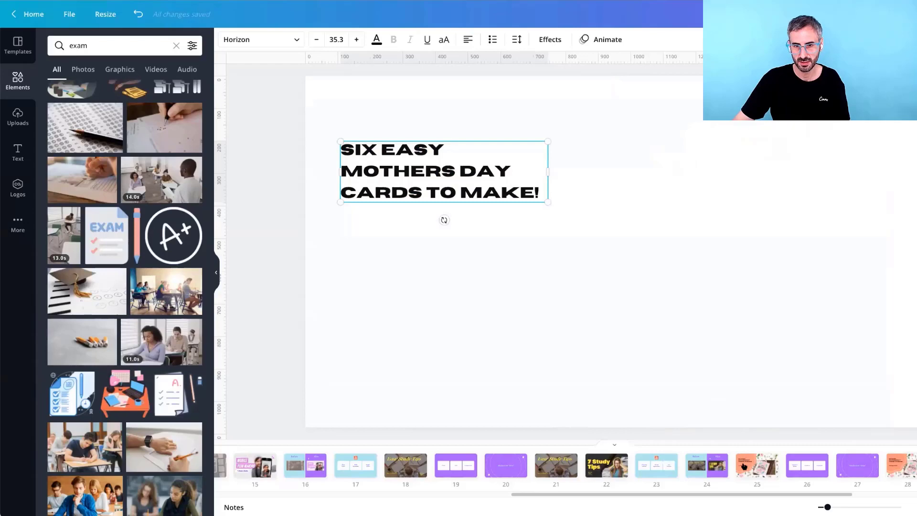
click(743, 467)
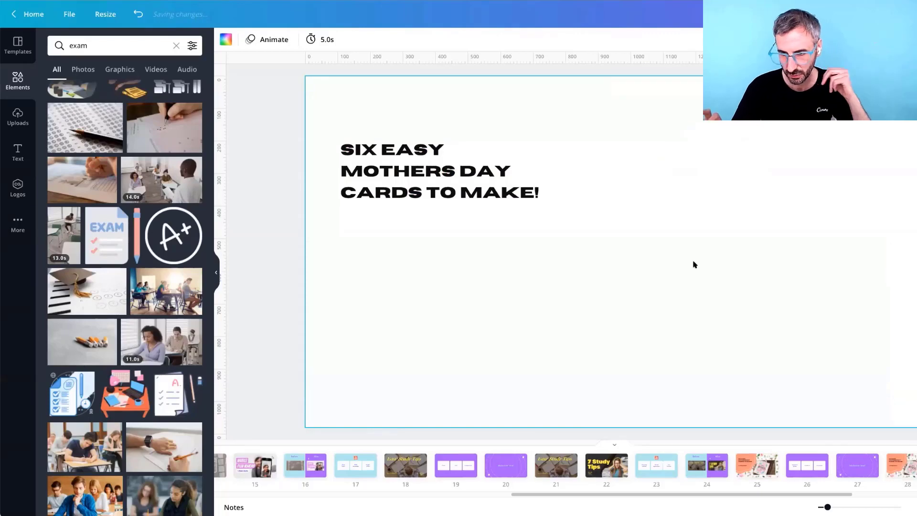
key(ctrl+v)
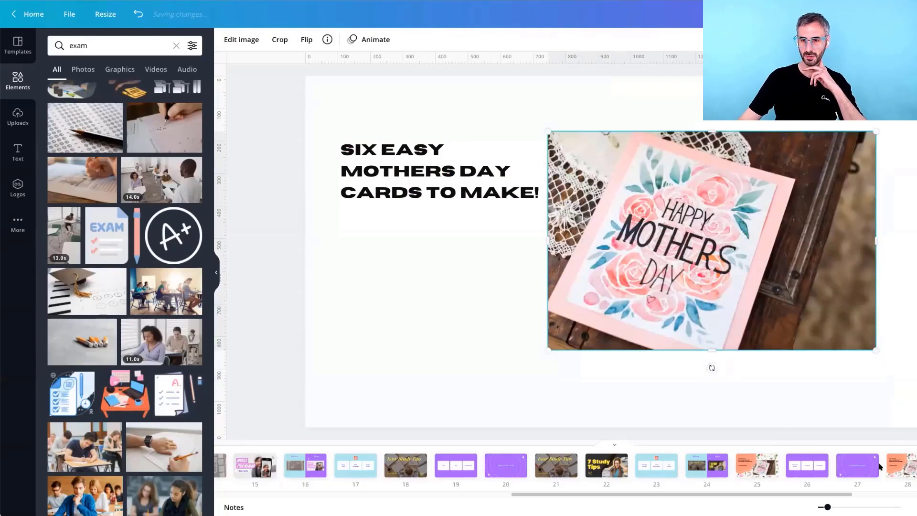
scroll(878, 467, right, 2)
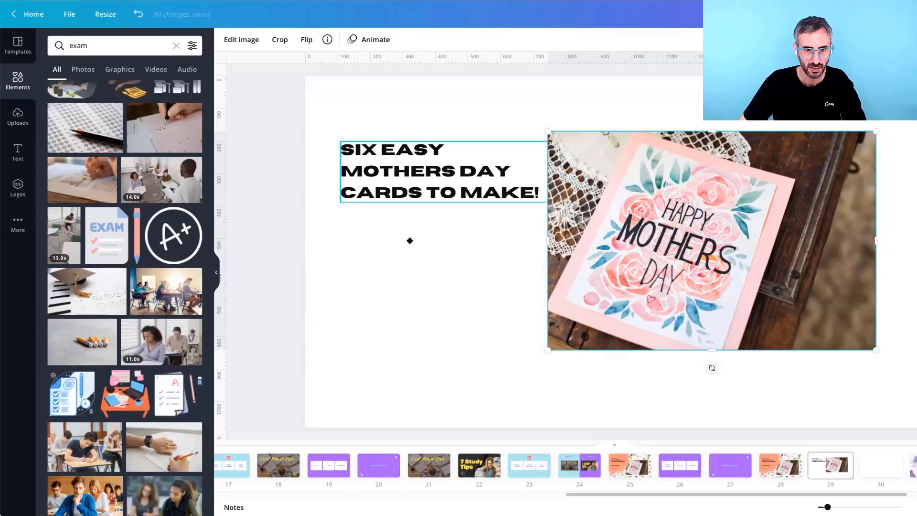
key(ctrl+z)
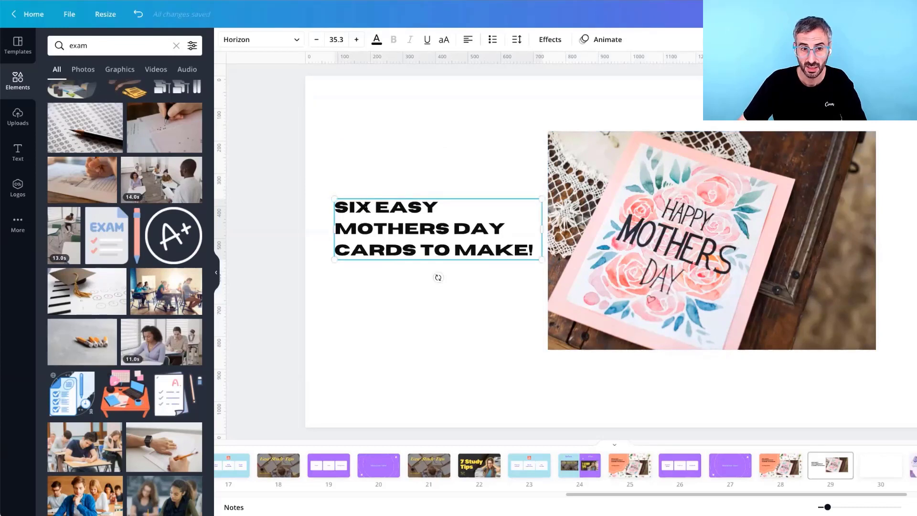
Shorten the headline on page 29 to "6 MOTHERS DAY CARDS".
click(371, 207)
double_click(370, 207)
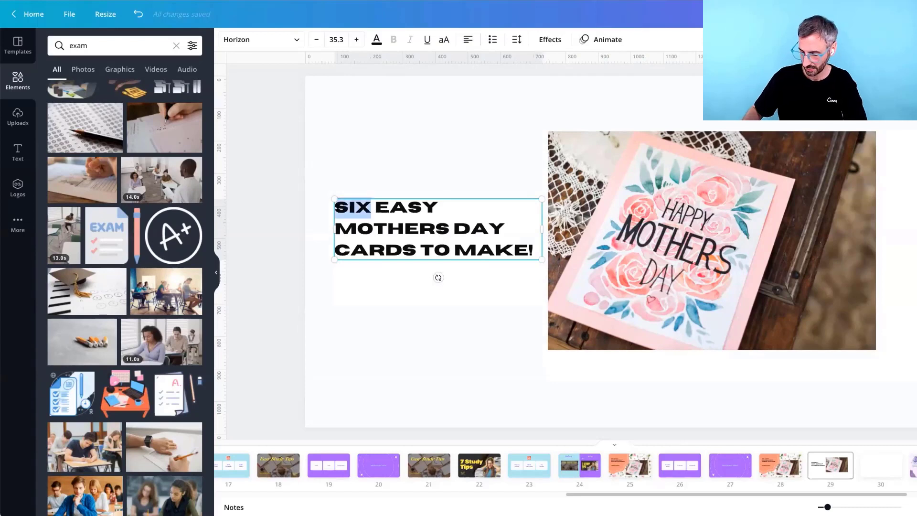
text(6)
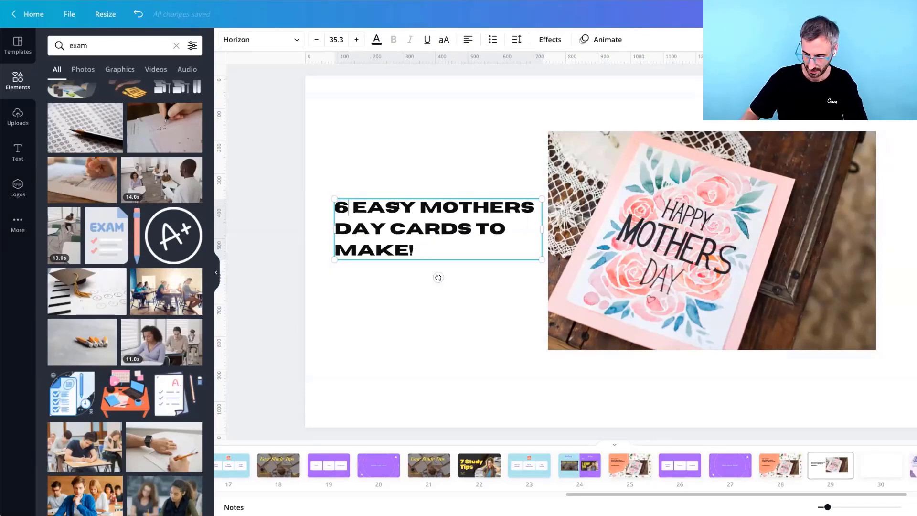
double_click(396, 207)
key(BackSpace)
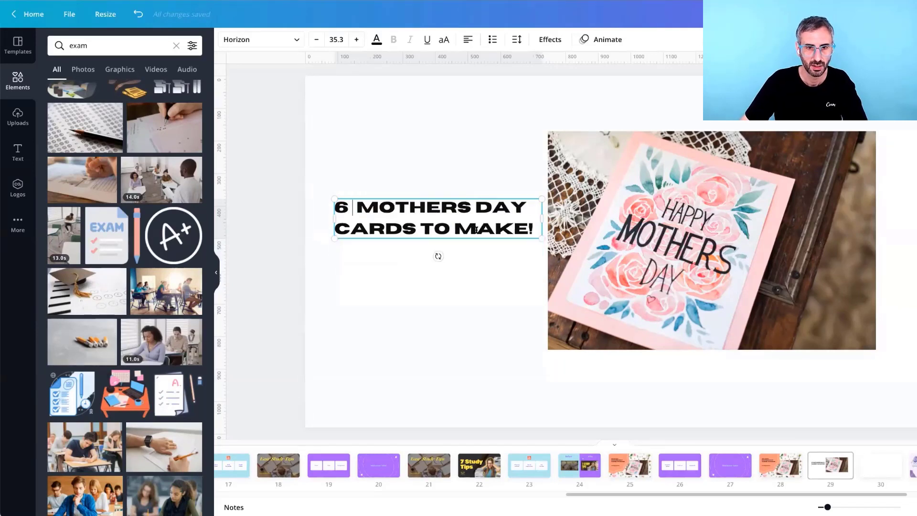
drag(421, 229, 513, 229)
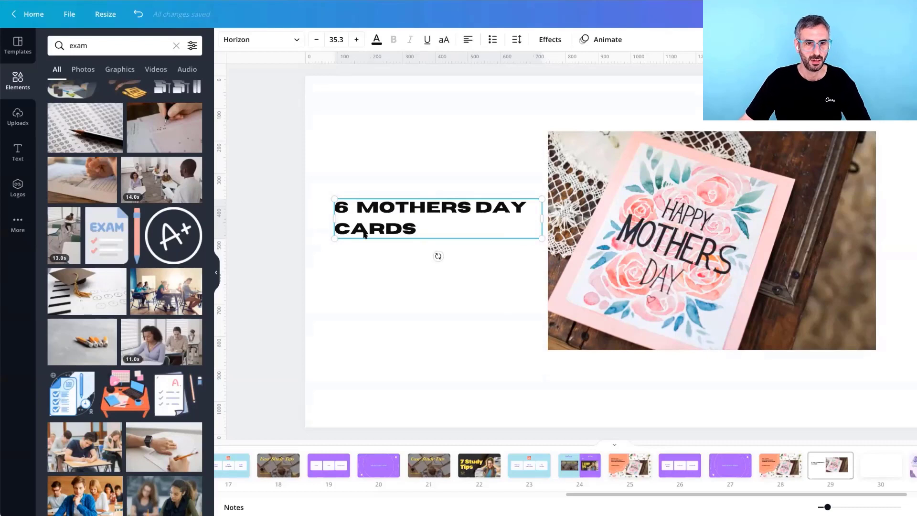
key(Escape)
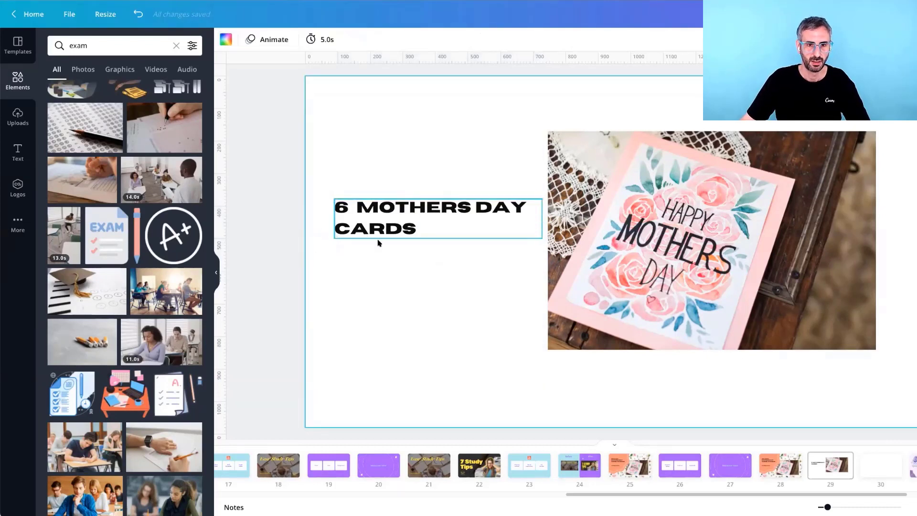
Add "IDEAS" to the end of the headline and move the text up, level with the upper part of the card photo.
click(420, 230)
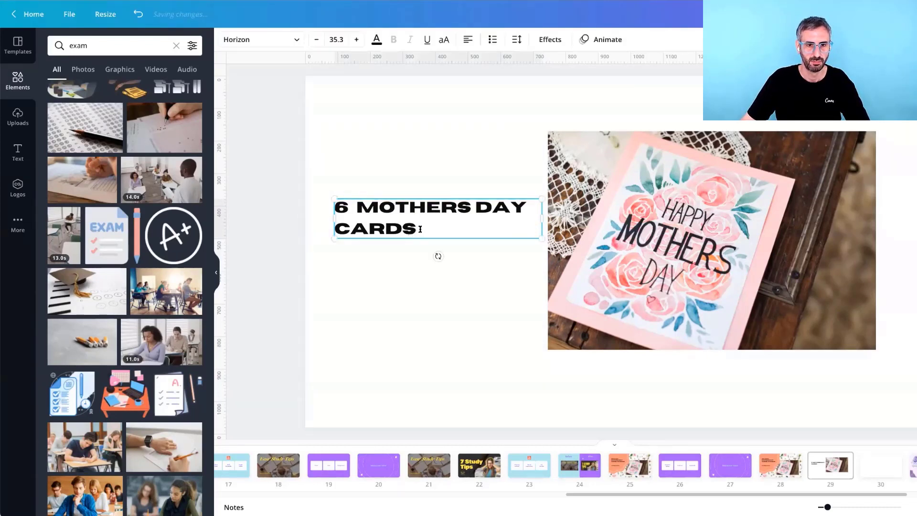
text(IDE)
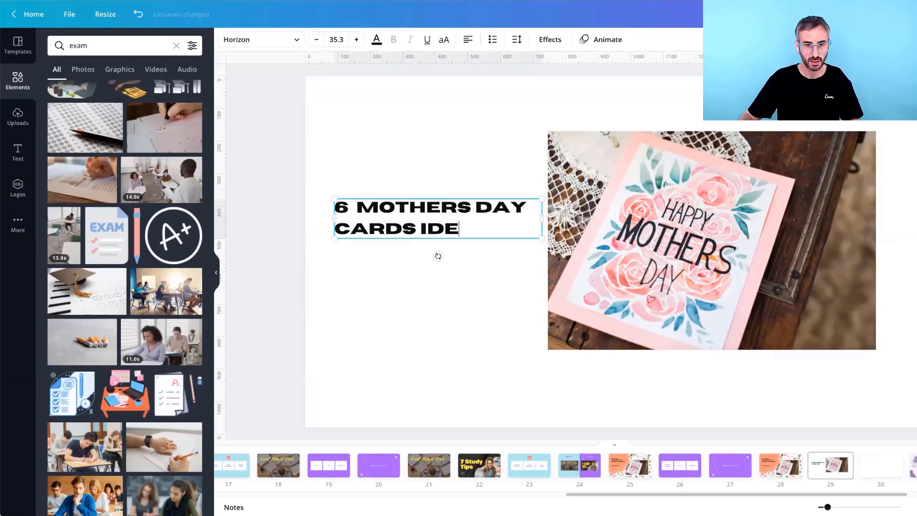
text(AS)
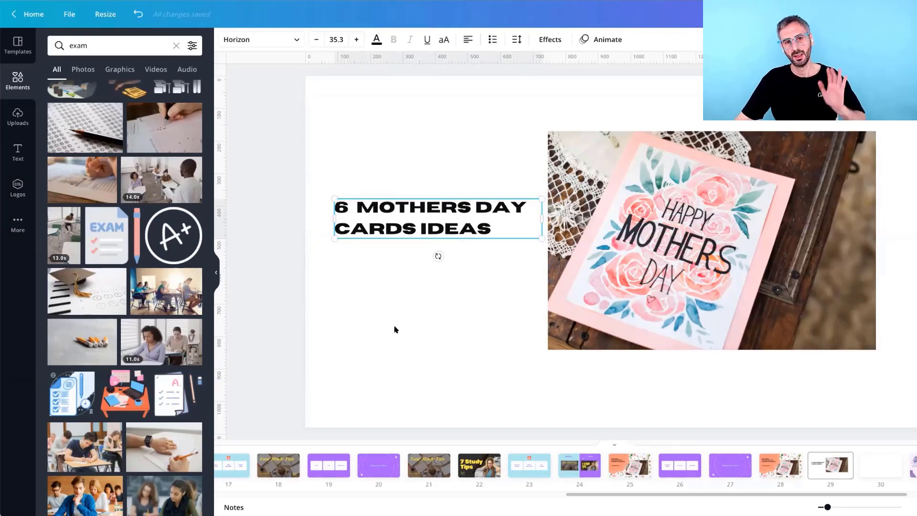
drag(506, 216, 499, 158)
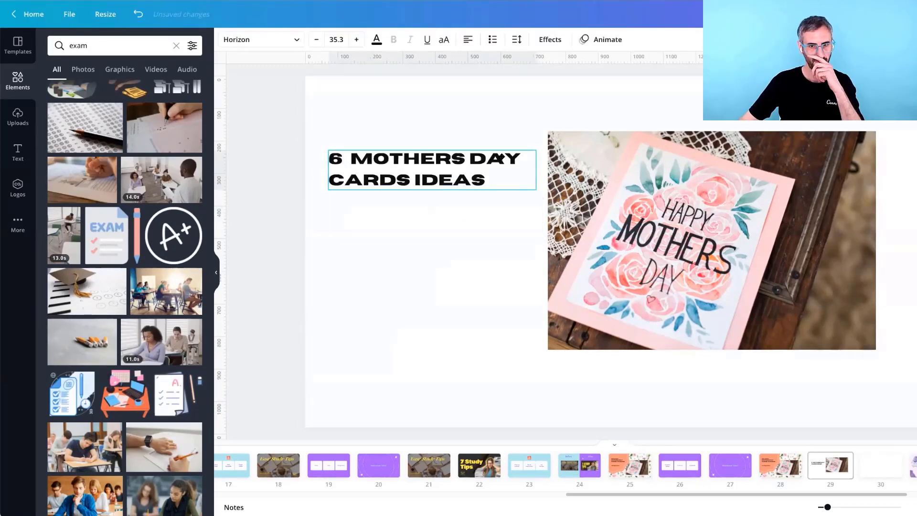
click(468, 348)
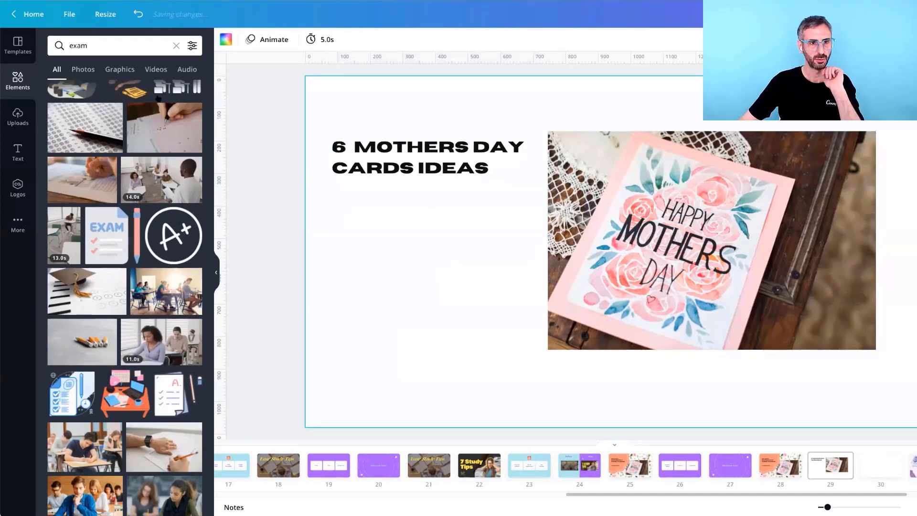
Clear the "exam" element search and find the Mother's Day Cards category by searching Canva's templates for "mothers".
click(177, 45)
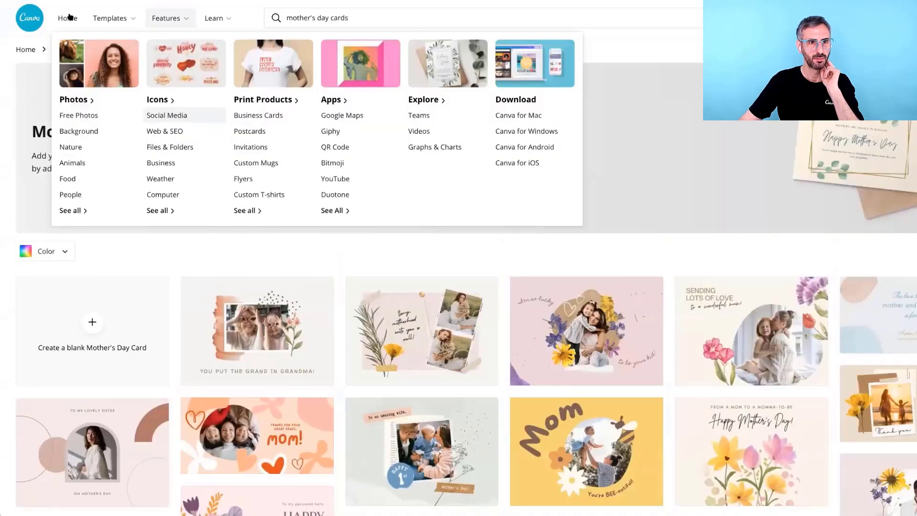
click(68, 18)
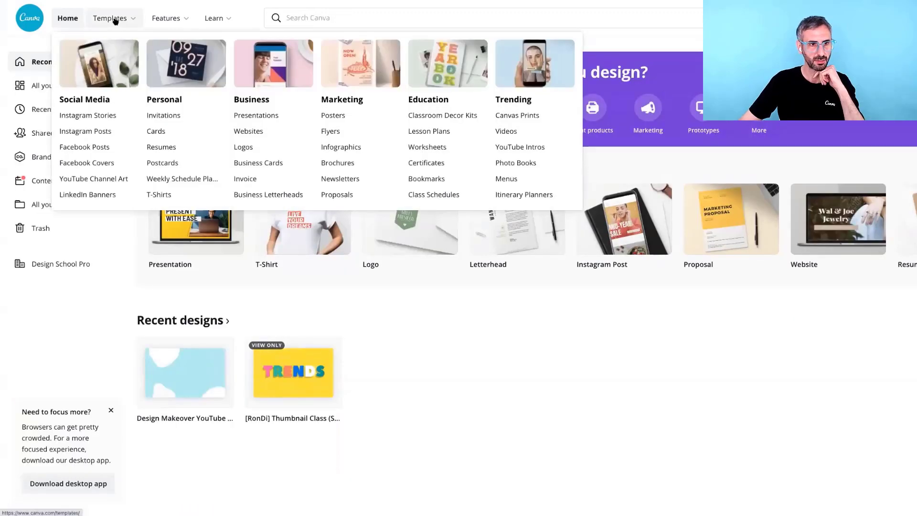
click(115, 21)
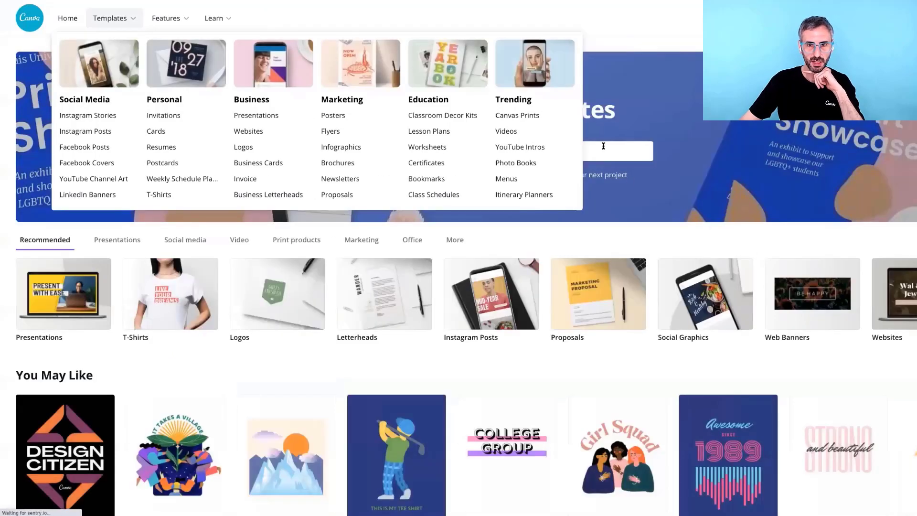
click(604, 145)
text(moth)
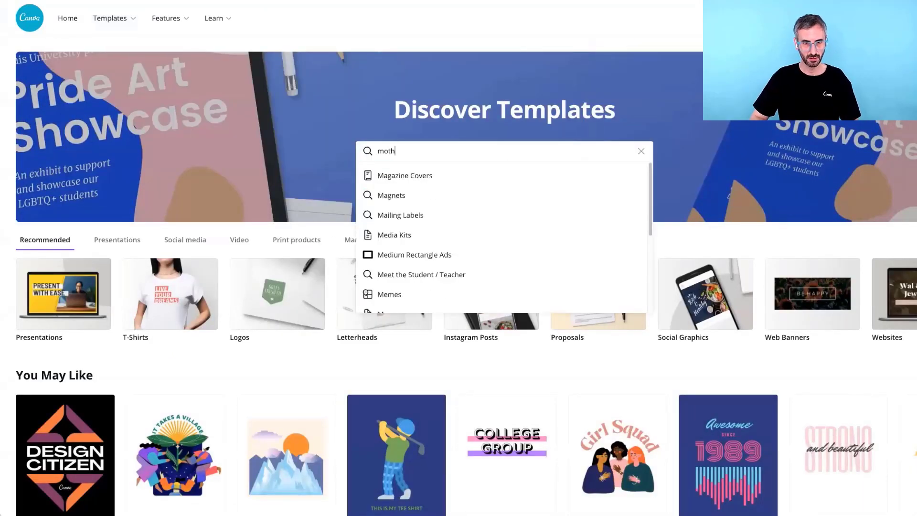
text(ers)
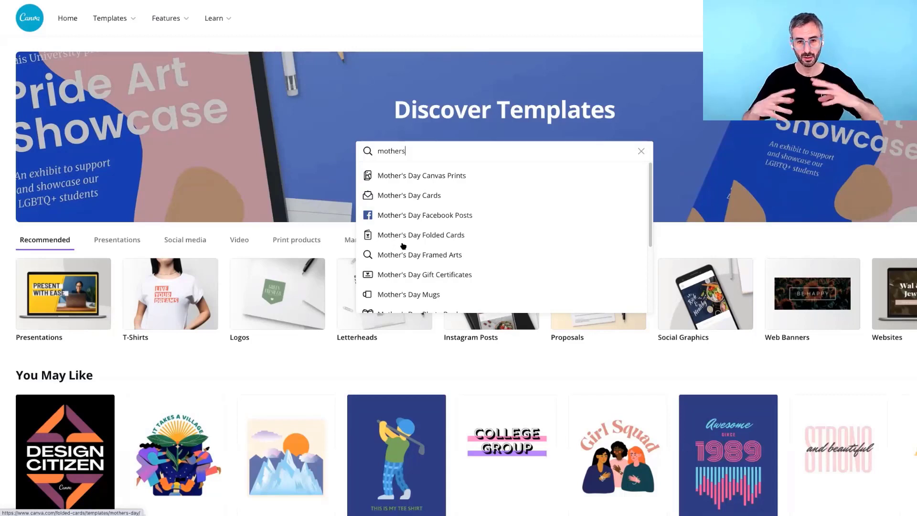
click(432, 200)
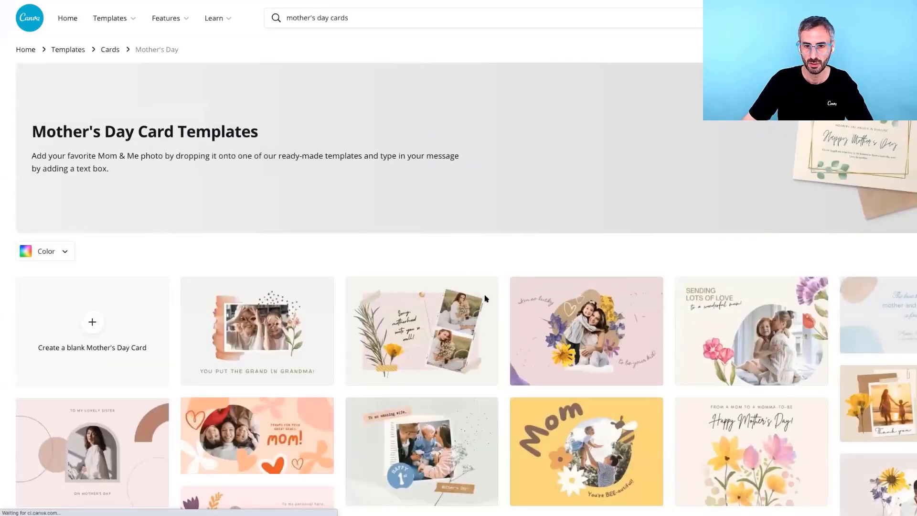
Examine the Mother's Day card templates for layouts, colours and cut-out photo styles that could suit the thumbnail.
mouse_move(485, 299)
scroll(486, 299, down, 1)
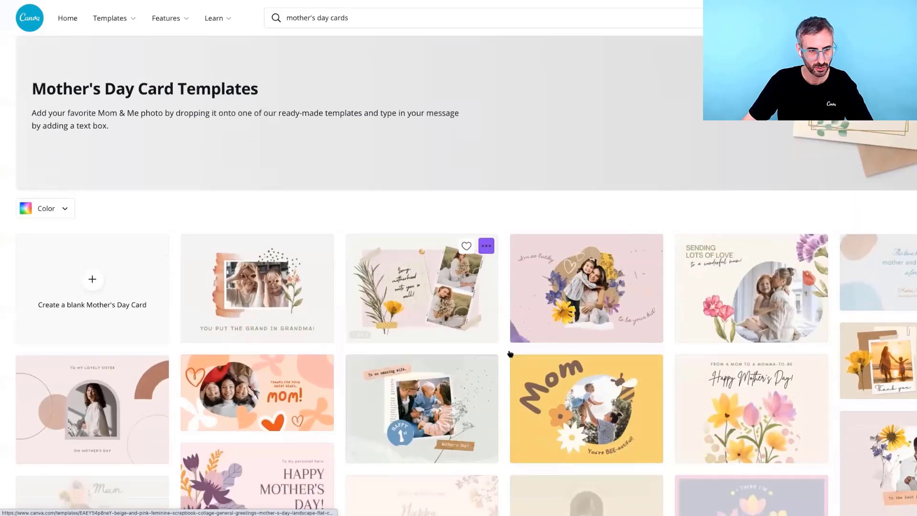
scroll(510, 354, down, 1)
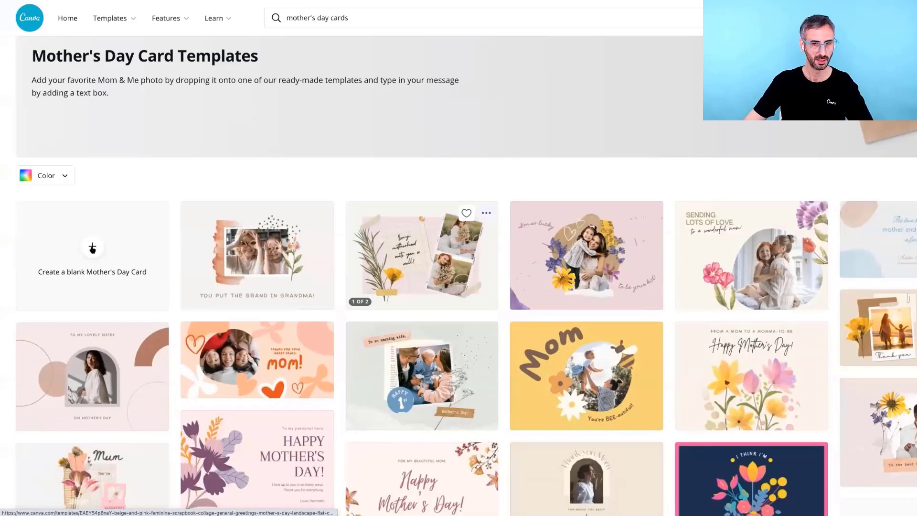
scroll(93, 248, down, 10)
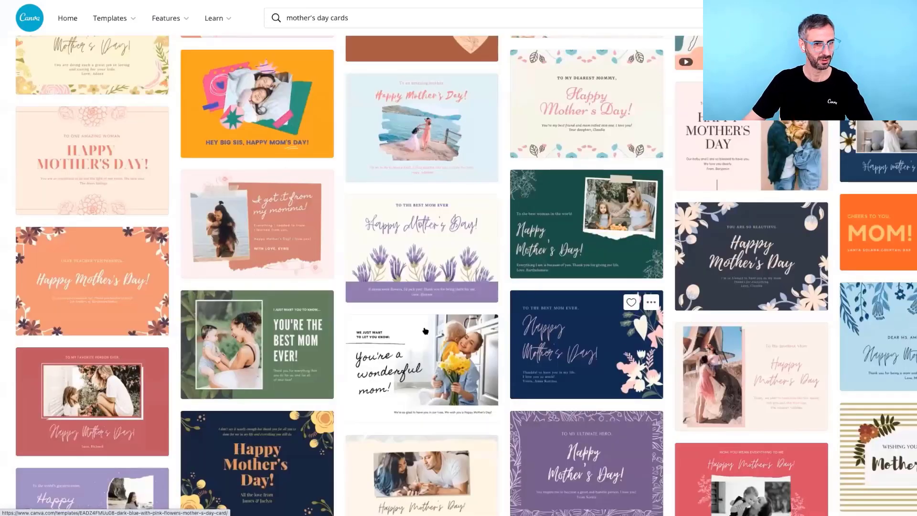
scroll(424, 330, up, 10)
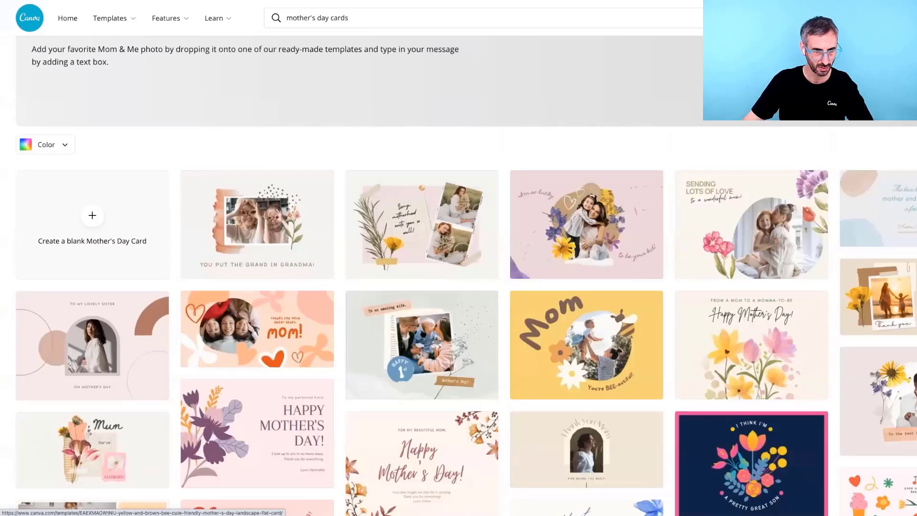
mouse_move(434, 318)
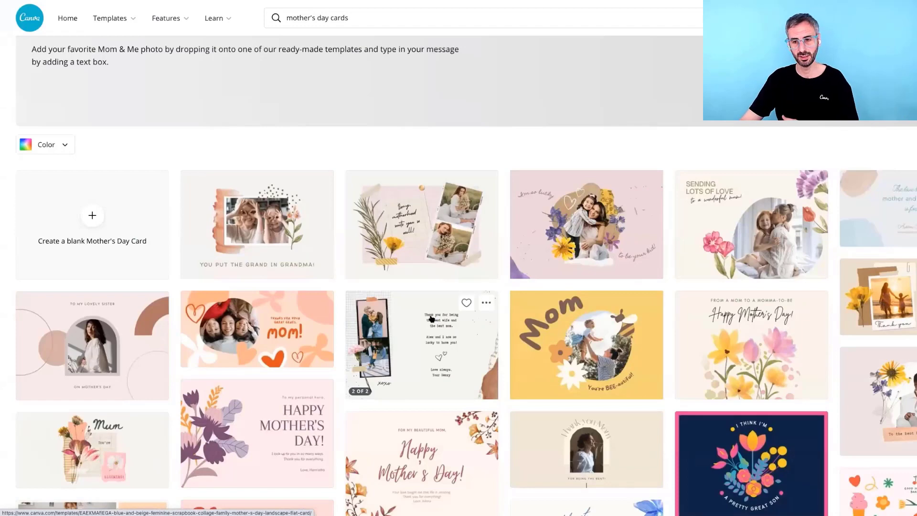
scroll(482, 388, down, 2)
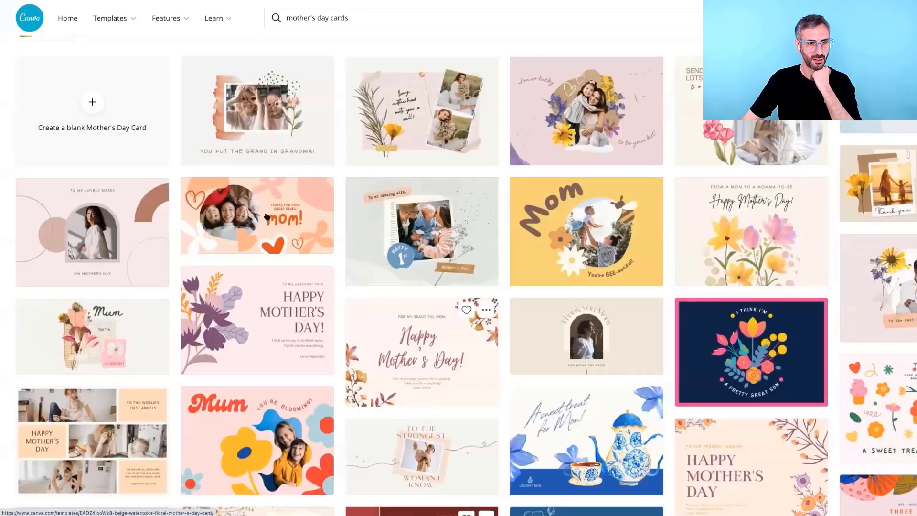
scroll(317, 196, down, 1)
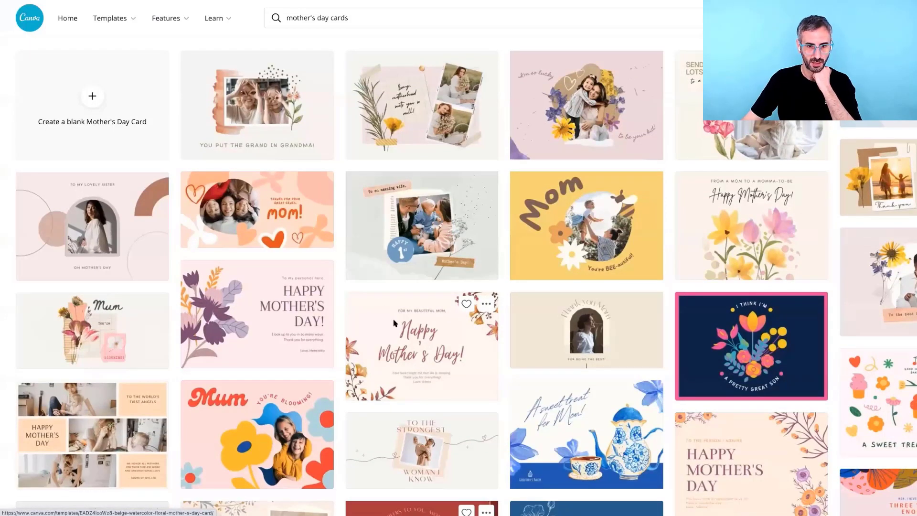
scroll(394, 324, down, 1)
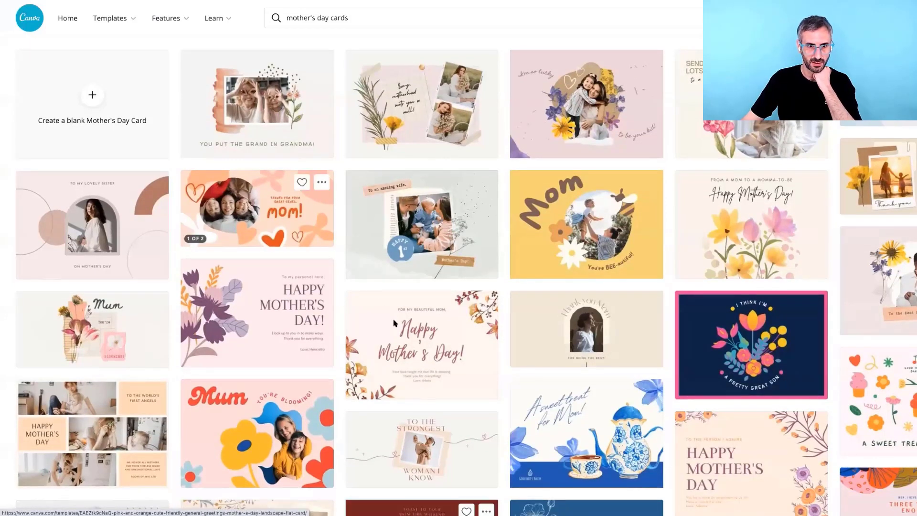
Preview the pink and orange card, and open the related Pink and Purple Feminine Scrapbook card template for customizing.
click(442, 394)
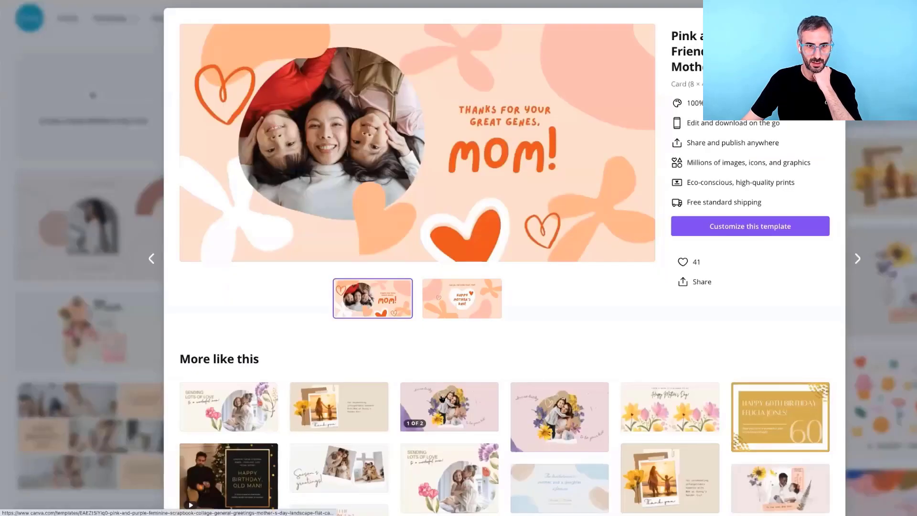
click(441, 399)
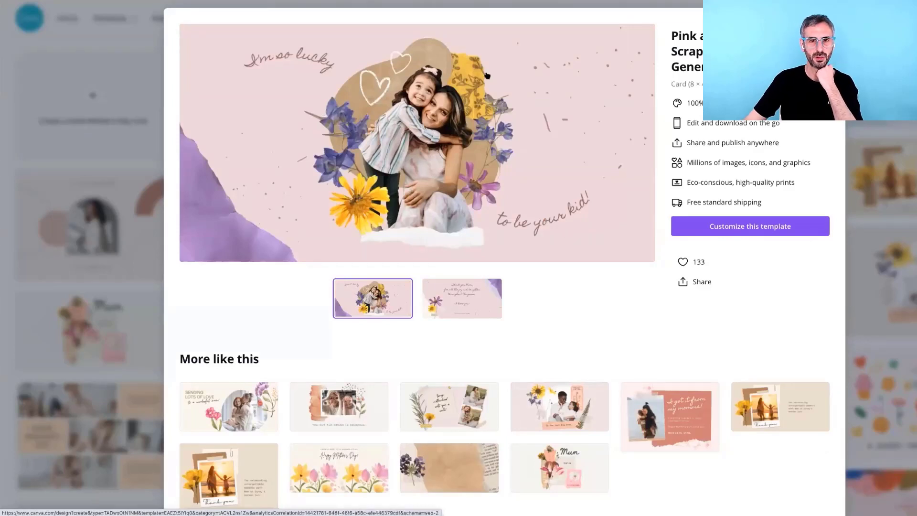
click(732, 228)
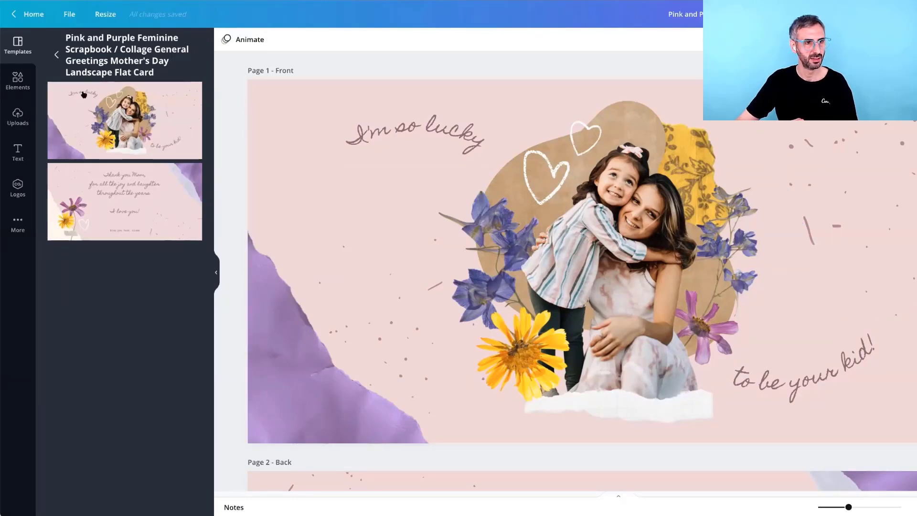
click(69, 14)
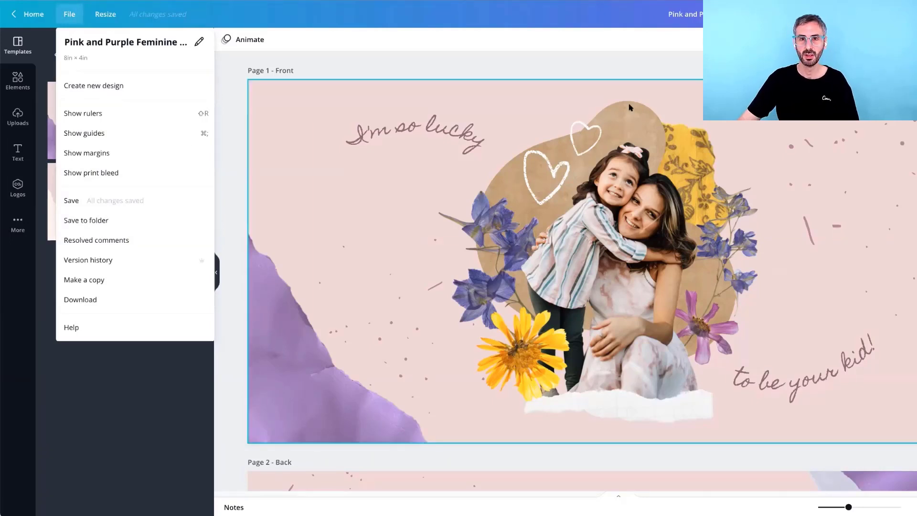
click(245, 115)
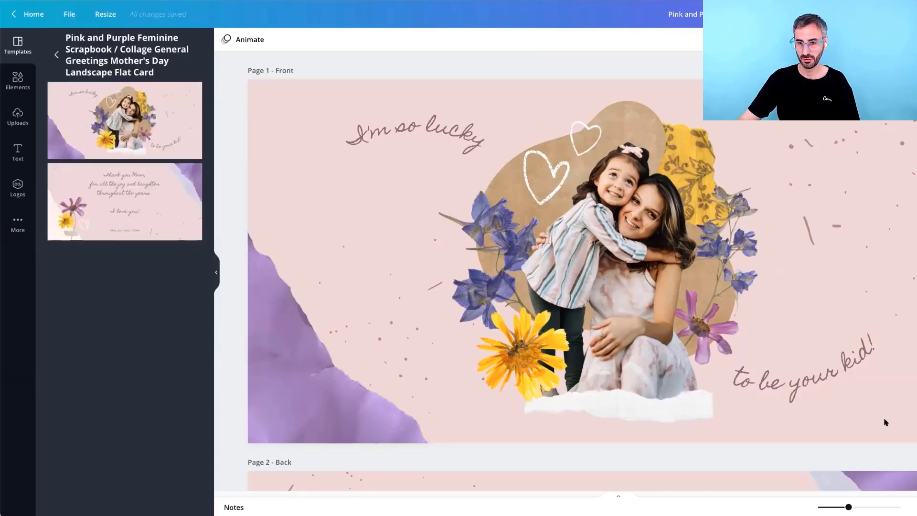
Copy all the elements from the front page of the card template and paste them onto the thumbnail design's blank page 30.
drag(907, 439, 224, 88)
drag(915, 440, 914, 438)
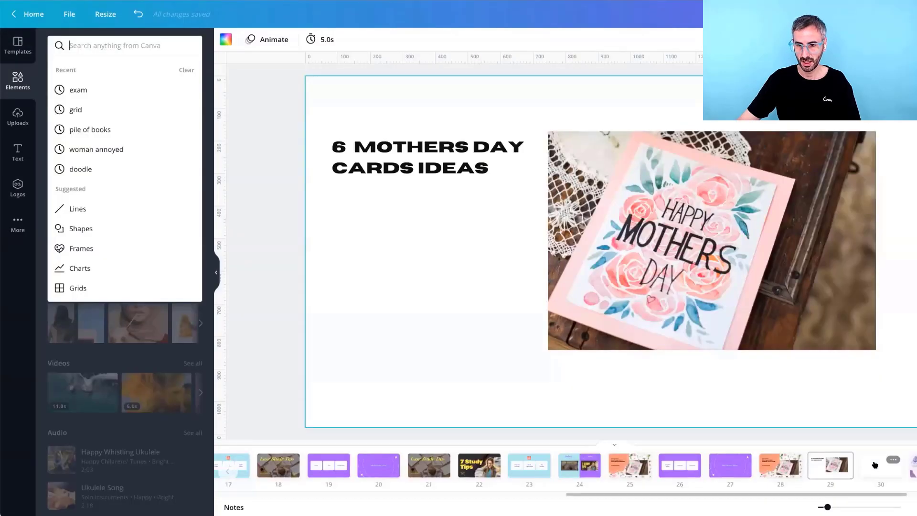
click(874, 465)
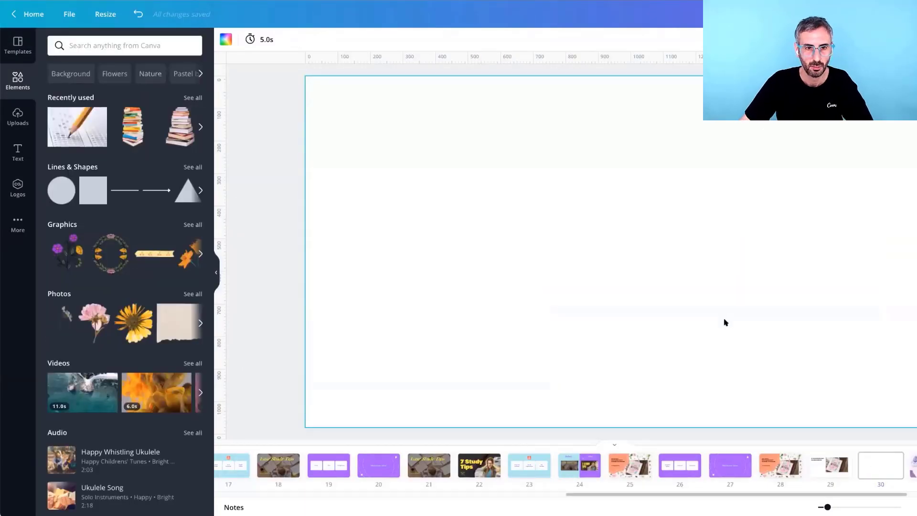
key(ctrl+v)
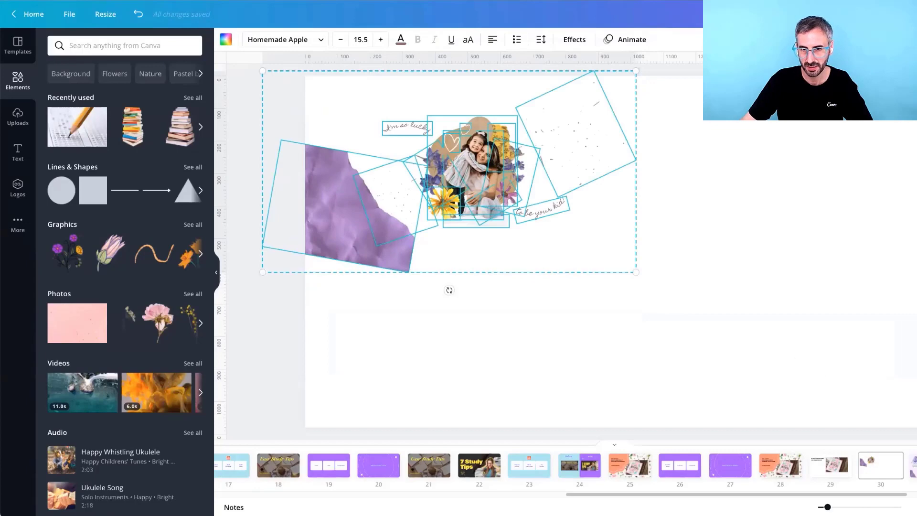
Enlarge the pasted card elements together to fill the page's width and nudge the whole group slightly into place.
drag(636, 272, 916, 424)
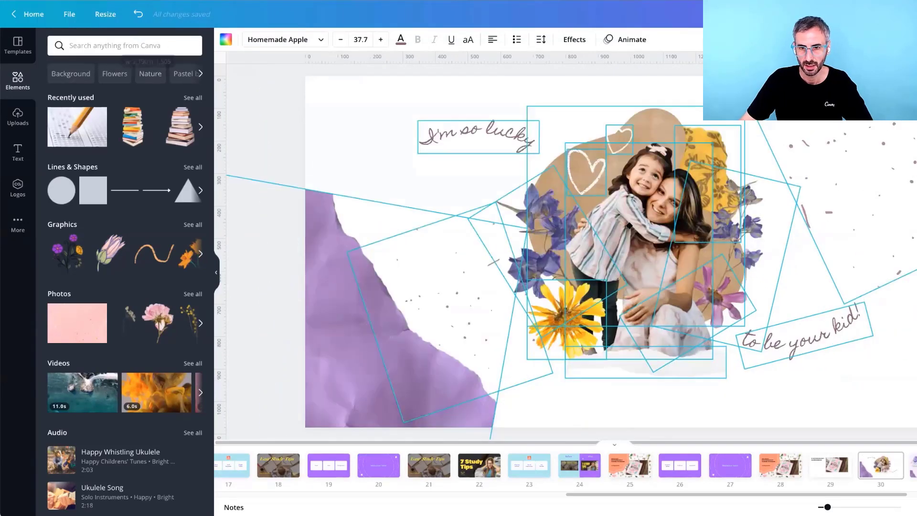
drag(628, 224, 619, 224)
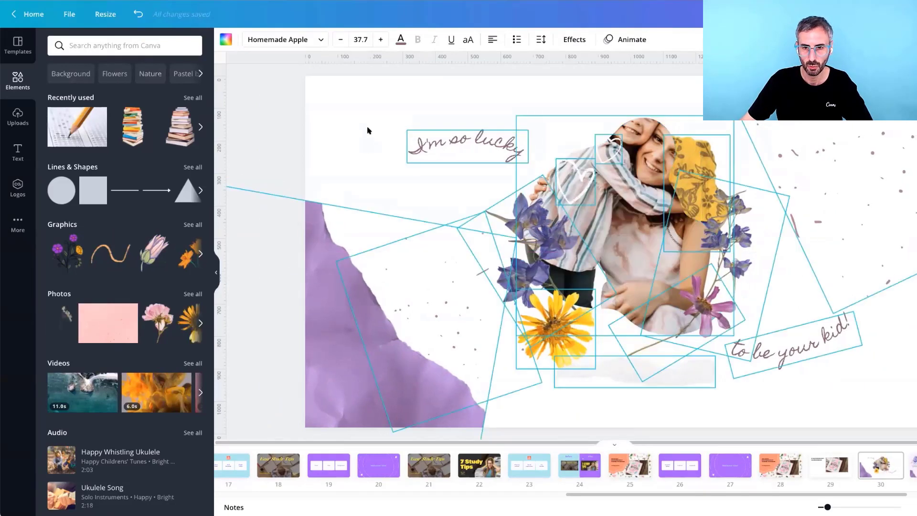
click(625, 390)
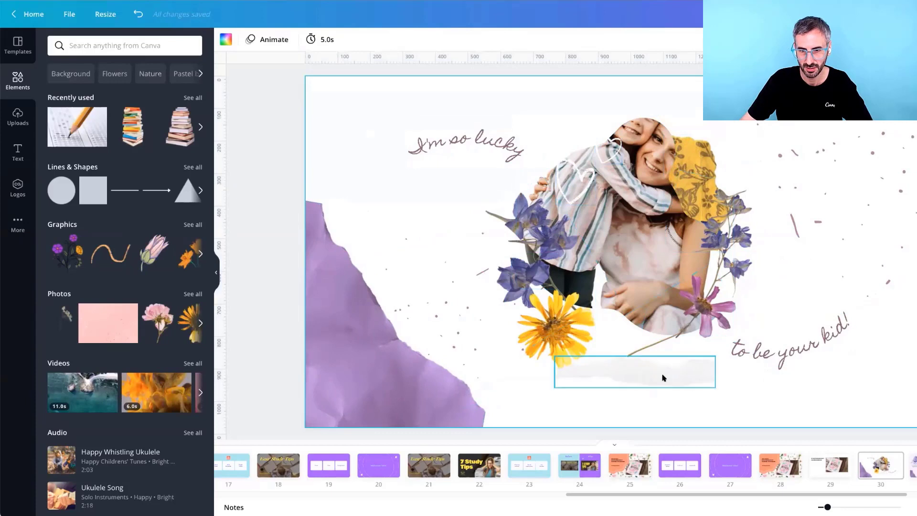
Move the torn paper strip and the "I'm so lucky" text to the page's upper left, and delete the "to be your kid!" text.
drag(576, 321, 464, 143)
click(465, 144)
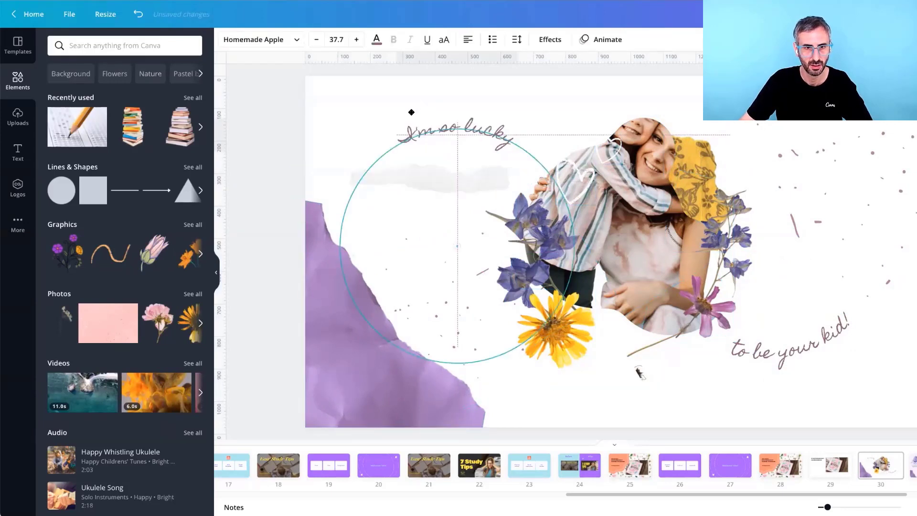
key(shift+Down)
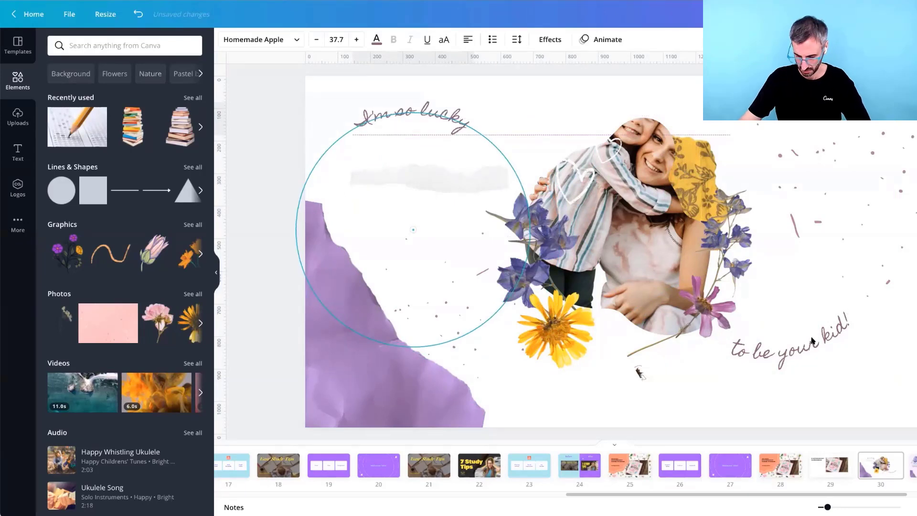
click(812, 340)
key(Delete)
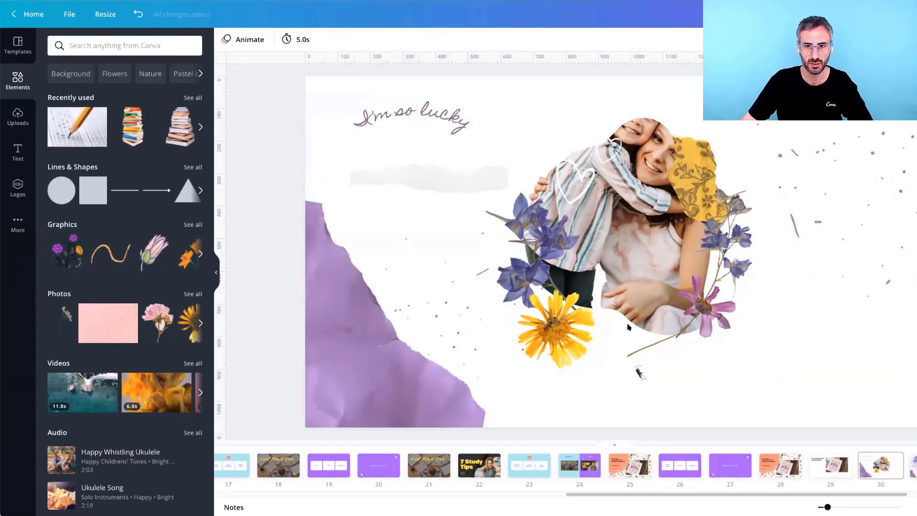
Shift the mother and daughter photo upward within its blob-shaped frame.
click(665, 229)
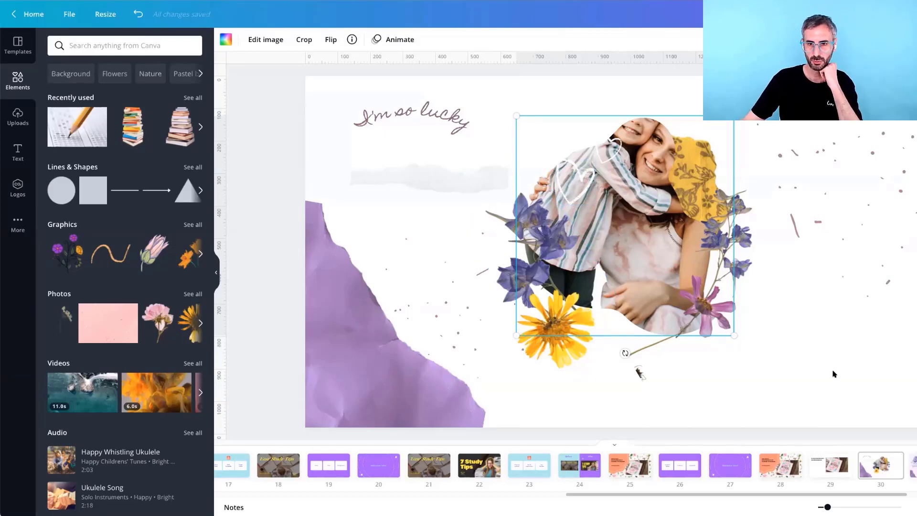
double_click(631, 219)
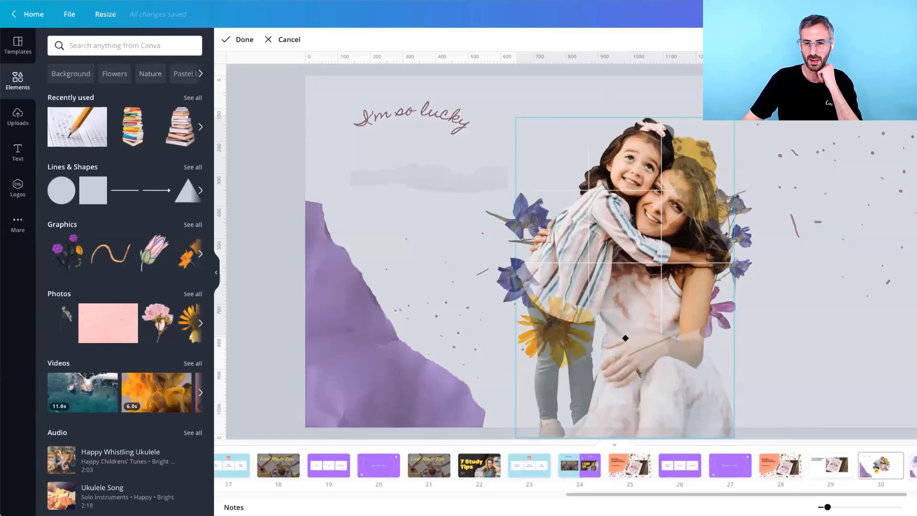
drag(626, 336, 614, 282)
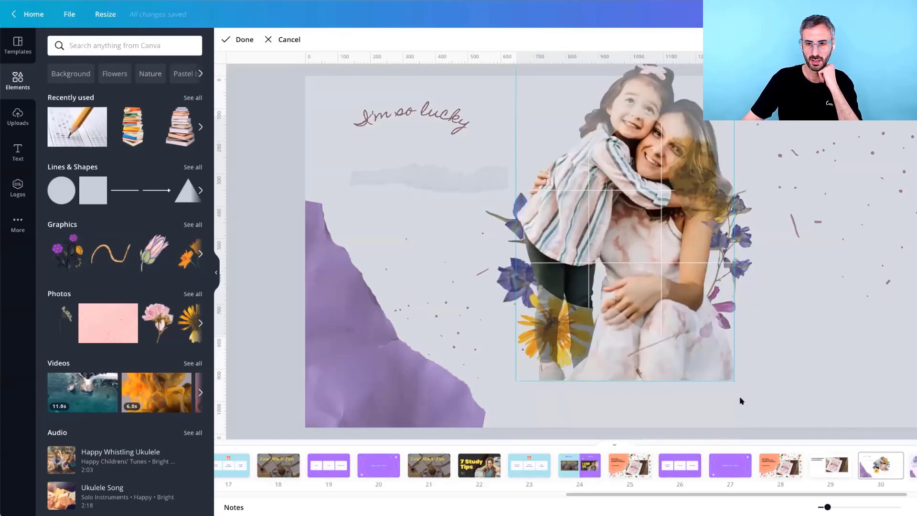
click(746, 321)
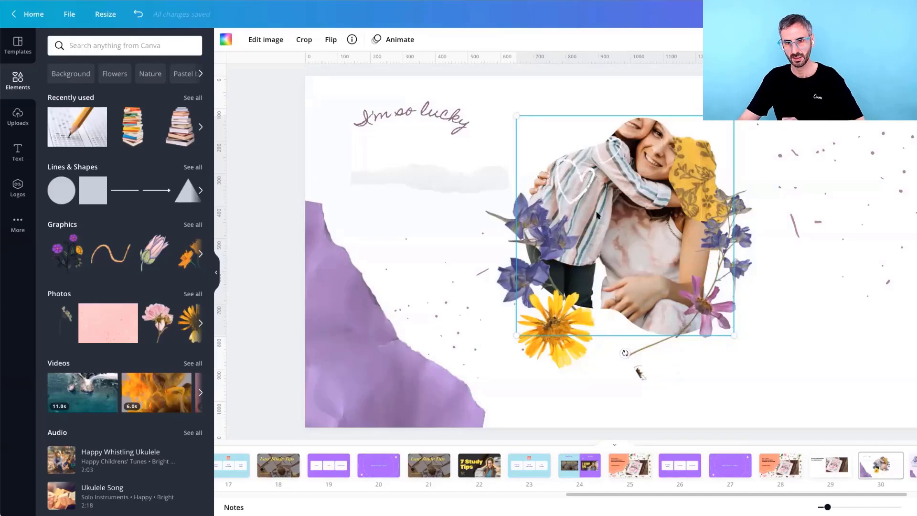
Remove the photo from the blob-shaped frame and search the elements for "mother and daughter" to find a replacement.
key(Delete)
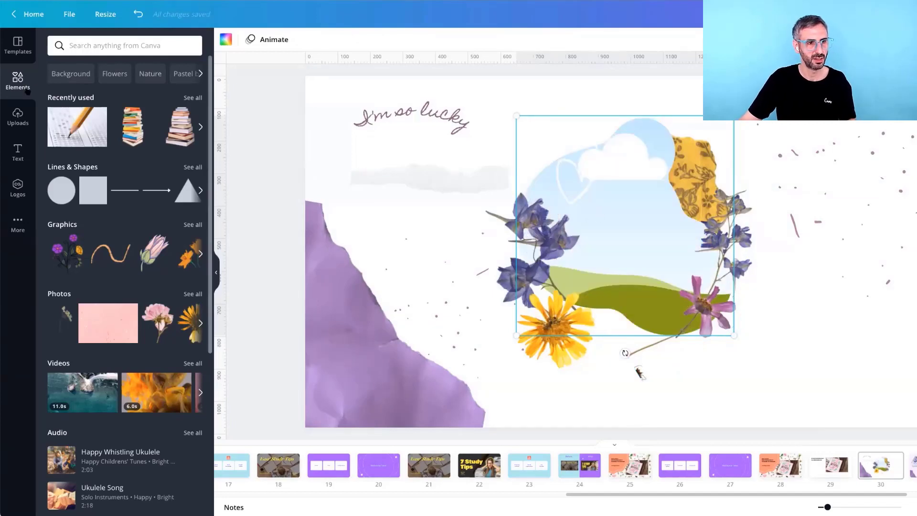
click(96, 47)
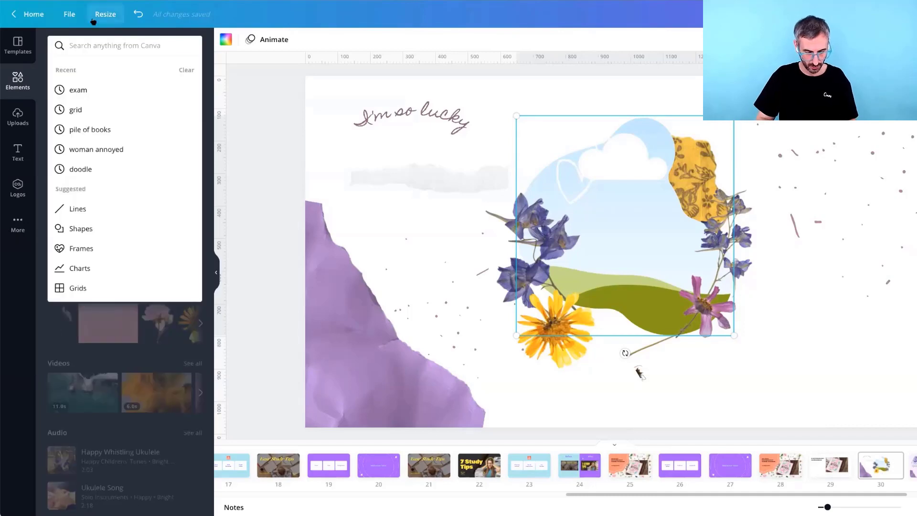
text(mother)
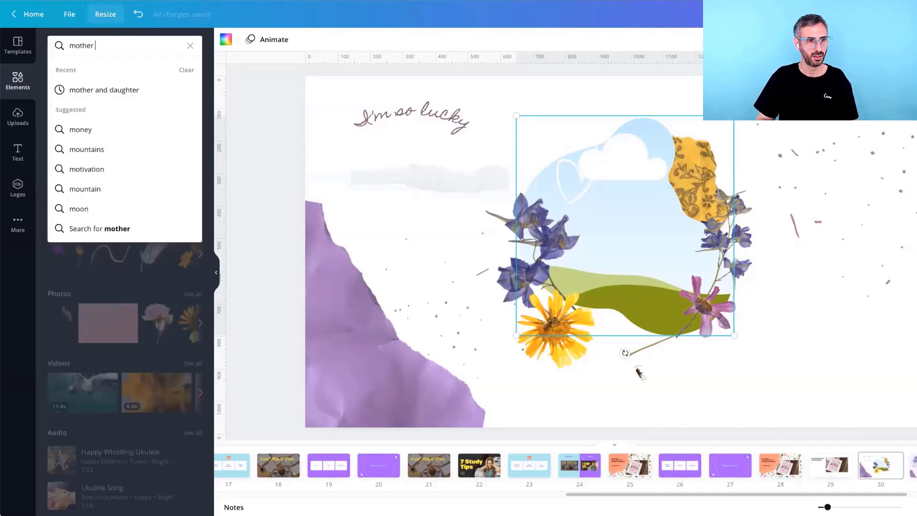
text( a)
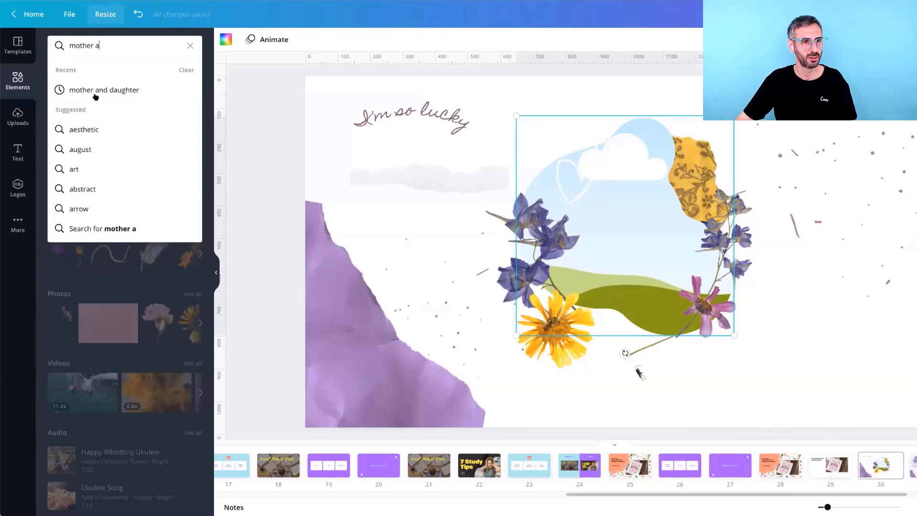
click(96, 96)
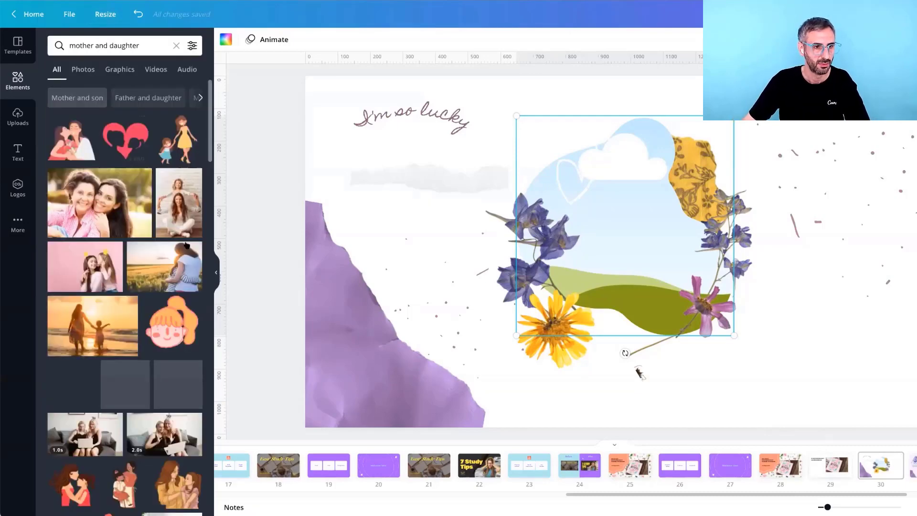
scroll(197, 261, down, 3)
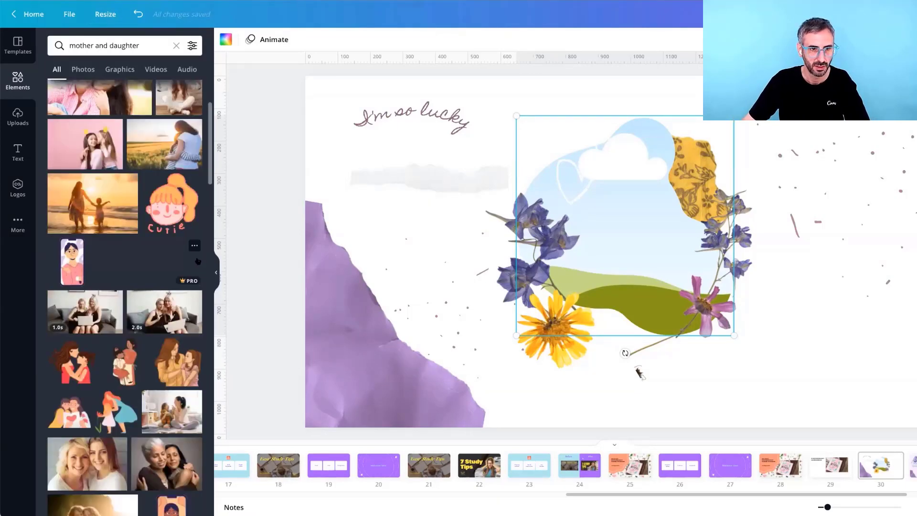
scroll(198, 261, up, 3)
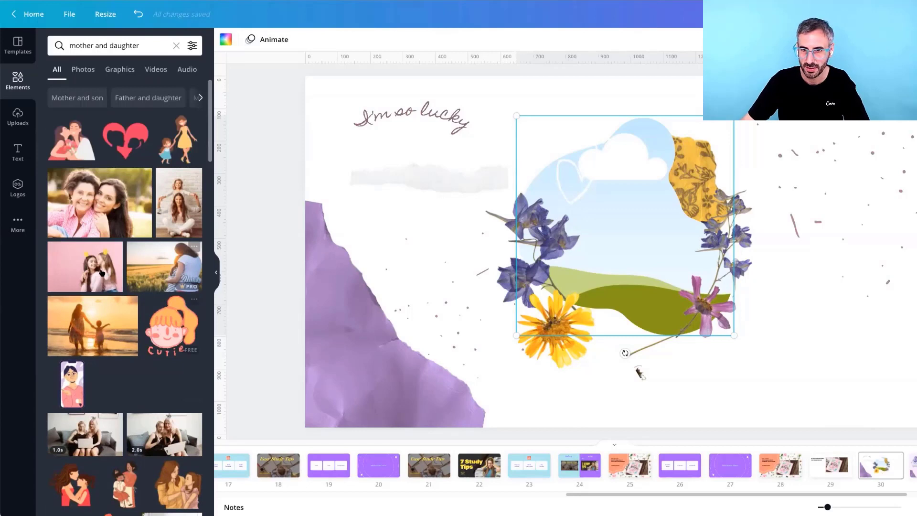
Add the pink photo with yellow paper crowns, crop its empty left side to about 896 × 864, and place it in the blob-shaped frame.
click(101, 273)
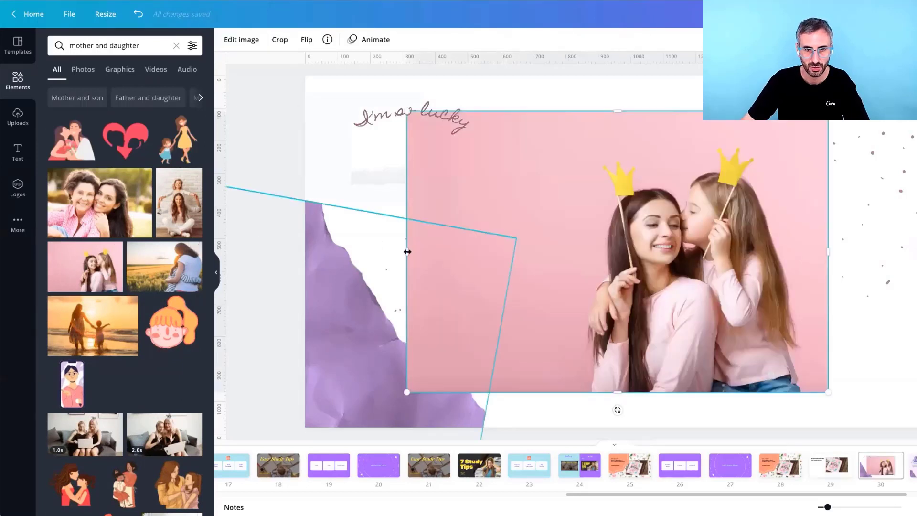
drag(407, 251, 537, 254)
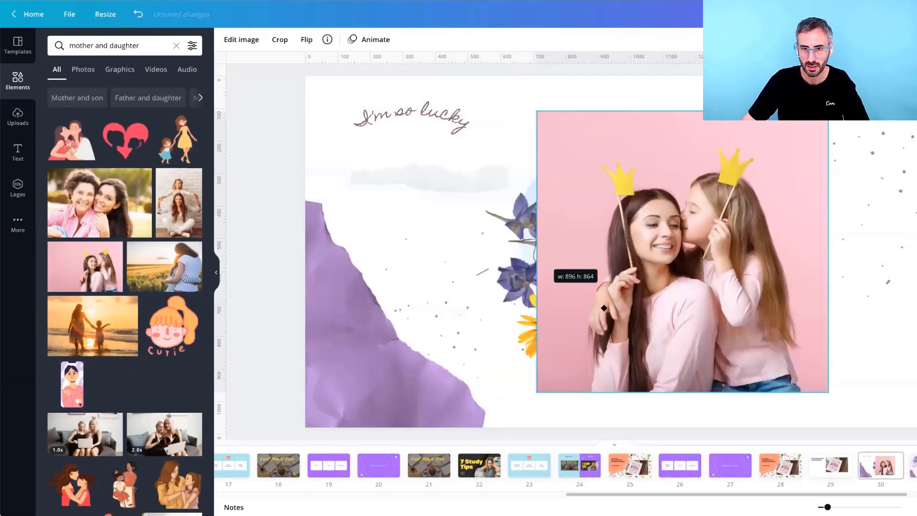
drag(604, 308, 611, 349)
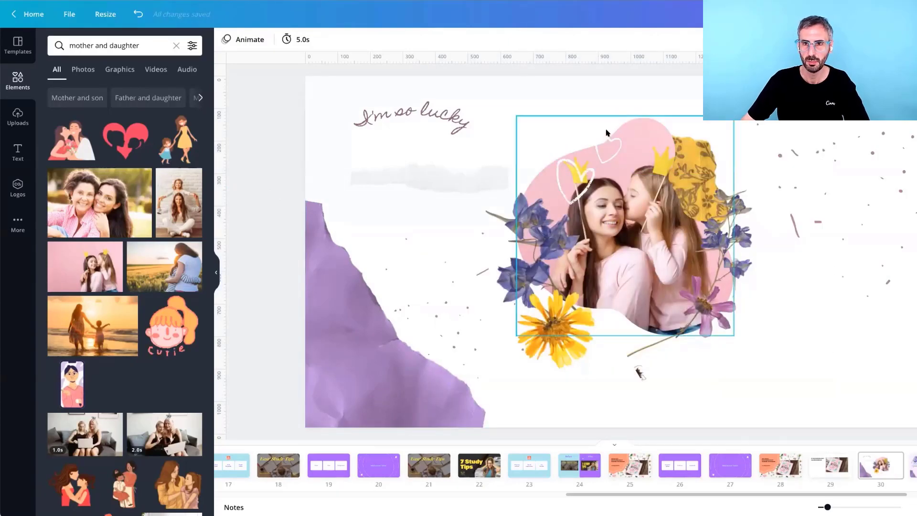
Open the page's background colours and examine the document, photo and default swatches.
click(872, 387)
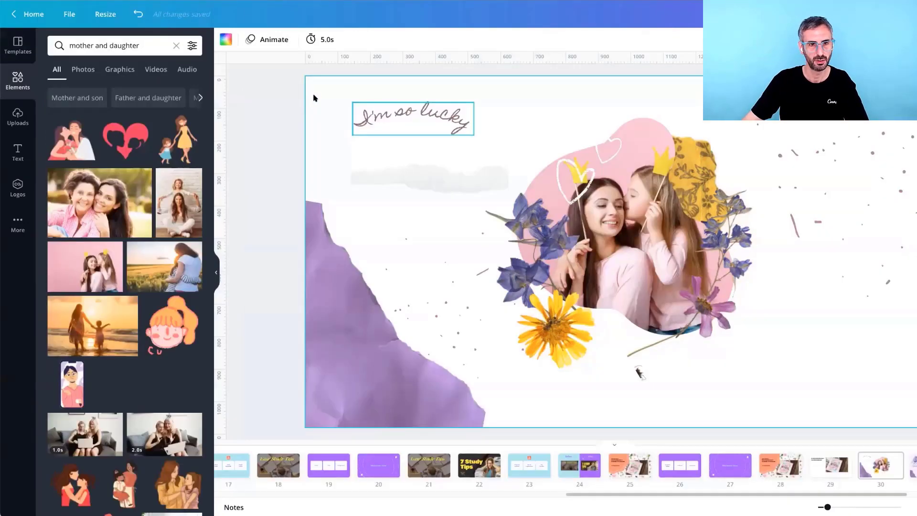
click(224, 42)
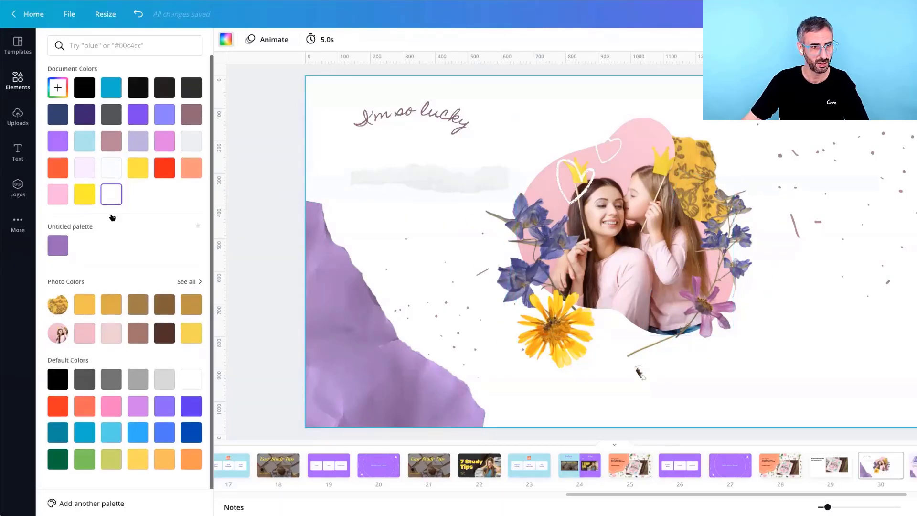
scroll(85, 226, down, 1)
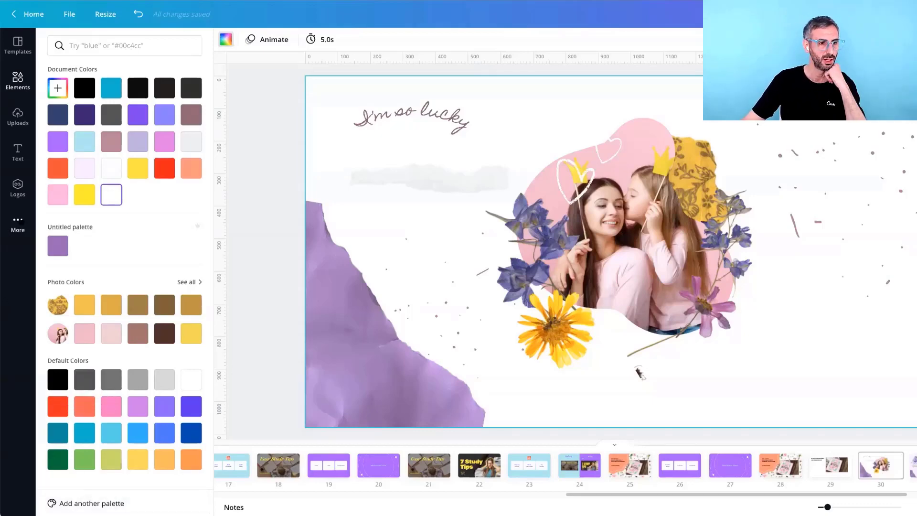
Open the Styles collection and examine its trending colour palettes and font pairings for one that suits the thumbnail.
click(18, 223)
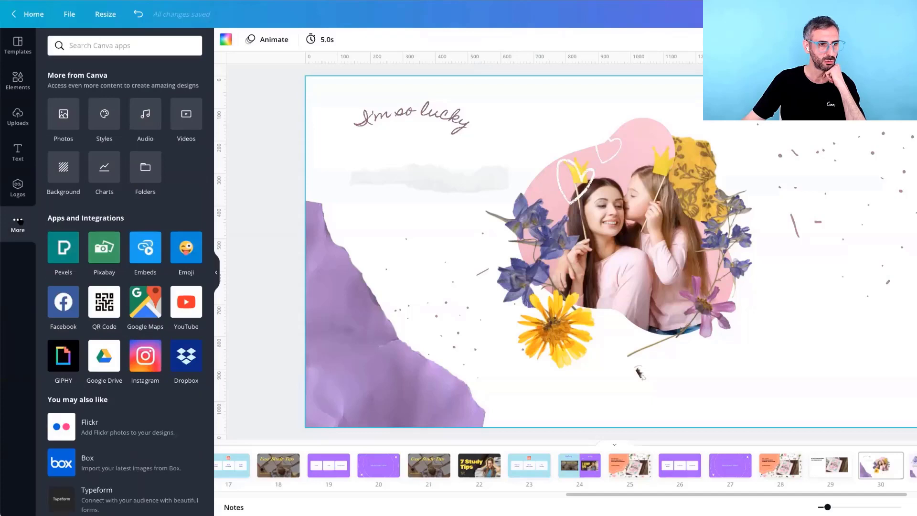
click(105, 114)
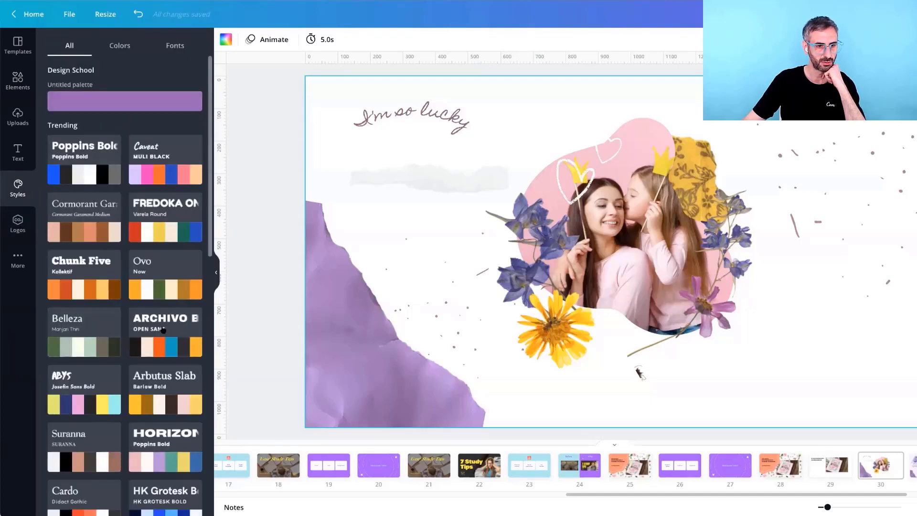
scroll(149, 211, down, 4)
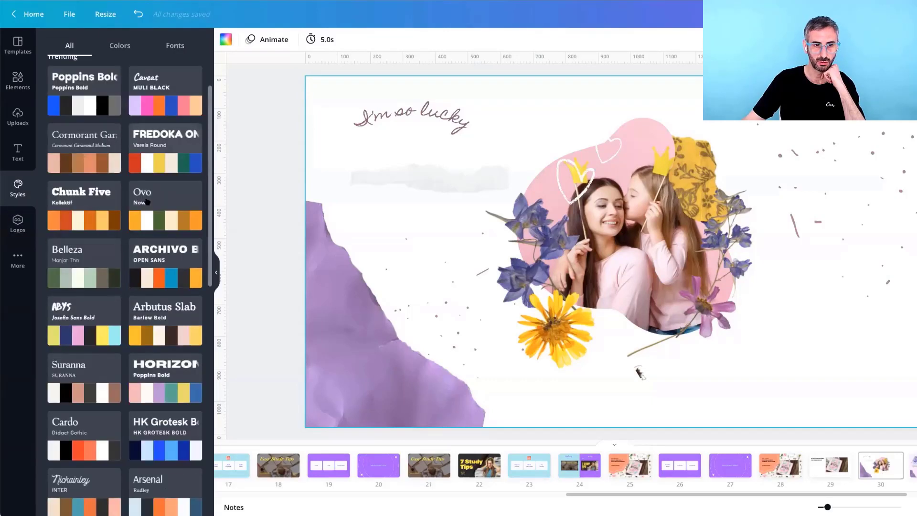
scroll(148, 211, down, 6)
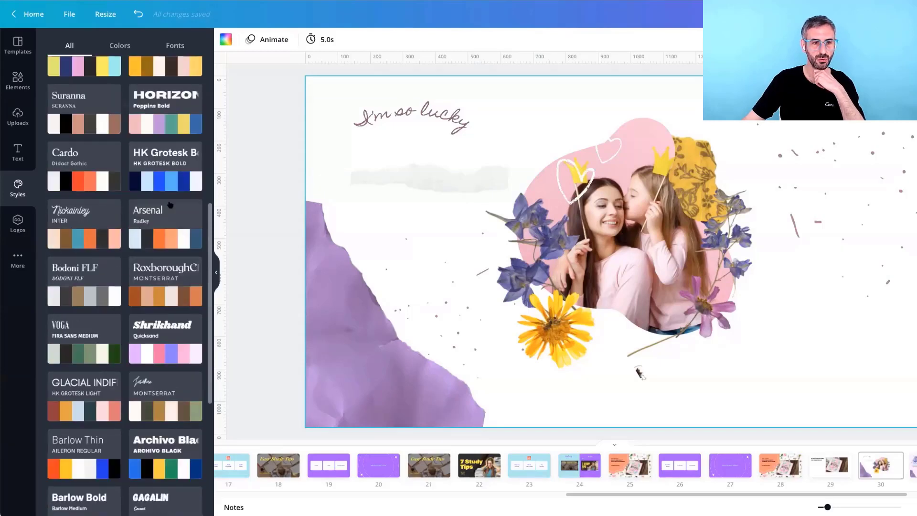
scroll(166, 291, down, 3)
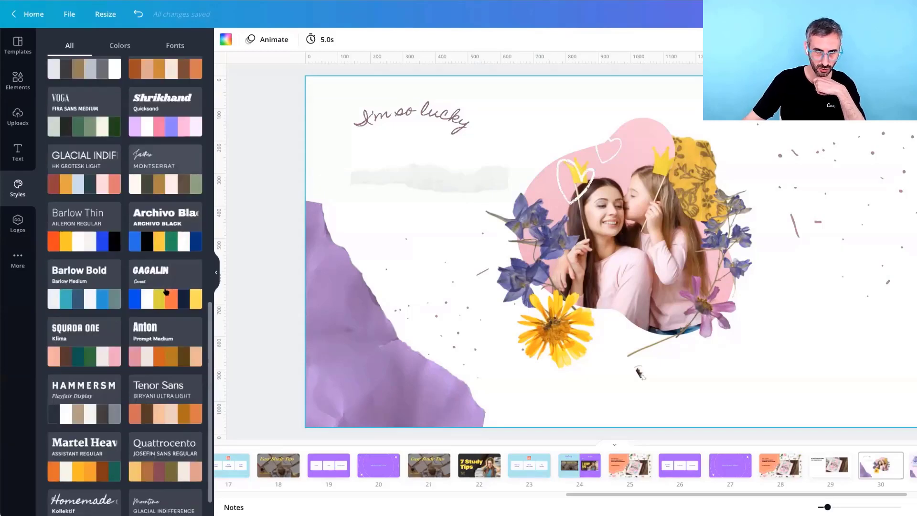
scroll(166, 292, down, 1)
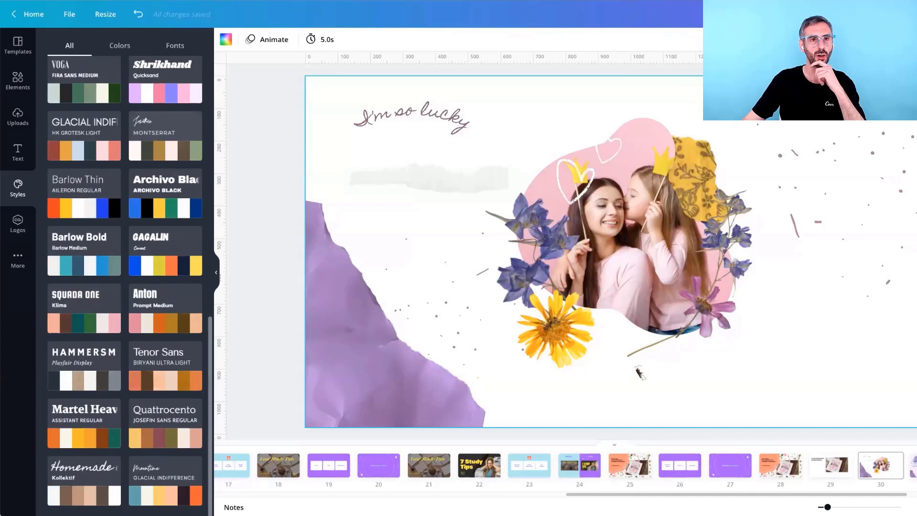
scroll(125, 286, up, 3)
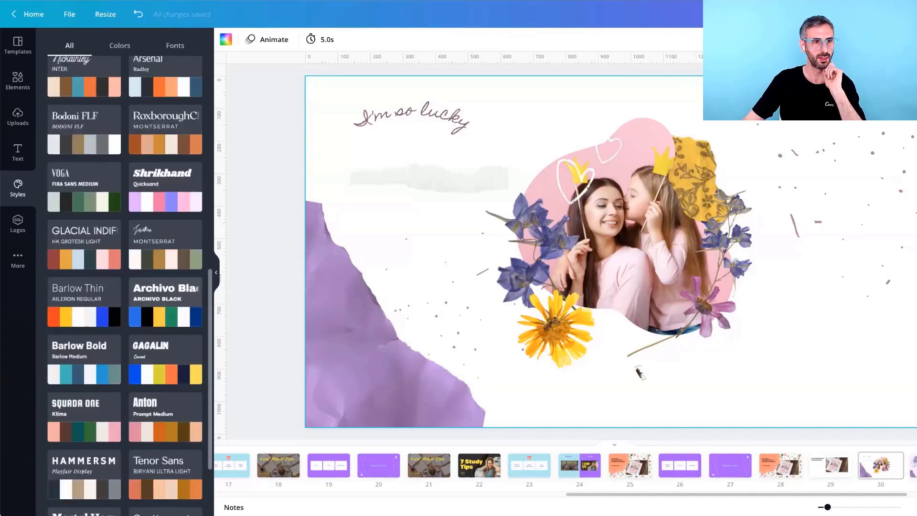
scroll(124, 286, up, 5)
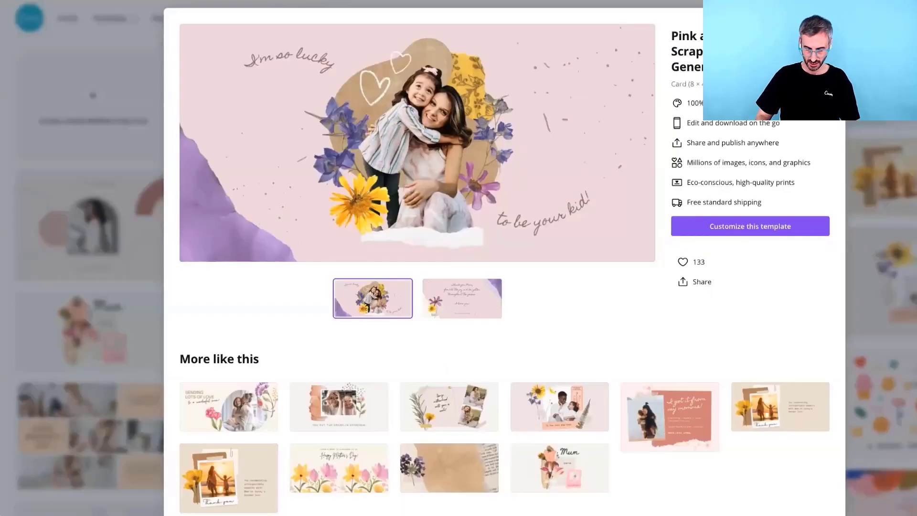
Switch to the browser tab with the card template, go to Canva's Colors web page and open the Color palette generator.
key(ctrl+l)
text(canva.com/co)
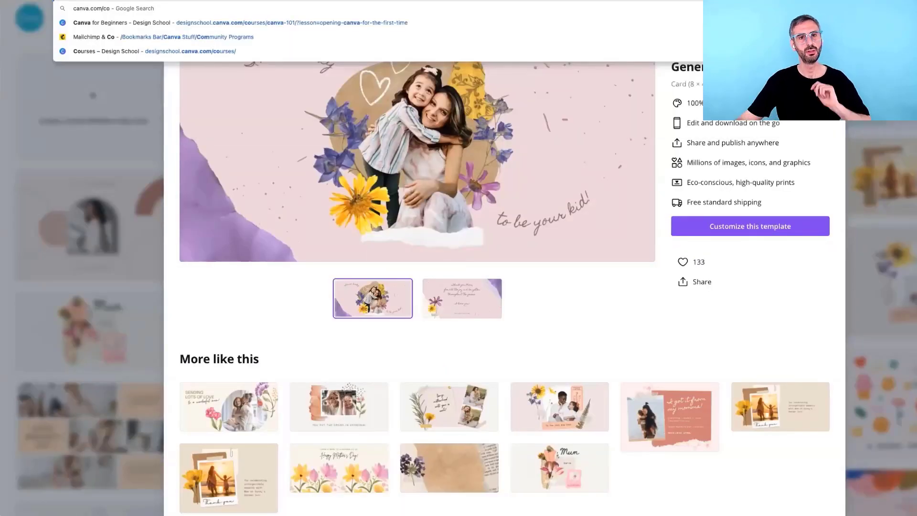
key(Escape)
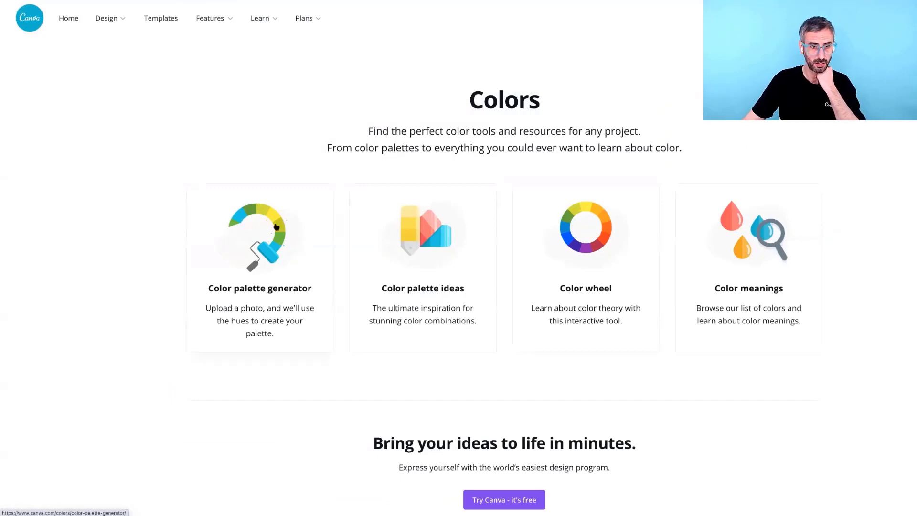
click(274, 249)
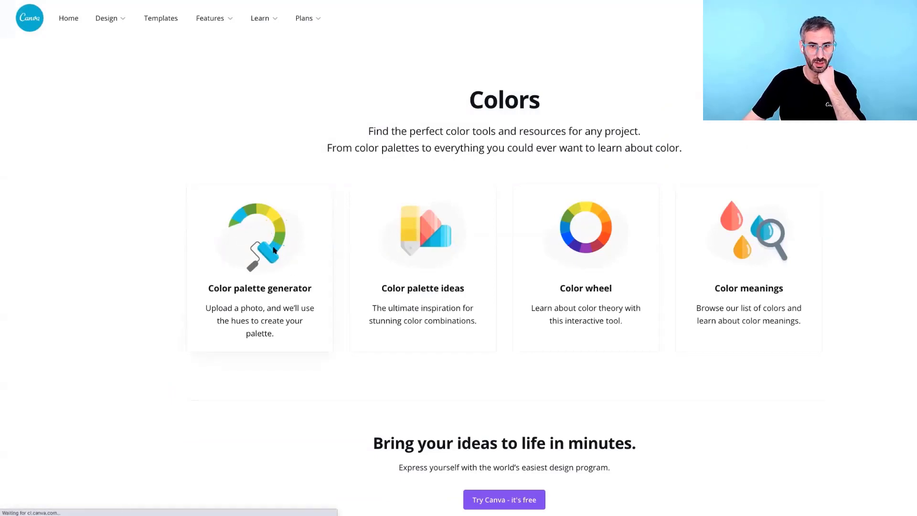
Examine the palette generator's sample photo colours and combination ideas, and open the full Color palettes collection.
scroll(762, 242, down, 2)
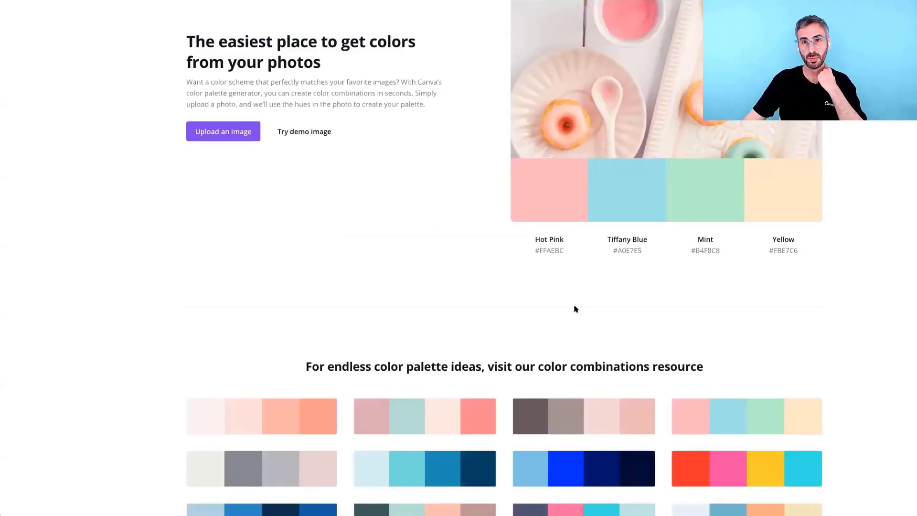
scroll(574, 313, down, 2)
scroll(574, 313, down, 3)
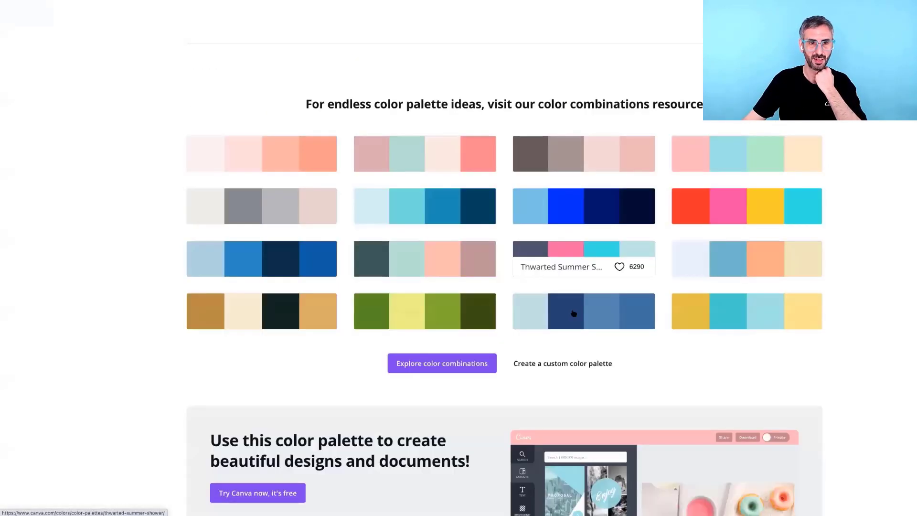
scroll(573, 312, down, 1)
scroll(574, 312, down, 4)
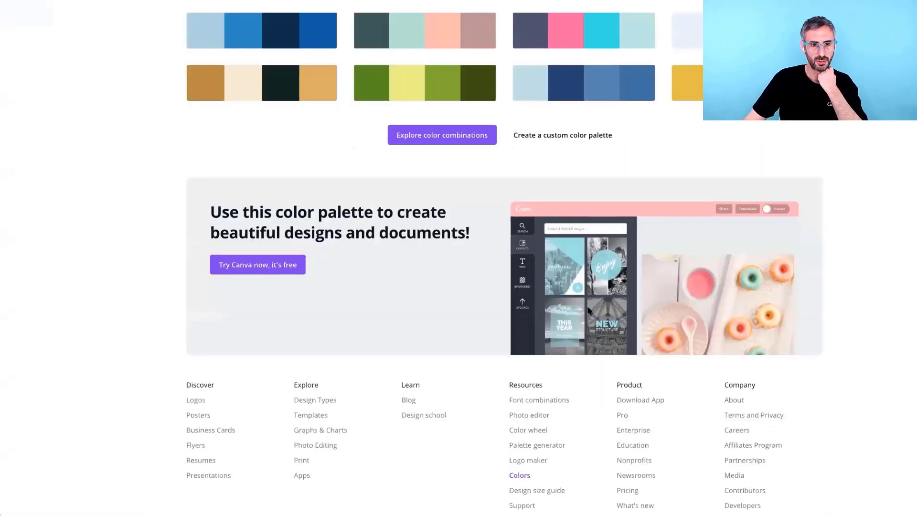
scroll(588, 311, up, 7)
scroll(587, 317, up, 5)
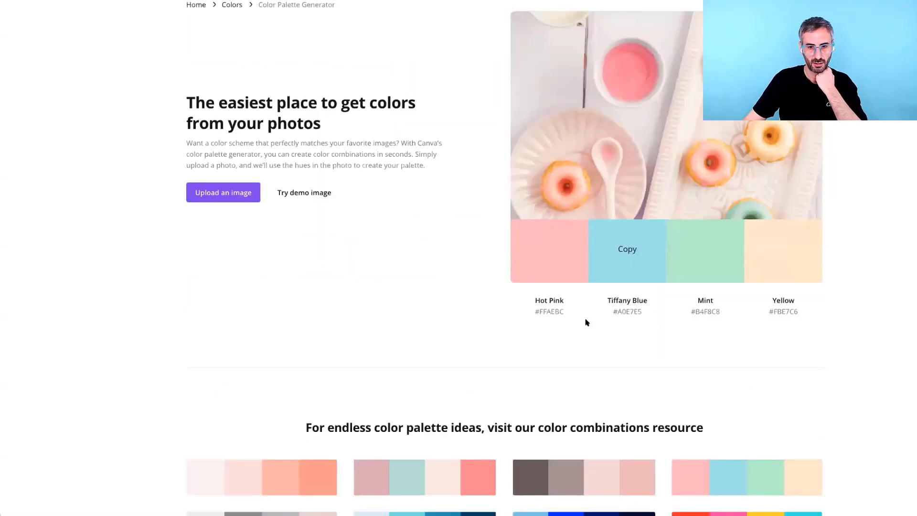
scroll(586, 321, down, 14)
scroll(472, 356, up, 7)
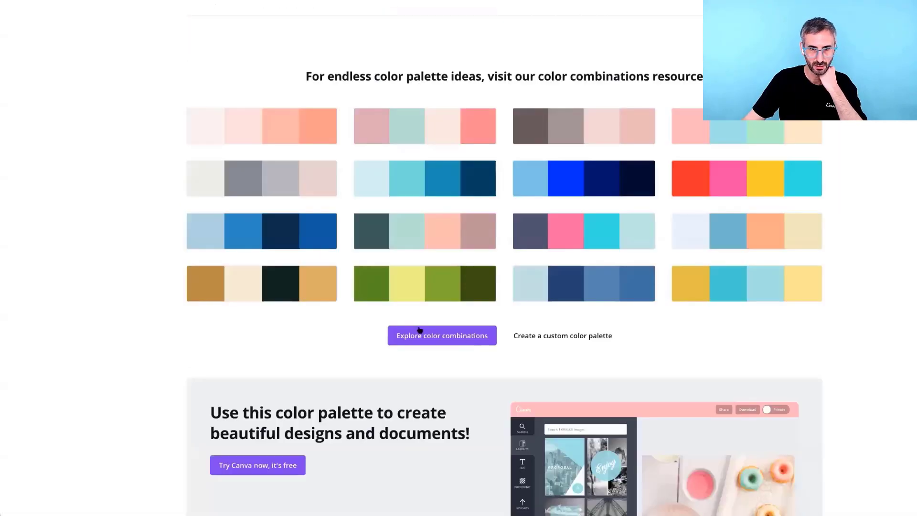
scroll(478, 434, up, 10)
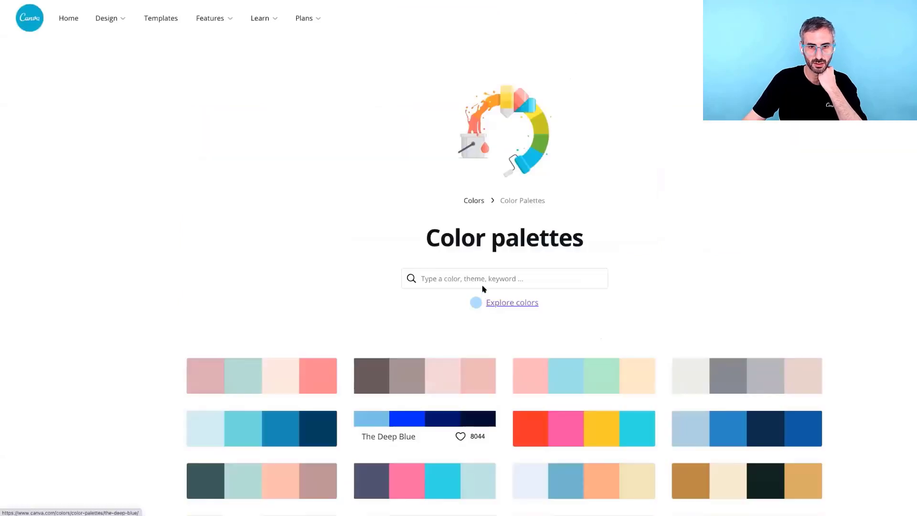
Search the colour palettes for "pastel" and open the Pastel Meltaways combination to view its hex codes.
click(483, 281)
text(pastel)
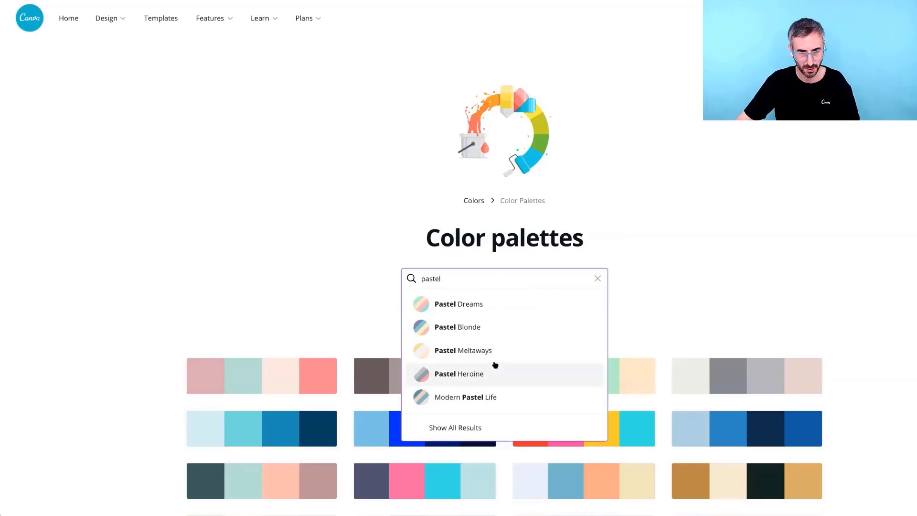
click(469, 358)
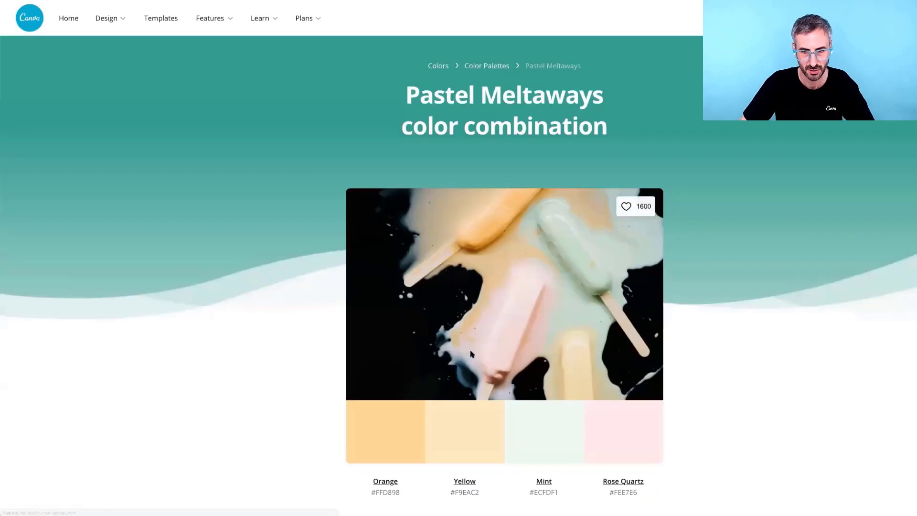
scroll(556, 365, down, 2)
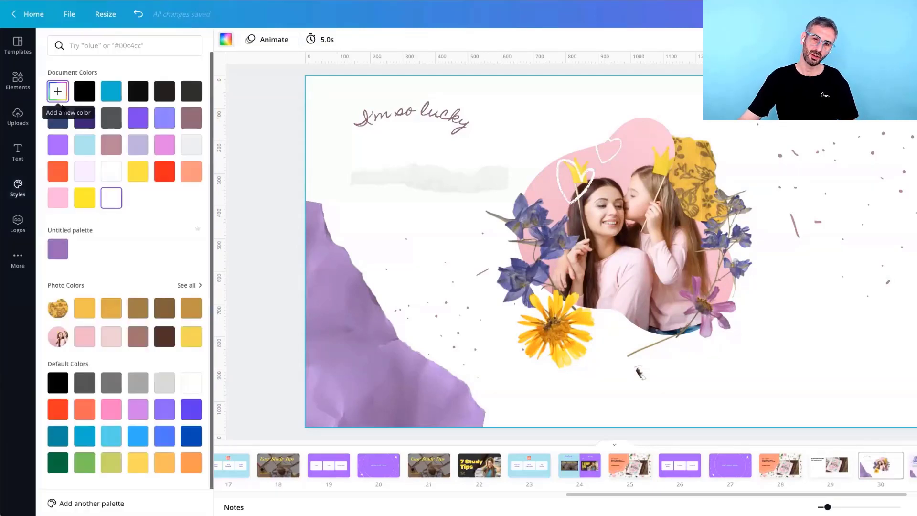
Try the mint #ECFDF1 as the page background colour, and set the background to the rose quartz #FEE7E6 instead.
click(60, 95)
text(#ECFDF1)
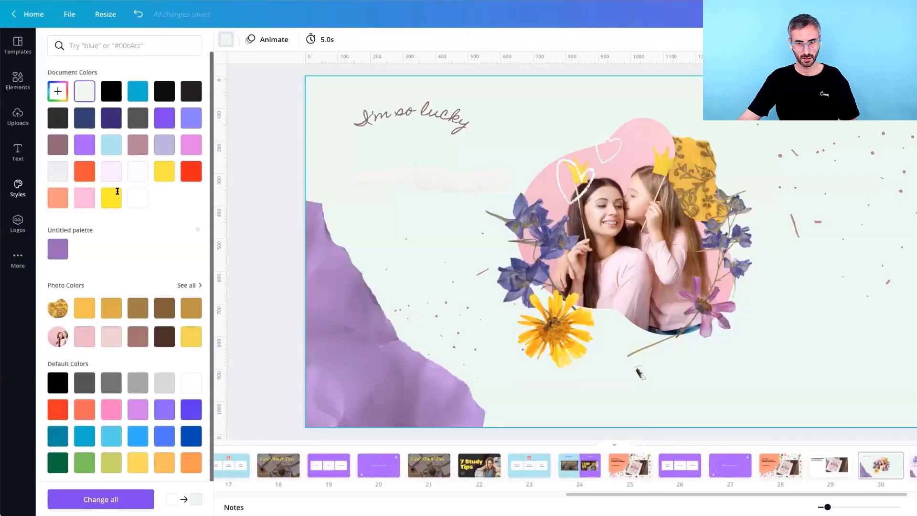
click(58, 91)
text(#FEE7E6)
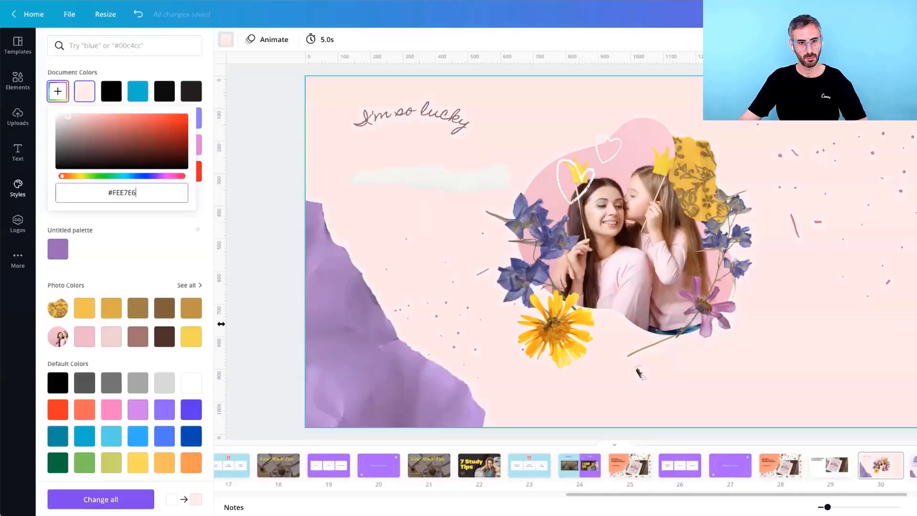
click(250, 293)
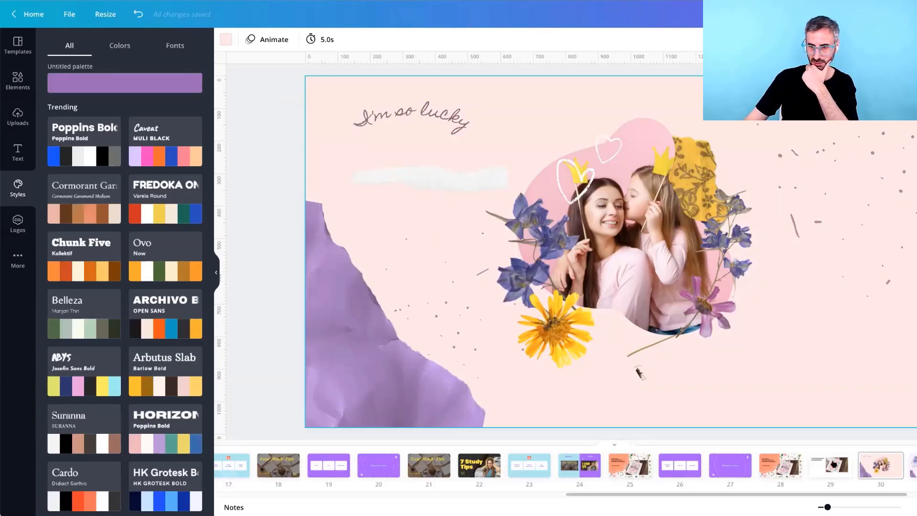
Copy the "6 MOTHERS DAY CARDS IDEAS" heading from page 29 to page 30 and place it over the torn purple paper.
key(Page_Up)
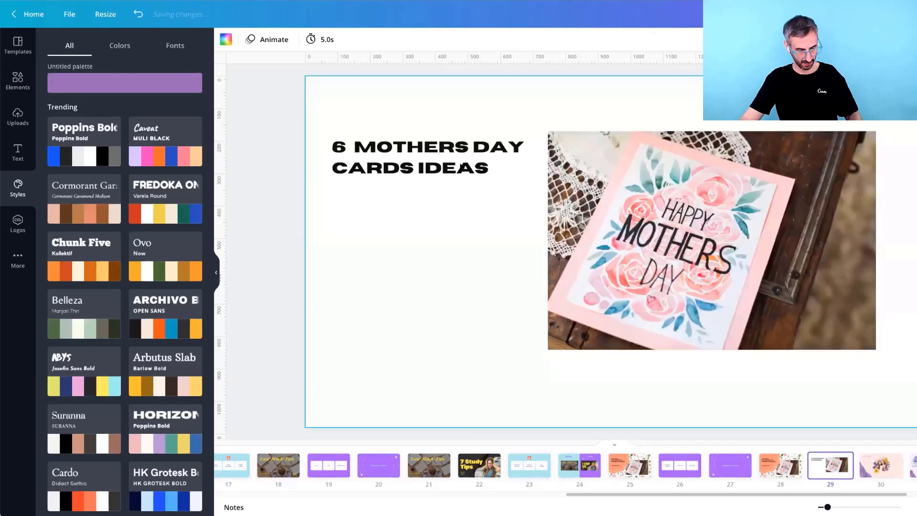
click(459, 164)
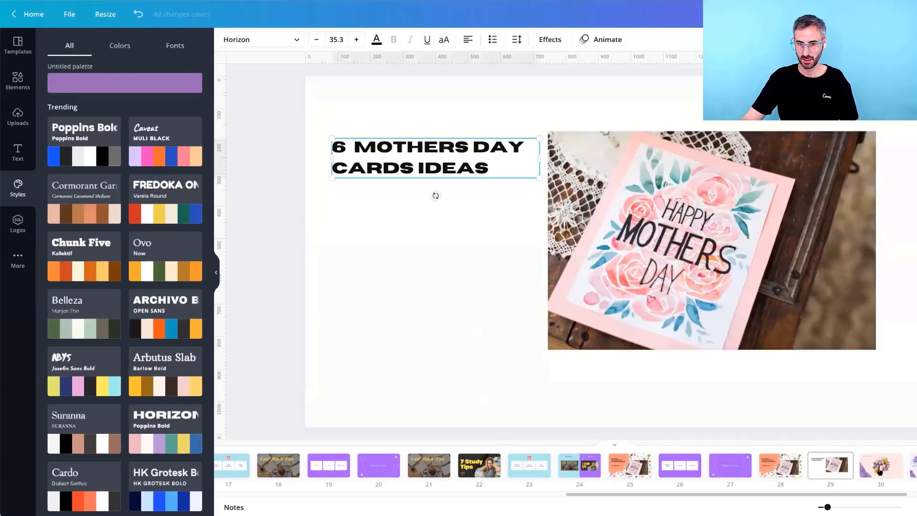
key(Page_Down)
click(550, 165)
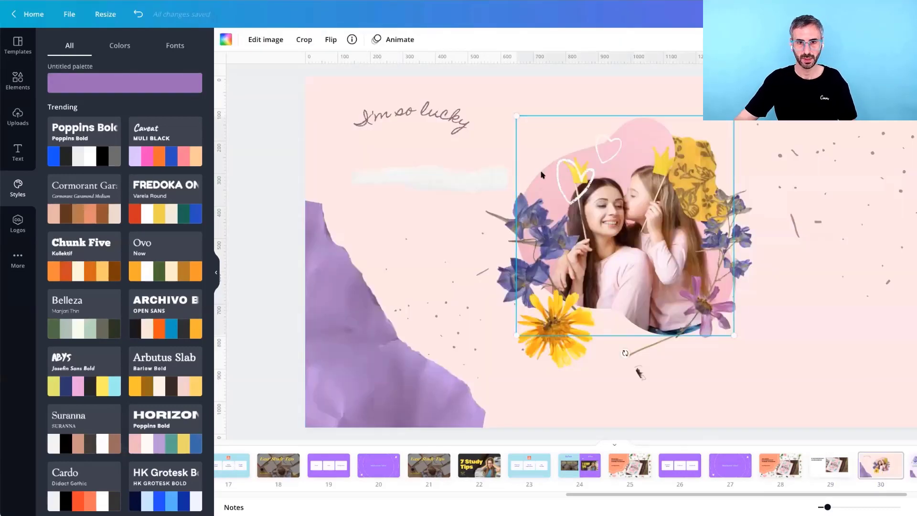
key(ctrl+v)
drag(390, 309, 401, 375)
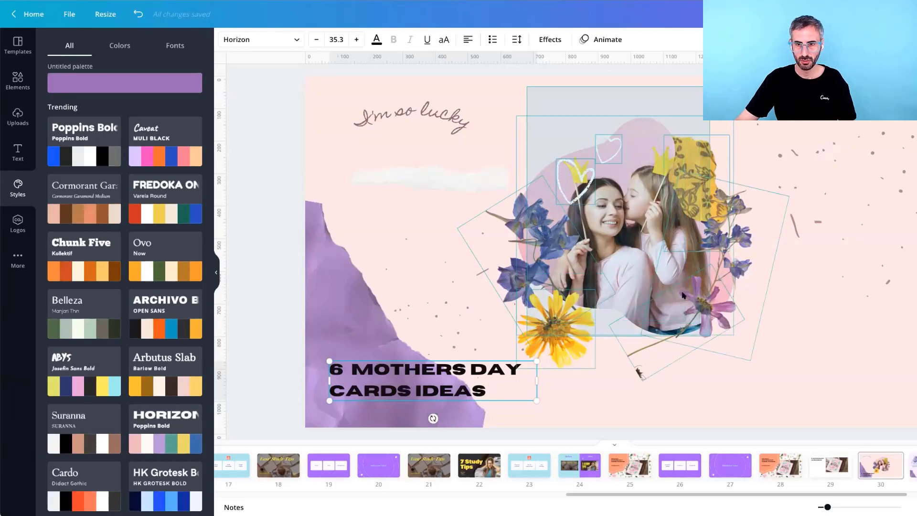
Select the framed photo with its flowers, hearts and patterned paper, and move and enlarge the collage to fill the page's right side.
click(630, 227)
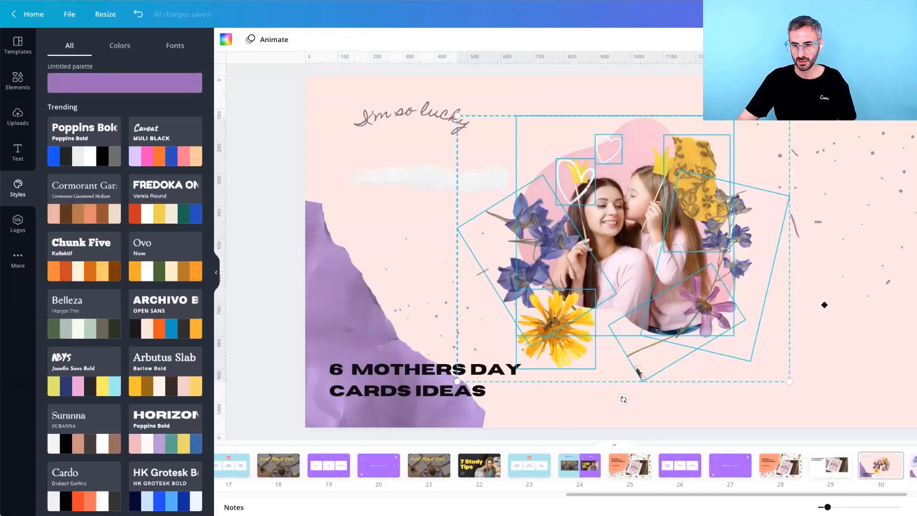
drag(633, 220, 787, 285)
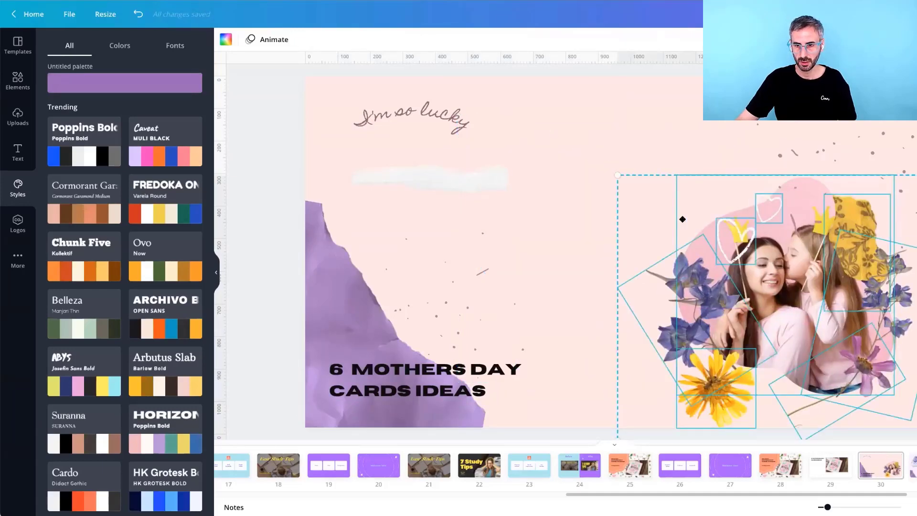
drag(683, 219, 687, 200)
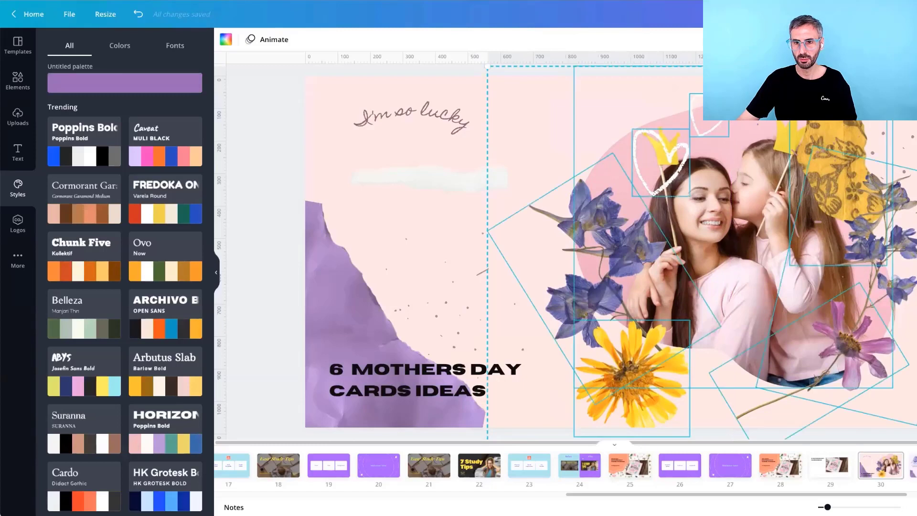
click(389, 195)
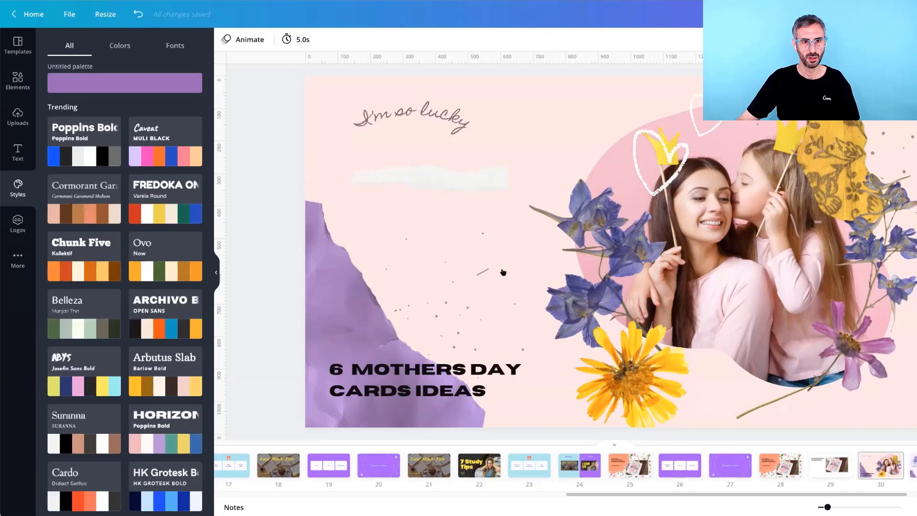
Switch to the YouTube "study tips" results and examine how the video thumbnails combine photos and titles.
key(ctrl+Tab)
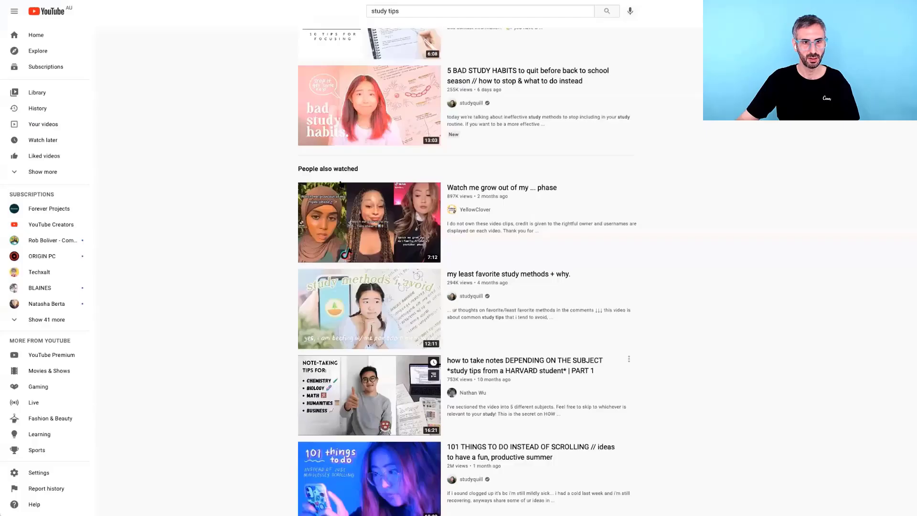
scroll(341, 183, up, 5)
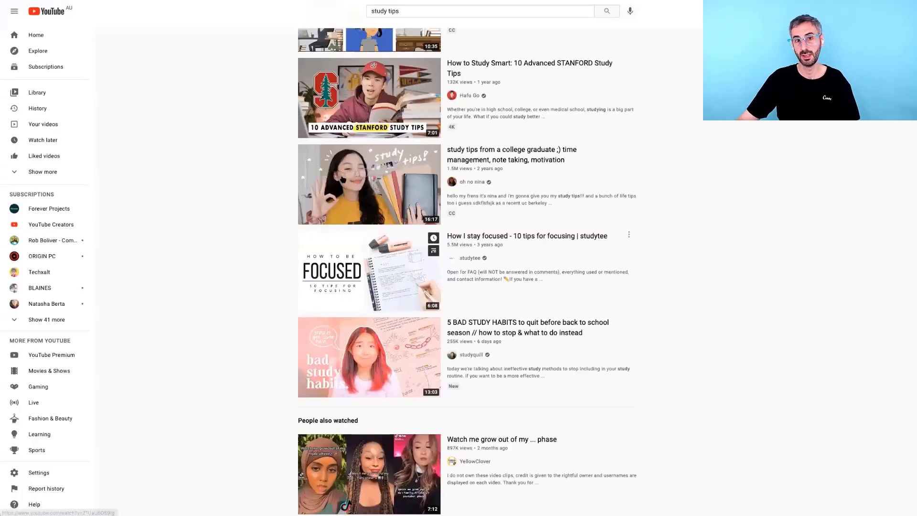
scroll(389, 121, up, 5)
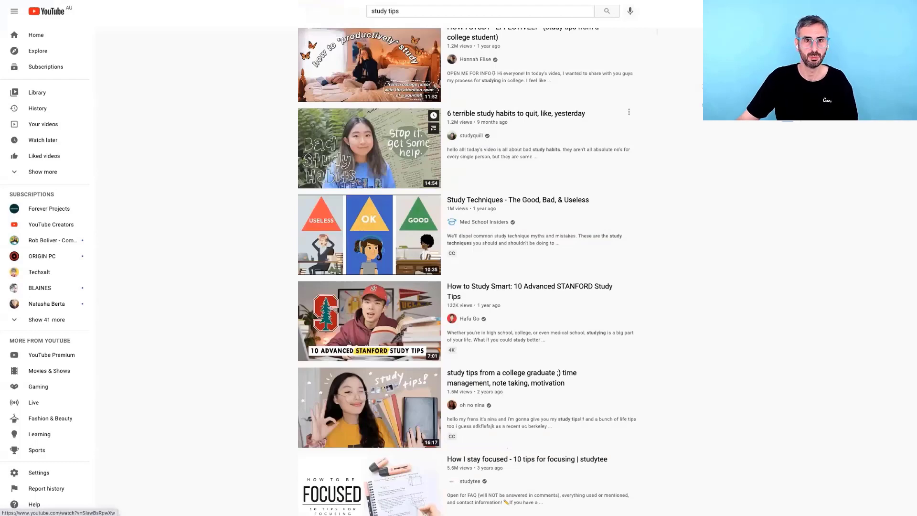
scroll(370, 186, up, 9)
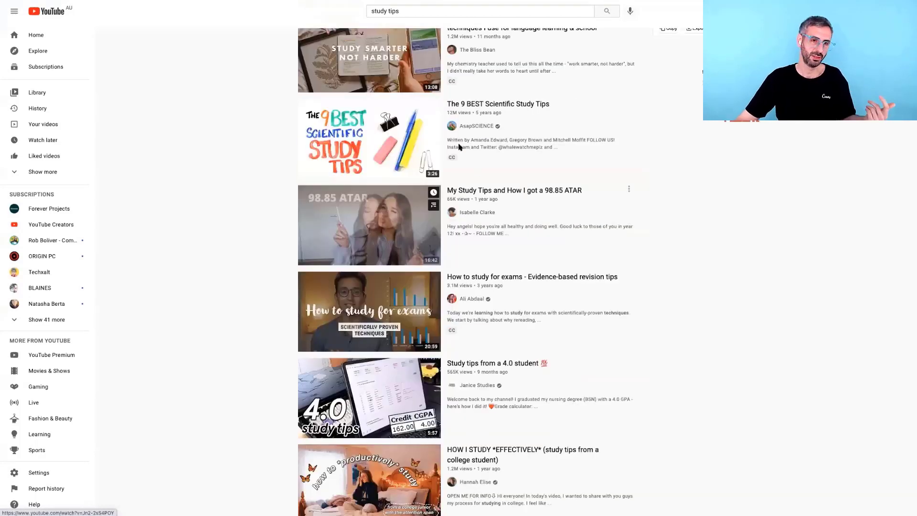
Switch back to the Canva thumbnail and shift the "I'm so lucky" text sideways, and set its curve to 0.
scroll(448, 128, up, 3)
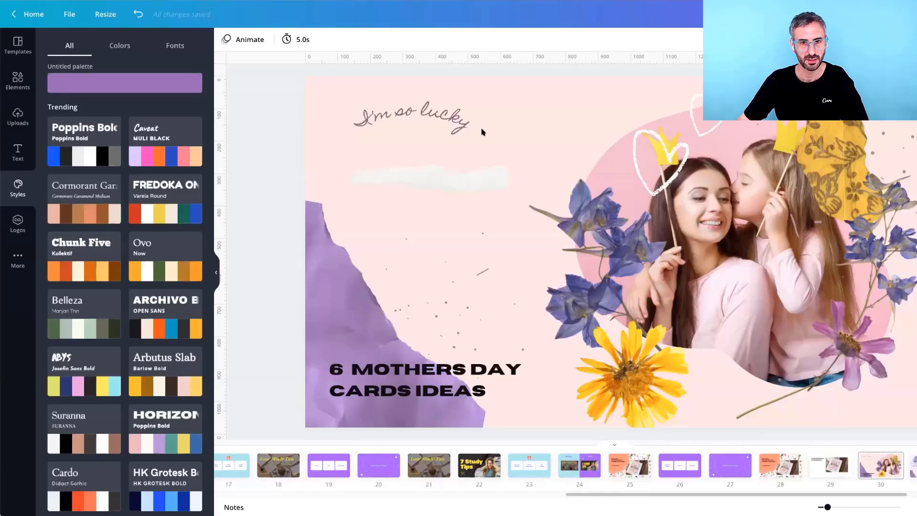
click(481, 131)
drag(481, 129, 476, 133)
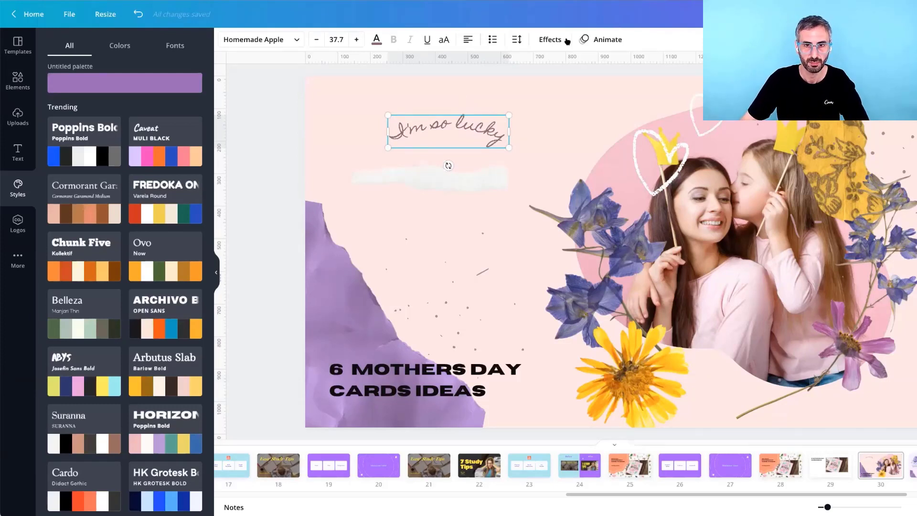
click(549, 39)
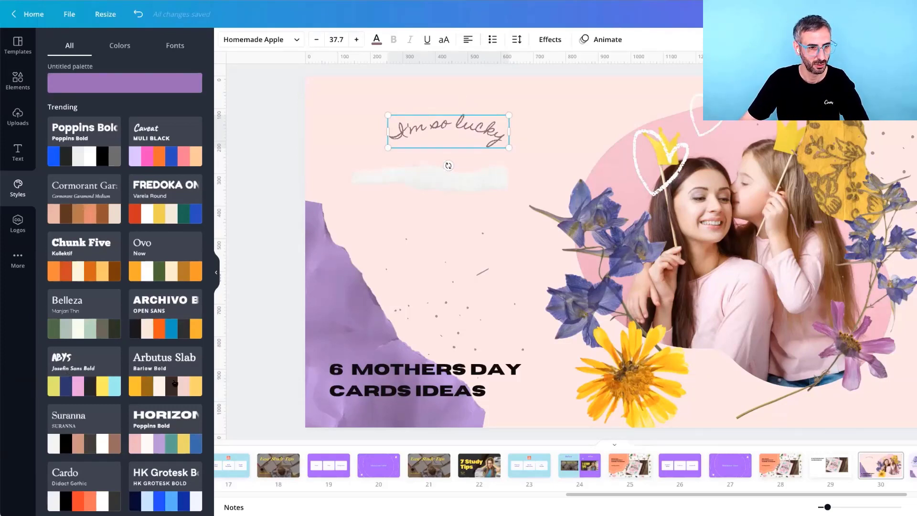
drag(154, 382, 123, 382)
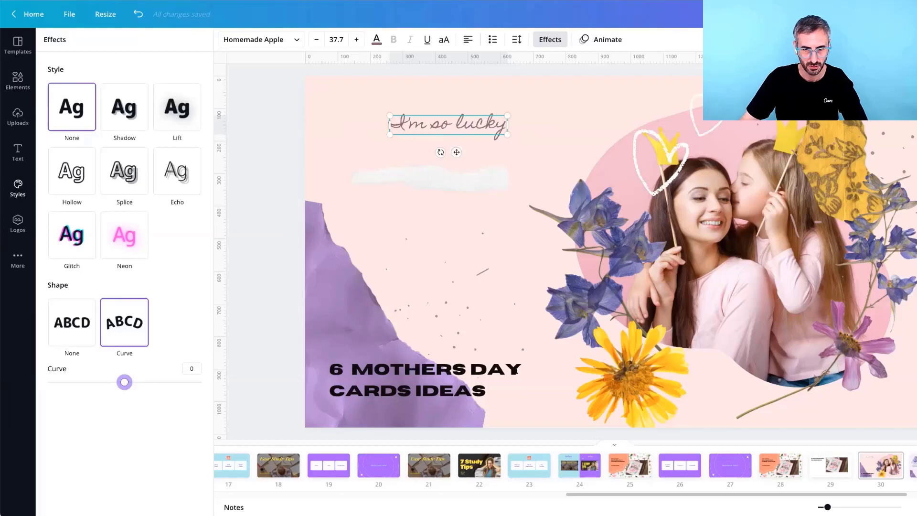
Replace the handwritten "I'm so lucky" text with "mother's day".
double_click(517, 371)
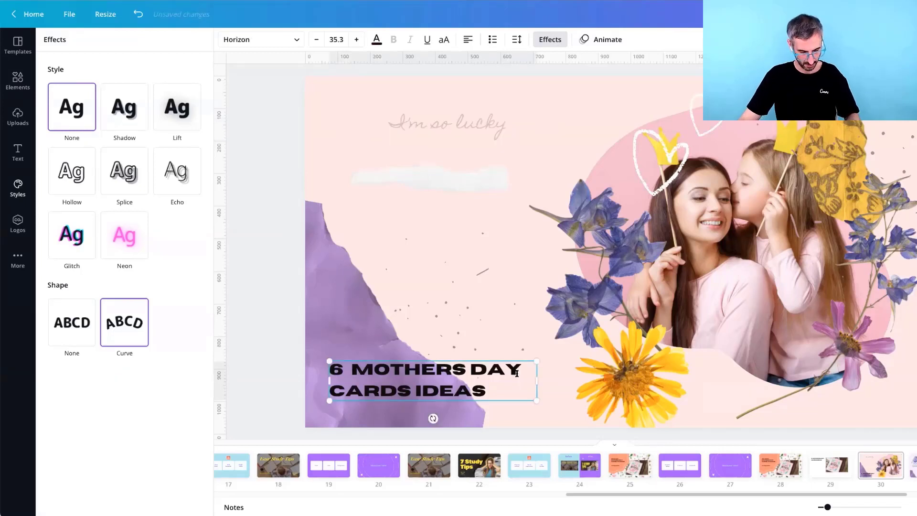
key(ctrl+shift+Left)
key(ctrl+shift+Left)
triple_click(469, 118)
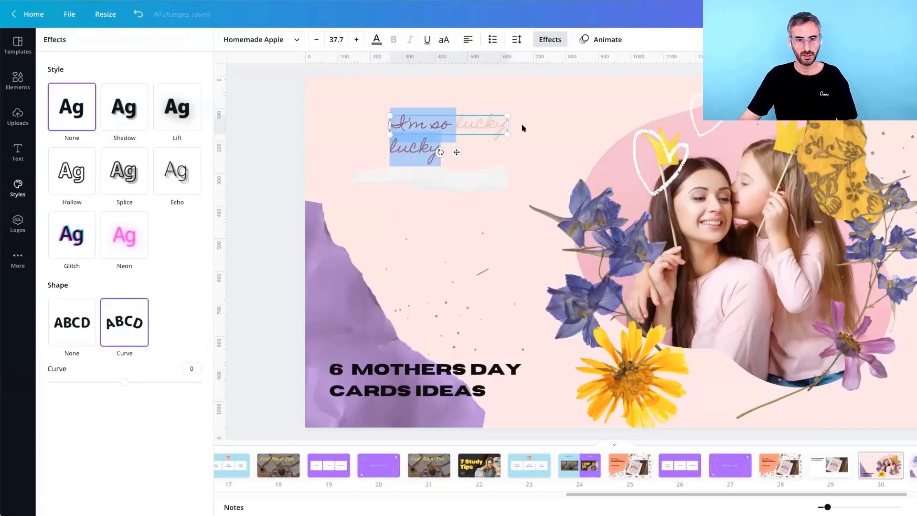
text(mothers day)
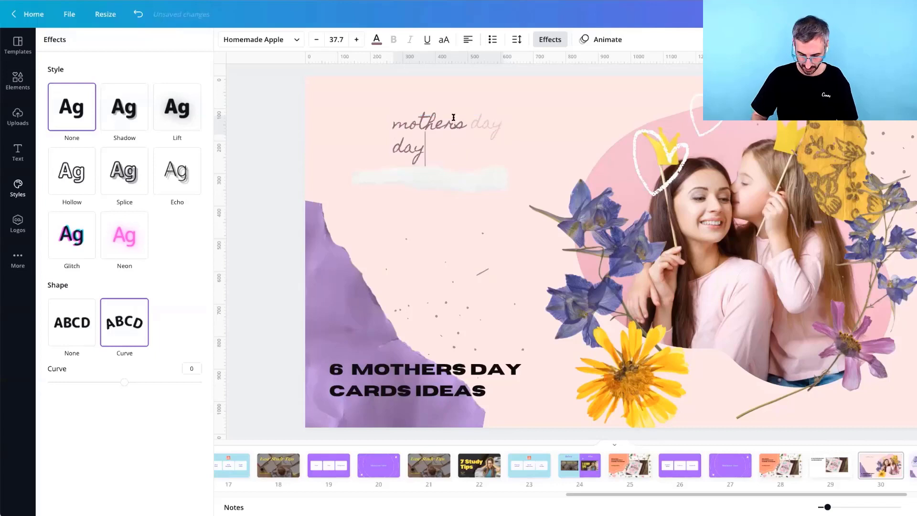
key(Escape)
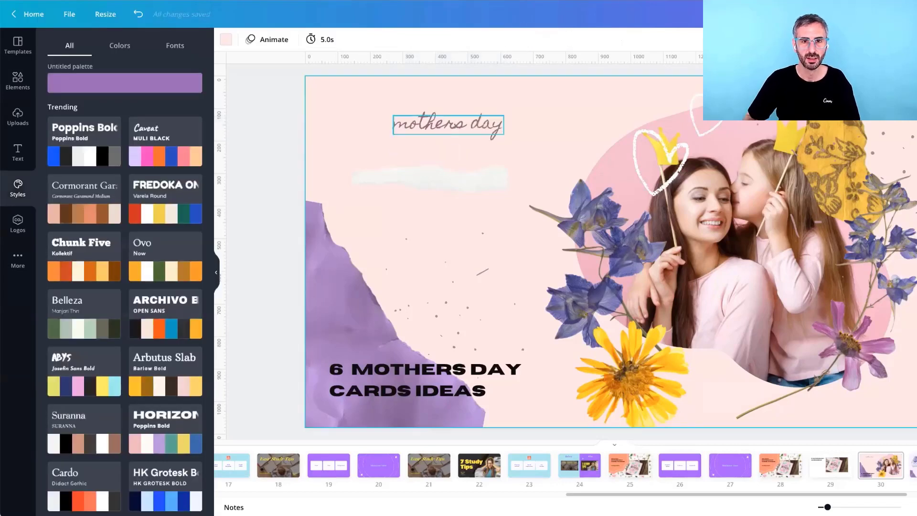
click(456, 129)
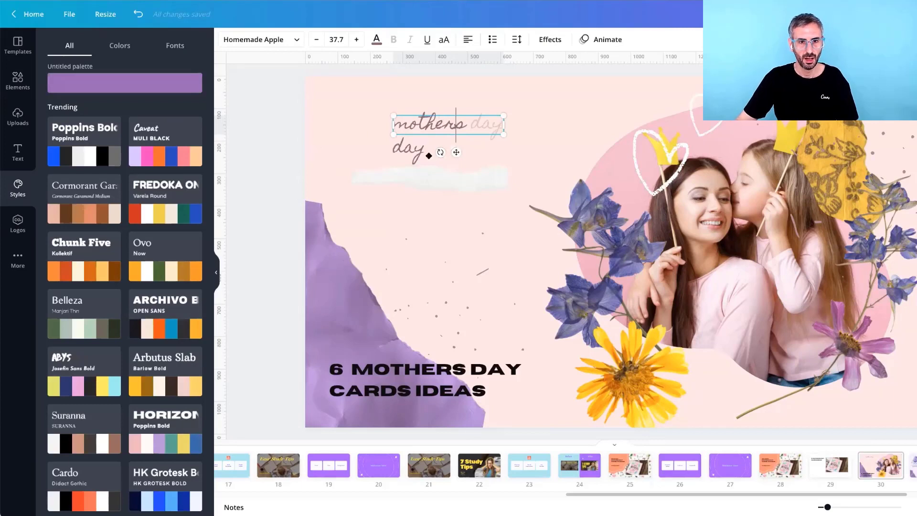
click(423, 176)
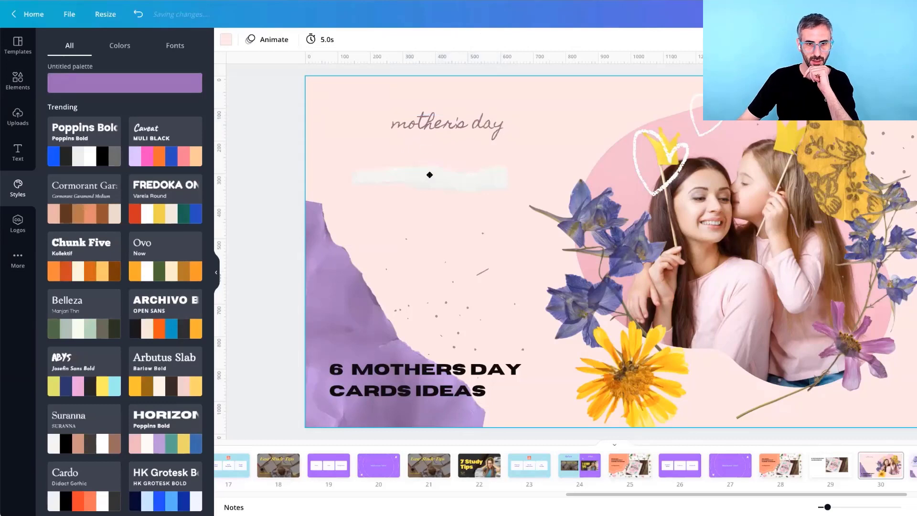
Try the "mother's day" text over the faint white paper strip, and select the strip to check its image information.
drag(448, 118, 427, 170)
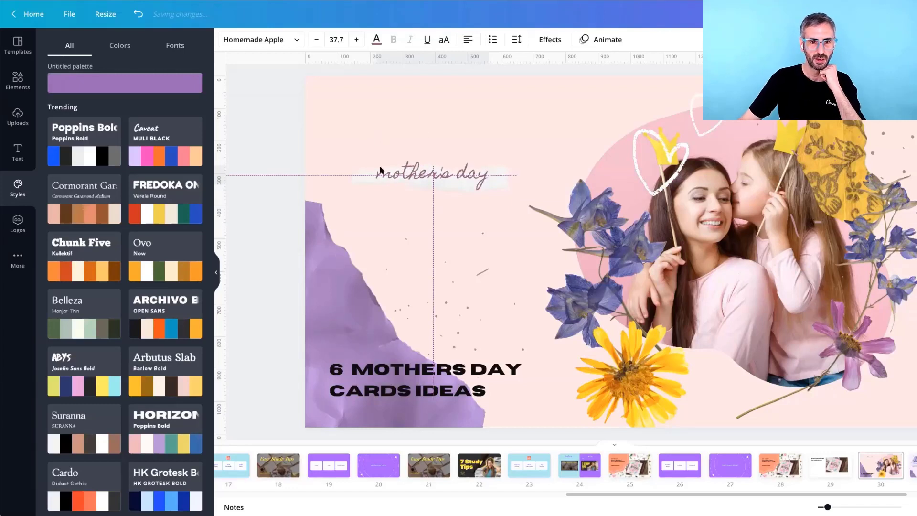
key(ctrl+z)
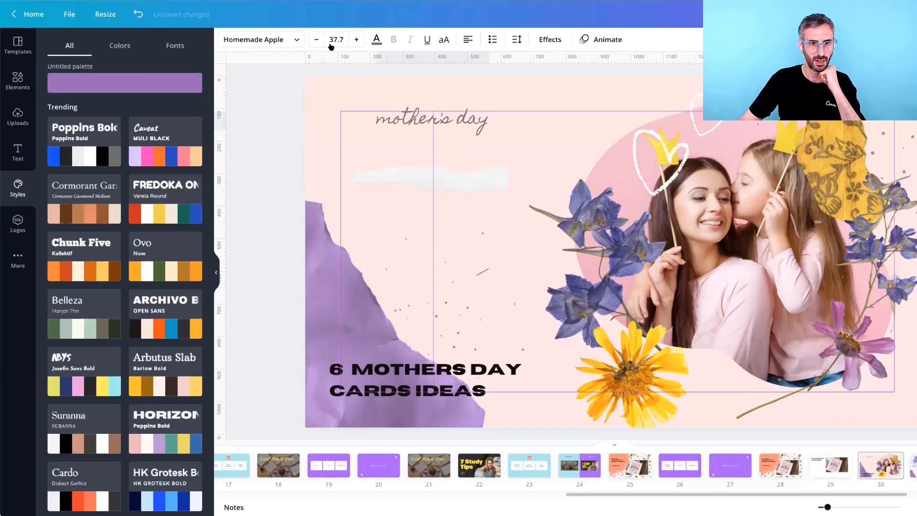
key(Tab)
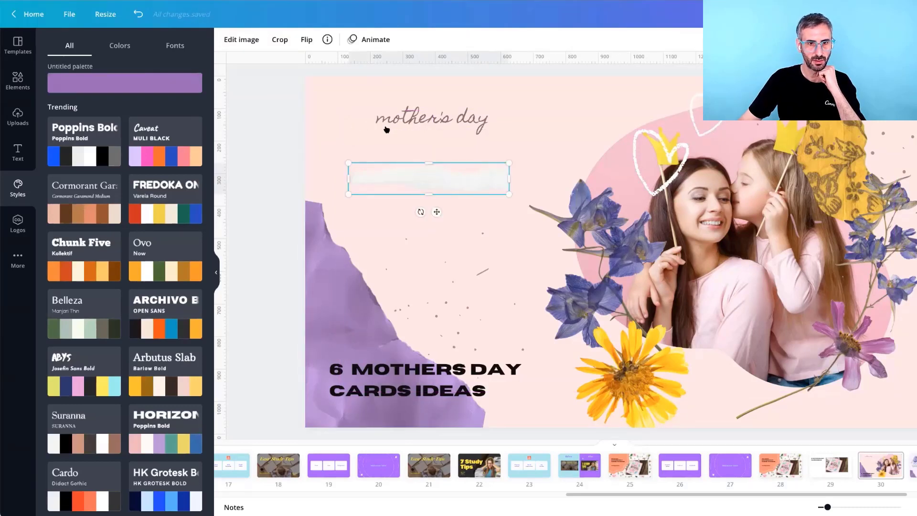
click(328, 39)
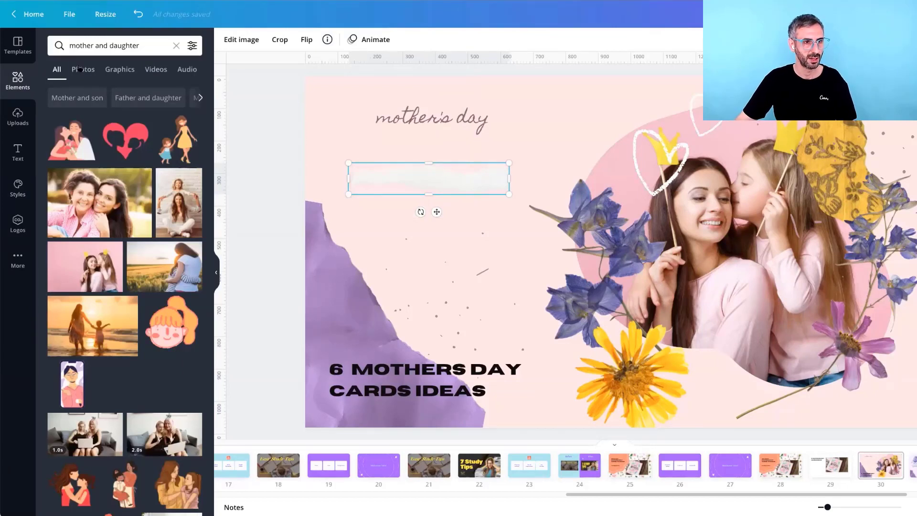
Search the element graphics for "ripped paper texture" and add the beige taped paper strip to the page.
key(ctrl+a)
text(ripped paper tex)
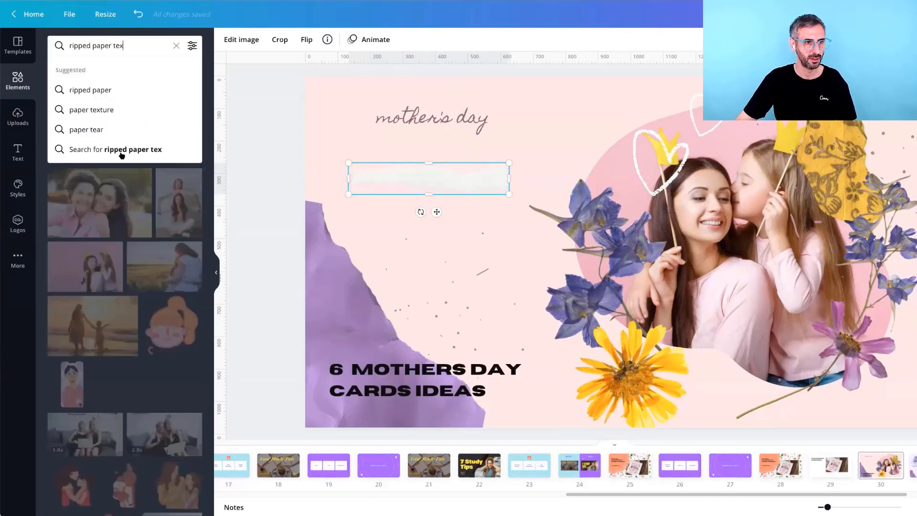
text(ture)
key(Return)
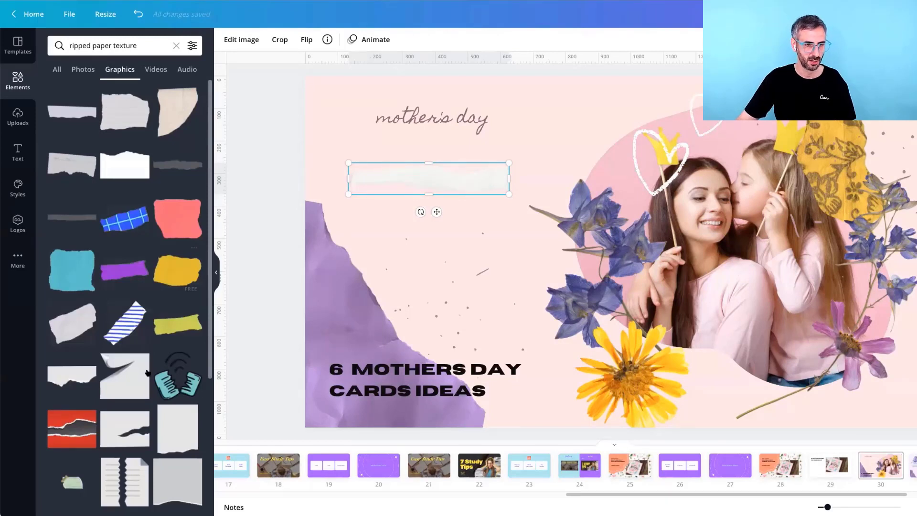
scroll(147, 372, down, 2)
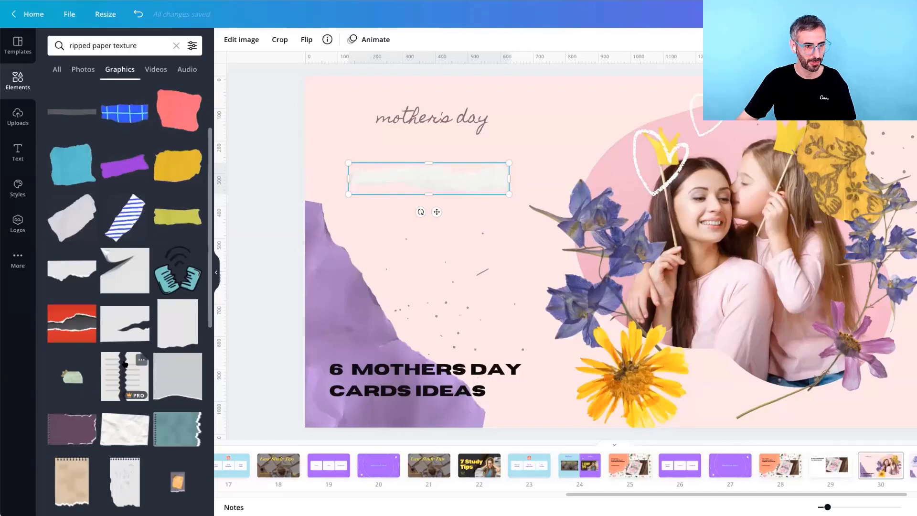
scroll(191, 234, down, 8)
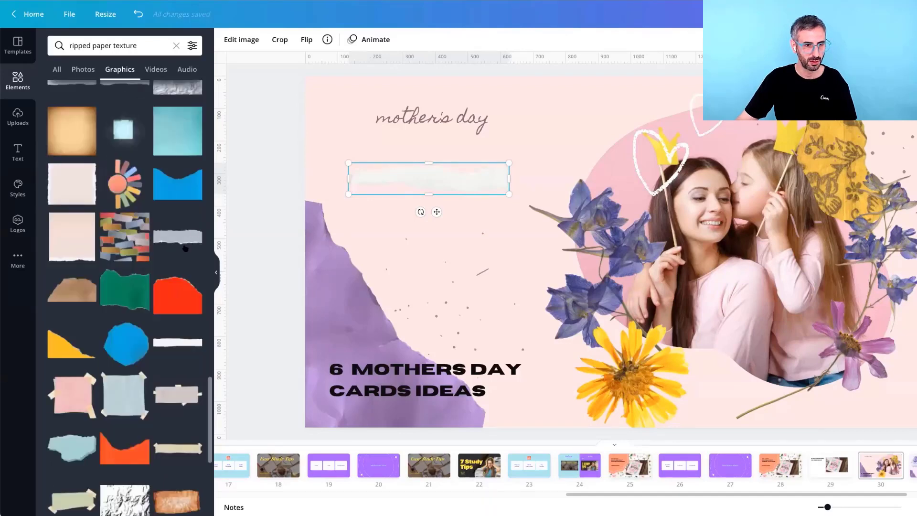
scroll(186, 248, down, 1)
scroll(185, 244, down, 3)
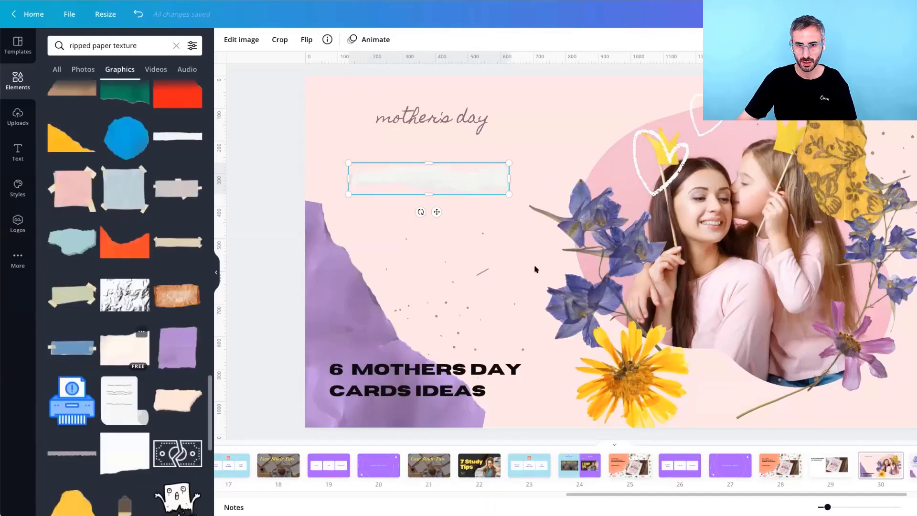
click(179, 238)
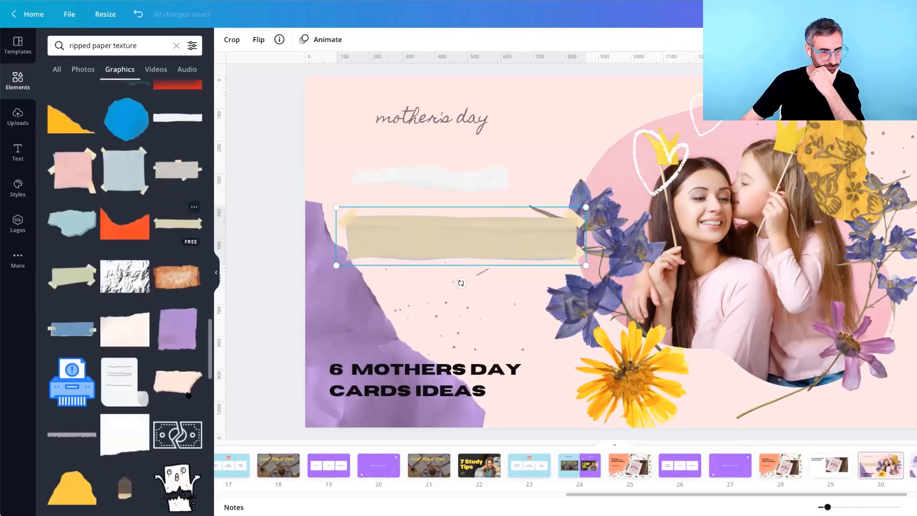
Add the white torn paper with three tape corners, and remove the beige taped strip and the faint white strip.
scroll(188, 396, down, 10)
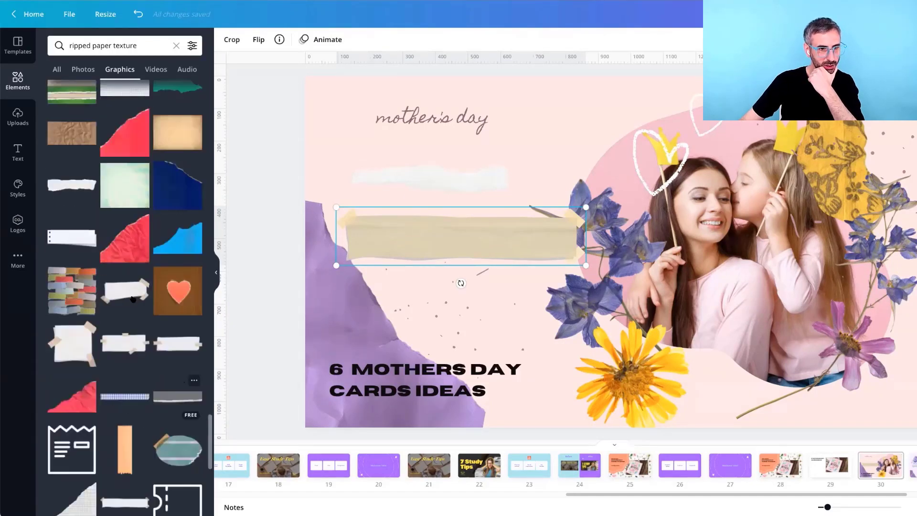
scroll(133, 299, down, 1)
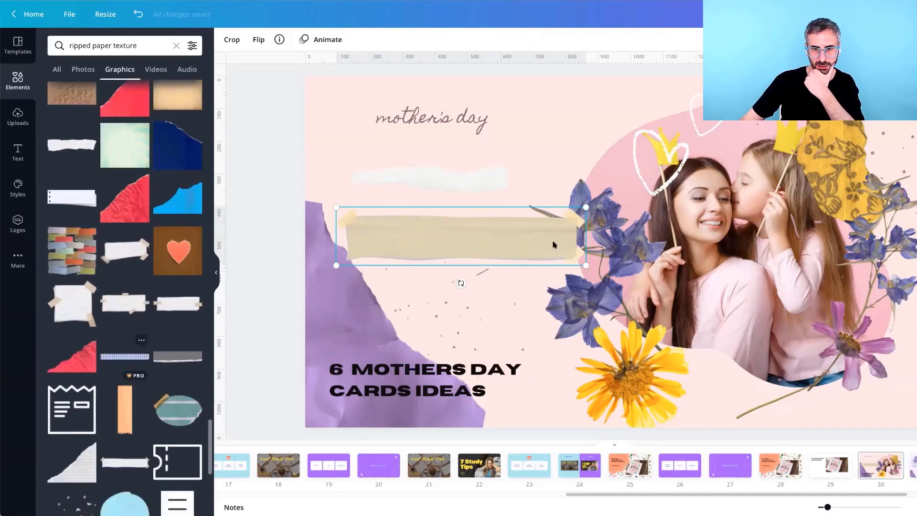
drag(554, 246, 432, 233)
click(392, 233)
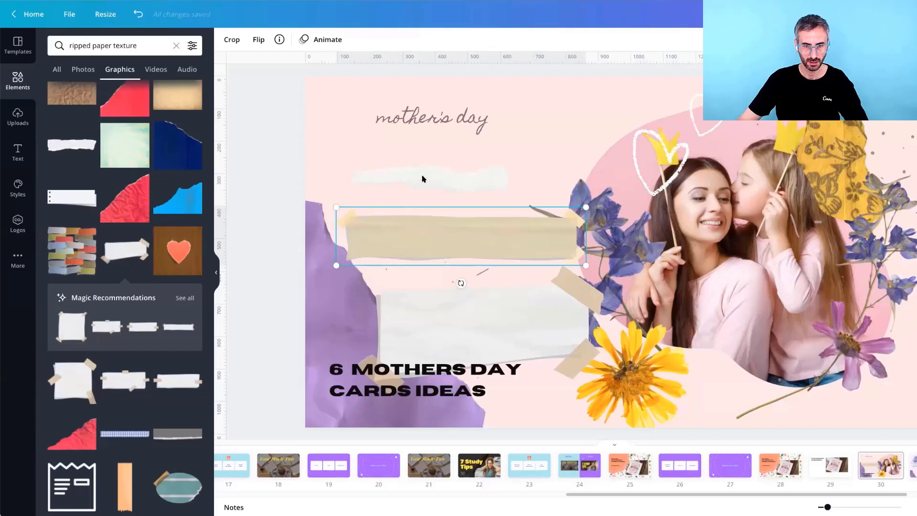
key(ctrl+z)
key(ctrl+z)
key(ctrl+z)
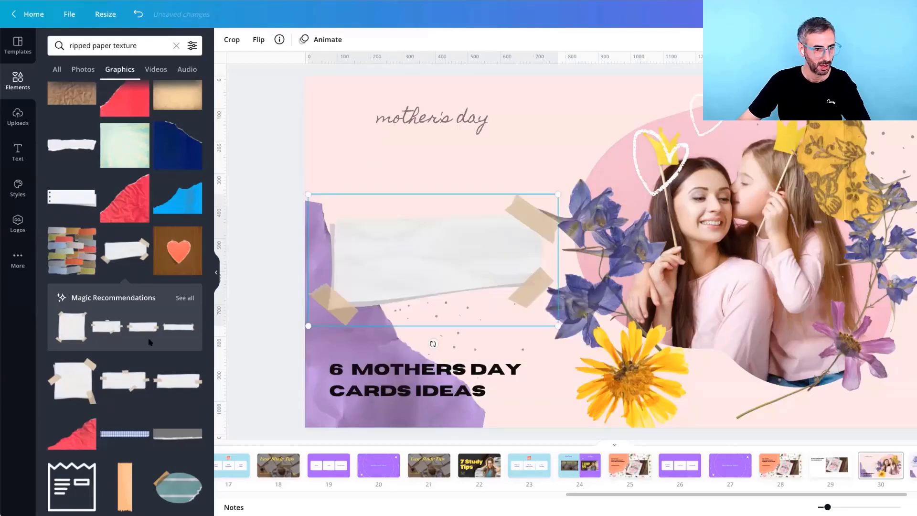
Position the white taped paper beside the collage, and add a narrower recommended taped strip, shrunk to overlap the paper's upper edge.
click(185, 298)
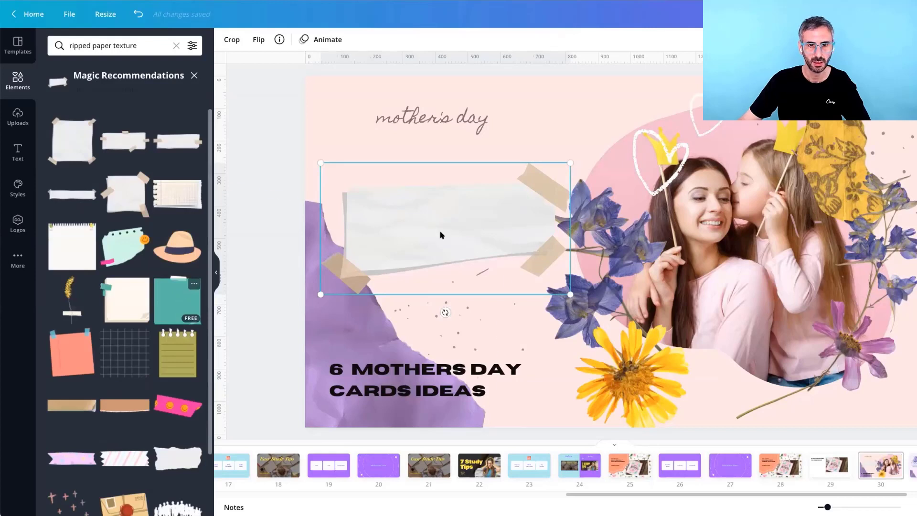
drag(466, 248, 466, 221)
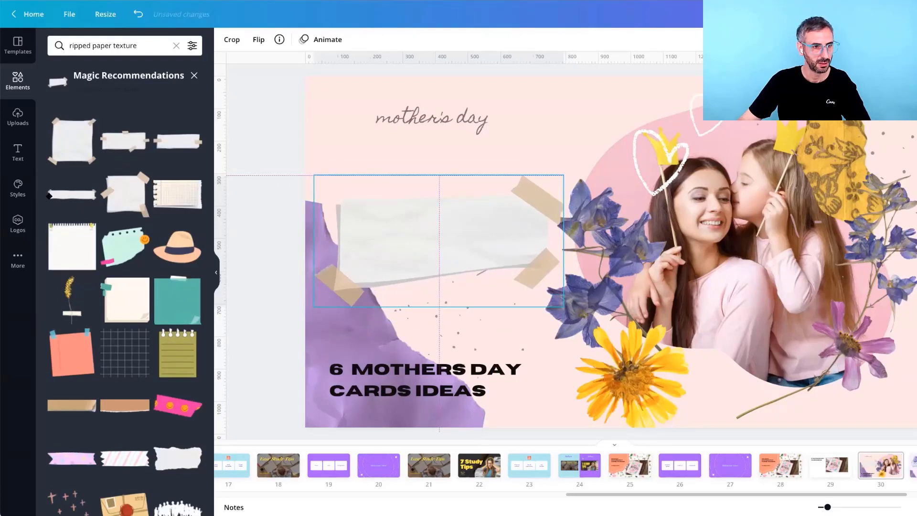
click(53, 194)
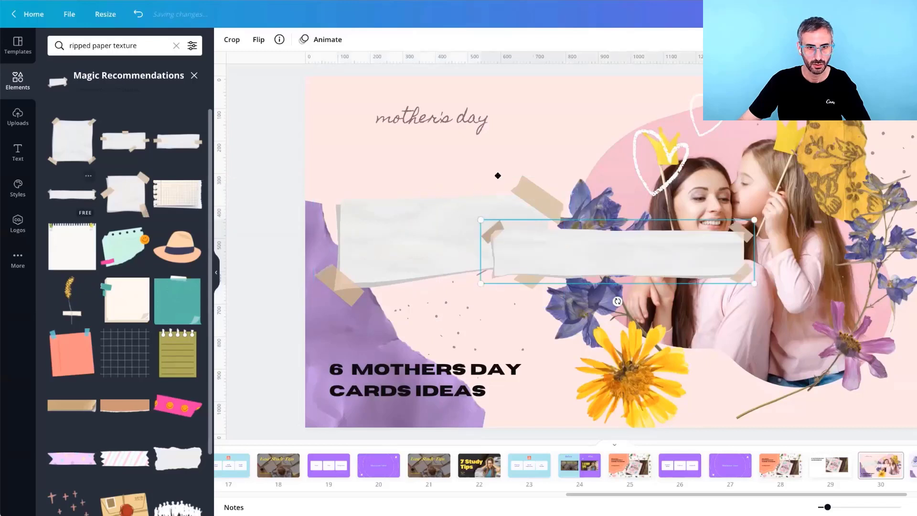
drag(616, 248, 484, 166)
drag(614, 138, 571, 150)
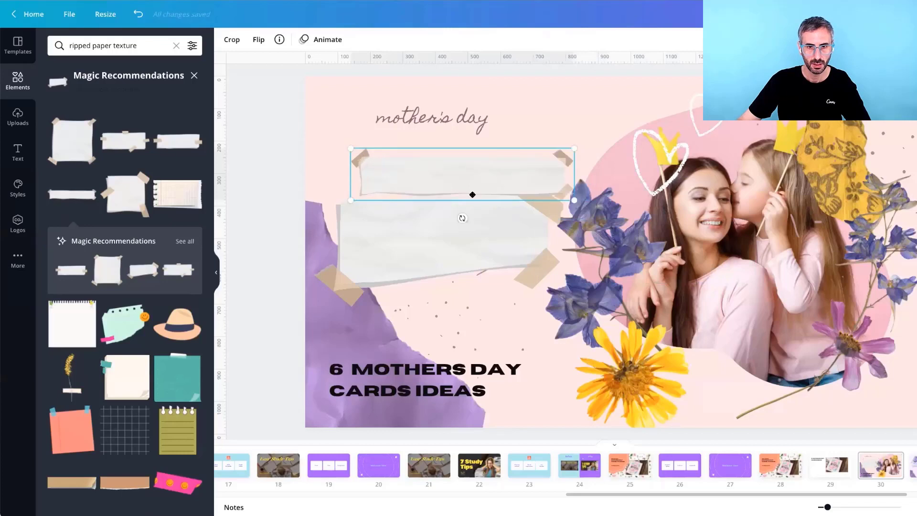
drag(477, 197, 476, 219)
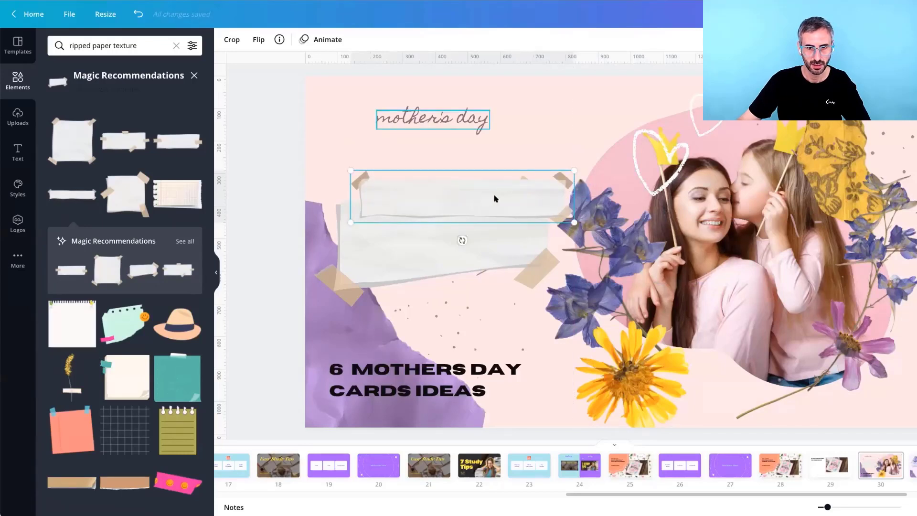
Place the "mother's day" text over the narrow taped strip and enlarge it to size 56.8.
drag(424, 124, 473, 201)
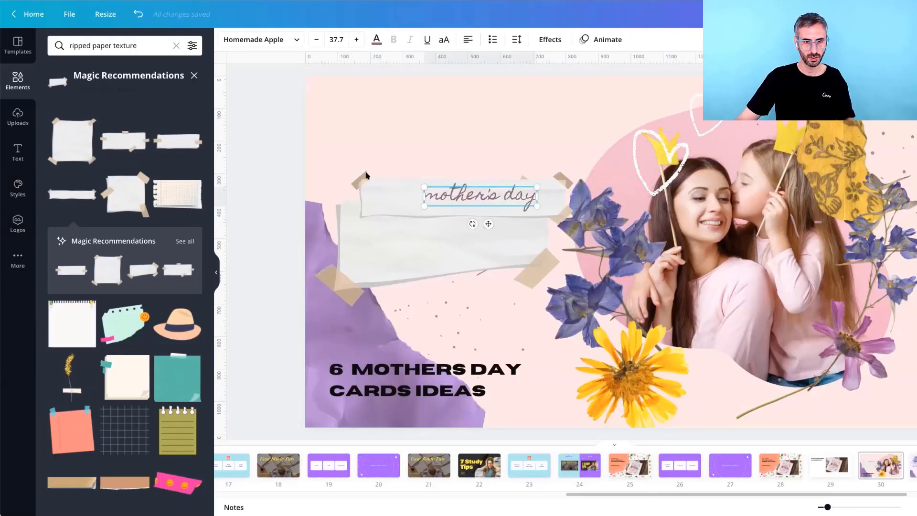
drag(424, 187, 367, 177)
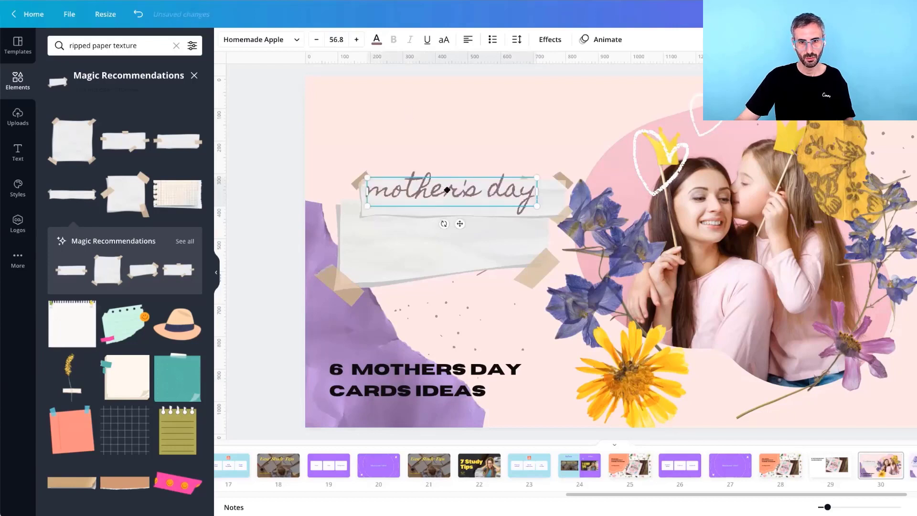
drag(449, 191, 447, 194)
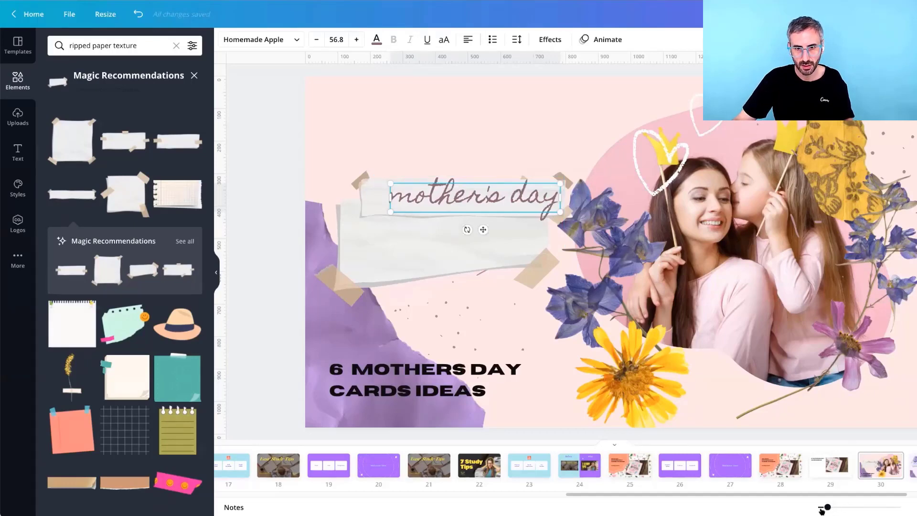
click(821, 507)
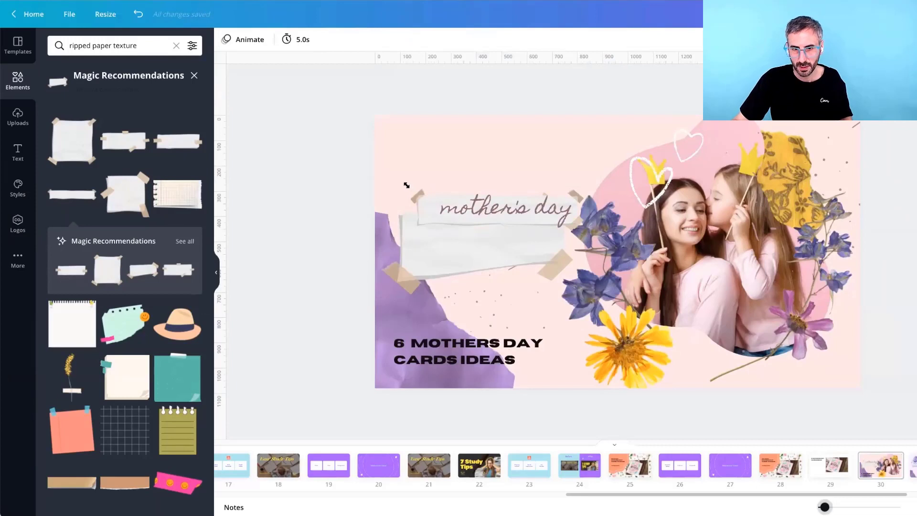
scroll(397, 183, up, 2)
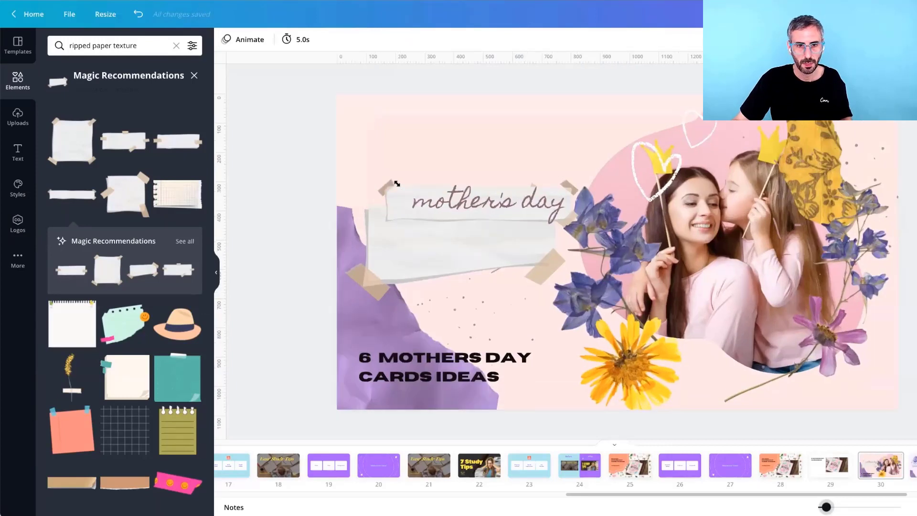
click(468, 203)
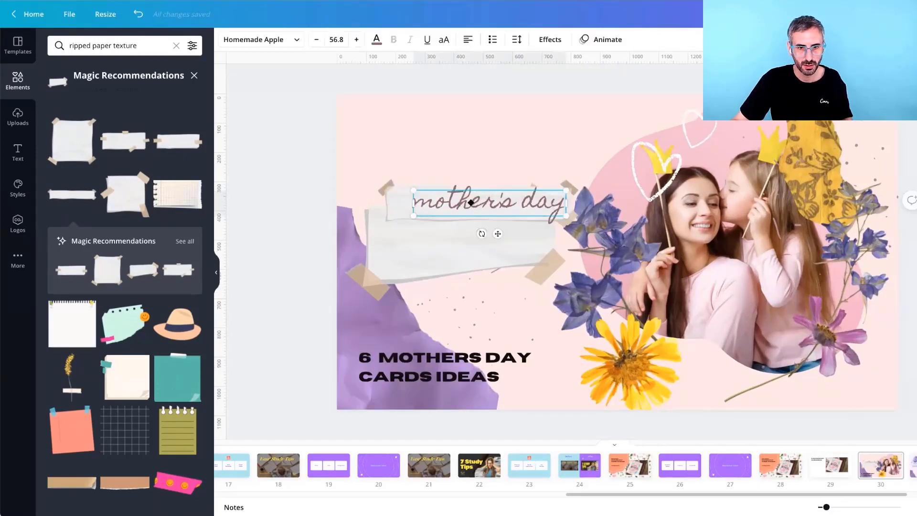
Enlarge the "mother's day" text to size 62.8, reposition it on the taped strip, and recolour it purple.
drag(414, 190, 397, 188)
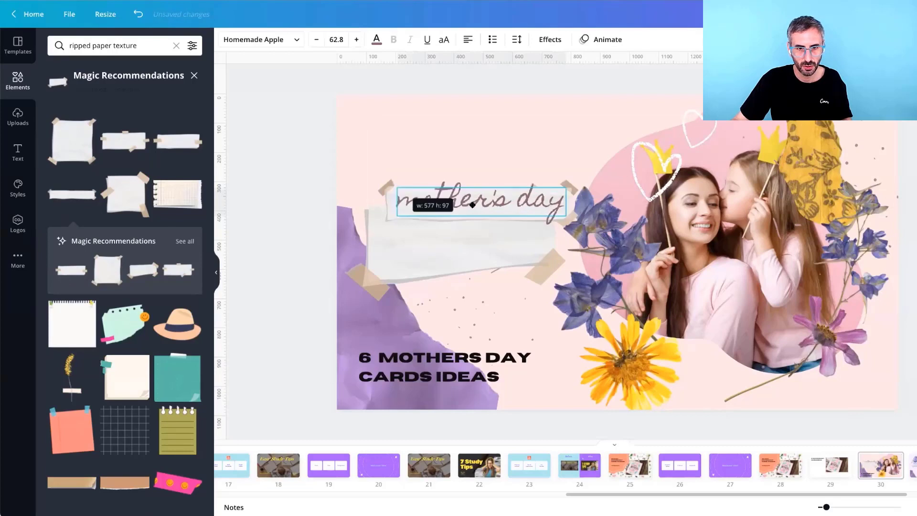
drag(472, 204, 473, 206)
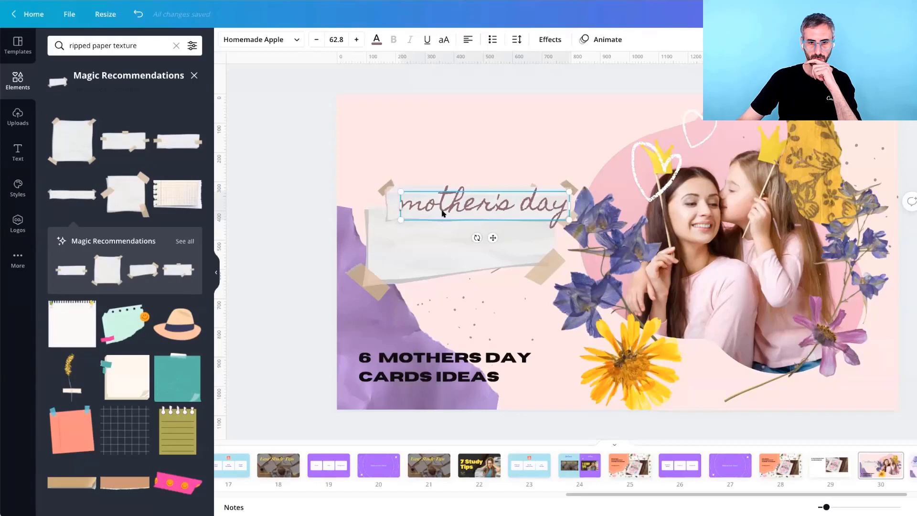
key(Escape)
click(478, 205)
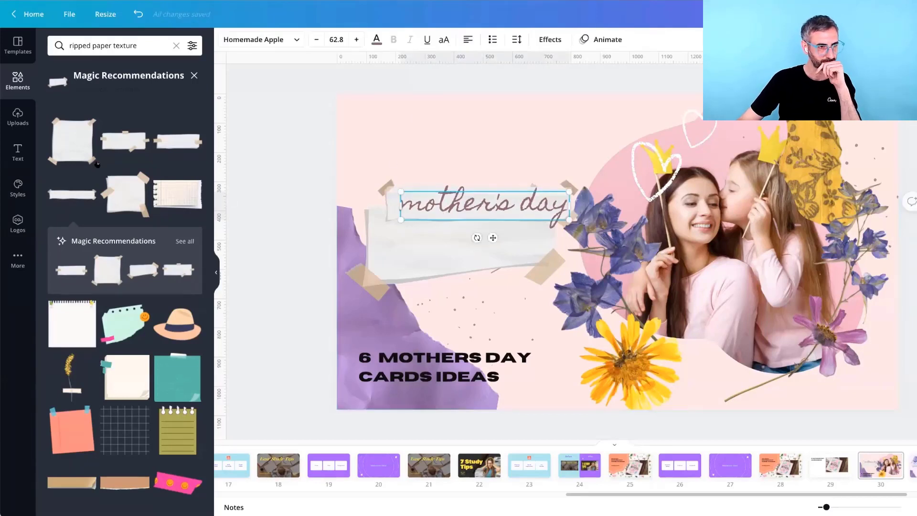
click(377, 39)
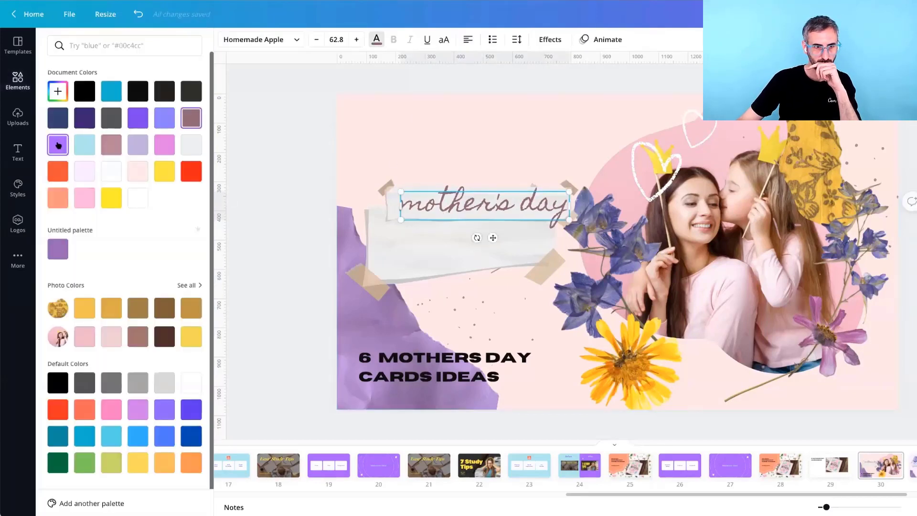
click(58, 145)
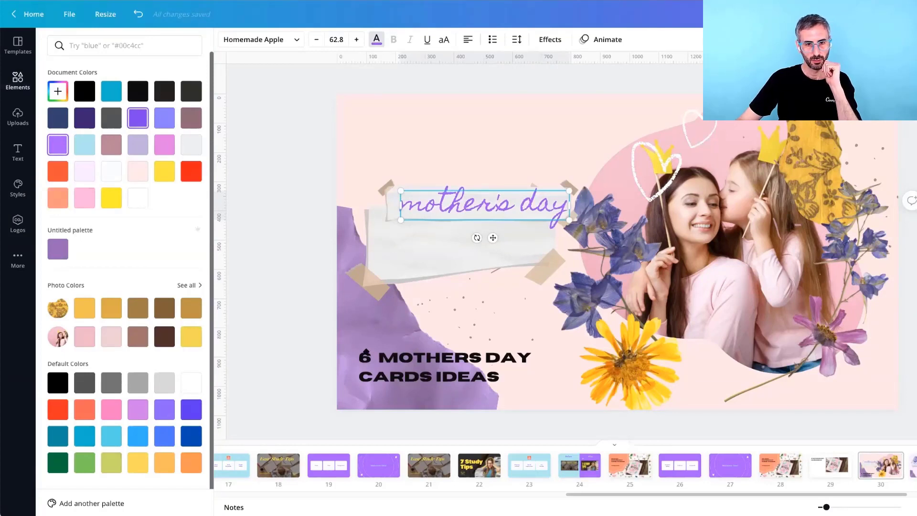
Move the purple torn paper lower in the page's corner so that less of it shows.
click(361, 361)
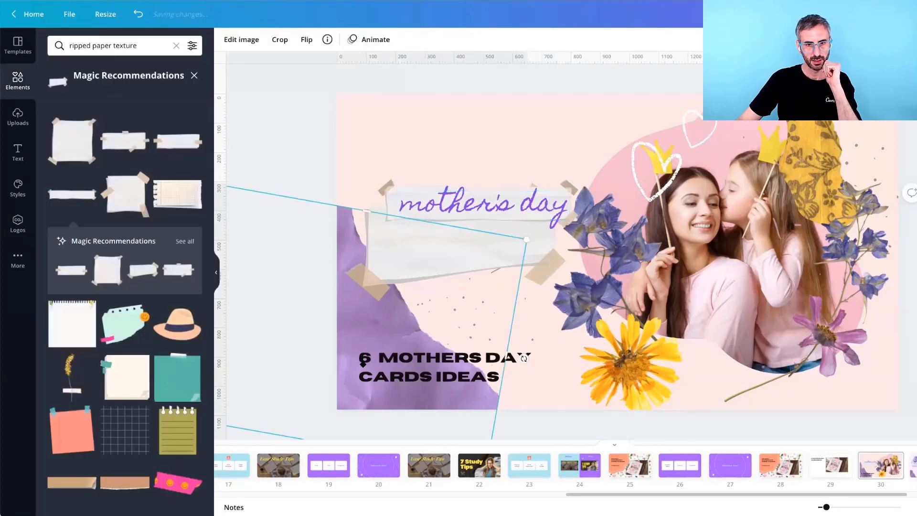
drag(363, 362, 372, 357)
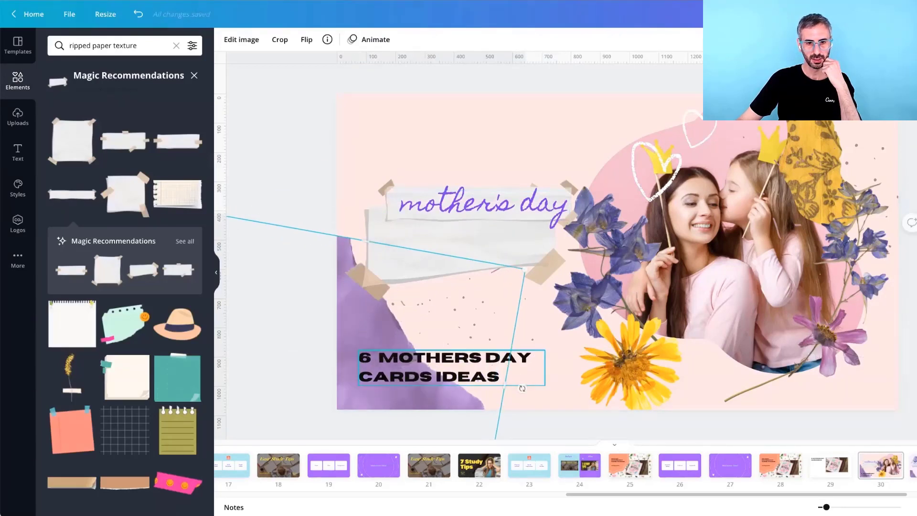
Search the element graphics for "6" and add the lavender polka-dot number 6 to the page.
click(67, 46)
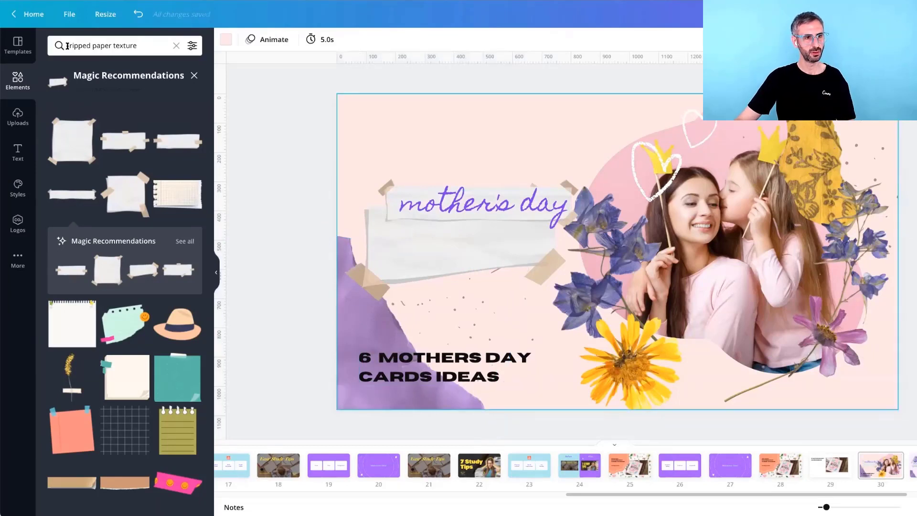
click(67, 46)
text(6)
key(Return)
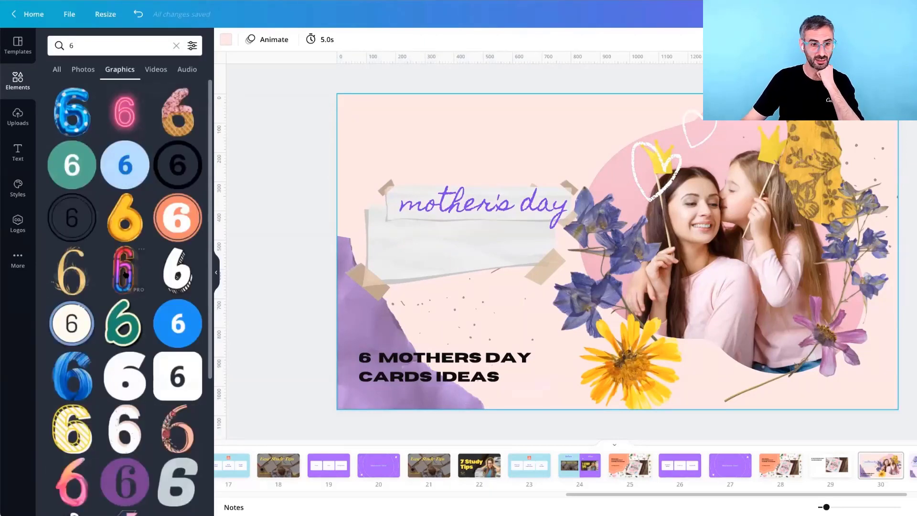
scroll(126, 274, down, 1)
scroll(123, 271, down, 2)
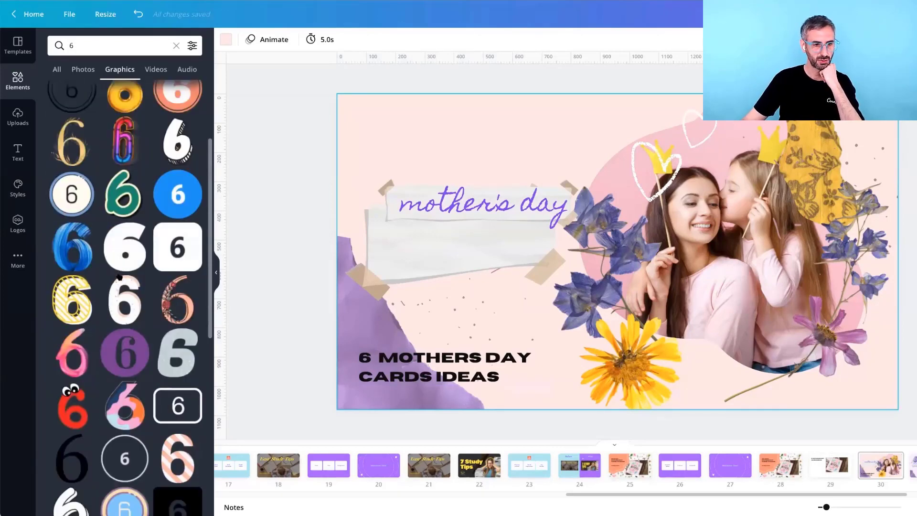
scroll(119, 277, down, 2)
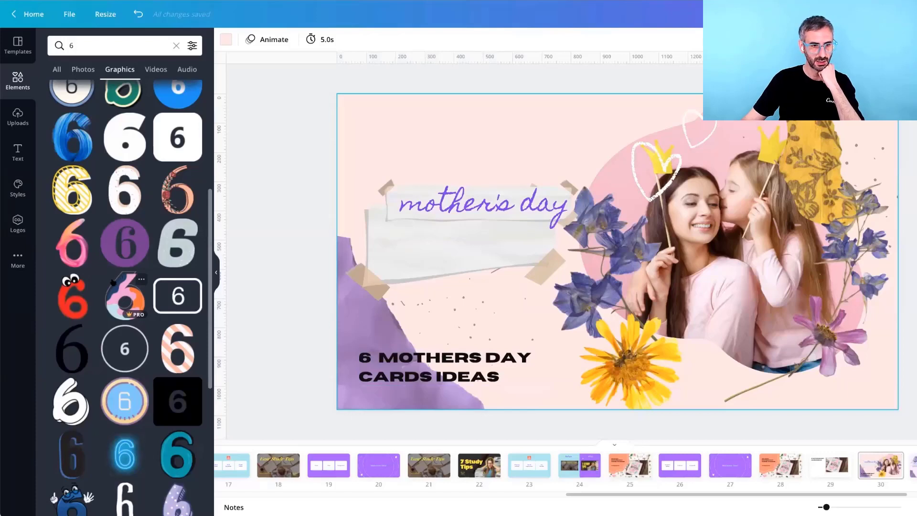
scroll(113, 282, down, 5)
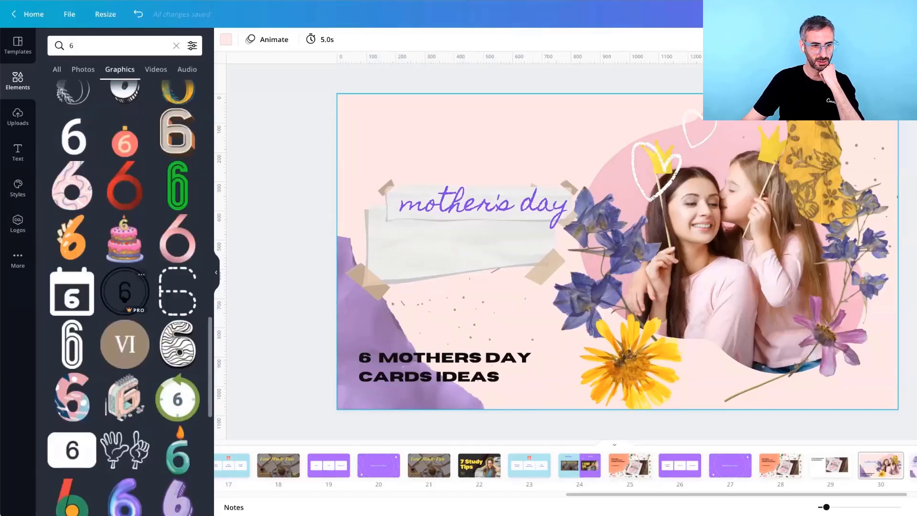
scroll(124, 294, down, 4)
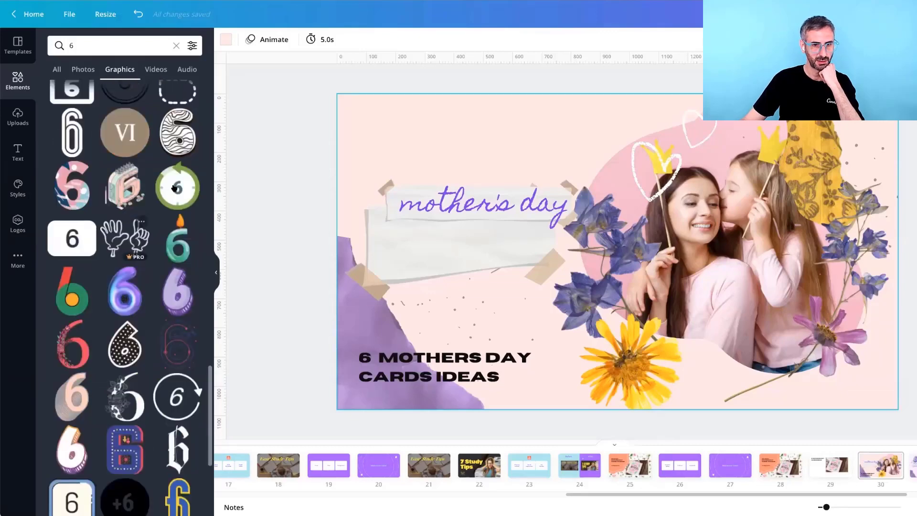
scroll(125, 275, down, 5)
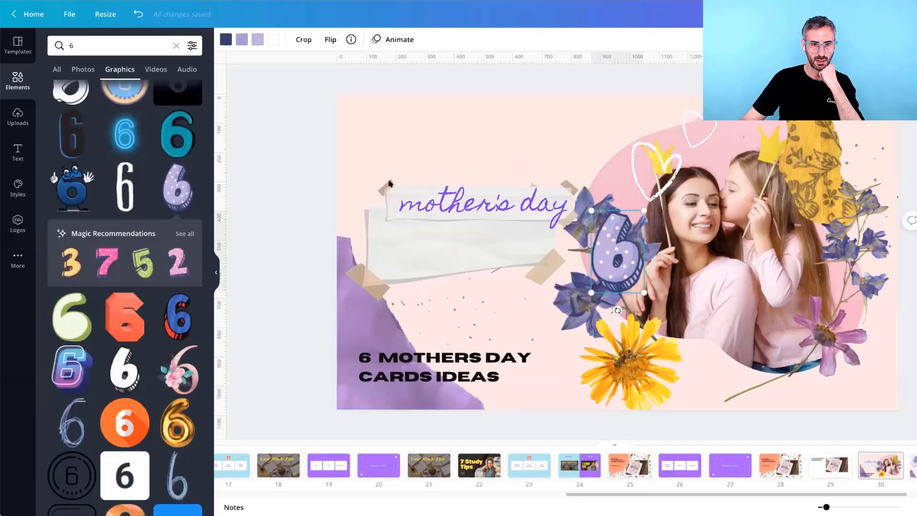
Place the polka-dot 6 directly before the "mother's day" text and shrink that text to size 59.3.
drag(395, 173, 362, 192)
click(401, 217)
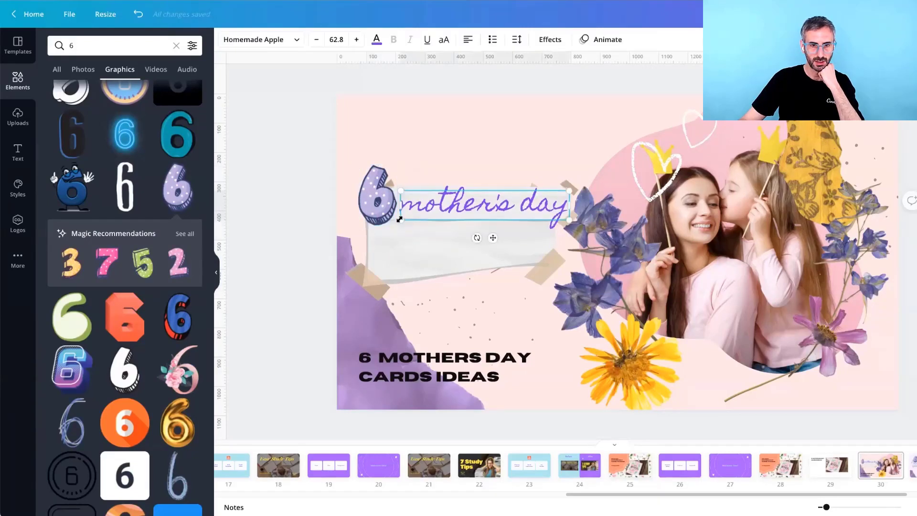
drag(399, 219, 408, 219)
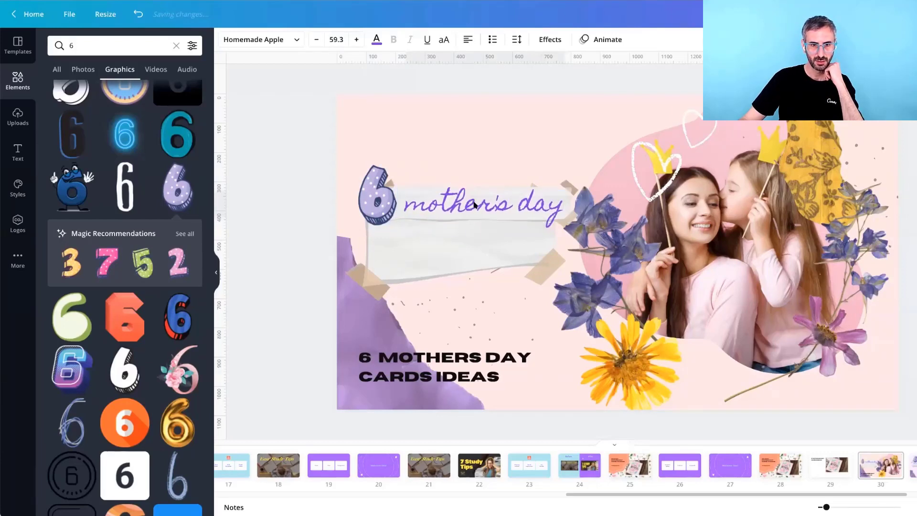
click(469, 111)
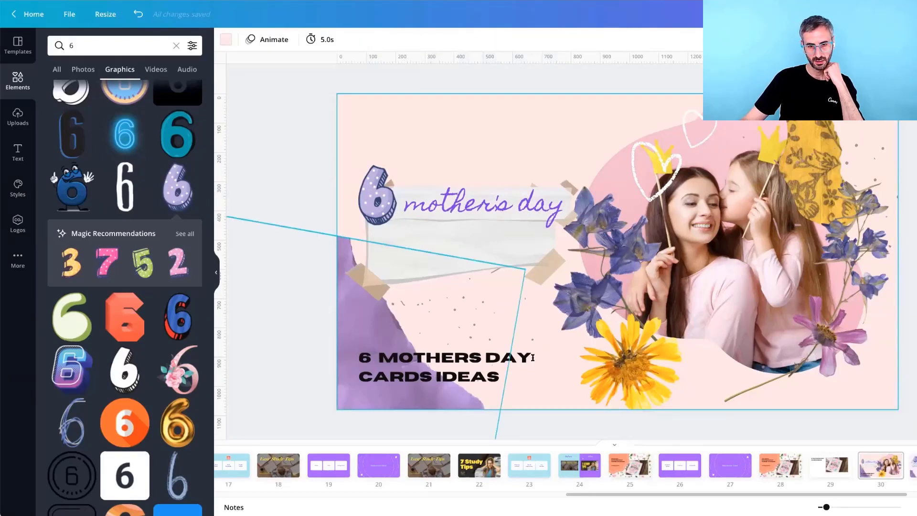
Delete the "6 MOTHERS DAY" line from the bold title and move the remaining "CARDS IDEAS" onto the white taped paper.
triple_click(356, 357)
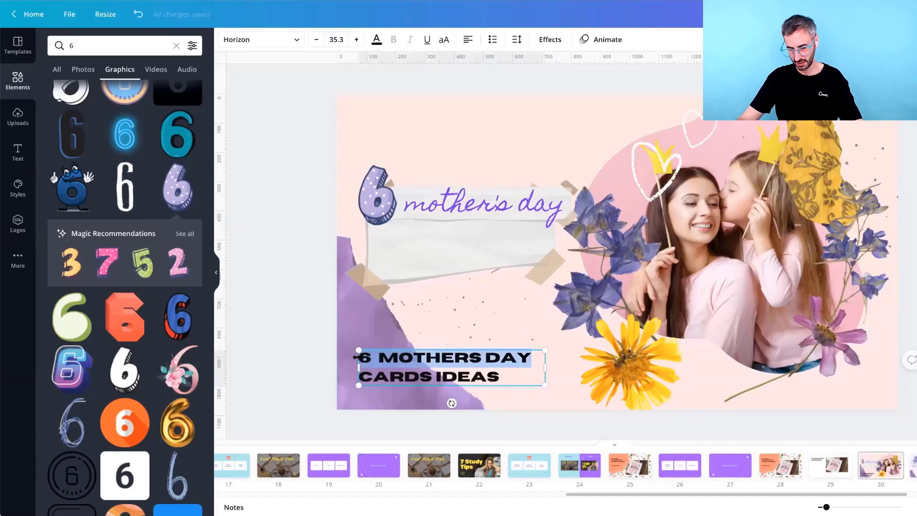
key(BackSpace)
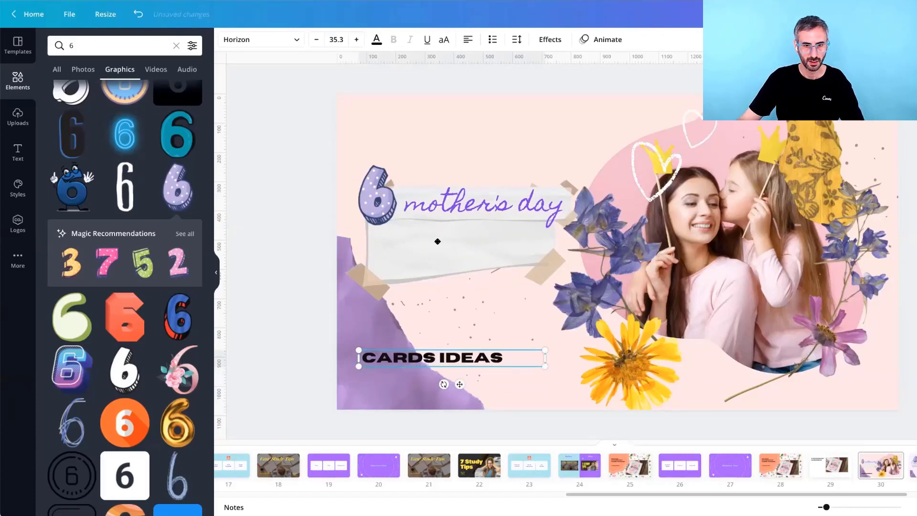
drag(442, 237, 442, 268)
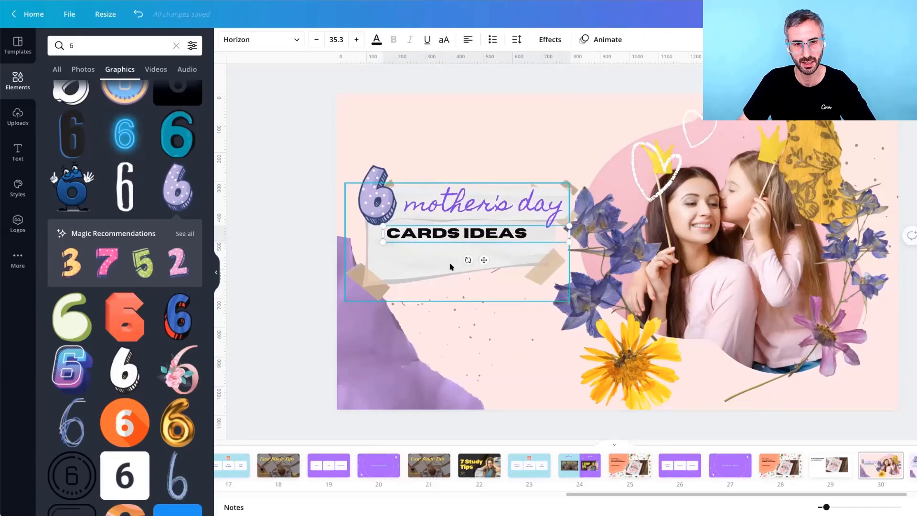
click(479, 331)
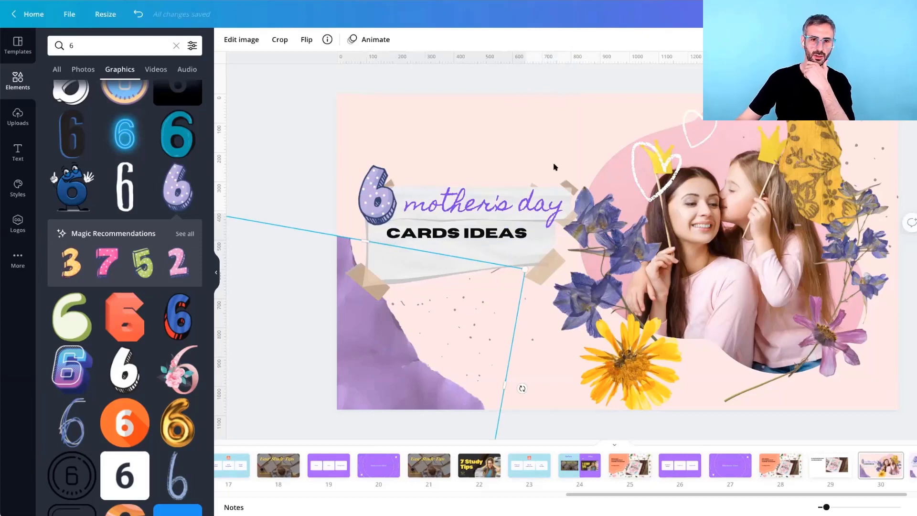
Enlarge the "CARDS IDEAS" text to size 44.8, keeping it on a single line below "mother's day".
click(556, 235)
drag(538, 236, 568, 273)
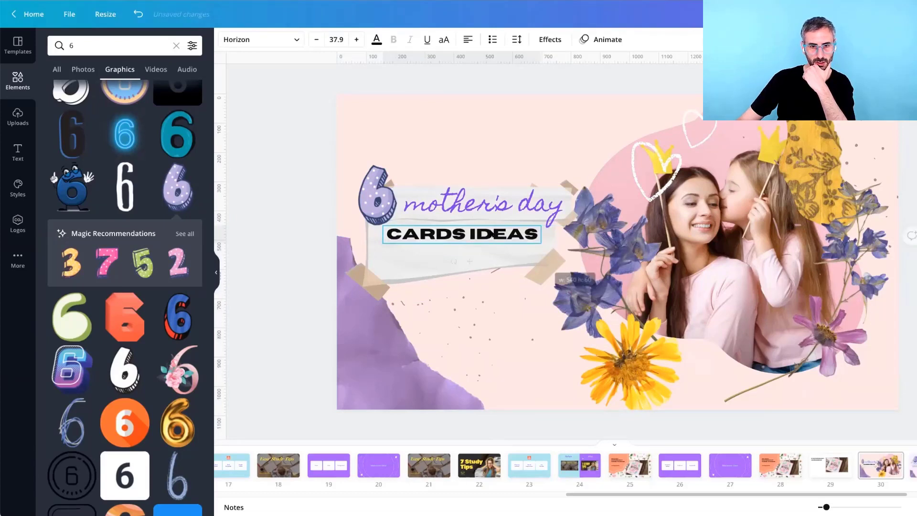
drag(541, 243, 570, 247)
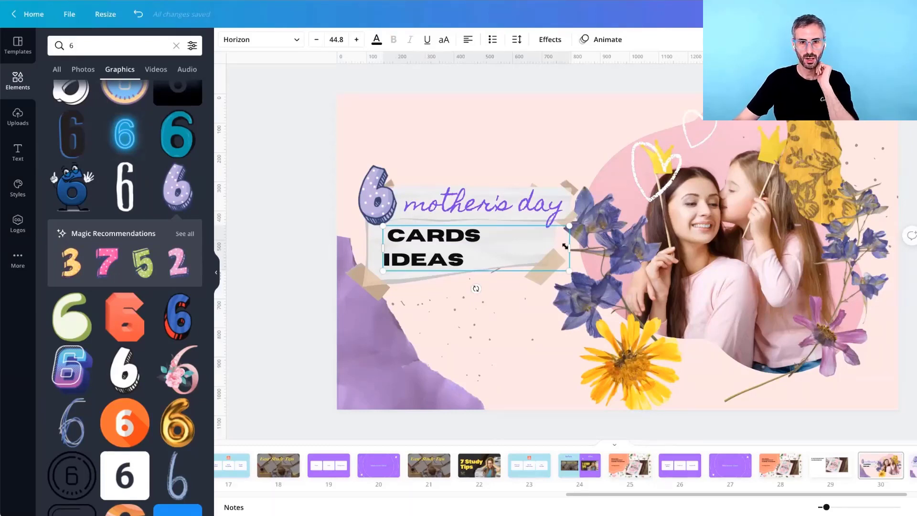
key(ctrl+z)
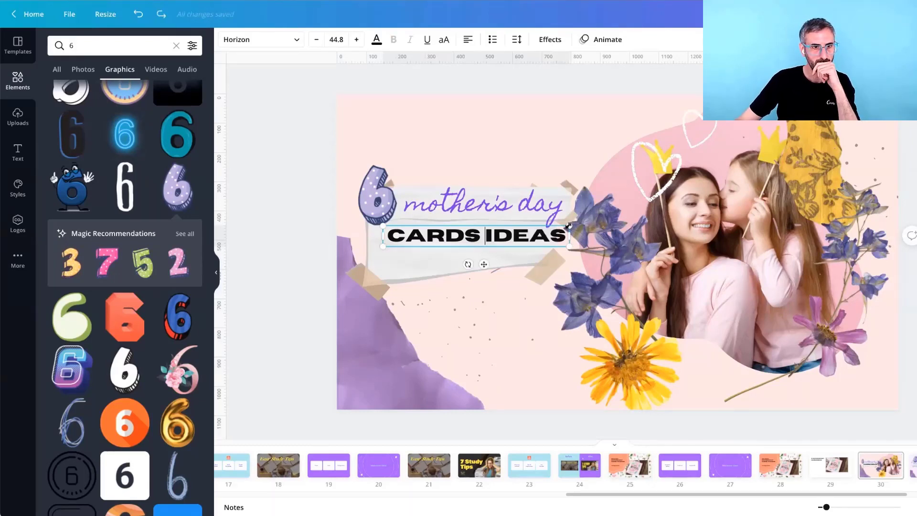
Try the Gatwick Bold font on the "CARDS IDEAS" text.
click(276, 39)
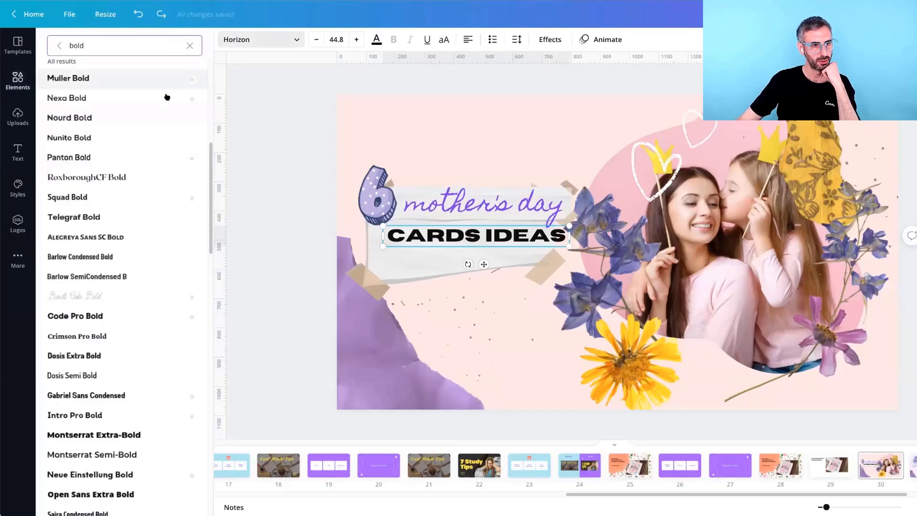
scroll(105, 134, up, 8)
scroll(104, 143, down, 1)
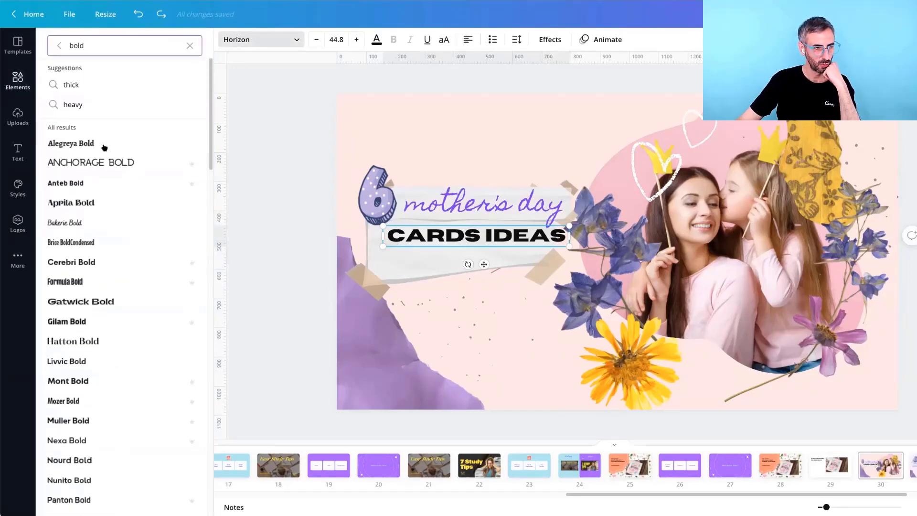
click(105, 305)
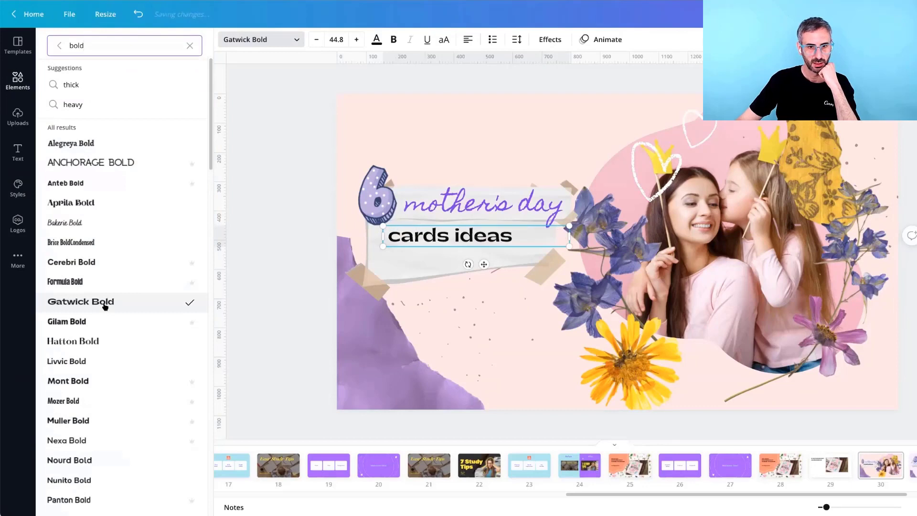
Set the "CARDS IDEAS" text in uppercase with the Telegraf Bold font.
scroll(105, 307, down, 1)
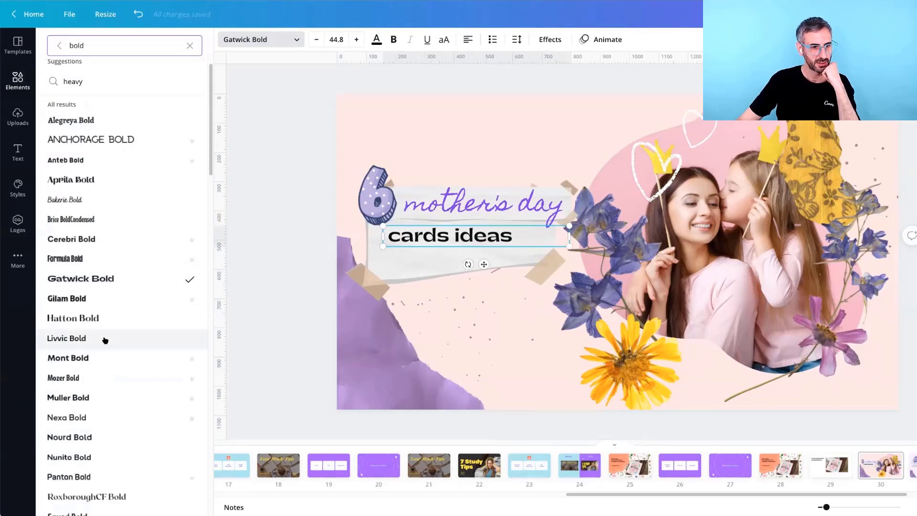
scroll(105, 340, down, 2)
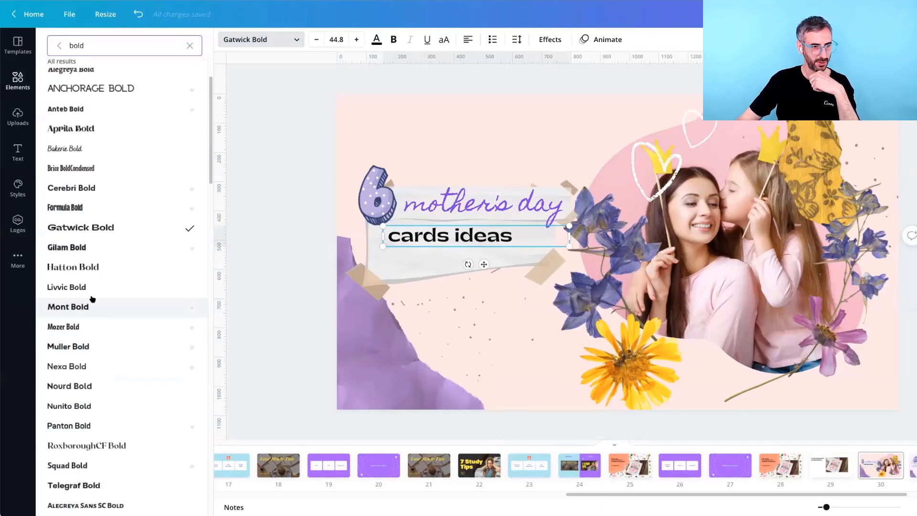
scroll(89, 291, down, 2)
scroll(84, 254, down, 8)
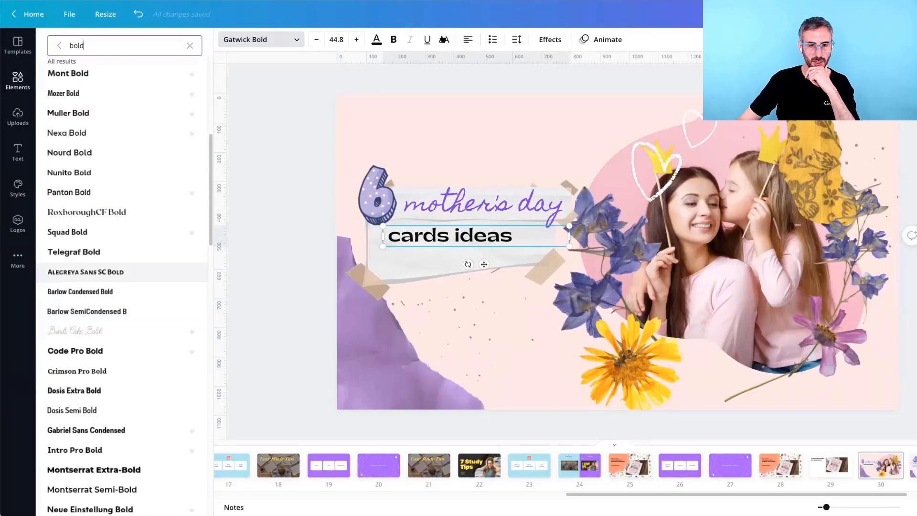
key(Up)
key(Return)
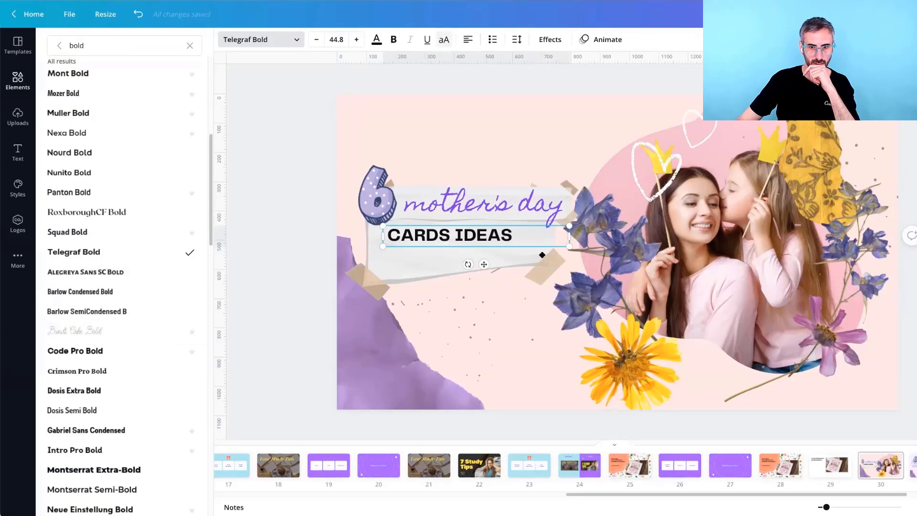
Fit the text box to "CARDS IDEAS", enlarge the text to size 63.1, and centre it on the white taped paper.
drag(570, 236, 515, 236)
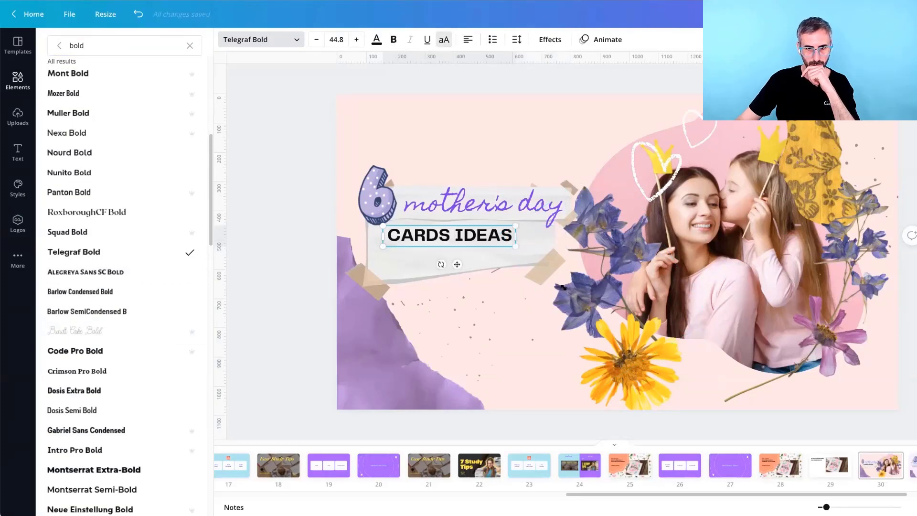
drag(564, 287, 580, 305)
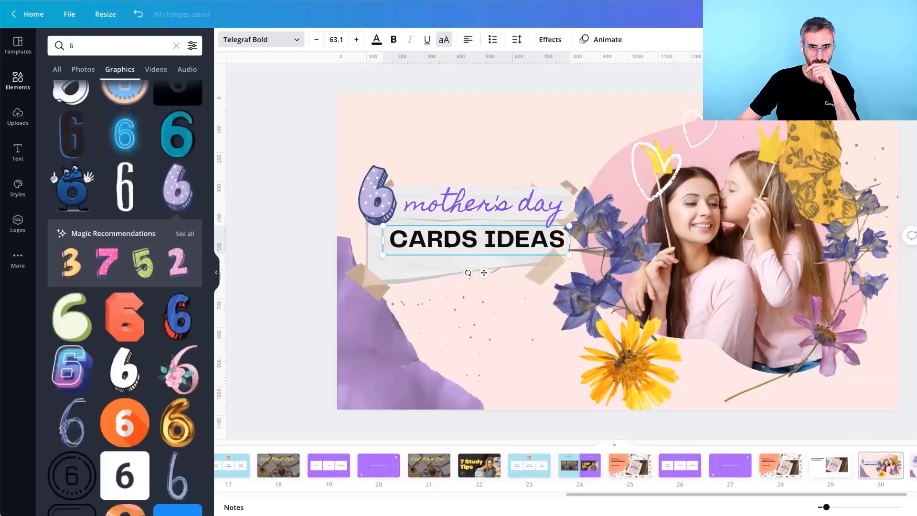
click(437, 243)
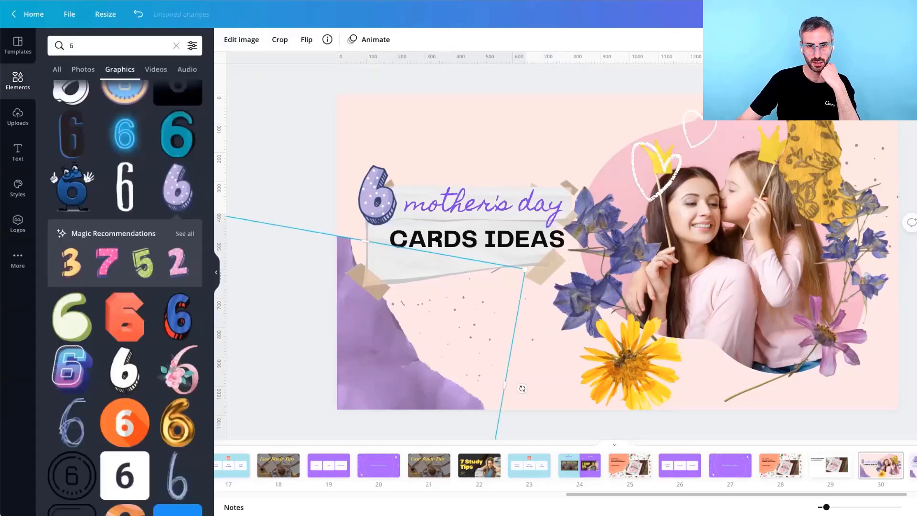
click(436, 243)
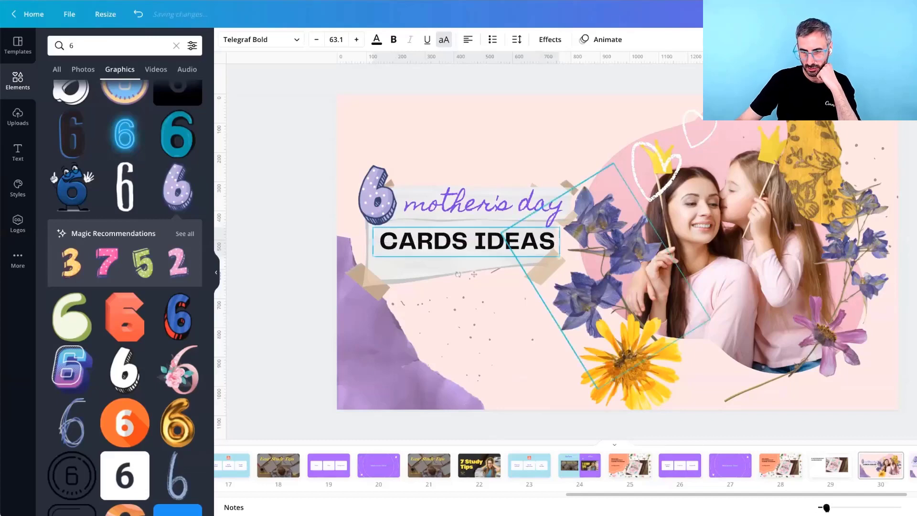
Group the 6, both titles and the taped white paper, leaving out the purple corner paper, and enlarge the group slightly.
click(813, 509)
click(814, 508)
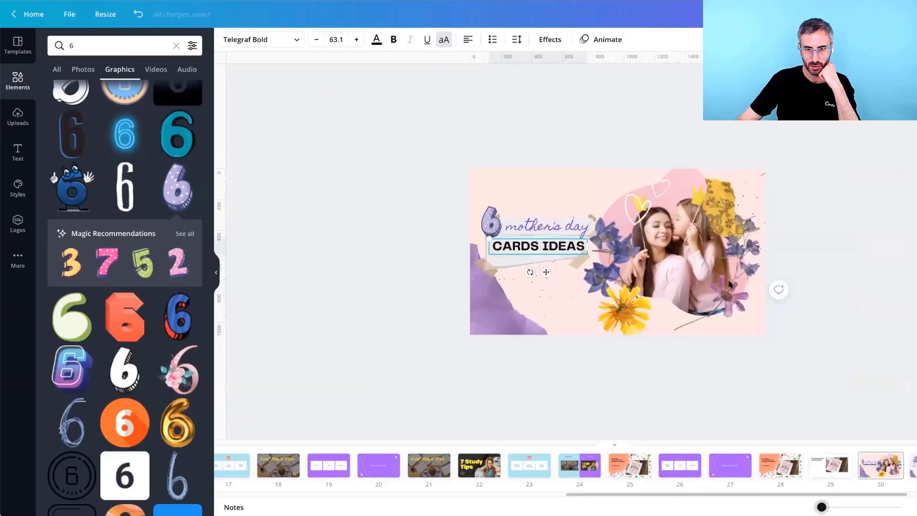
click(784, 434)
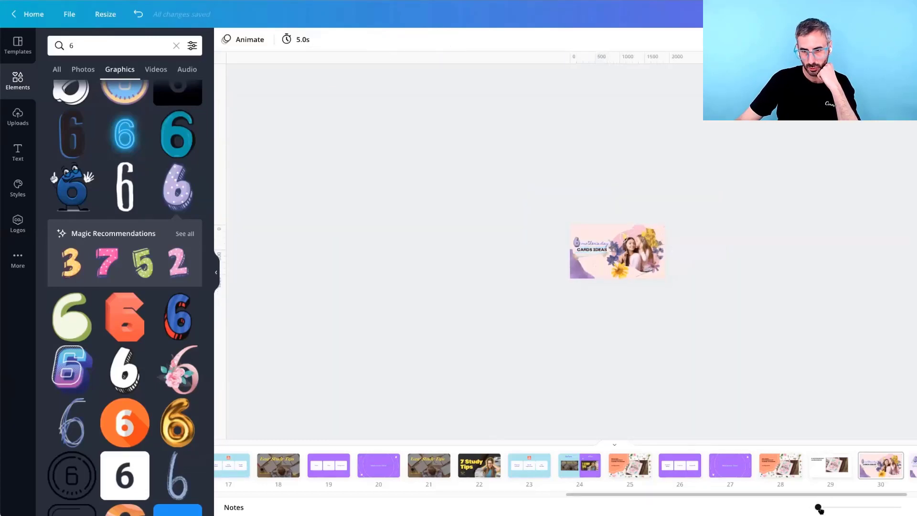
drag(820, 509, 823, 507)
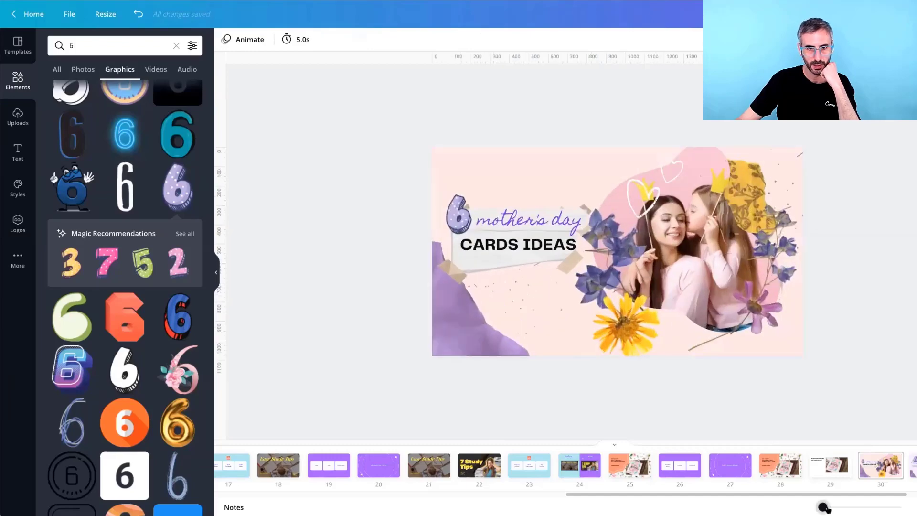
click(507, 286)
key(ctrl+plus)
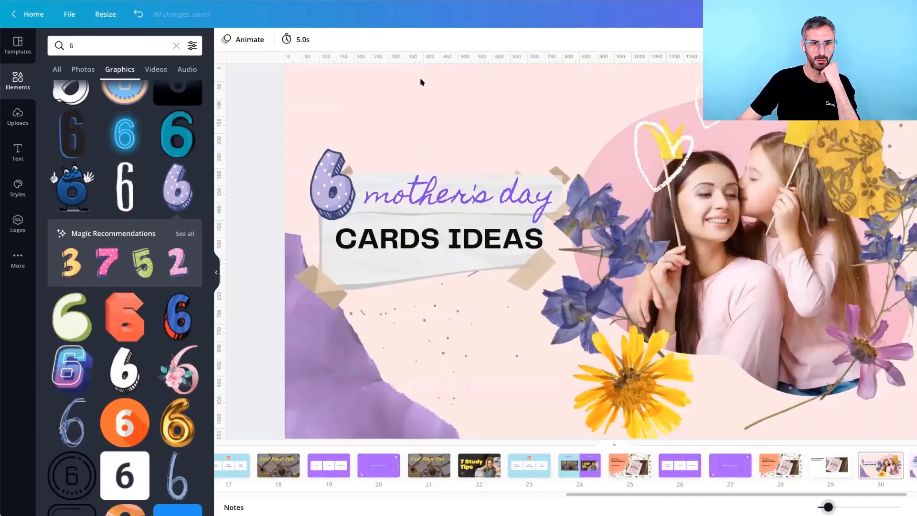
drag(419, 192, 476, 365)
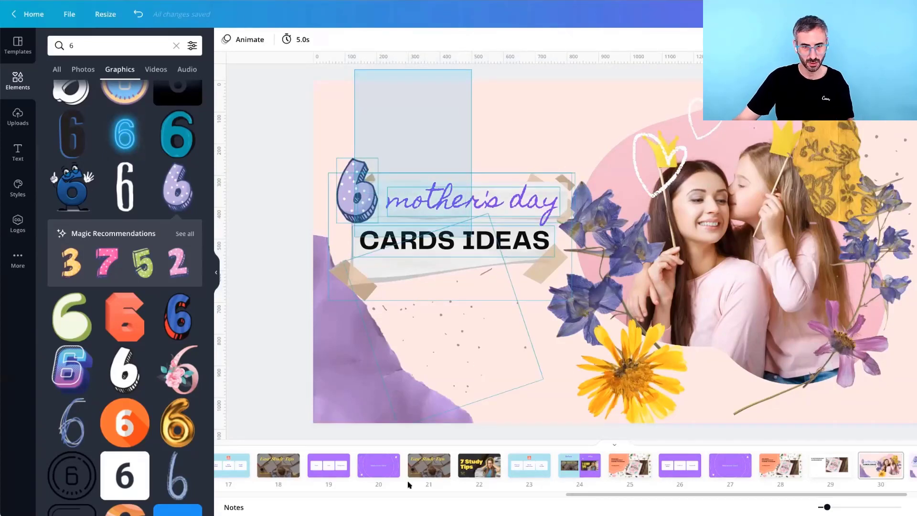
shift+click(470, 422)
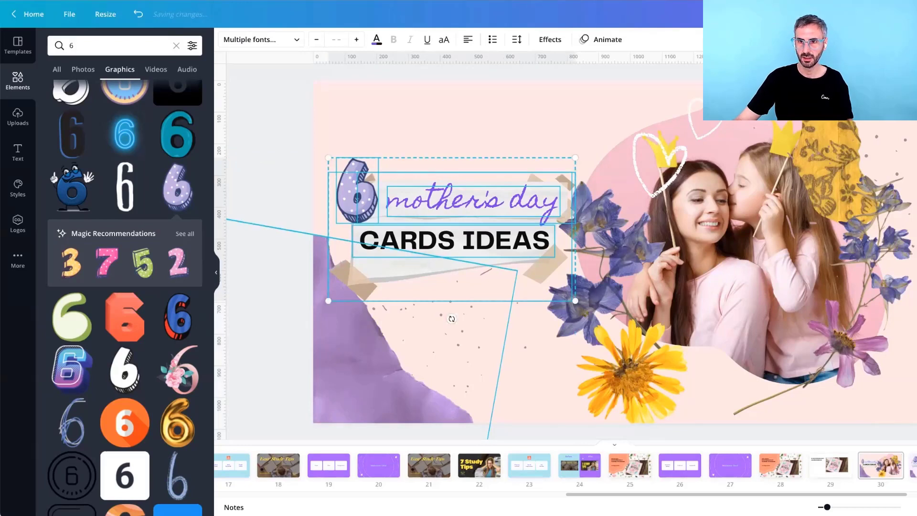
key(ctrl+g)
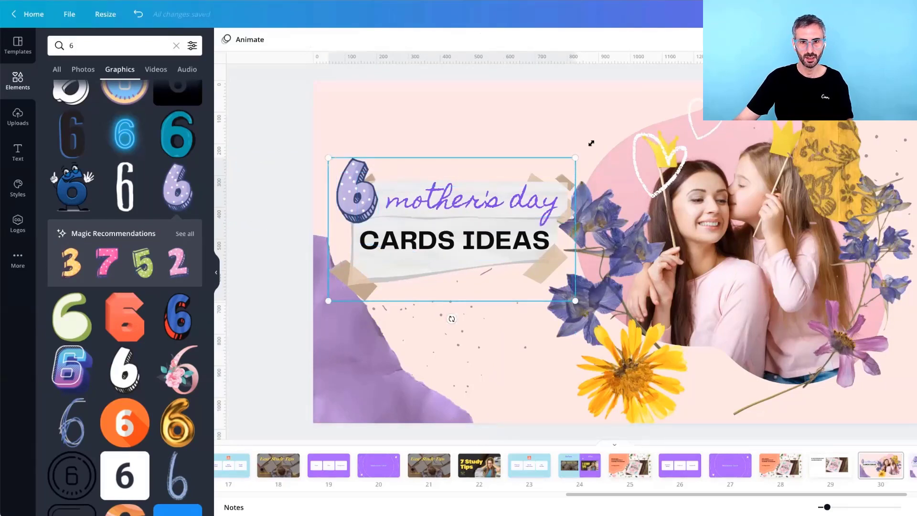
mouse_move(592, 142)
mouse_down()
mouse_move(602, 135)
mouse_move(580, 148)
mouse_up()
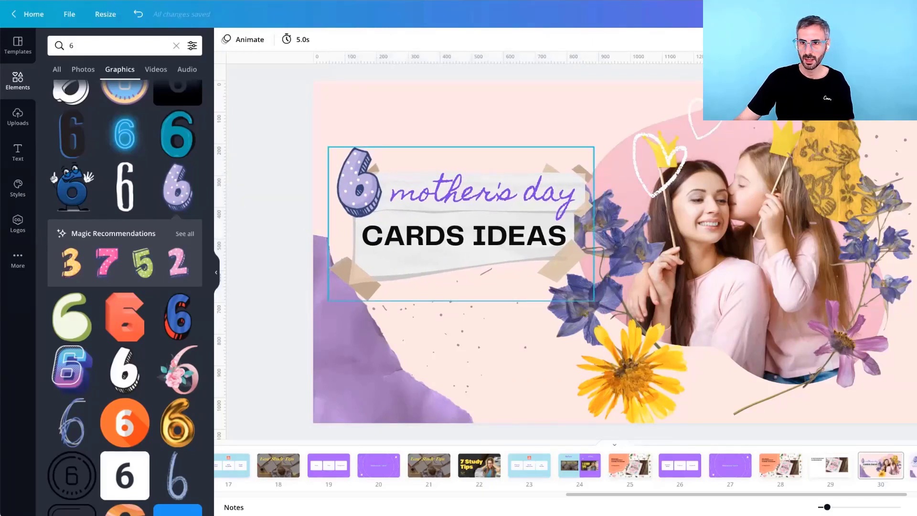
Tilt the "CARDS IDEAS" text slightly upward to the right and lower it a little on the white paper.
click(463, 236)
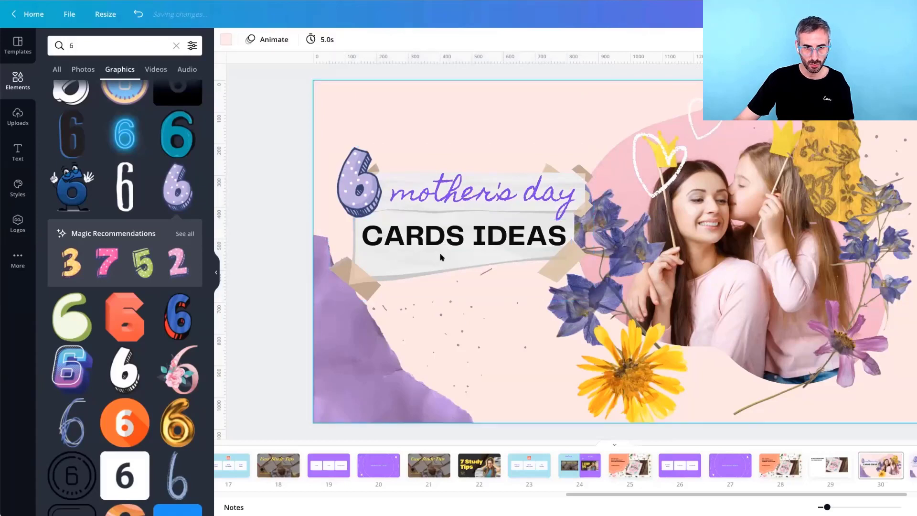
click(549, 238)
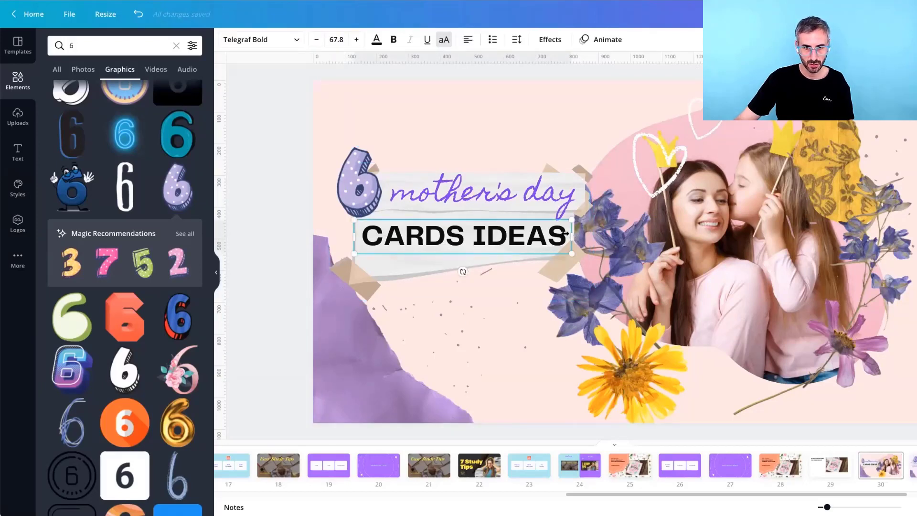
drag(565, 233, 576, 233)
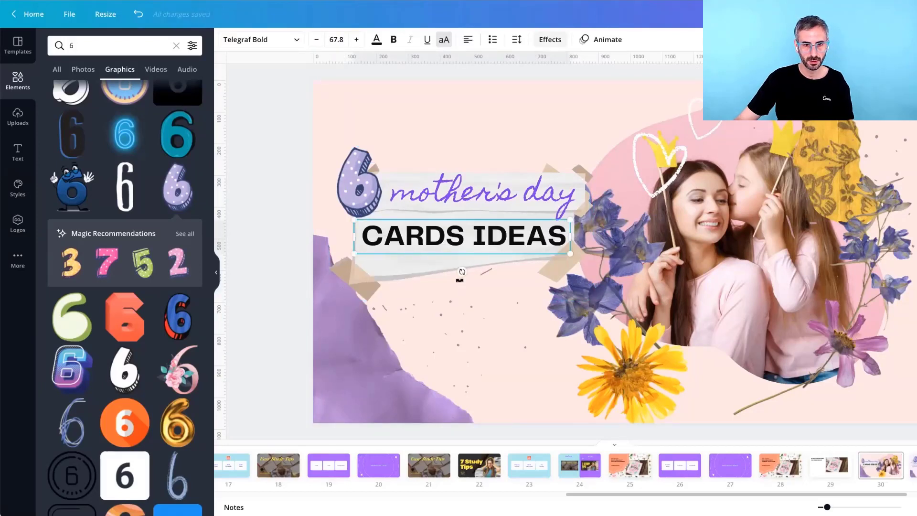
drag(460, 280, 462, 279)
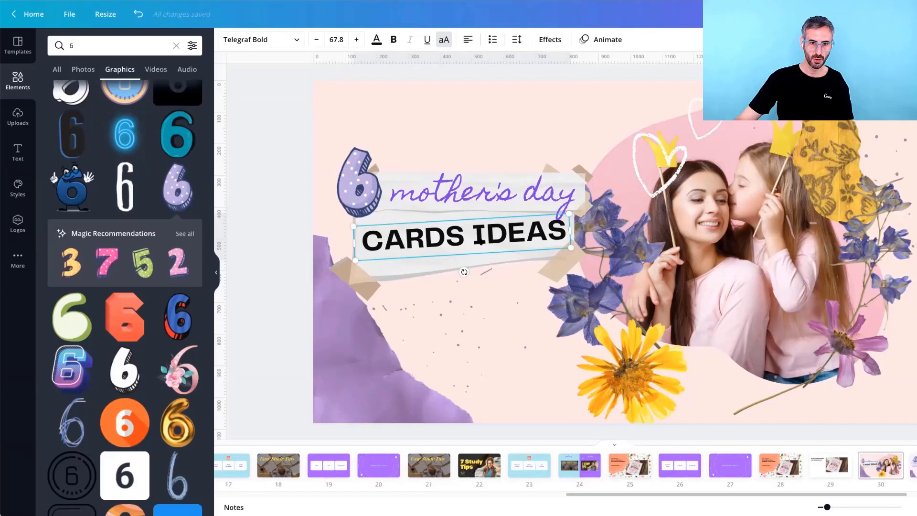
drag(480, 241, 484, 243)
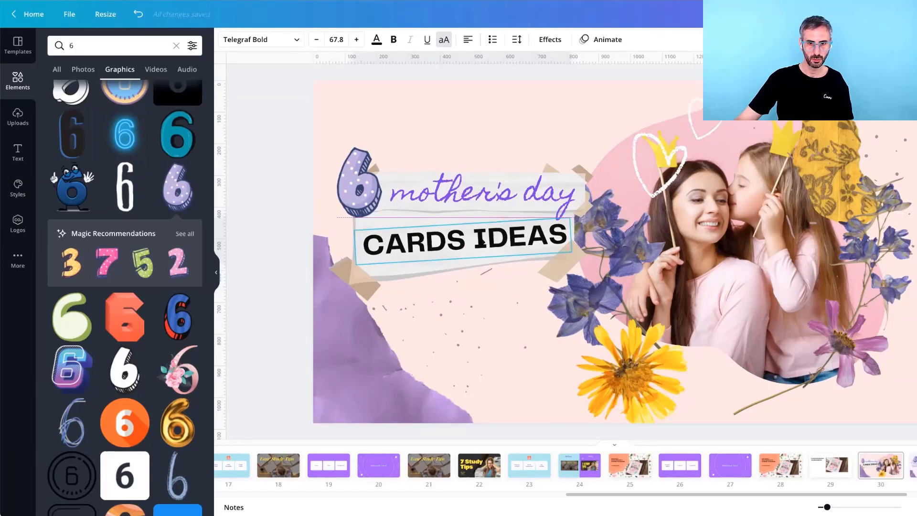
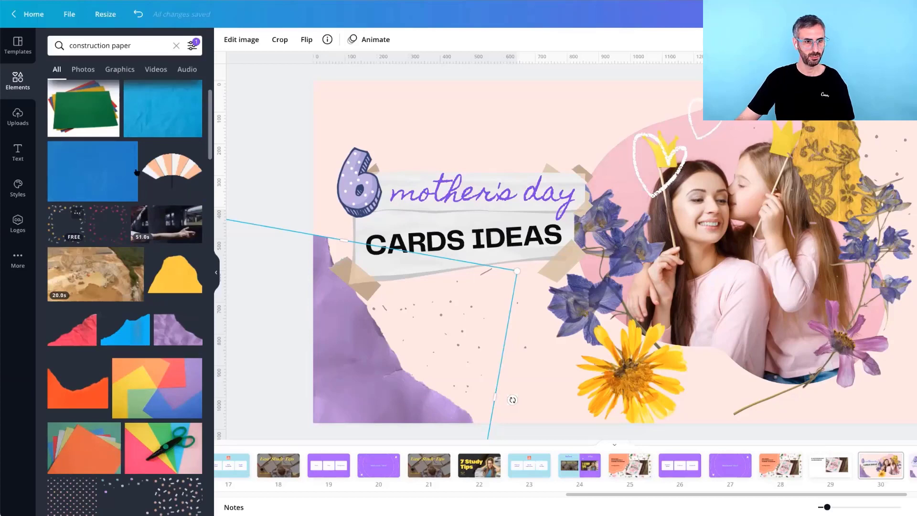
Add the red torn paper graphic from the construction paper results, shrink it, and turn it almost upside down below "CARDS IDEAS".
scroll(137, 173, down, 5)
scroll(135, 183, down, 4)
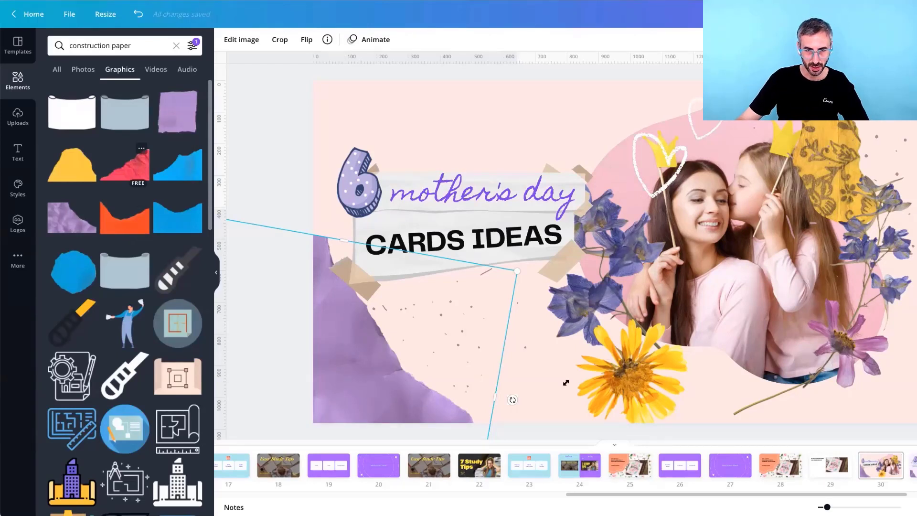
click(125, 165)
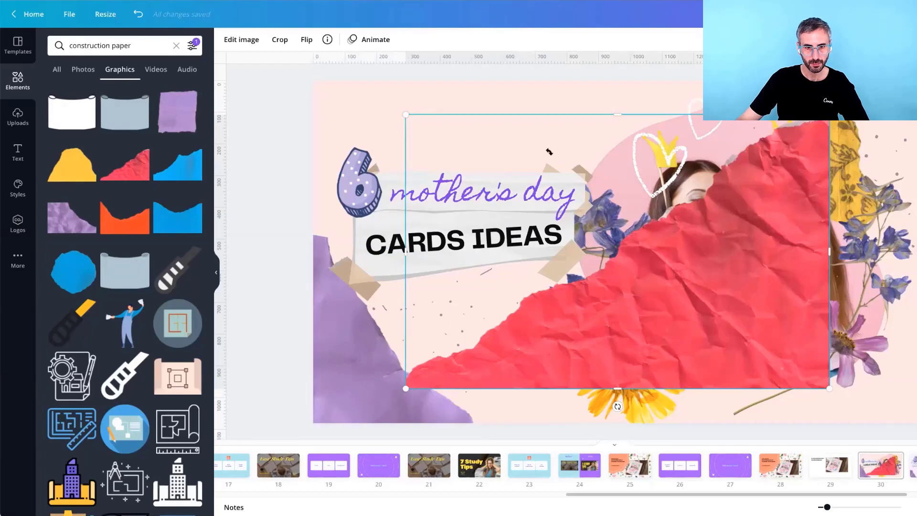
drag(549, 149, 453, 109)
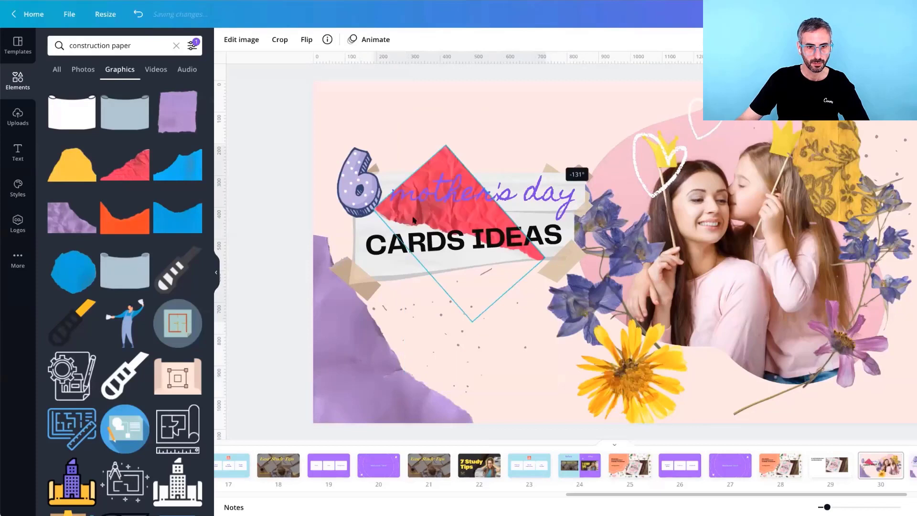
drag(414, 219, 502, 302)
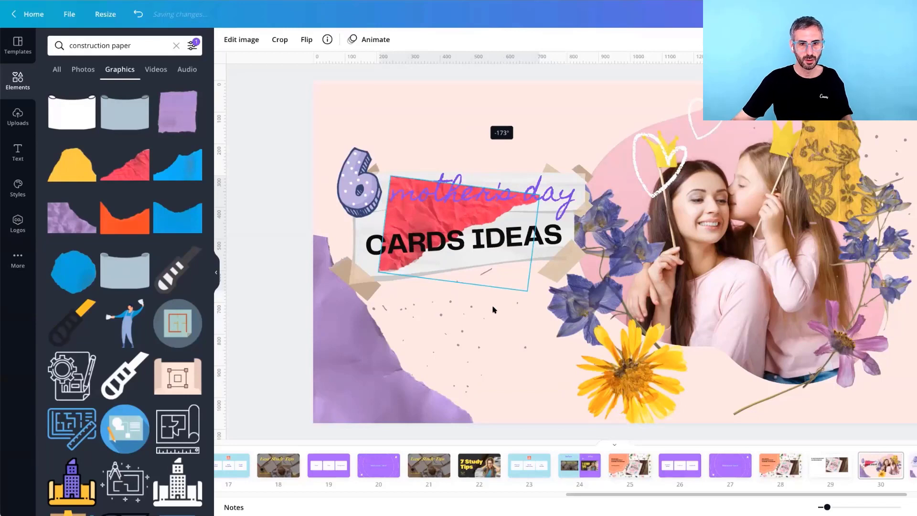
drag(438, 284, 461, 371)
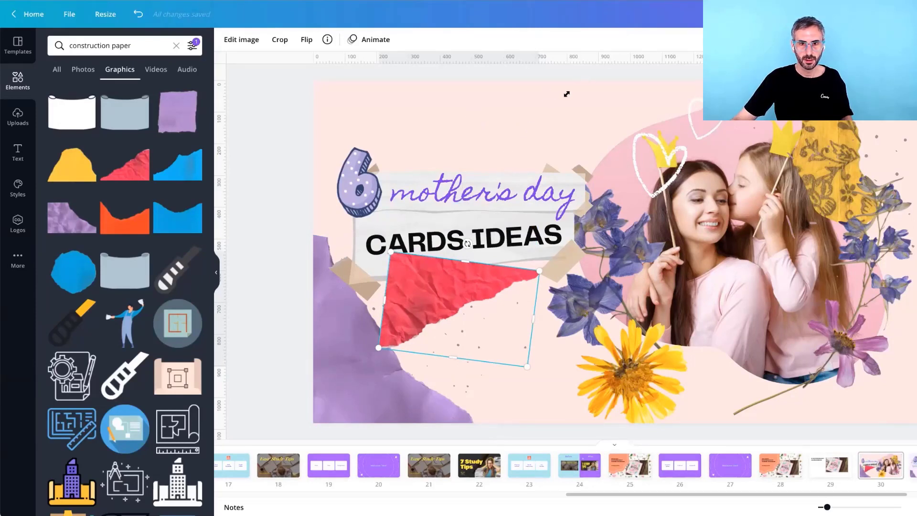
Shrink the red torn paper further and rotate it so its torn edge runs nearly level above the word "day".
key(ctrl+z)
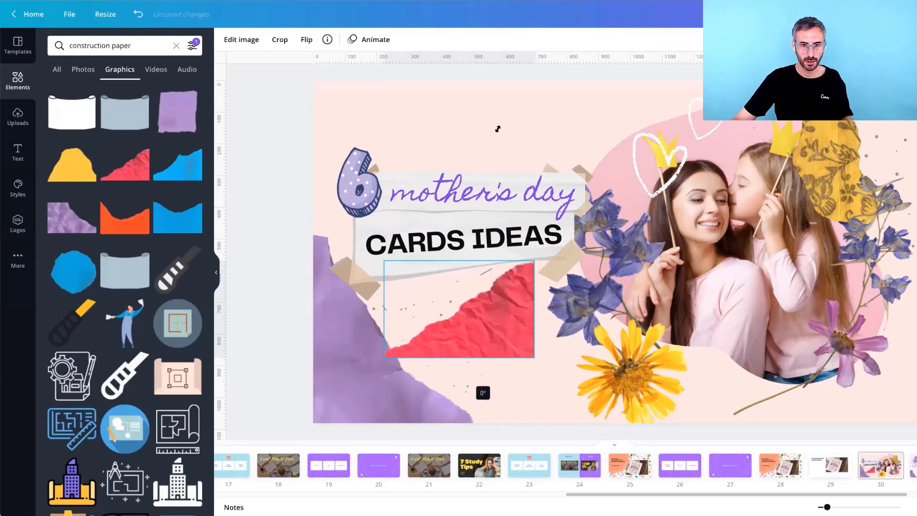
key(ctrl+z)
key(ctrl+z)
key(ctrl+z)
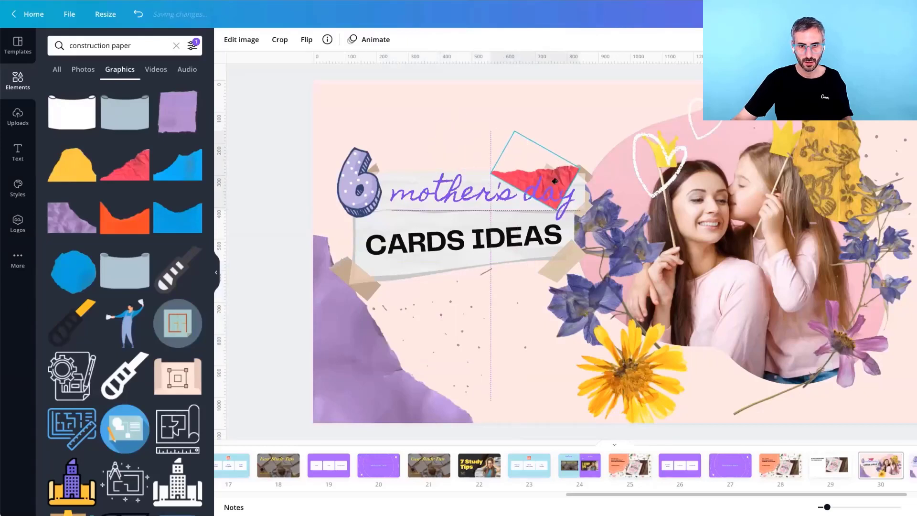
key(ctrl+z)
key(ctrl+z)
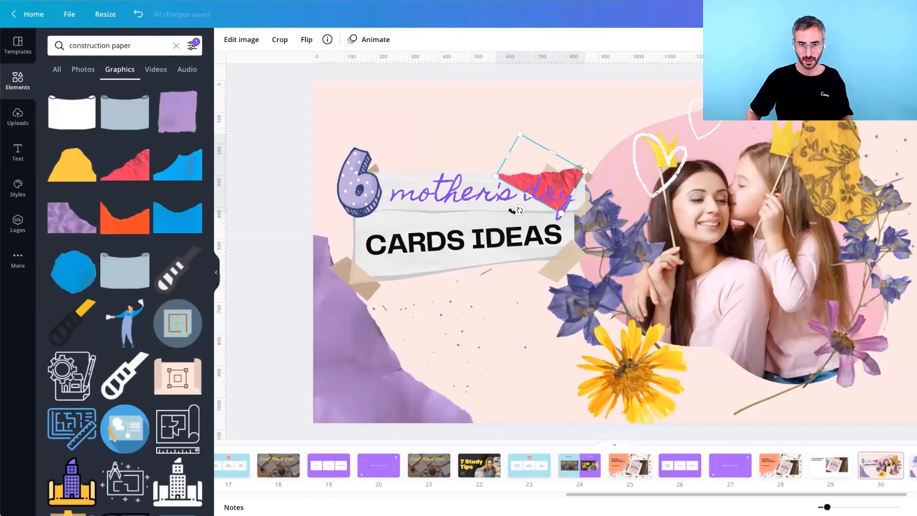
drag(512, 211, 517, 205)
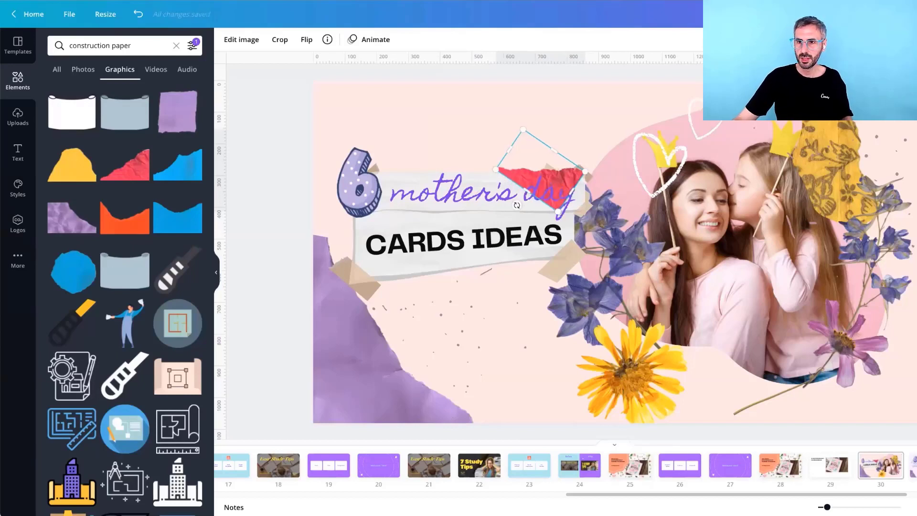
Send the red torn paper behind the taped white paper and raise it slightly above the paper's upper edge.
click(806, 40)
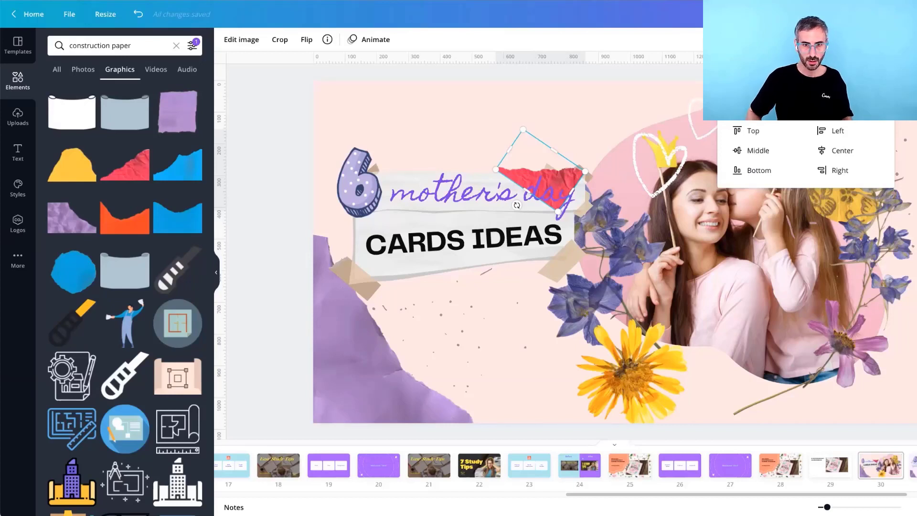
key(ctrl+bracketleft)
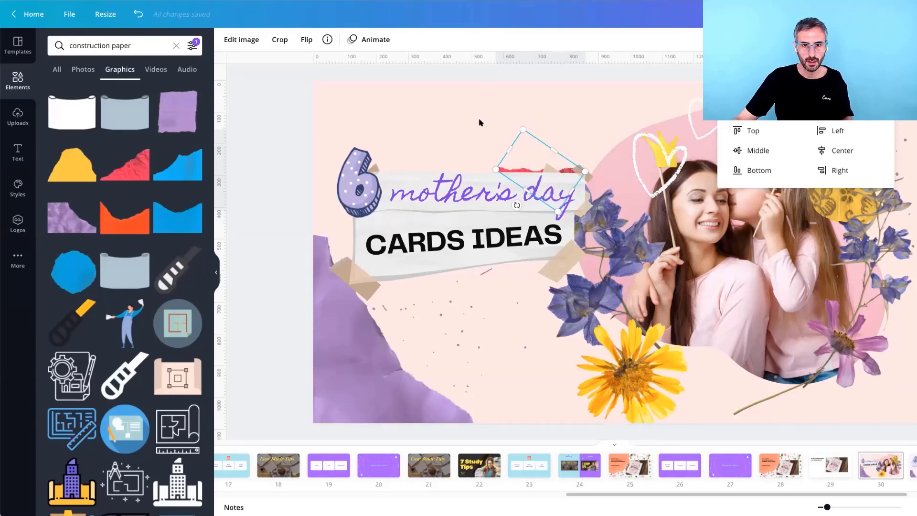
click(533, 150)
drag(530, 151, 531, 145)
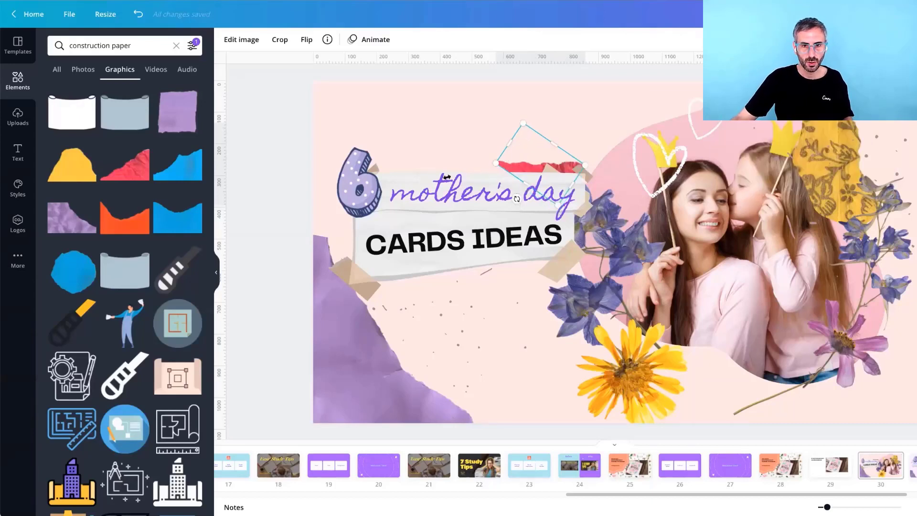
Enlarge and realign the red torn paper so its torn edge spans the white paper's upper edge and tucks behind the 6.
drag(368, 195, 392, 196)
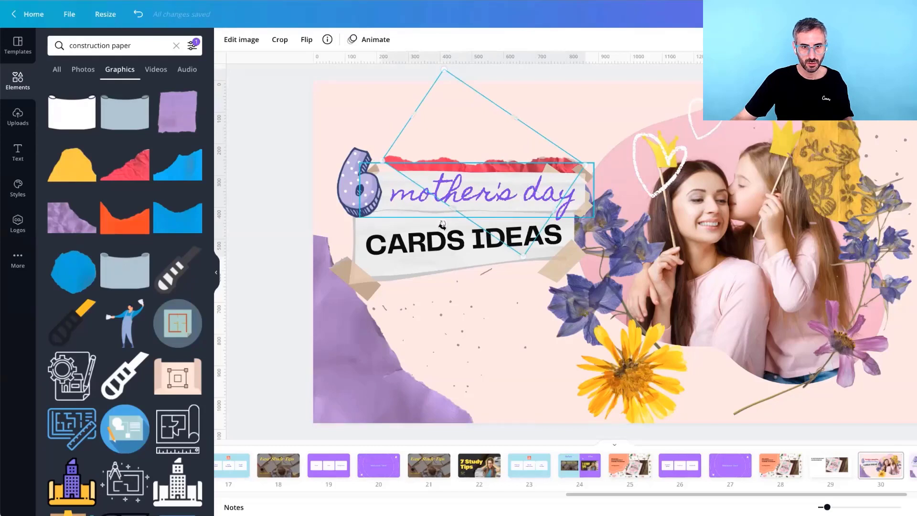
drag(443, 223, 443, 224)
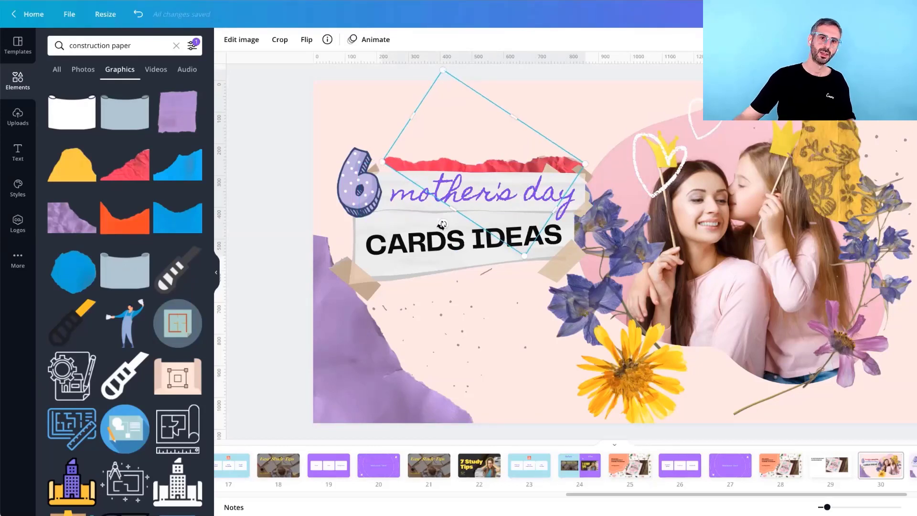
click(264, 225)
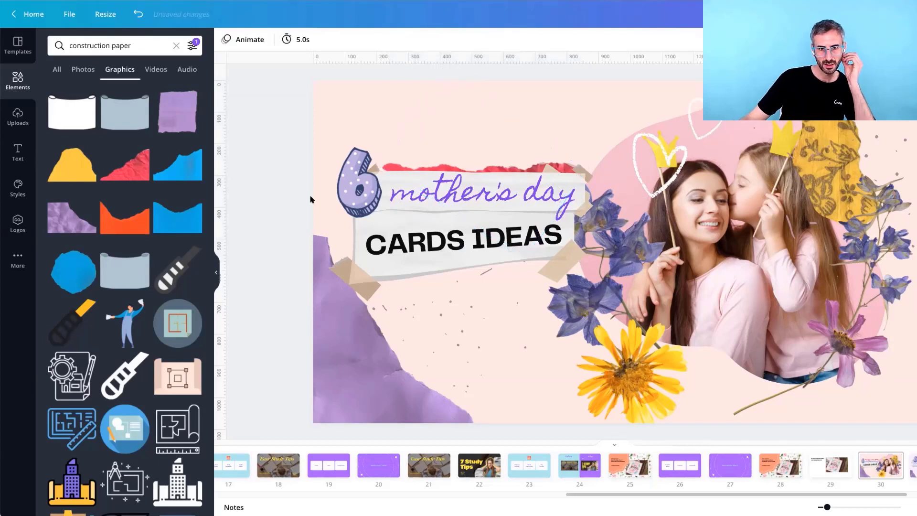
click(410, 155)
drag(411, 156, 446, 231)
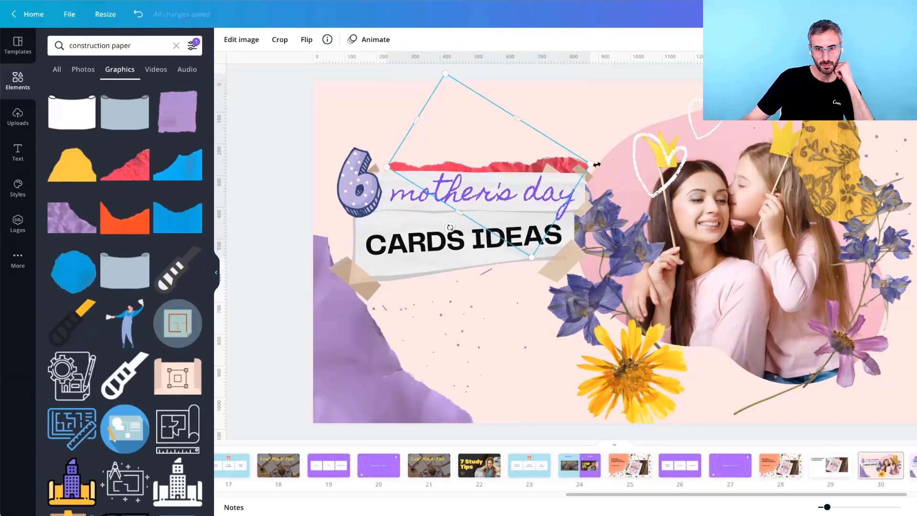
drag(594, 163, 603, 164)
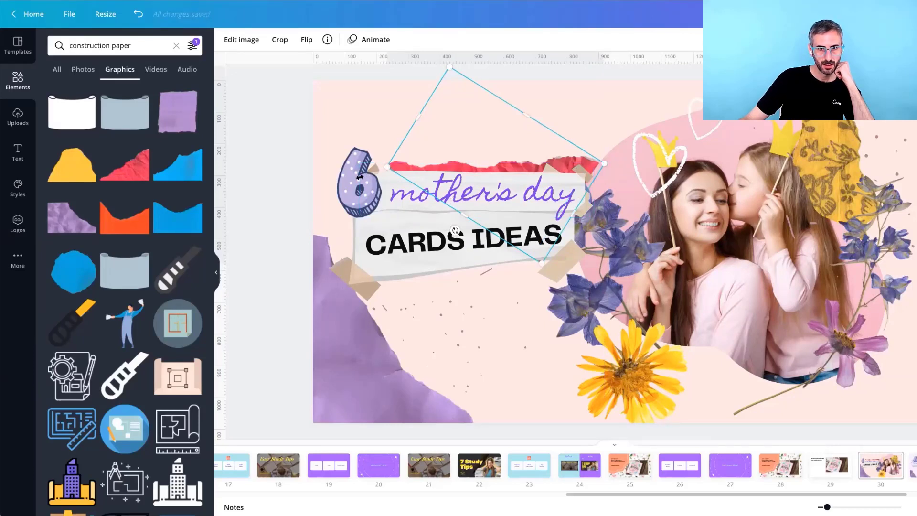
drag(360, 177, 359, 177)
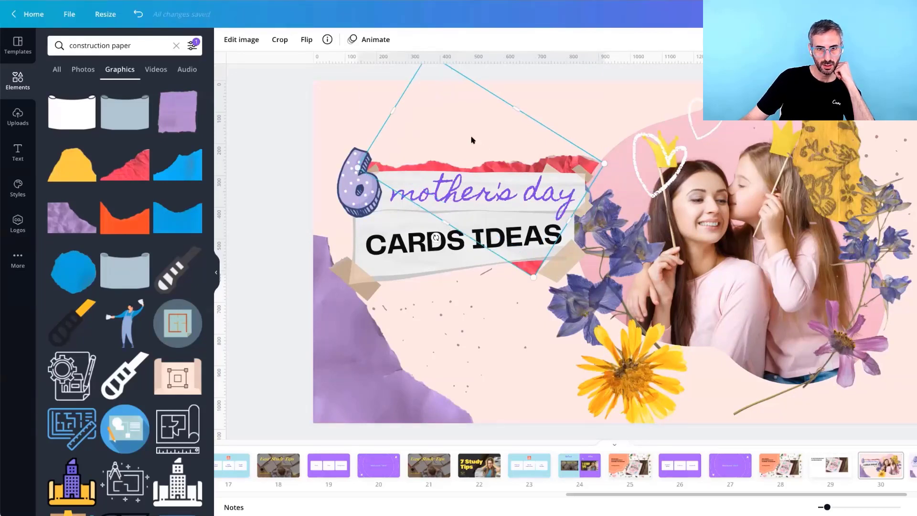
Crop the lower edge of the red torn paper so it does not stick out beneath the white paper.
double_click(536, 270)
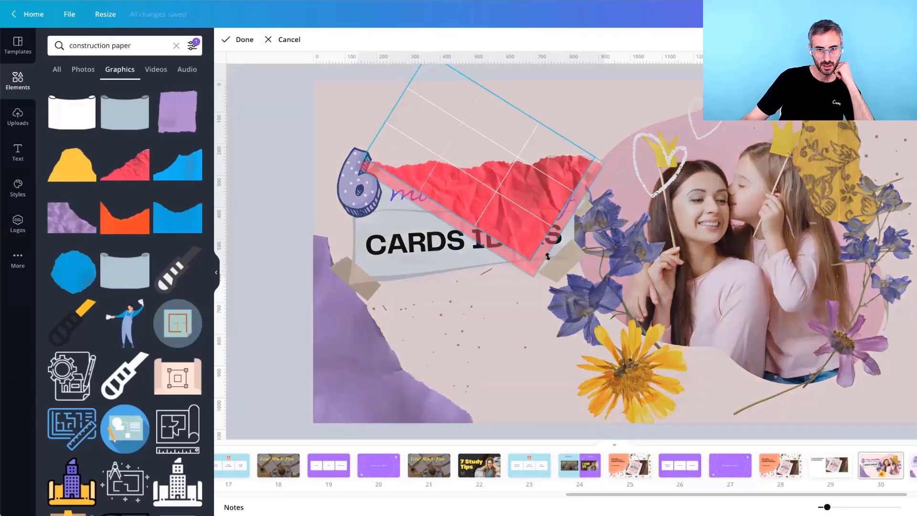
drag(548, 254, 522, 260)
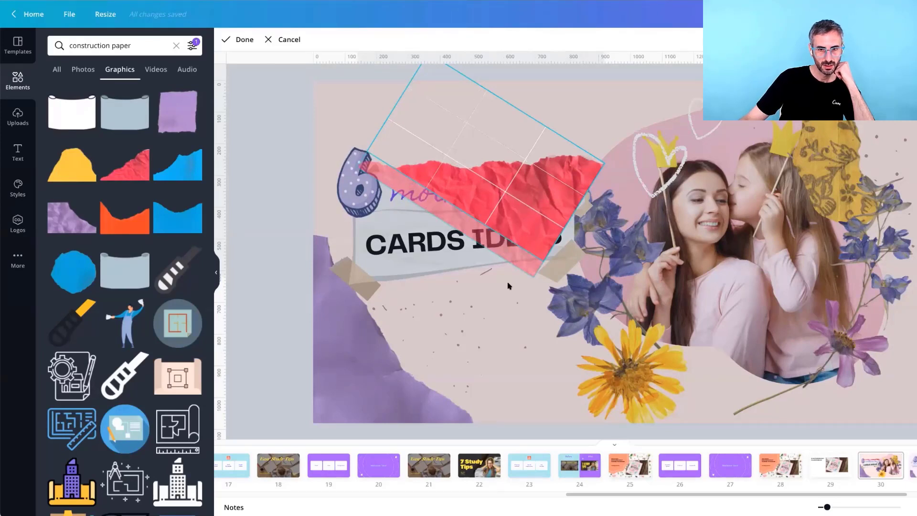
click(509, 203)
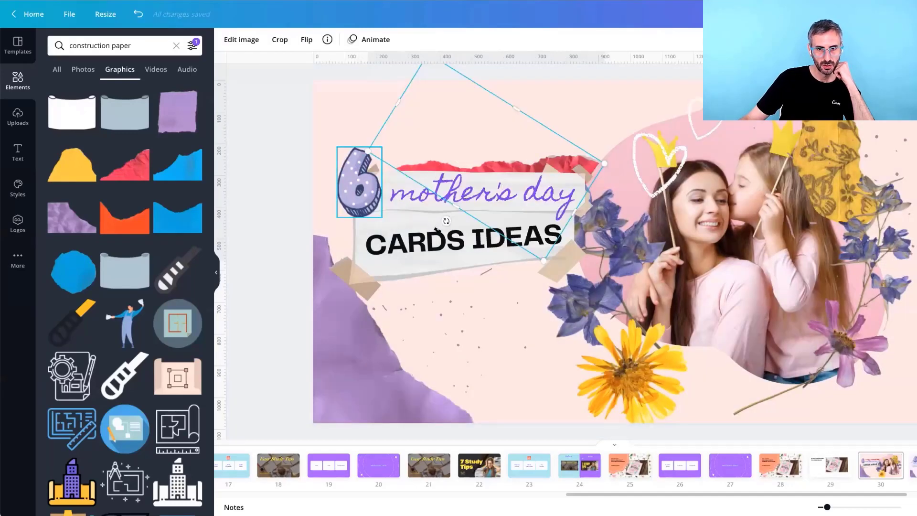
Enlarge the red torn paper to about 819 by 453 and tilt it so its torn edge rises from the title toward the photo collage.
drag(439, 232, 426, 236)
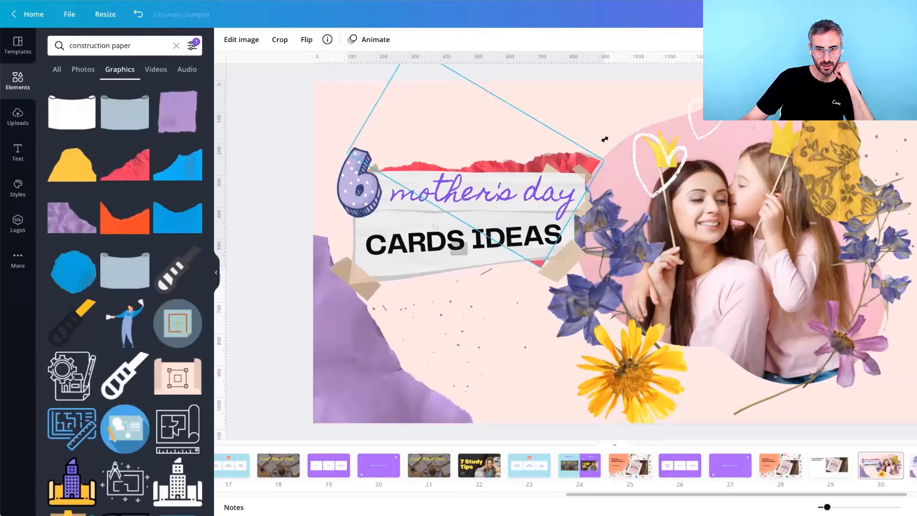
drag(634, 147, 553, 357)
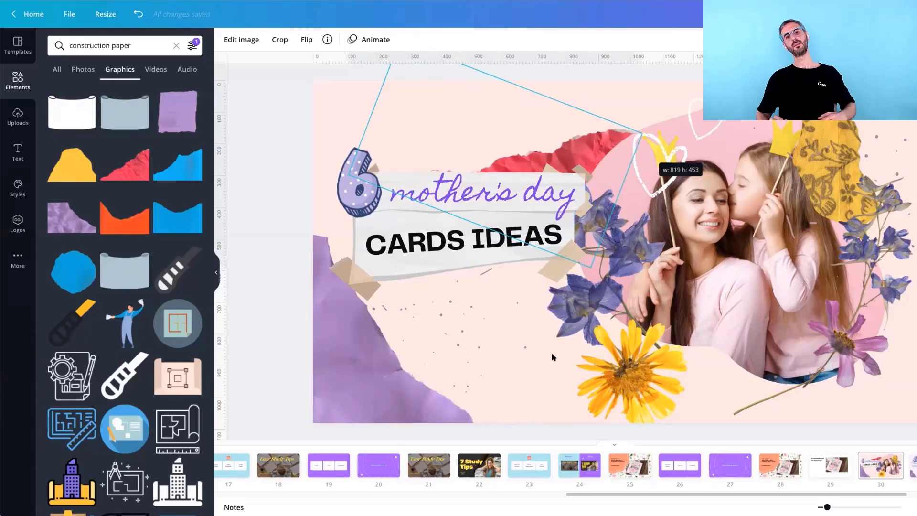
click(553, 357)
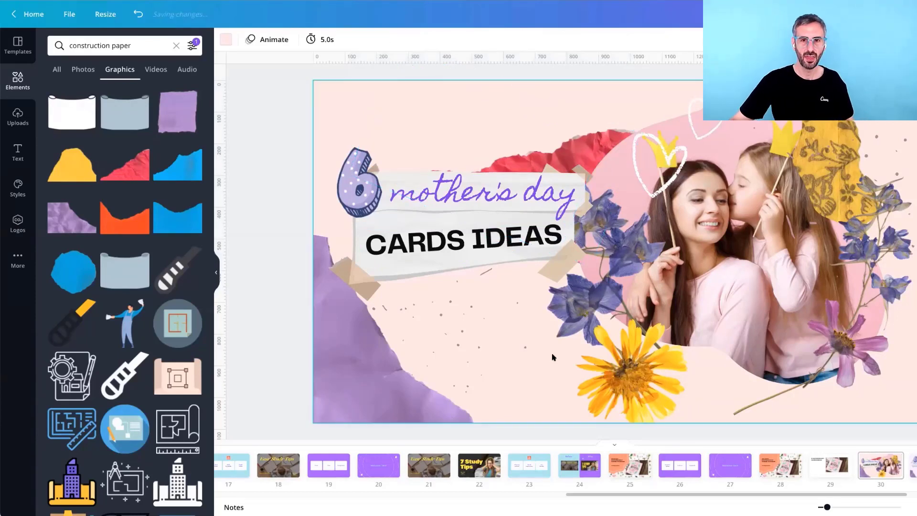
click(569, 159)
drag(464, 237, 462, 236)
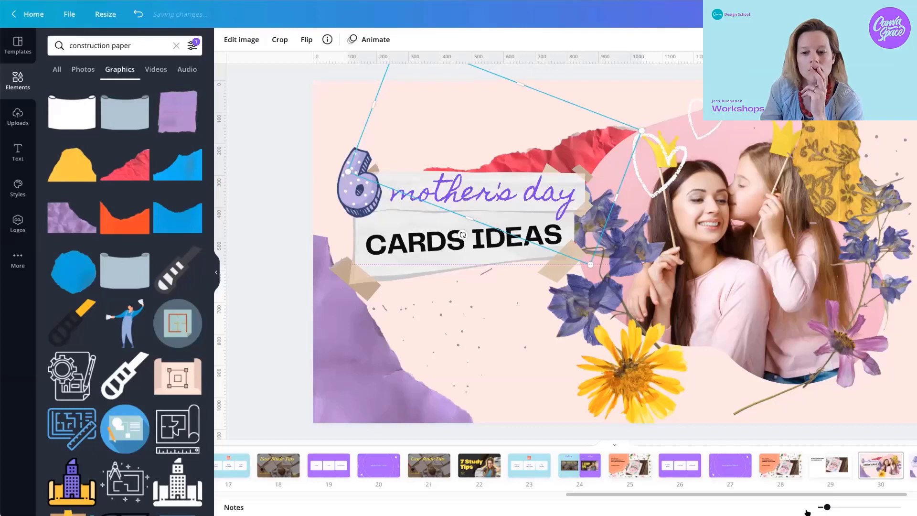
key(Escape)
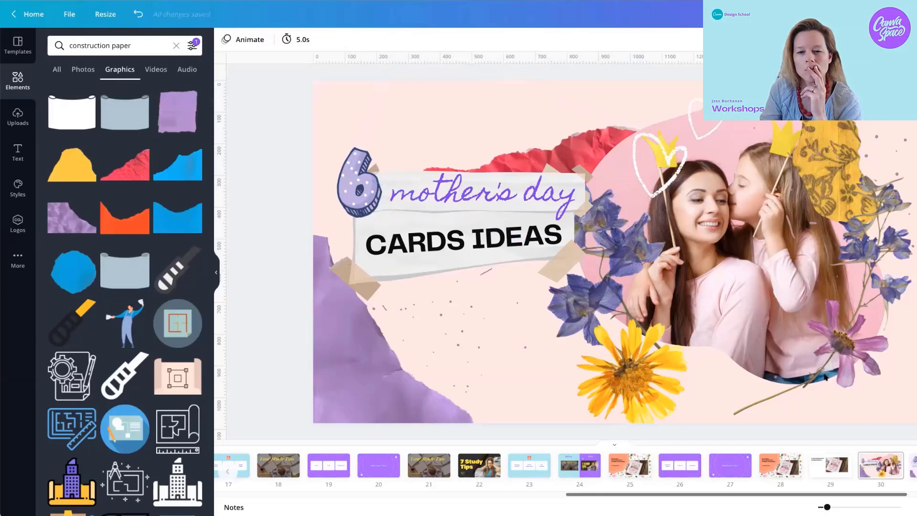
Change the title text to "CARD IDEAS" and shift it slightly right to centre it on the white paper.
scroll(826, 377, down, 5)
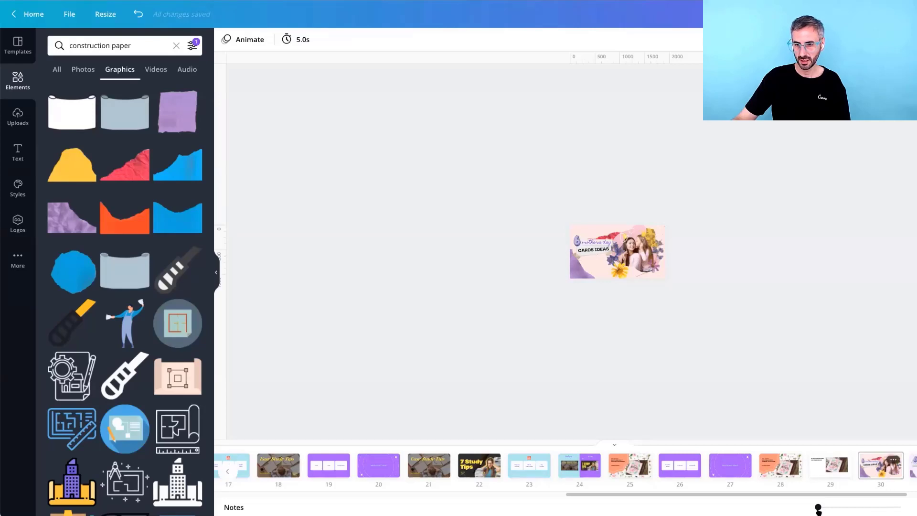
drag(818, 507, 820, 509)
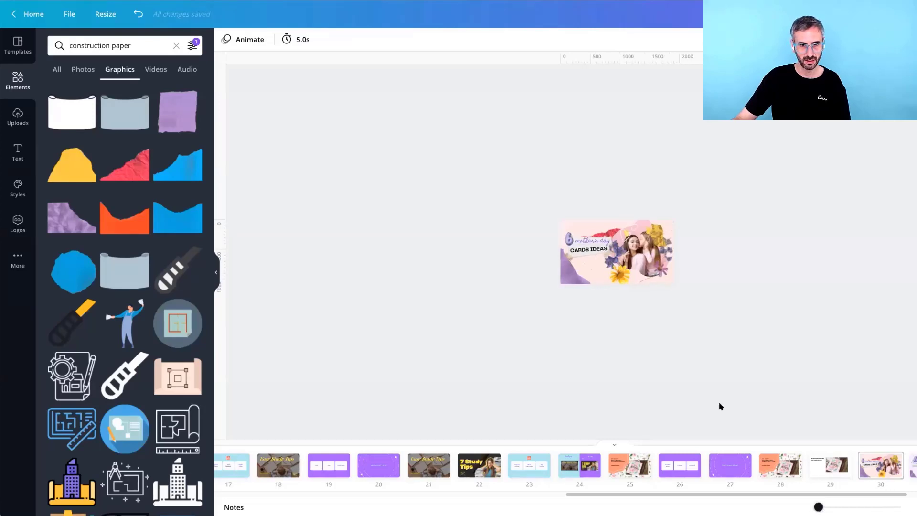
scroll(509, 250, up, 5)
click(503, 244)
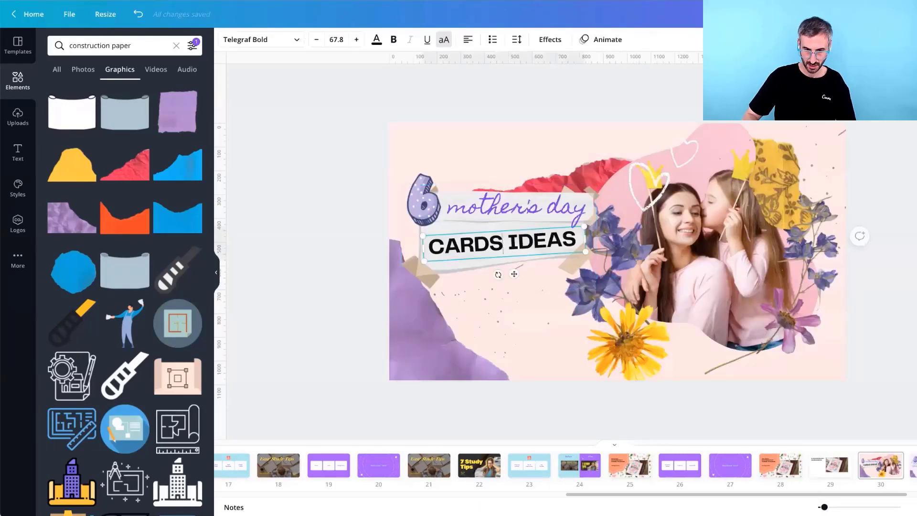
key(BackSpace)
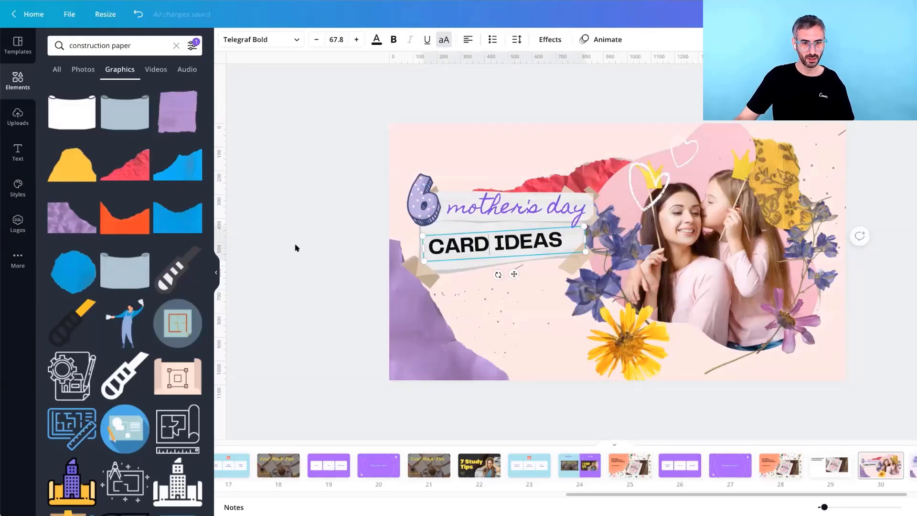
click(444, 270)
drag(440, 258, 444, 257)
Shrink the taped white paper slightly to fit the shorter title, and nudge it down and left behind the text.
shift+click(420, 201)
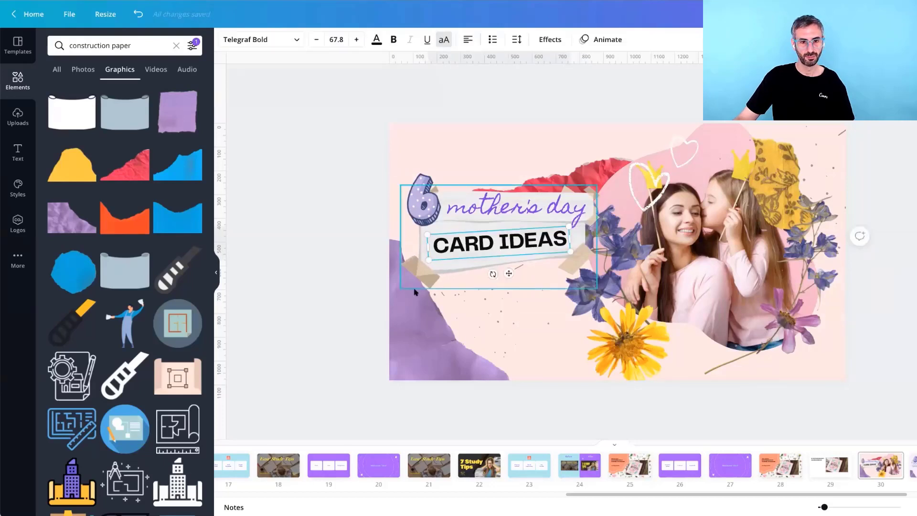
click(407, 283)
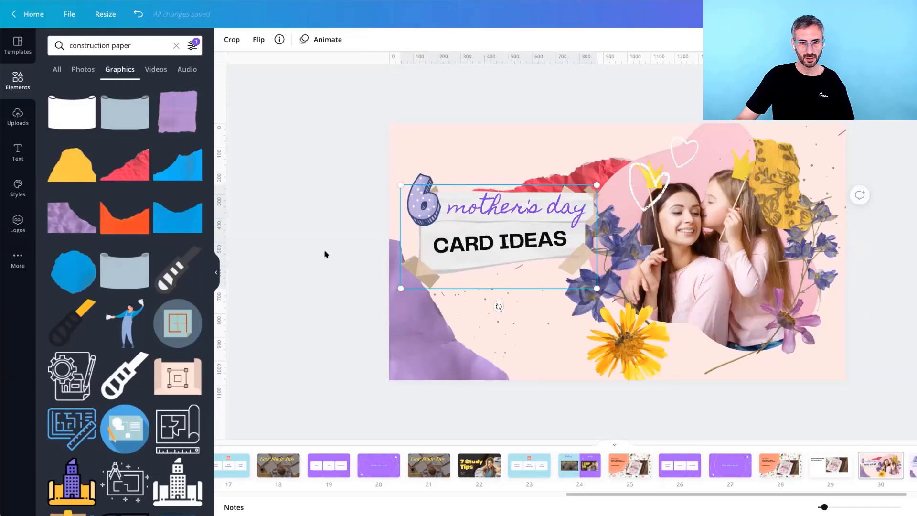
drag(400, 288, 416, 281)
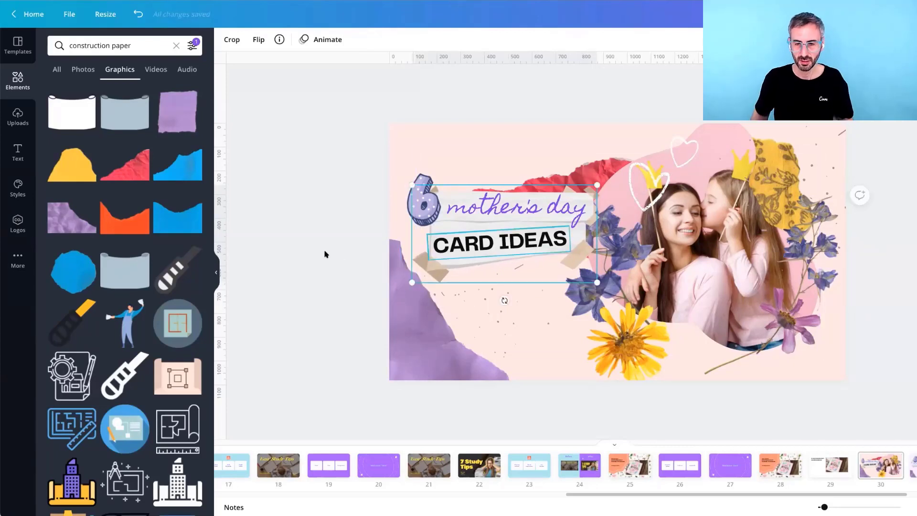
key(Down)
key(Down)
key(Left)
key(Up)
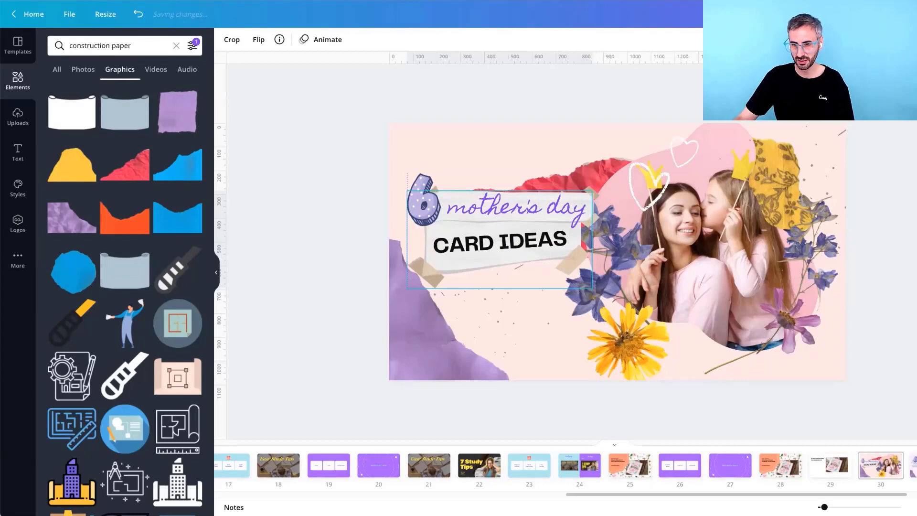
key(Escape)
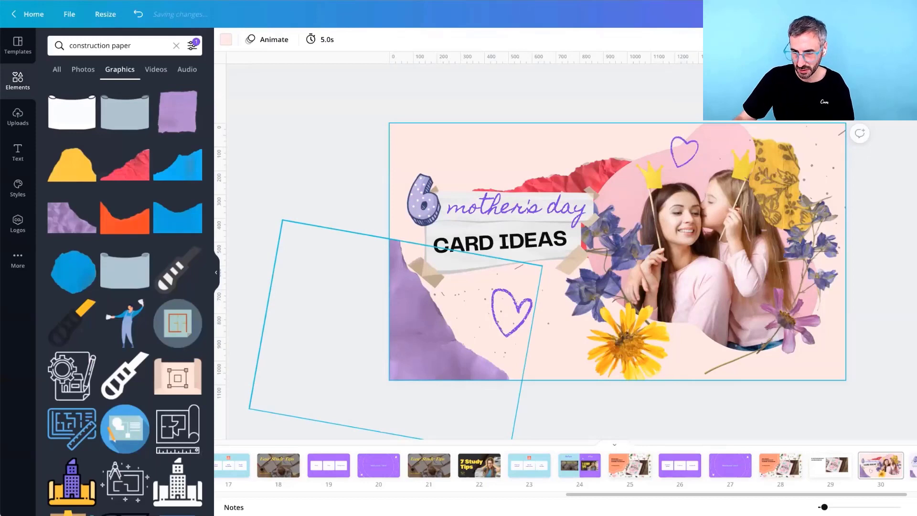
key(Delete)
scroll(907, 470, right, 2)
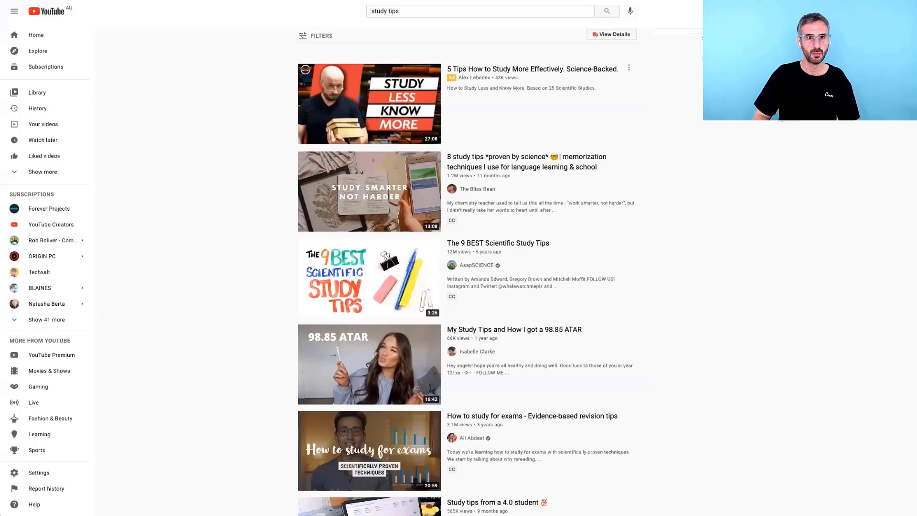
On YouTube, search for "mother's day card" and look through the thumbnails of the competing videos.
triple_click(385, 11)
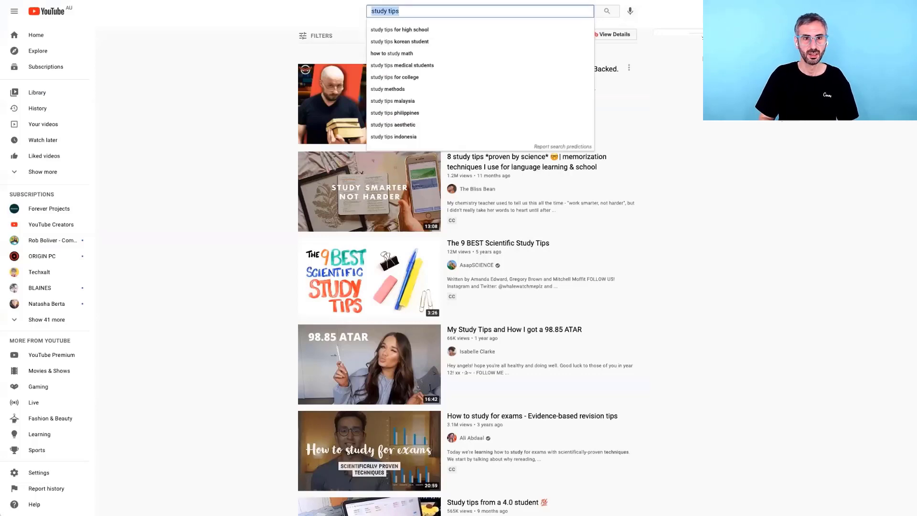
text(mother's day card)
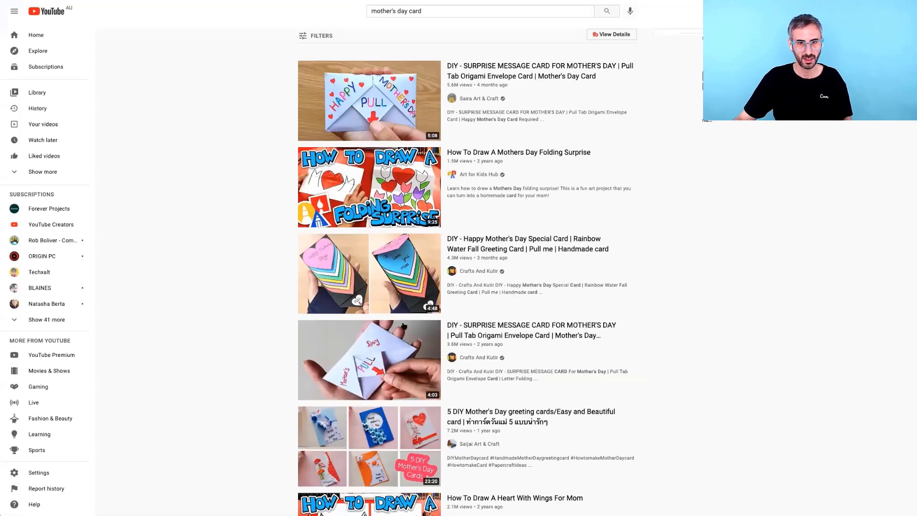
scroll(369, 306, down, 8)
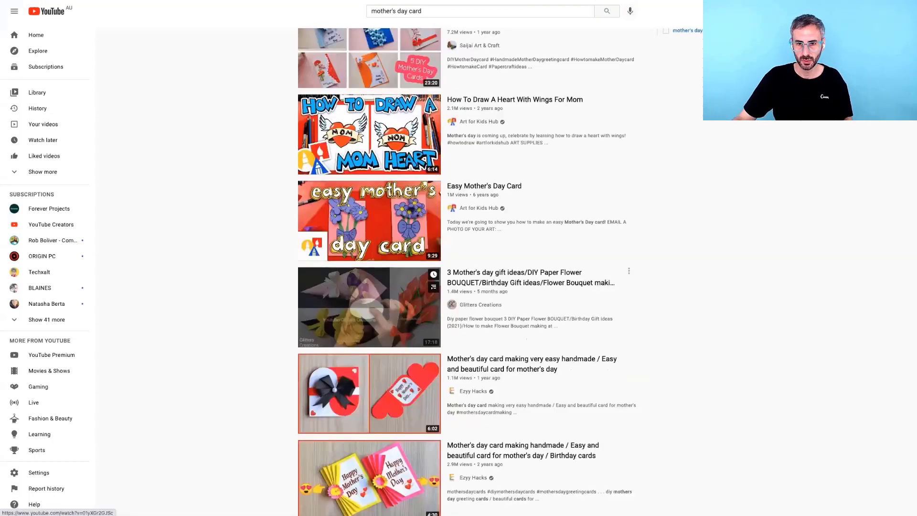
scroll(610, 346, down, 10)
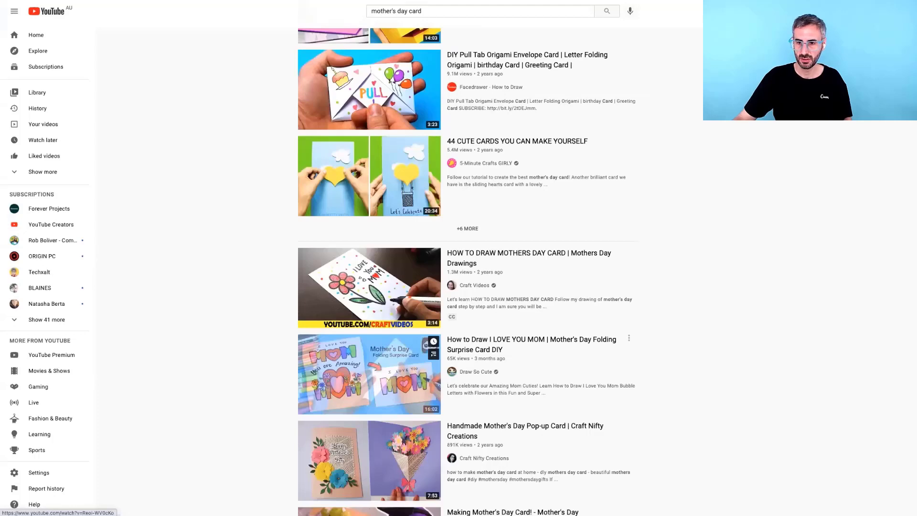
scroll(879, 477, down, 4)
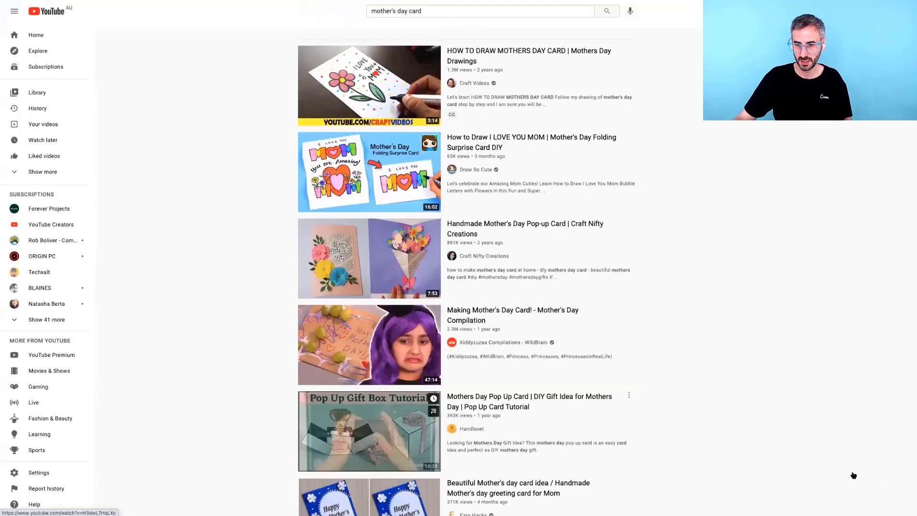
Switch back to the Canva design and open page 31.
key(ctrl+Tab)
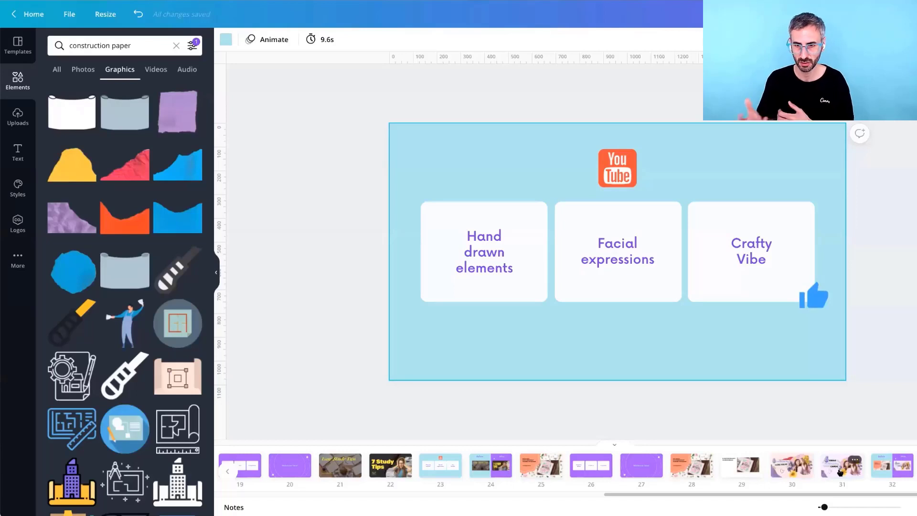
click(840, 472)
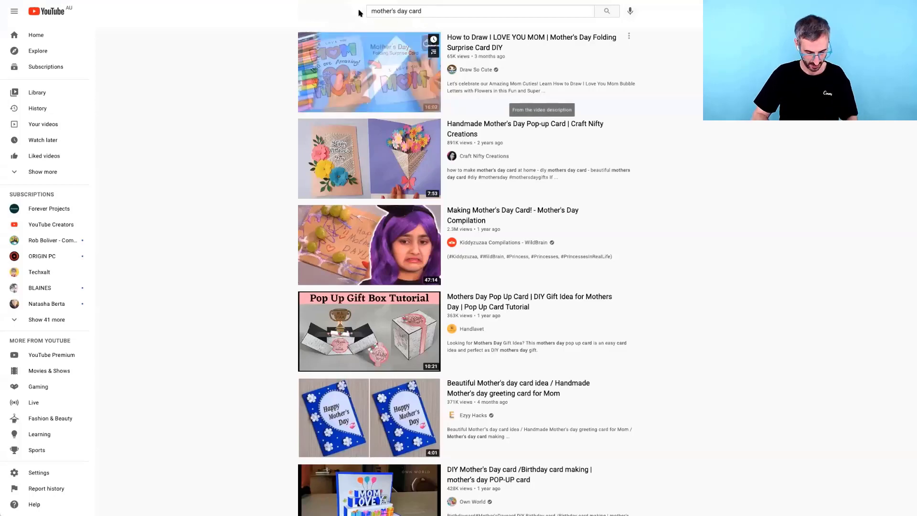
scroll(369, 318, up, 3)
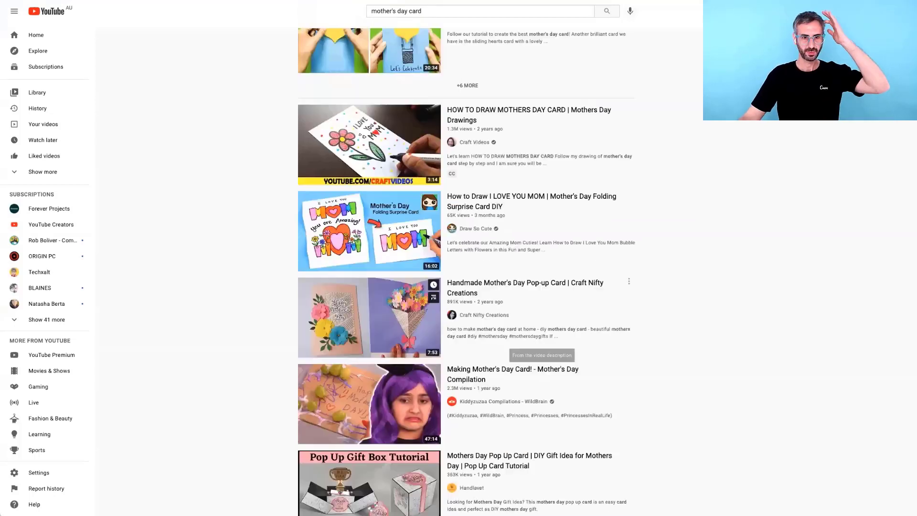
scroll(369, 317, down, 10)
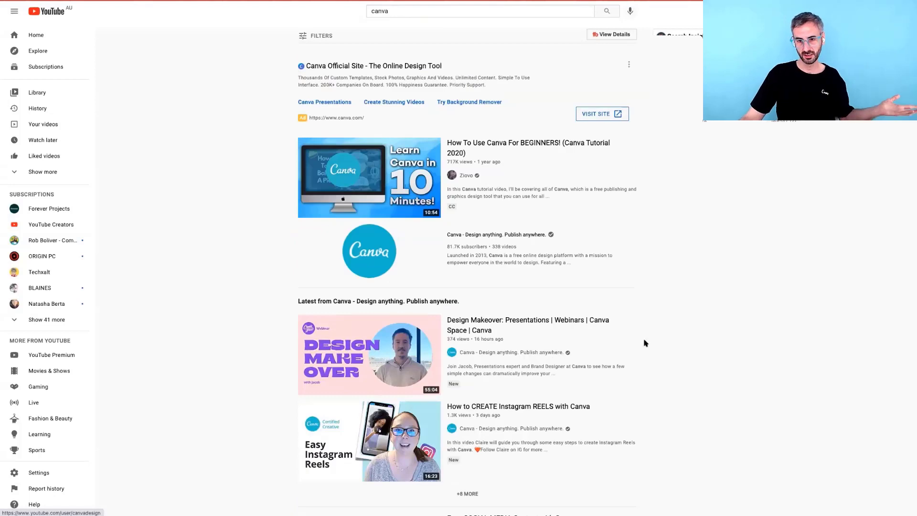
click(452, 428)
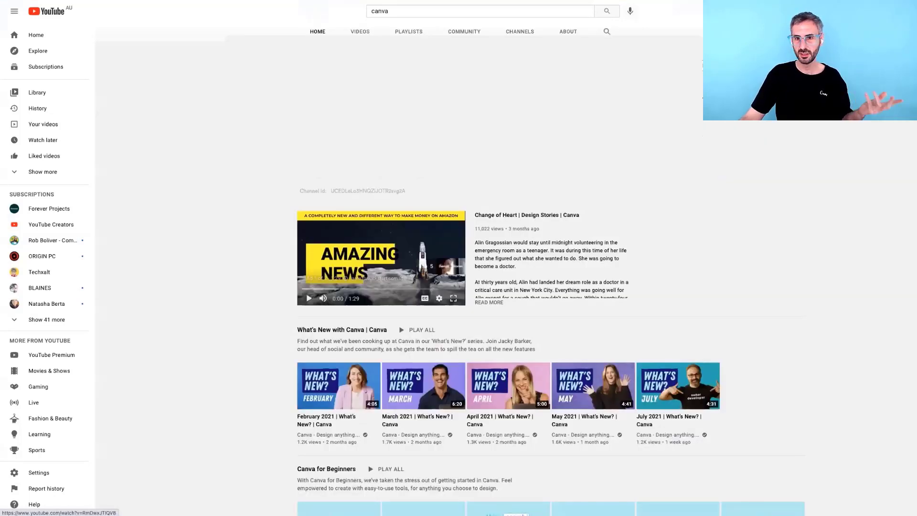
scroll(662, 172, down, 2)
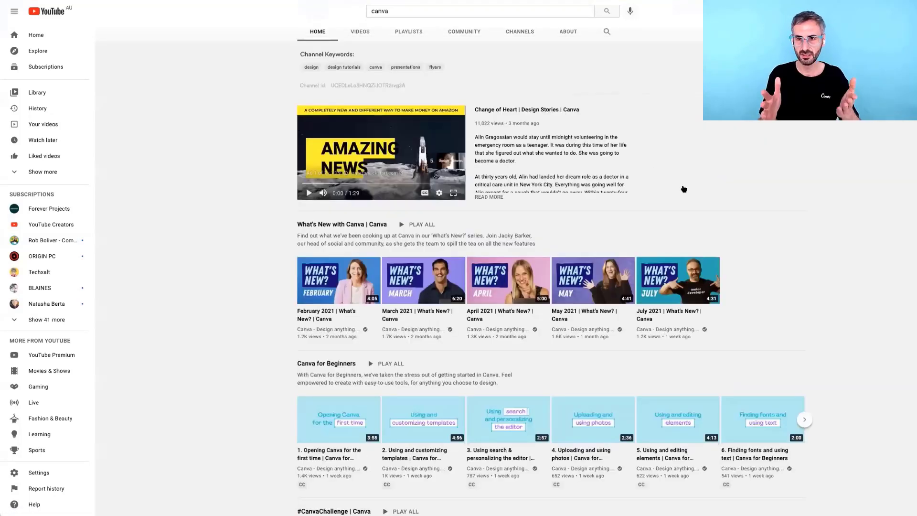
scroll(684, 189, down, 2)
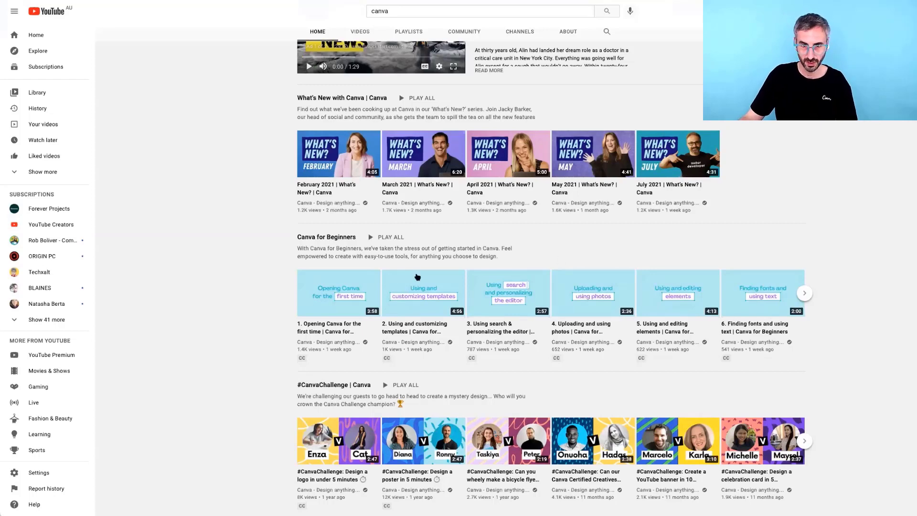
scroll(334, 204, down, 7)
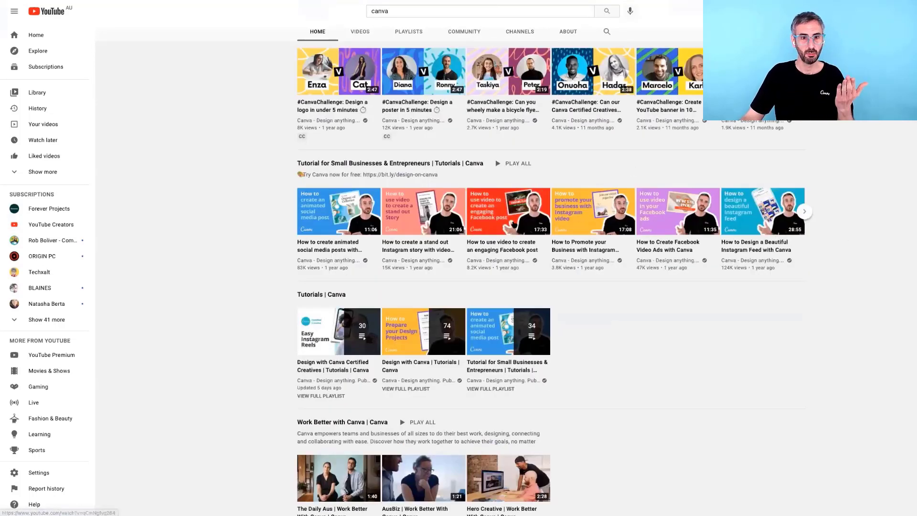
mouse_move(513, 225)
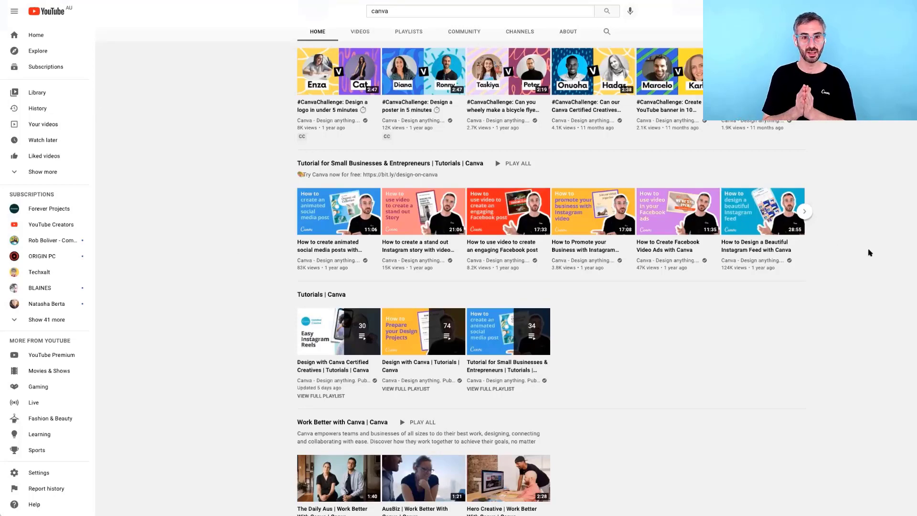
scroll(869, 252, up, 2)
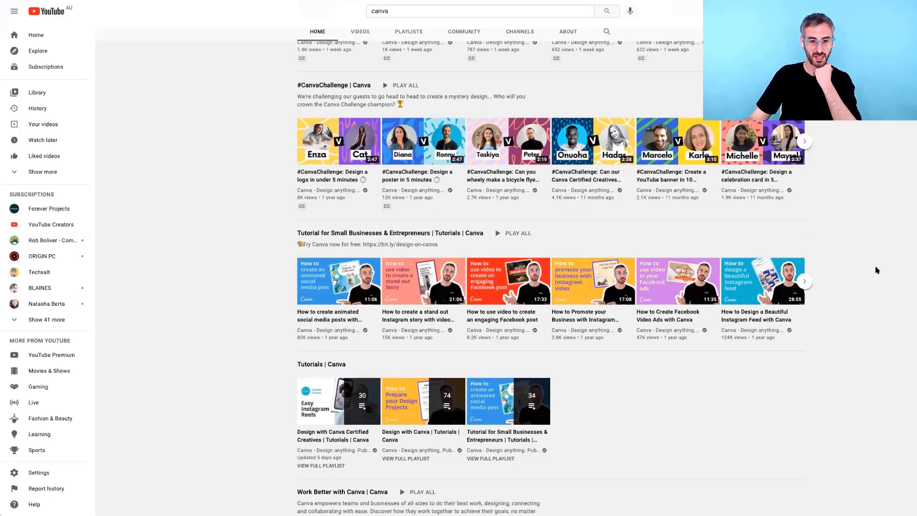
scroll(877, 270, up, 2)
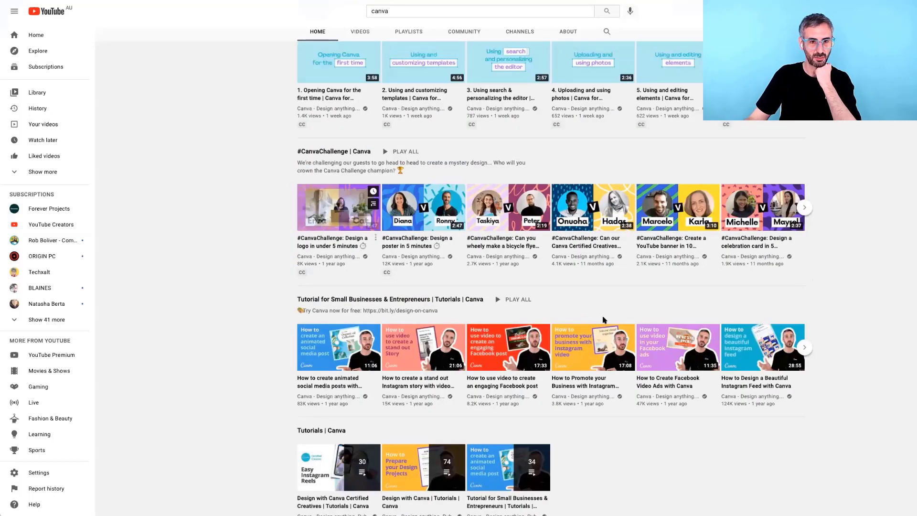
scroll(267, 316, down, 3)
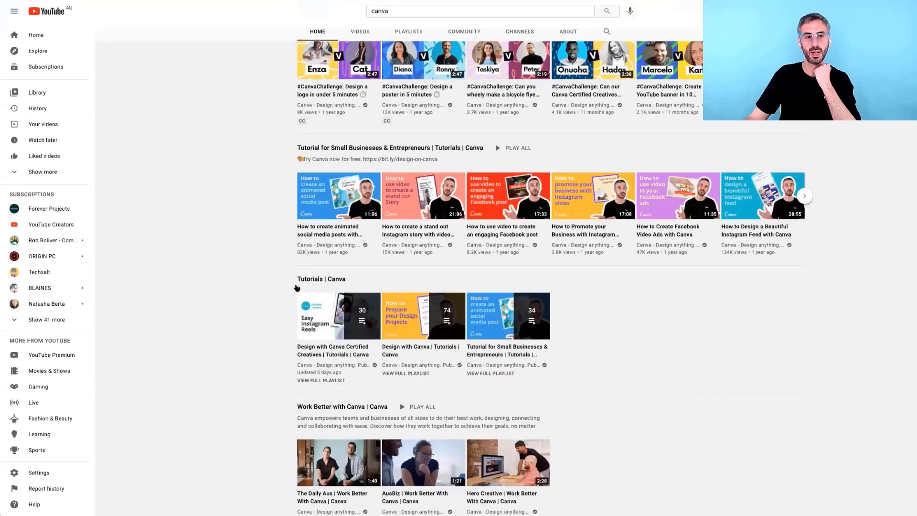
scroll(362, 274, down, 1)
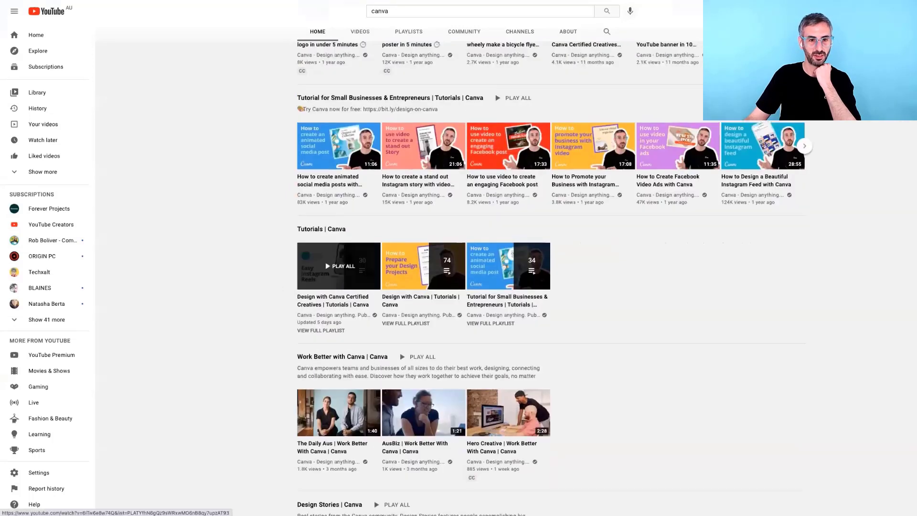
Open the "Design with Canva Certified Creatives" playlist, pause its video, and examine the full list of thumbnails for a consistent layout.
click(363, 274)
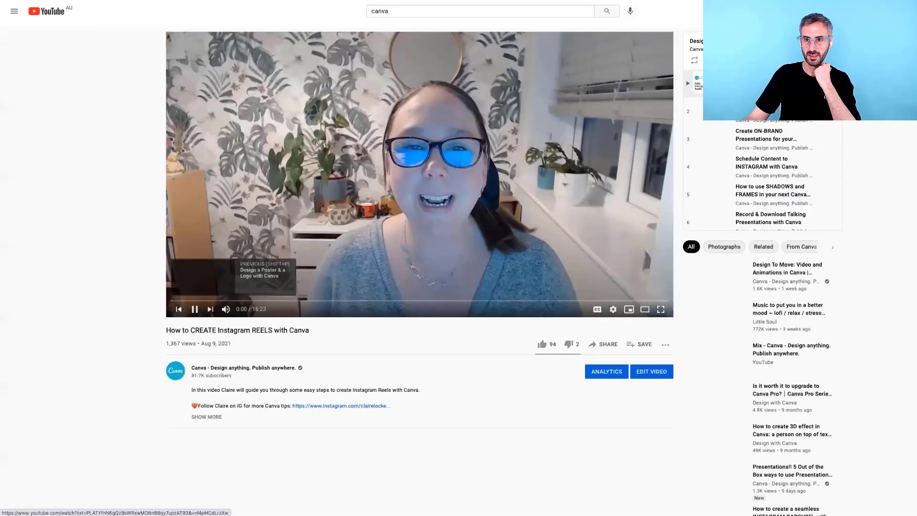
key(space)
scroll(568, 306, down, 1)
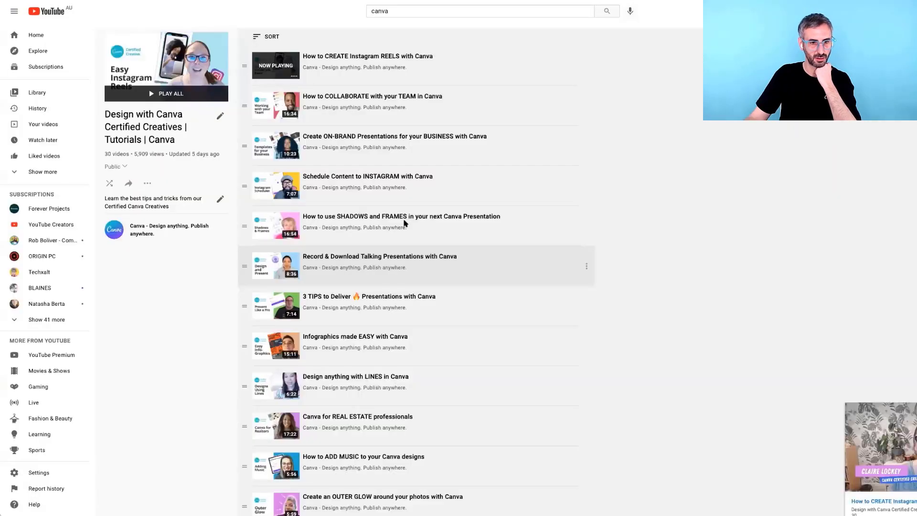
scroll(407, 225, down, 5)
scroll(408, 225, down, 7)
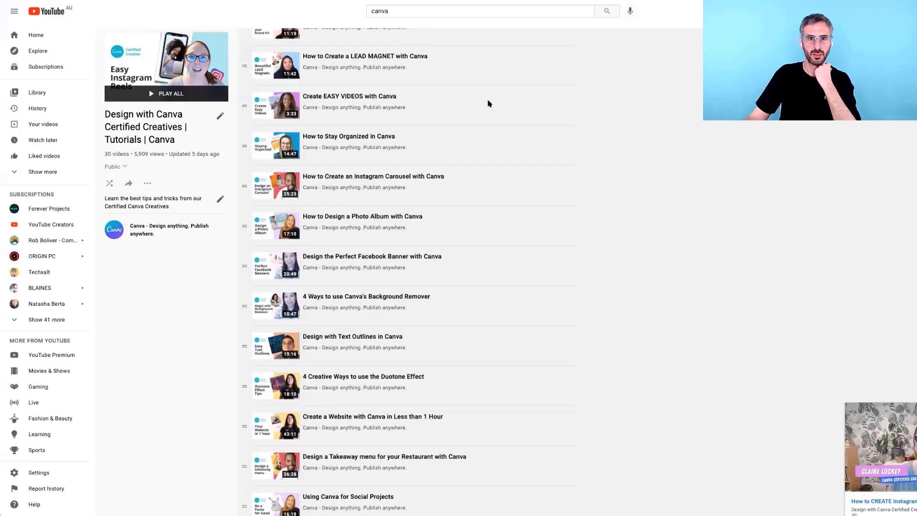
scroll(467, 23, down, 1)
scroll(407, 272, up, 10)
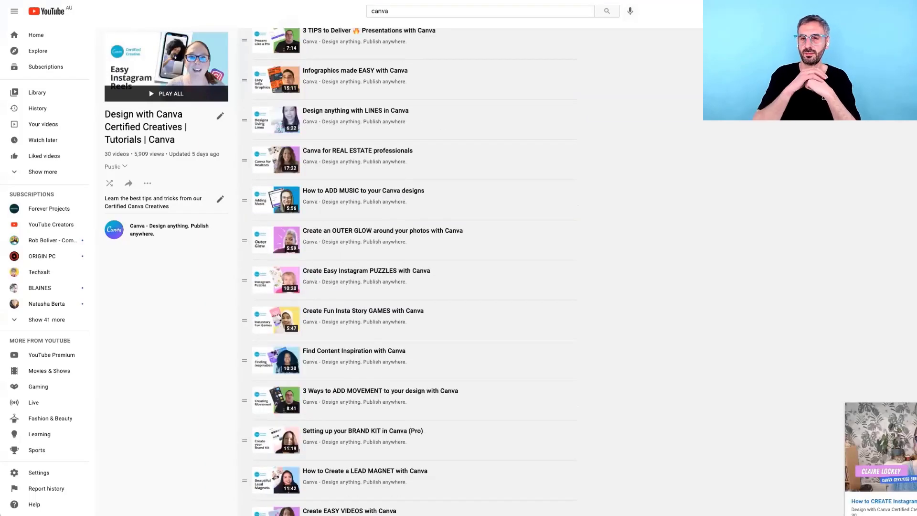
scroll(407, 272, up, 6)
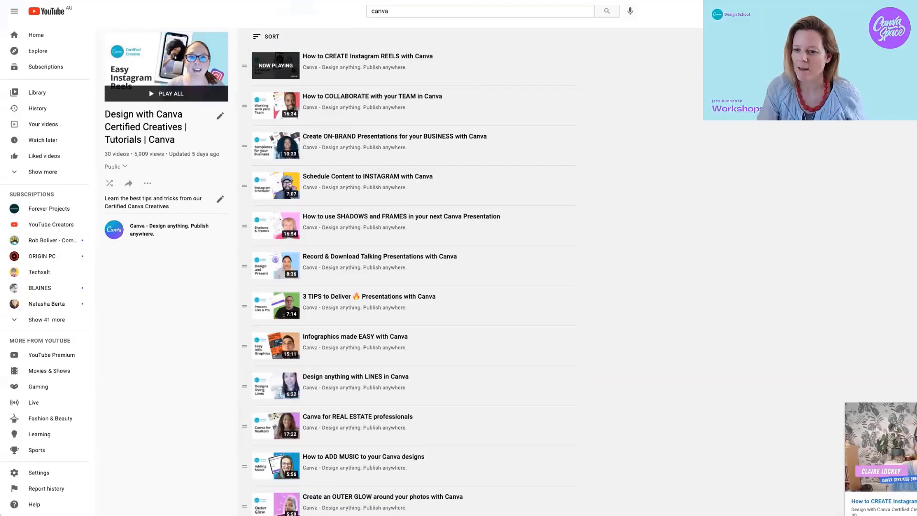